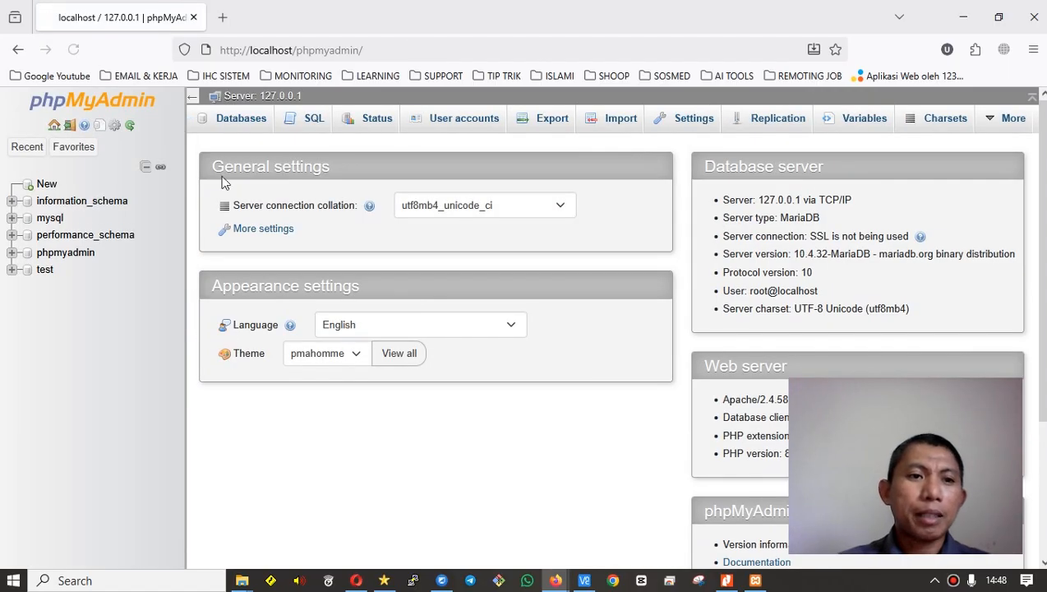
Create a new database named RumahSakit with the utf8mb4_general_ci collation in phpMyAdmin.
{"action": "left_click", "coordinate": [727, 580]}
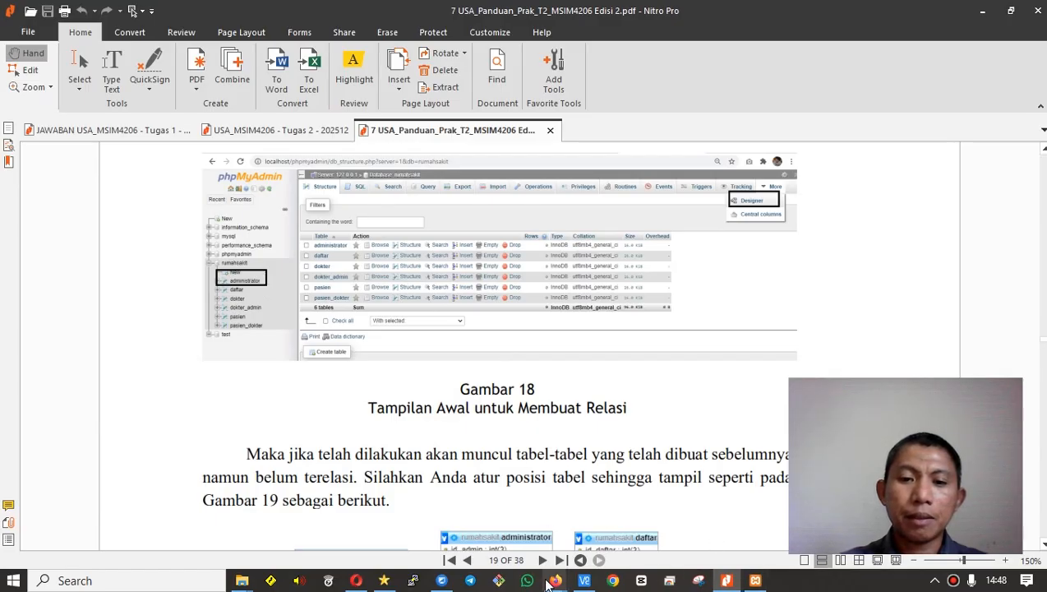
{"action": "mouse_move", "coordinate": [551, 582]}
{"action": "left_click", "coordinate": [627, 530]}
{"action": "left_click", "coordinate": [48, 185]}
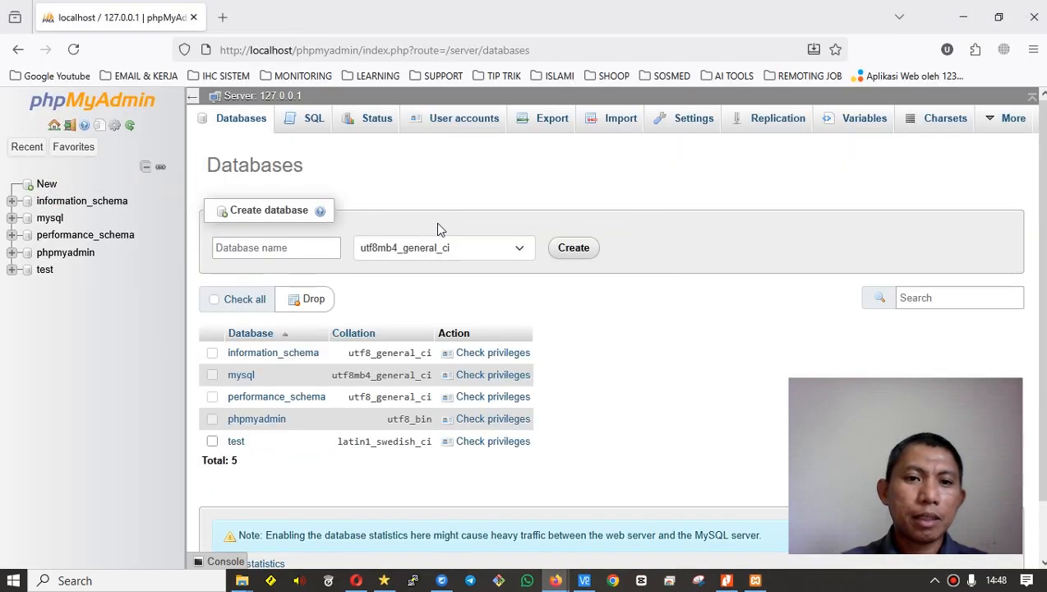
{"action": "left_click", "coordinate": [283, 245]}
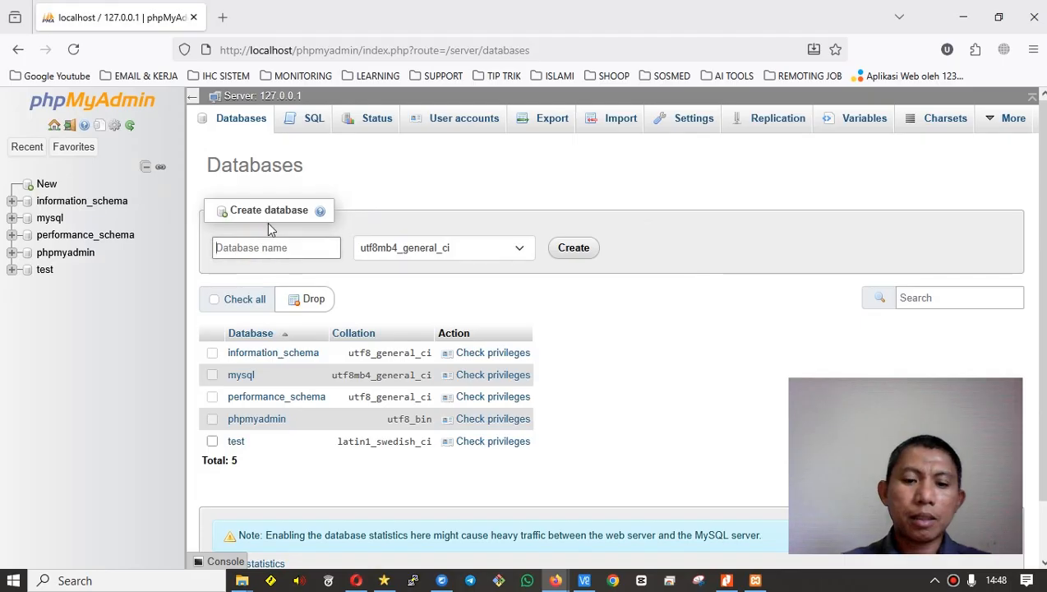
{"action": "type", "text": "rumah"}
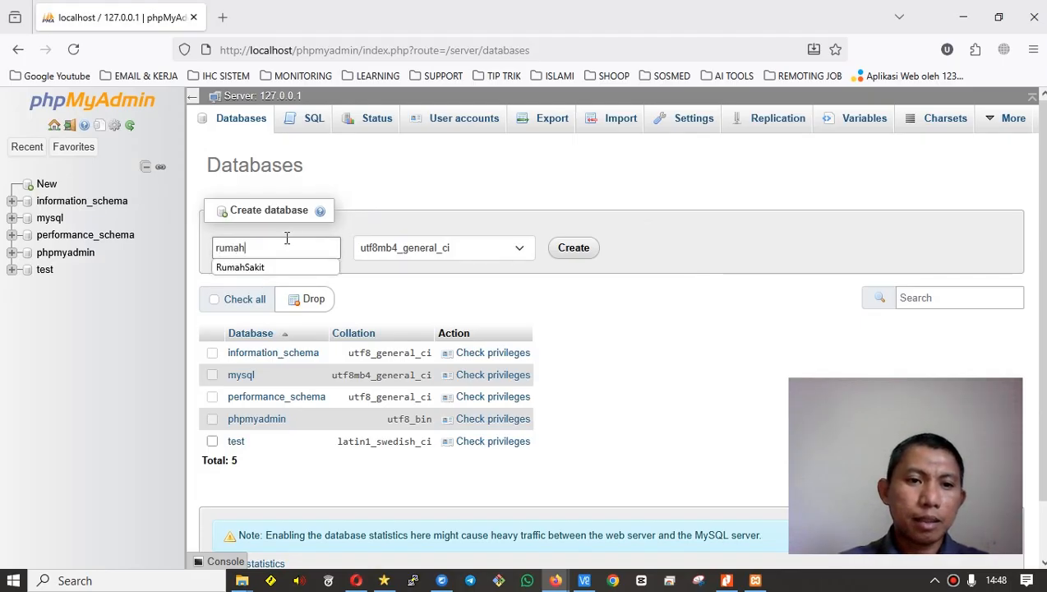
{"action": "left_click", "coordinate": [288, 266]}
{"action": "left_click", "coordinate": [575, 250]}
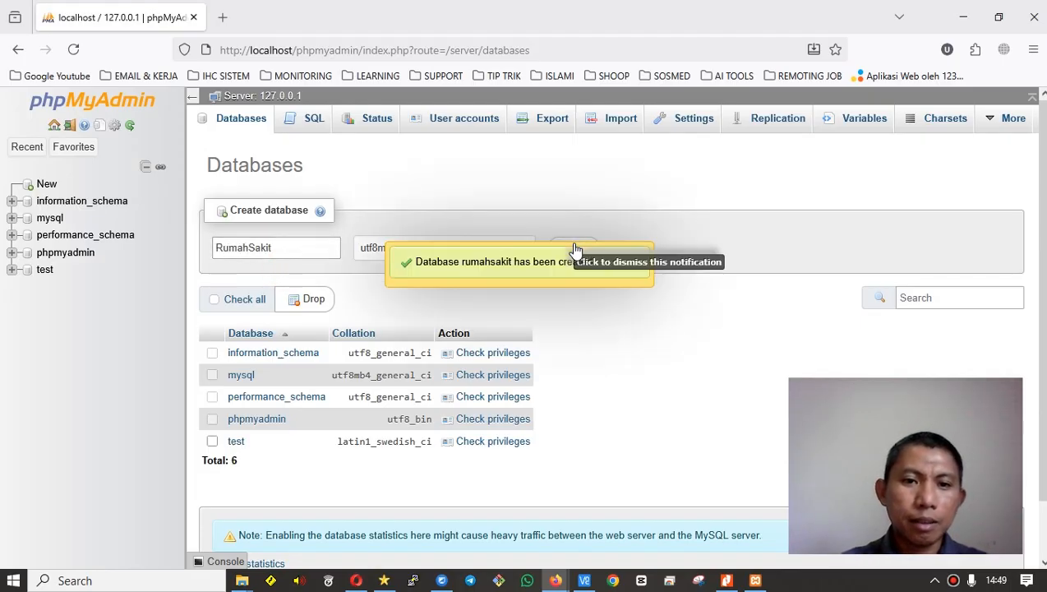
Consult the ERD and table list in the Tugas 2 PDF and enter dokter as the new table's name in phpMyAdmin.
{"action": "left_click", "coordinate": [727, 581]}
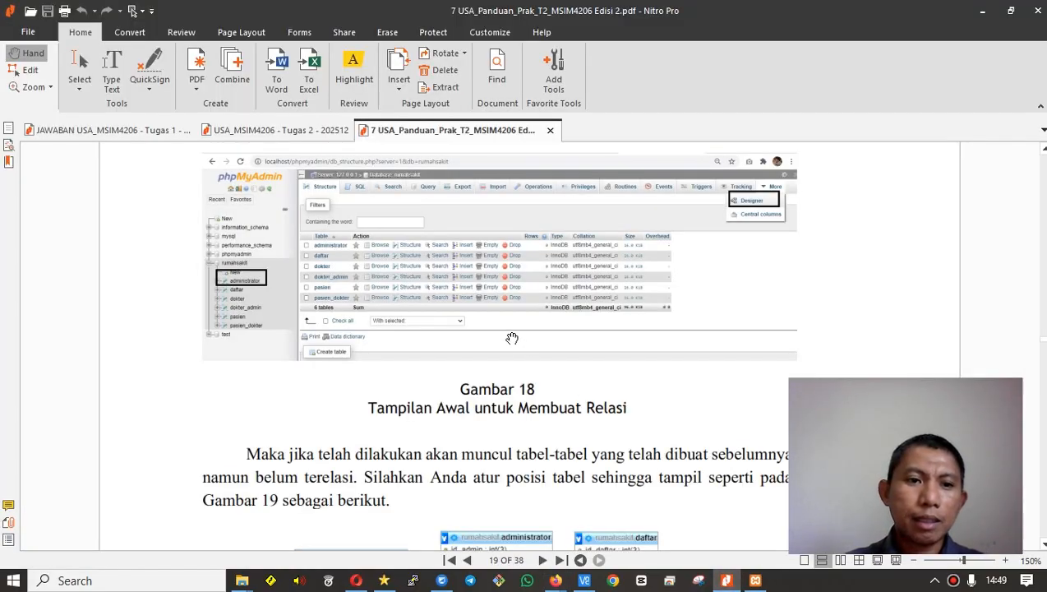
{"action": "left_click", "coordinate": [309, 131]}
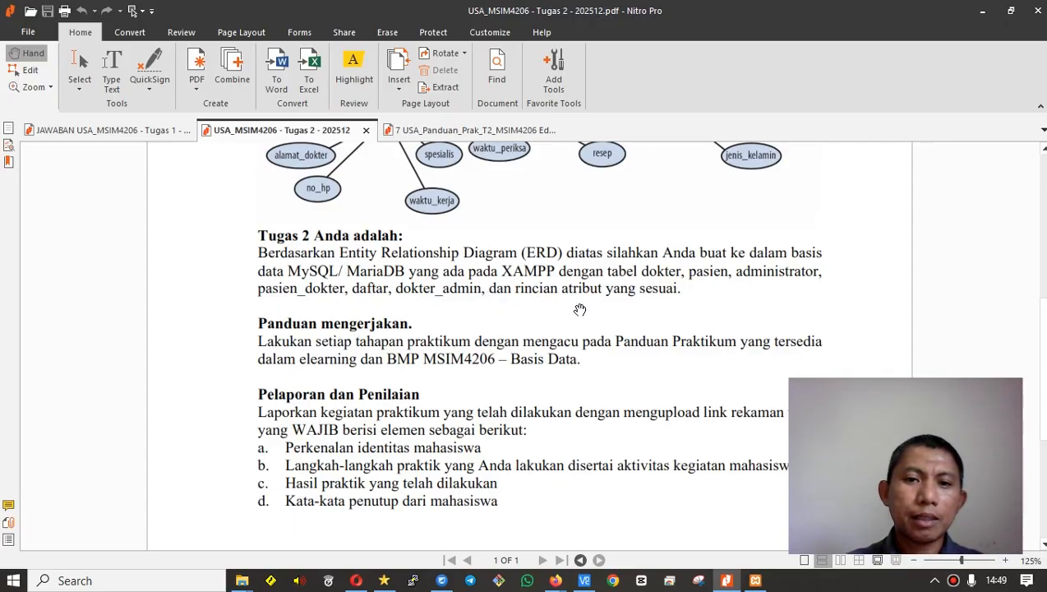
{"action": "scroll", "coordinate": [585, 302], "scroll_direction": "up", "scroll_amount": 3}
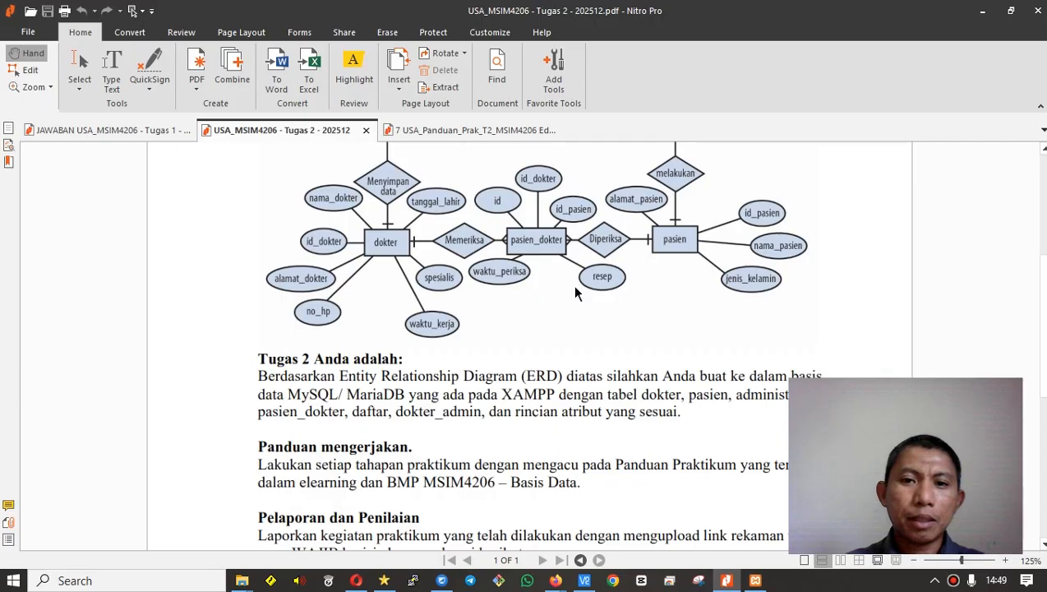
{"action": "scroll", "coordinate": [576, 293], "scroll_direction": "up", "scroll_amount": 3}
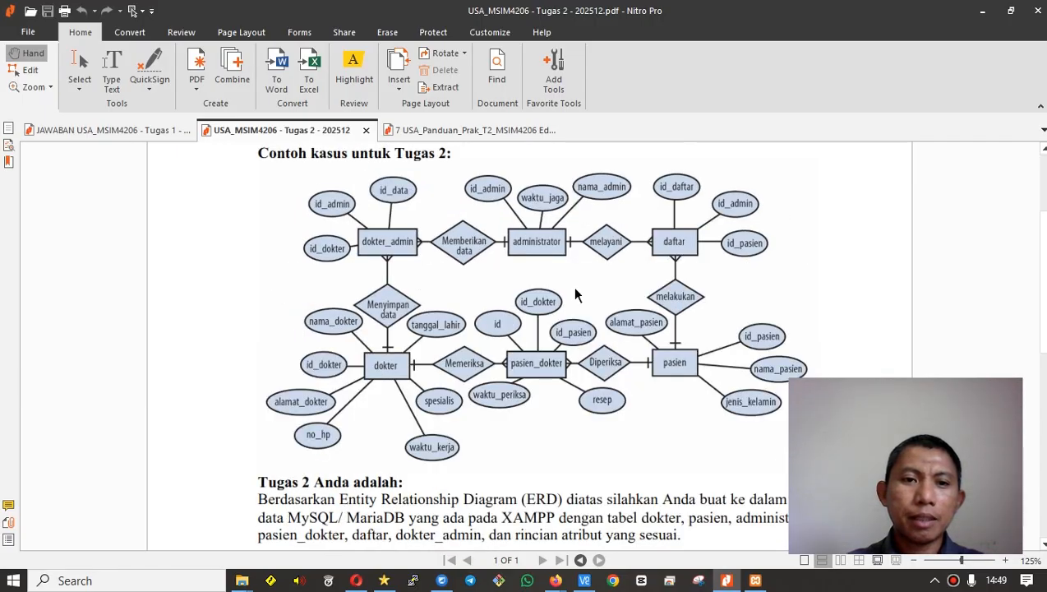
{"action": "key", "text": "alt+Tab"}
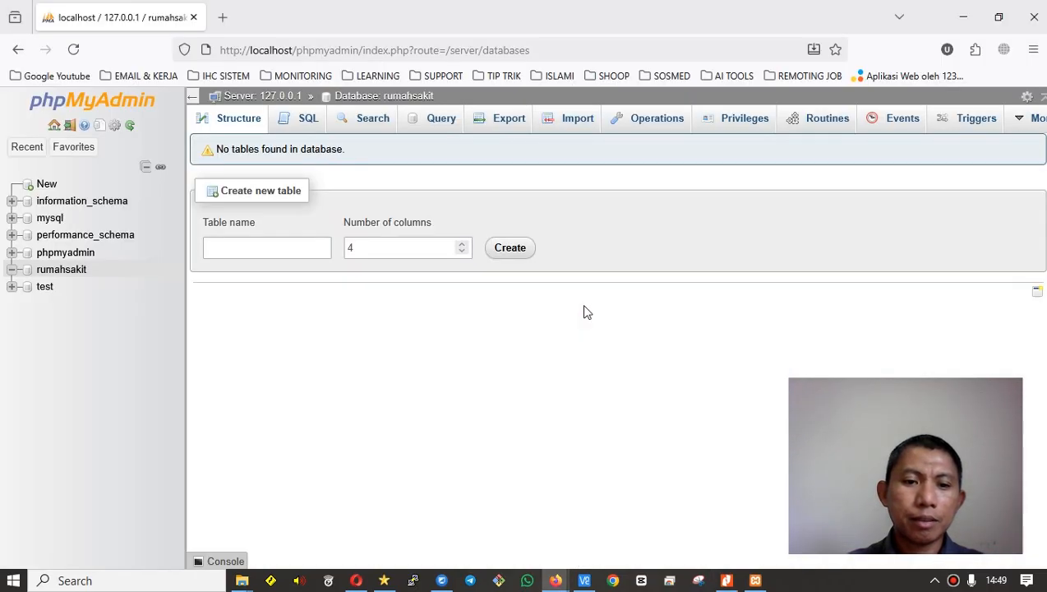
{"action": "left_click", "coordinate": [295, 250]}
{"action": "key", "text": "alt+Tab"}
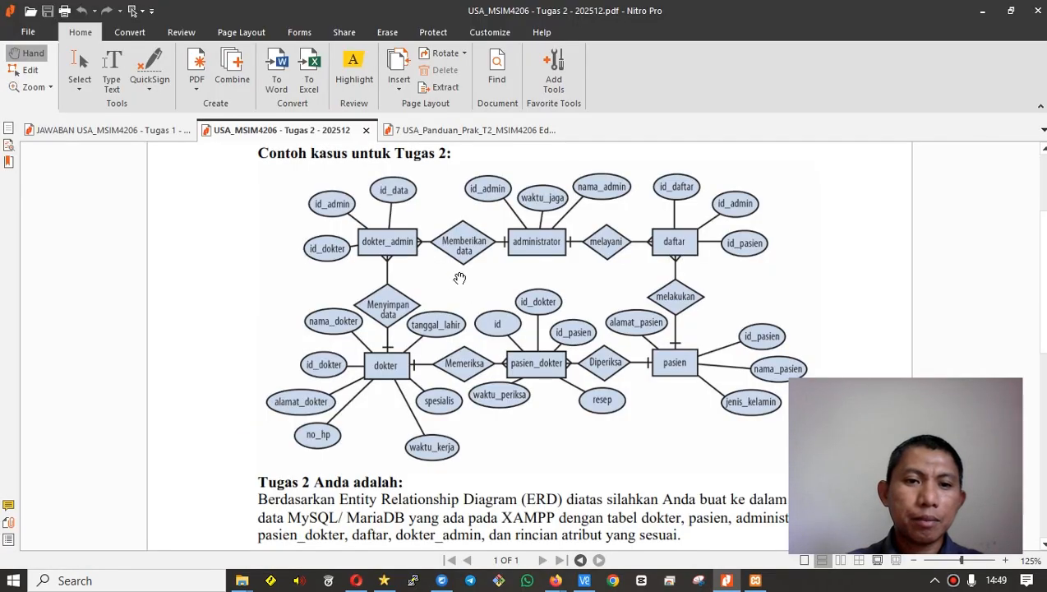
{"action": "scroll", "coordinate": [453, 280], "scroll_direction": "down", "scroll_amount": 5}
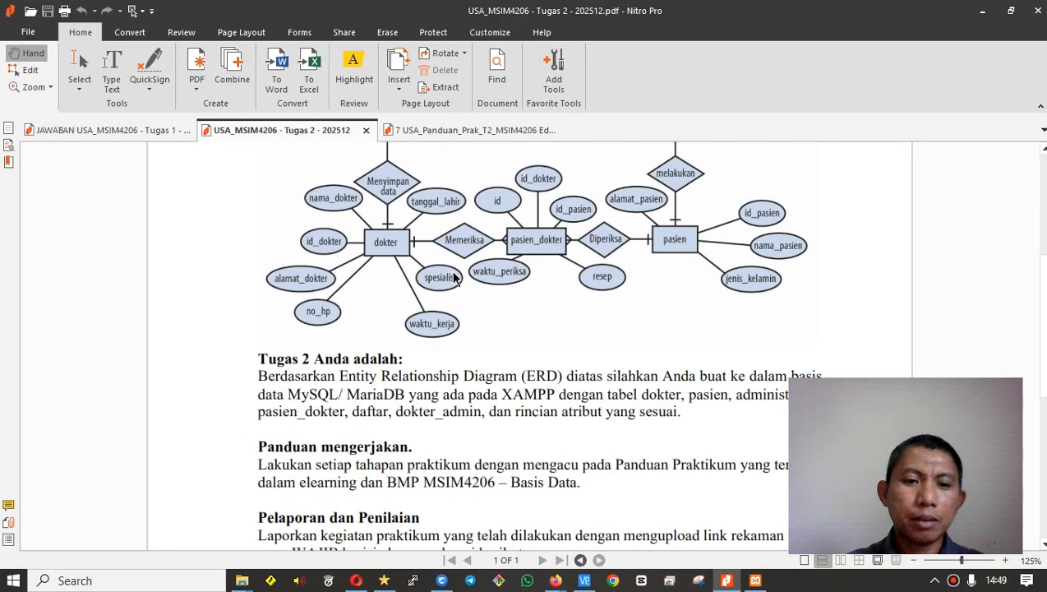
{"action": "scroll", "coordinate": [454, 278], "scroll_direction": "down", "scroll_amount": 2}
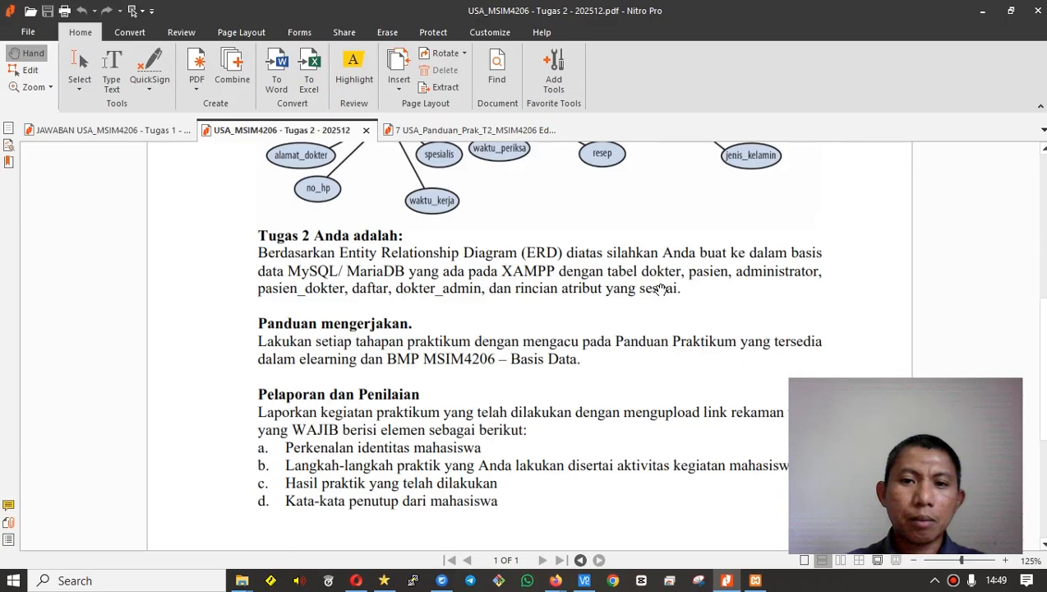
{"action": "key", "text": "alt+Tab"}
{"action": "type", "text": "do"}
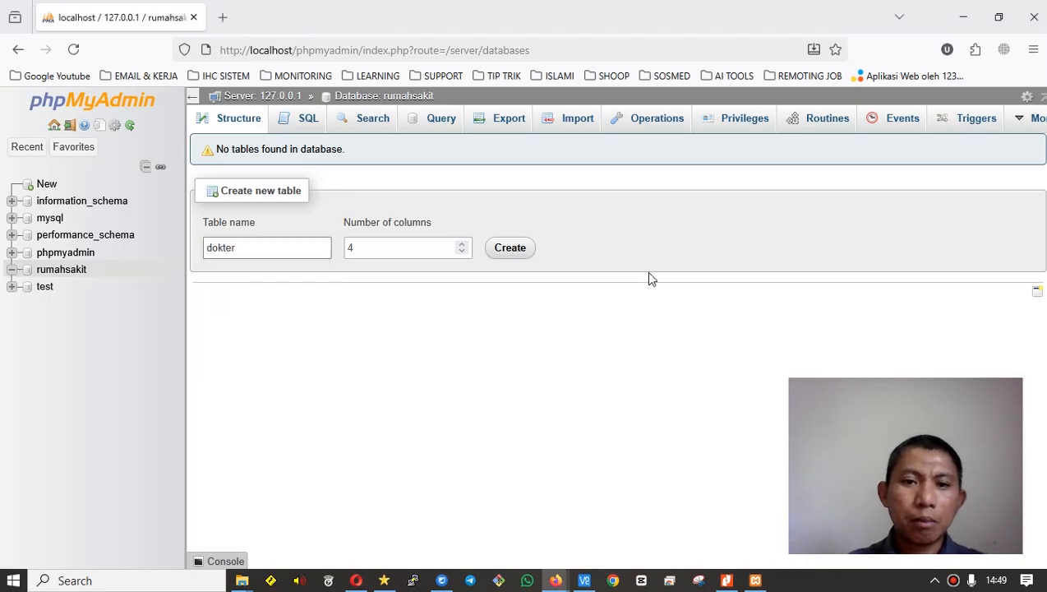
Check the dokter attributes in the ERD and create the dokter table with 7 columns.
{"action": "key", "text": "alt+Tab"}
{"action": "scroll", "coordinate": [585, 256], "scroll_direction": "up", "scroll_amount": 3}
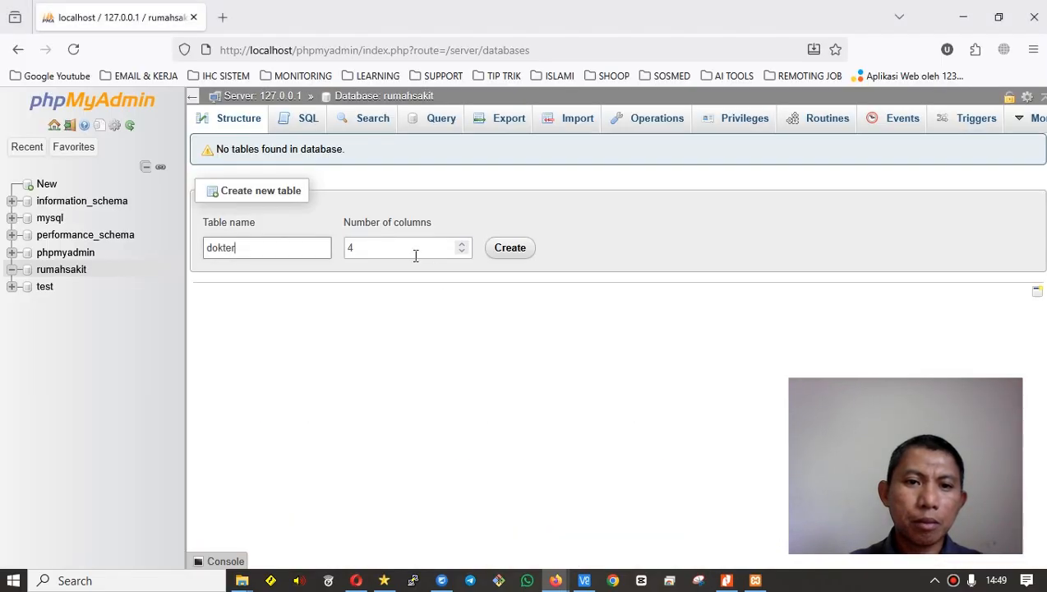
{"action": "double_click", "coordinate": [402, 248]}
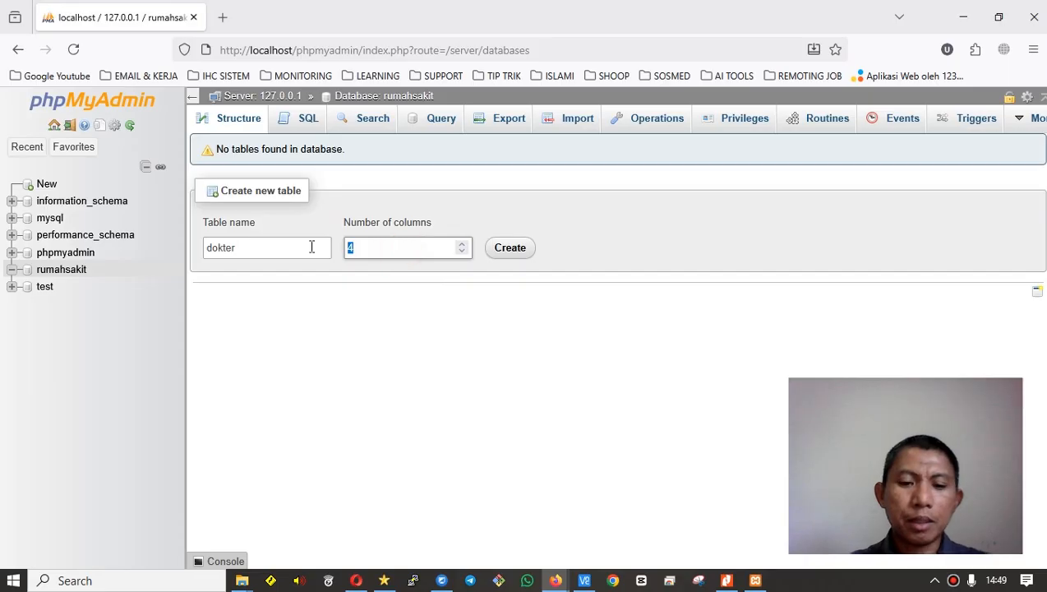
{"action": "type", "text": "6"}
{"action": "type", "text": "7"}
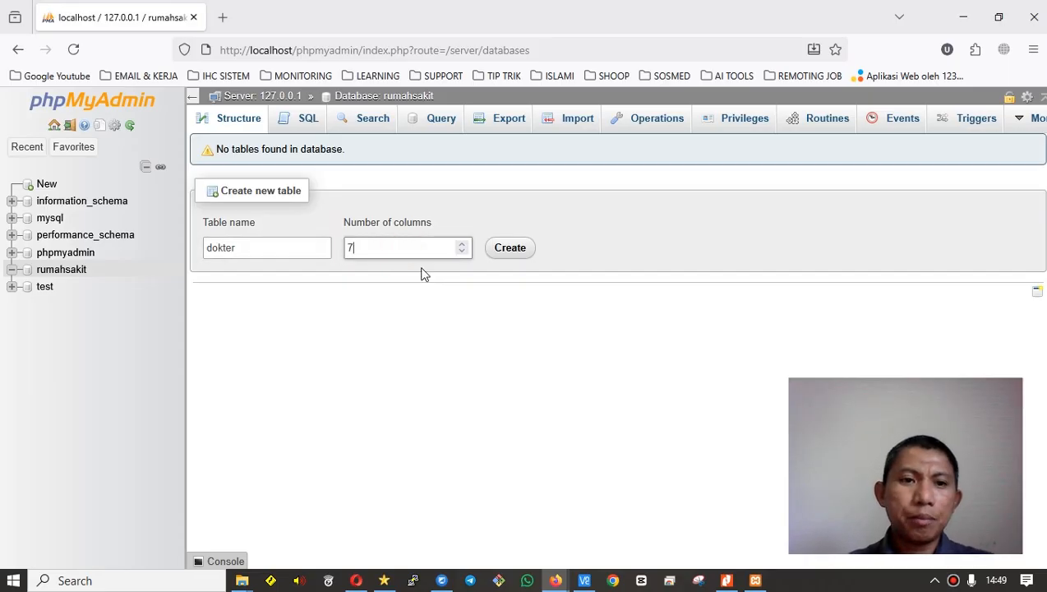
{"action": "left_click", "coordinate": [501, 249]}
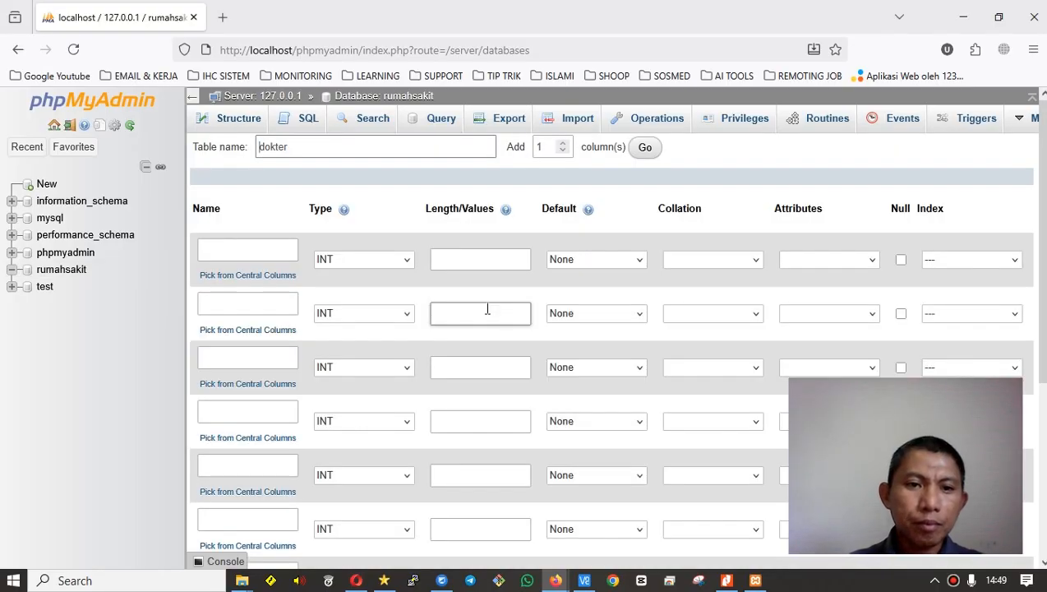
Name the dokter table's first column id_dokter, following the ERD in the assignment PDF.
{"action": "left_click", "coordinate": [254, 254]}
{"action": "key", "text": "alt+Tab"}
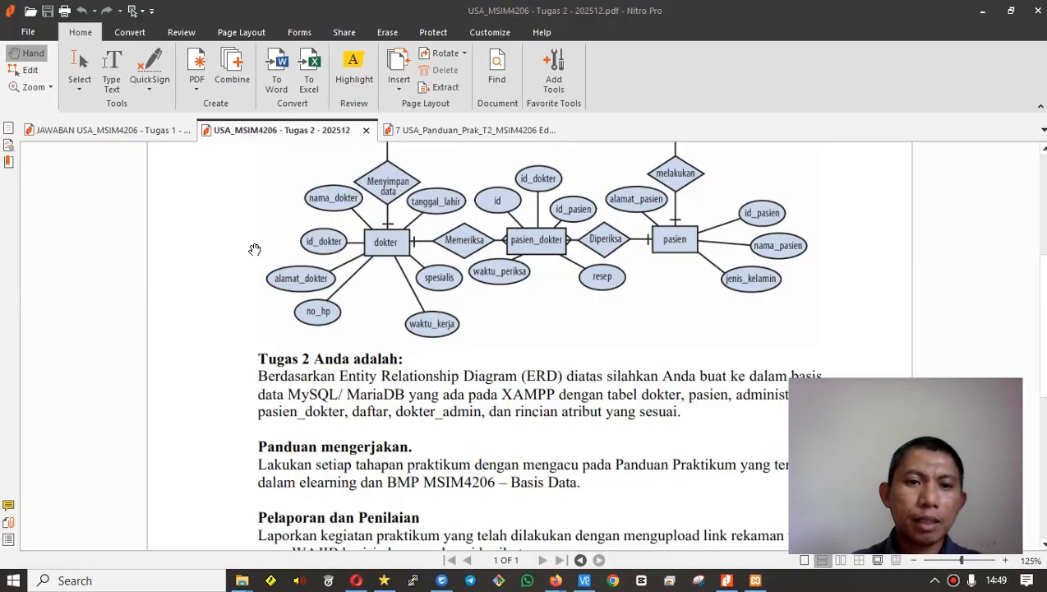
{"action": "key", "text": "alt+Tab"}
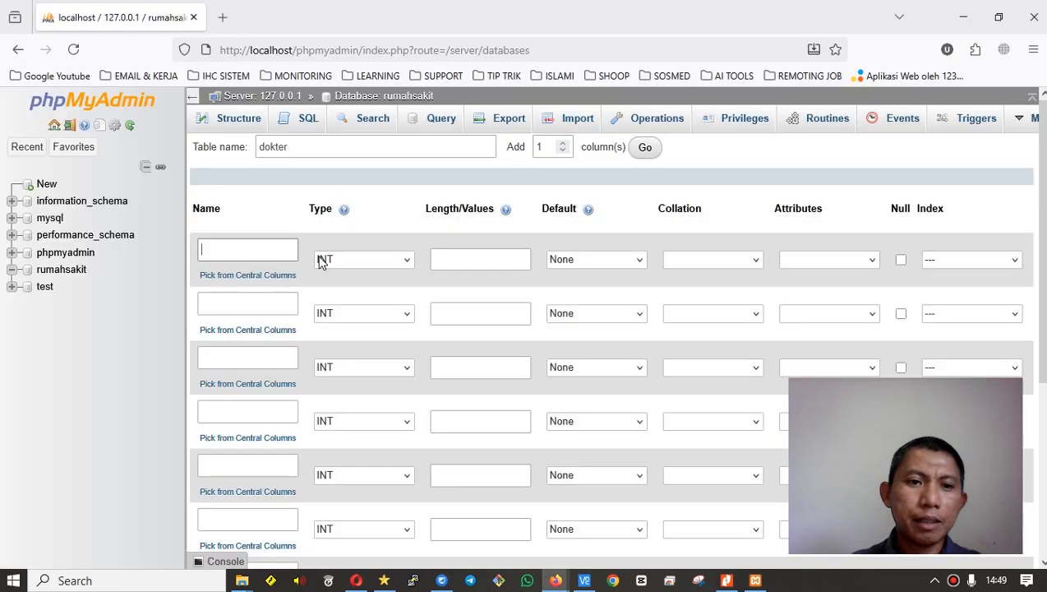
{"action": "type", "text": "id_"}
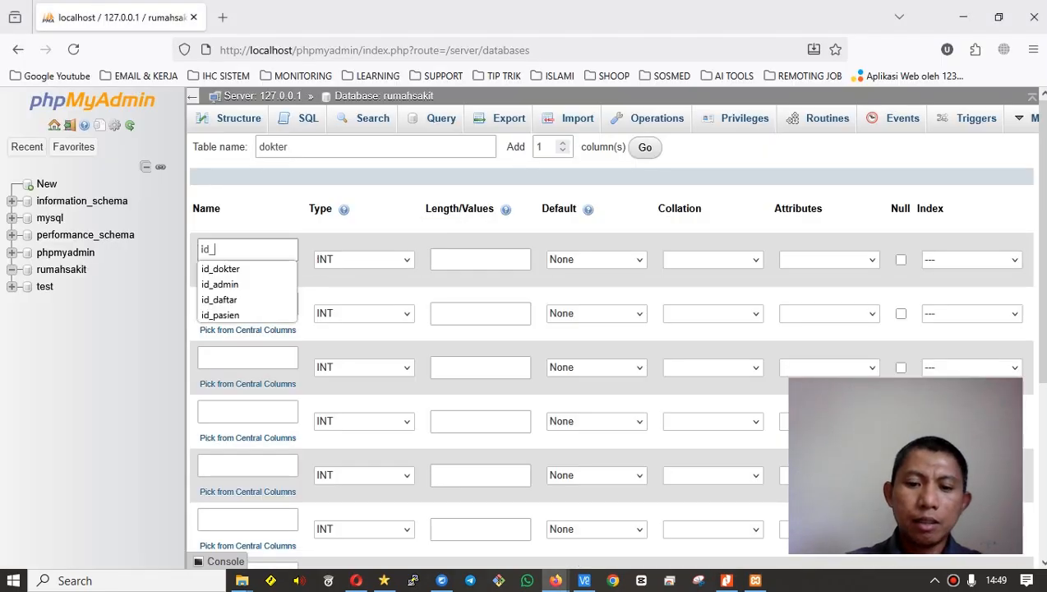
{"action": "type", "text": "dokter"}
{"action": "left_click", "coordinate": [498, 261]}
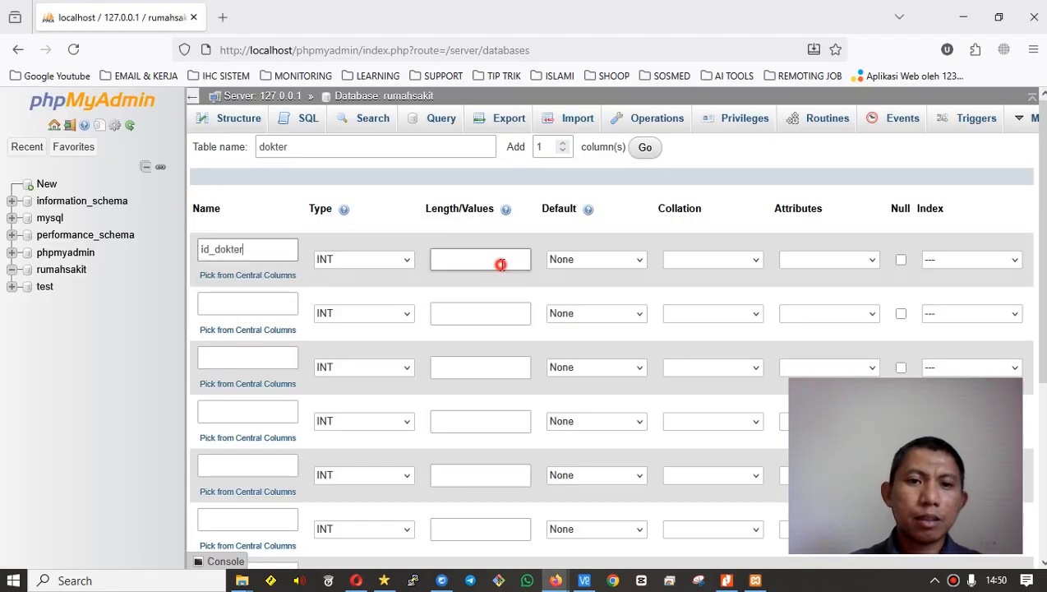
Look up the dokter table's column types and lengths in Gambar 19 of the Panduan Praktikum PDF in Nitro Pro.
{"action": "key", "text": "alt+Tab"}
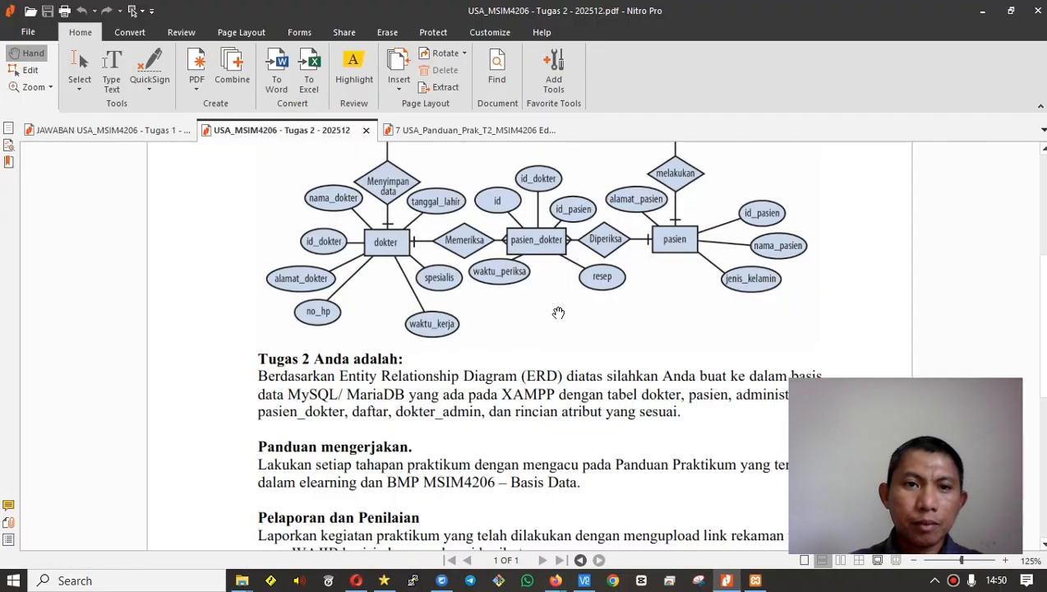
{"action": "left_click", "coordinate": [424, 129]}
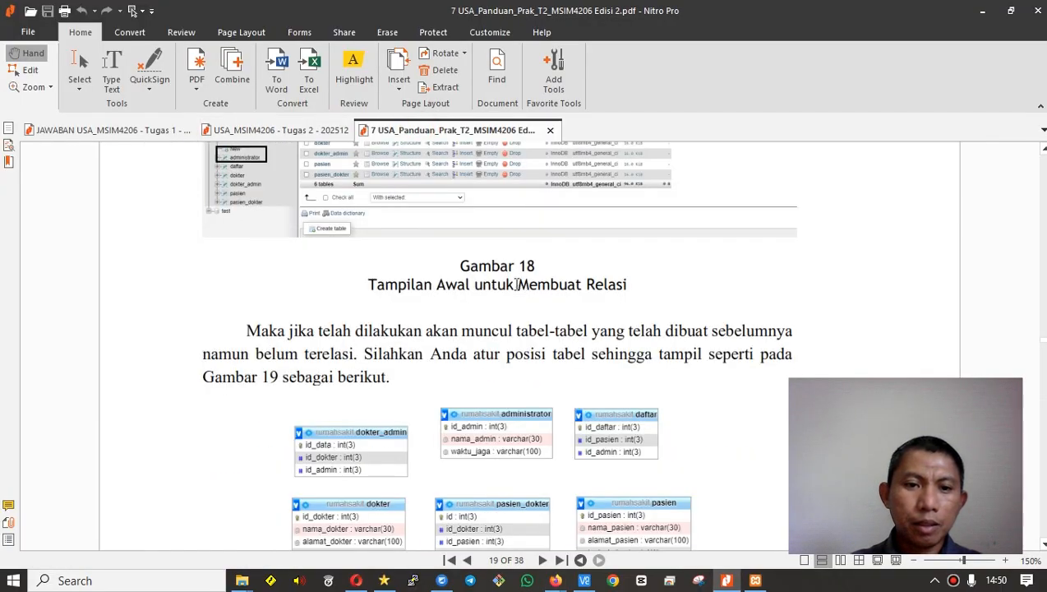
{"action": "scroll", "coordinate": [516, 285], "scroll_direction": "down", "scroll_amount": 3}
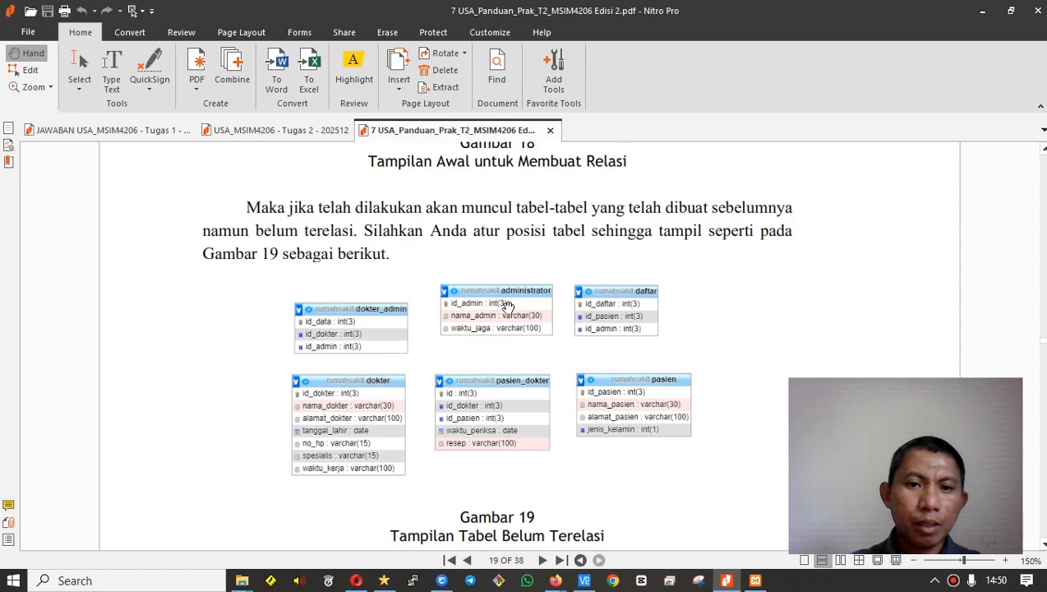
{"action": "scroll", "coordinate": [508, 306], "scroll_direction": "up", "scroll_amount": 15}
{"action": "scroll", "coordinate": [505, 286], "scroll_direction": "down", "scroll_amount": 2}
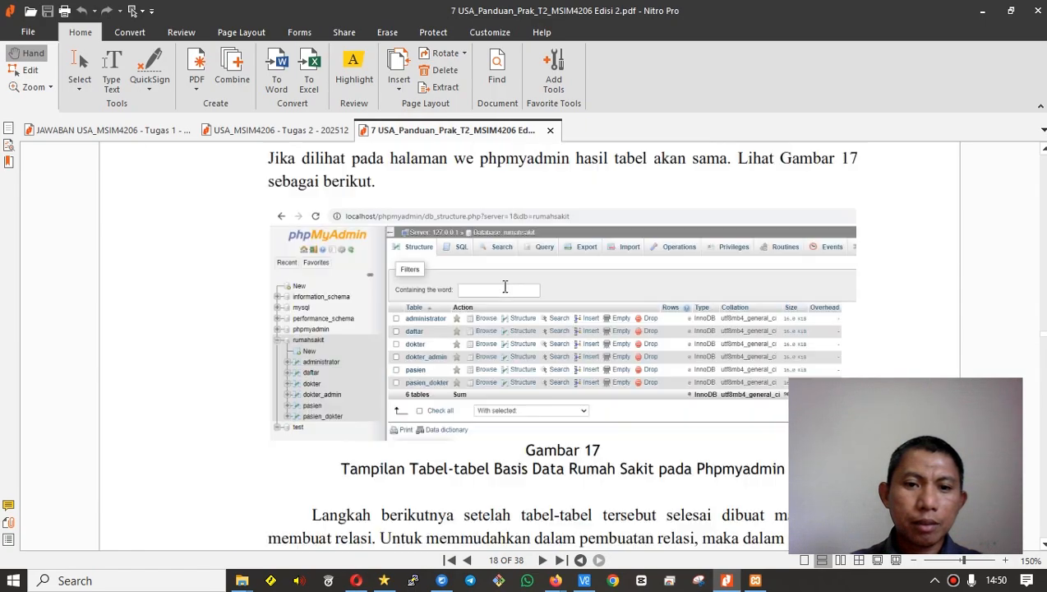
{"action": "scroll", "coordinate": [505, 287], "scroll_direction": "down", "scroll_amount": 2}
{"action": "scroll", "coordinate": [583, 252], "scroll_direction": "down", "scroll_amount": 10}
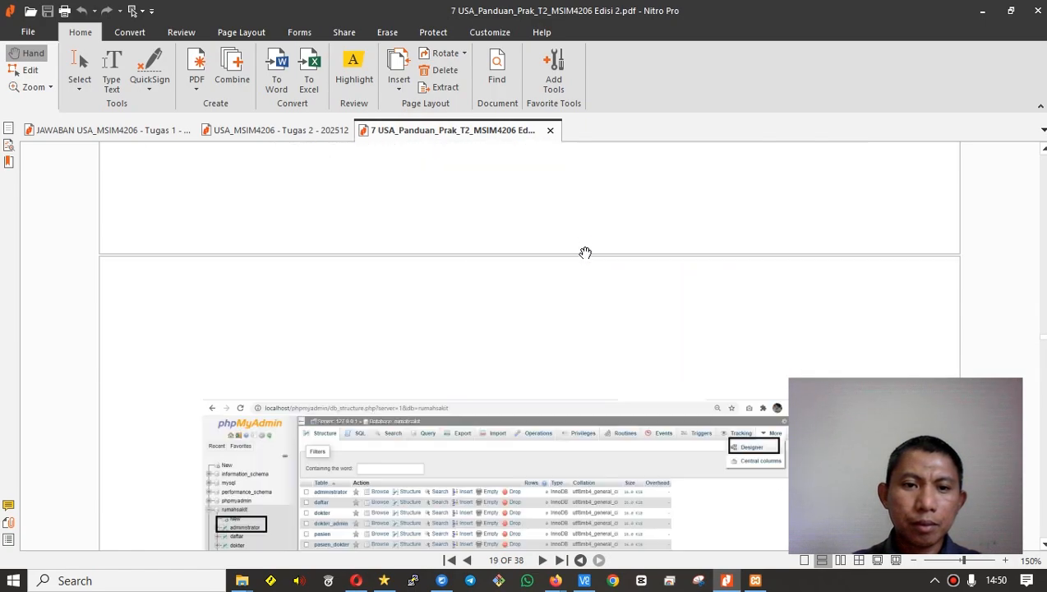
{"action": "scroll", "coordinate": [585, 253], "scroll_direction": "down", "scroll_amount": 6}
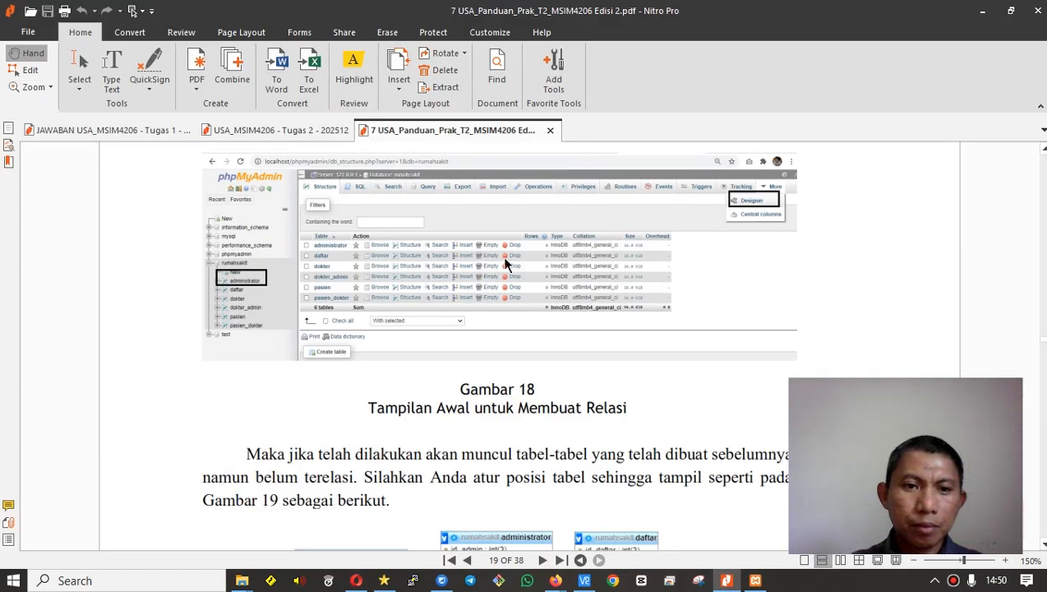
{"action": "scroll", "coordinate": [504, 264], "scroll_direction": "down", "scroll_amount": 5}
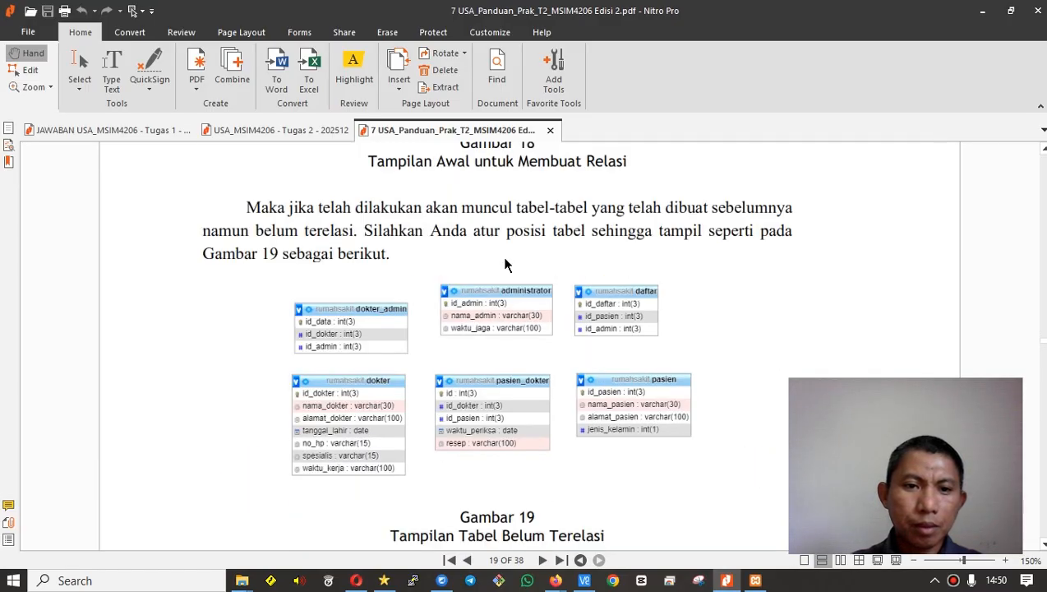
{"action": "scroll", "coordinate": [505, 264], "scroll_direction": "down", "scroll_amount": 3}
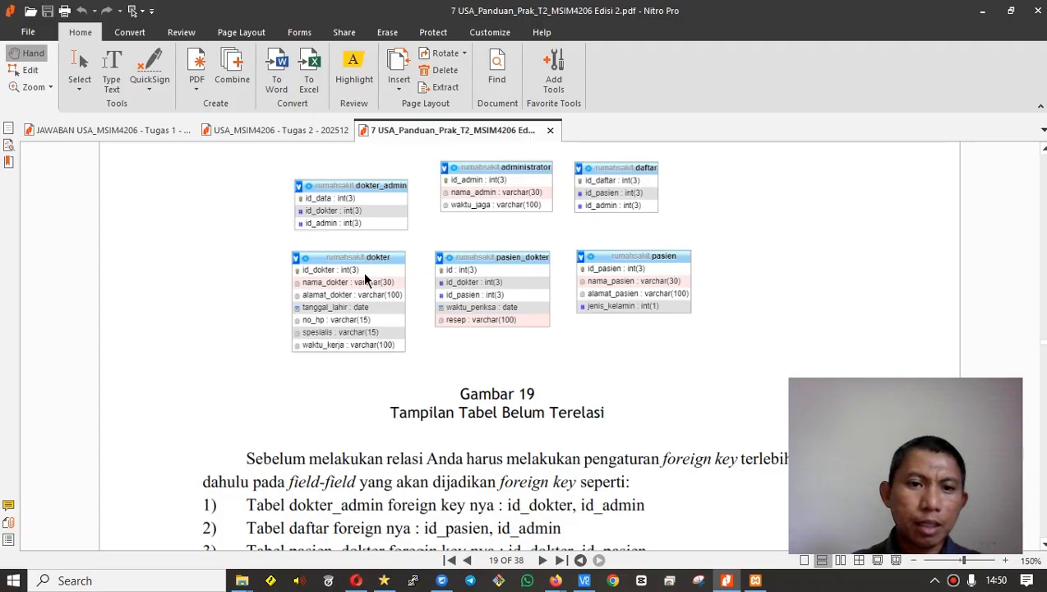
Return to phpMyAdmin and set the length of the id_dokter column to 3.
{"action": "key", "text": "alt+Tab"}
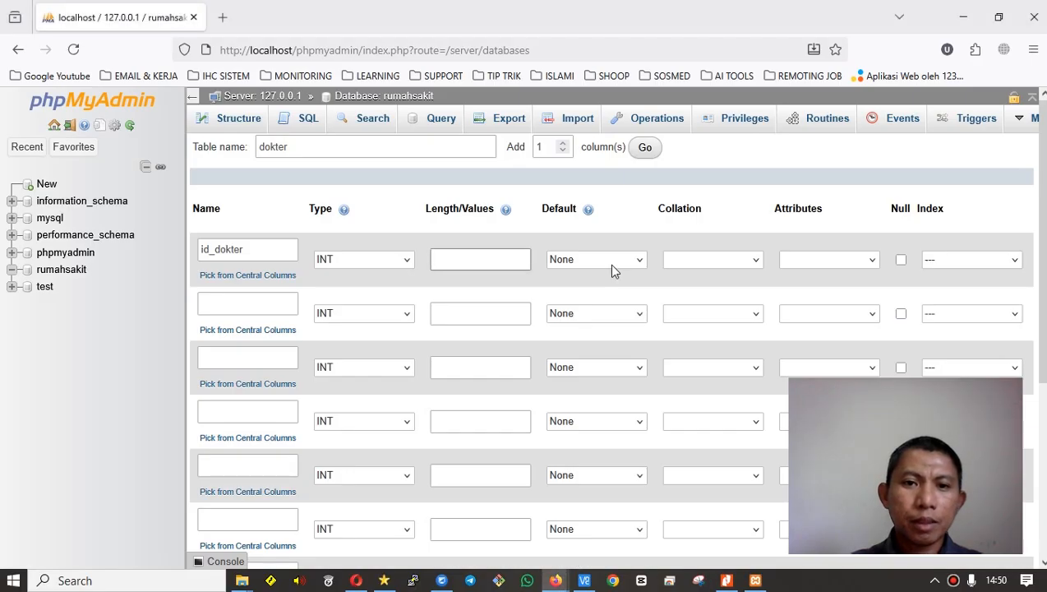
{"action": "left_click", "coordinate": [488, 259]}
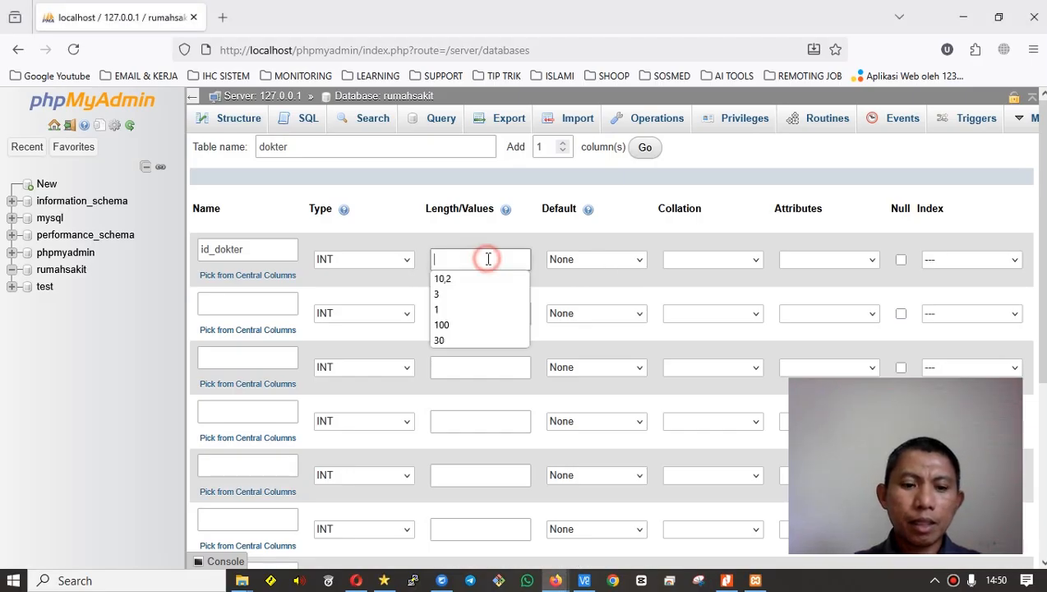
{"action": "type", "text": "3"}
{"action": "left_click", "coordinate": [522, 263]}
Check the dokter table in Gambar 19 of the Panduan Praktikum PDF in Nitro Pro and name the second phpMyAdmin column nama_dokter.
{"action": "key", "text": "alt+Tab"}
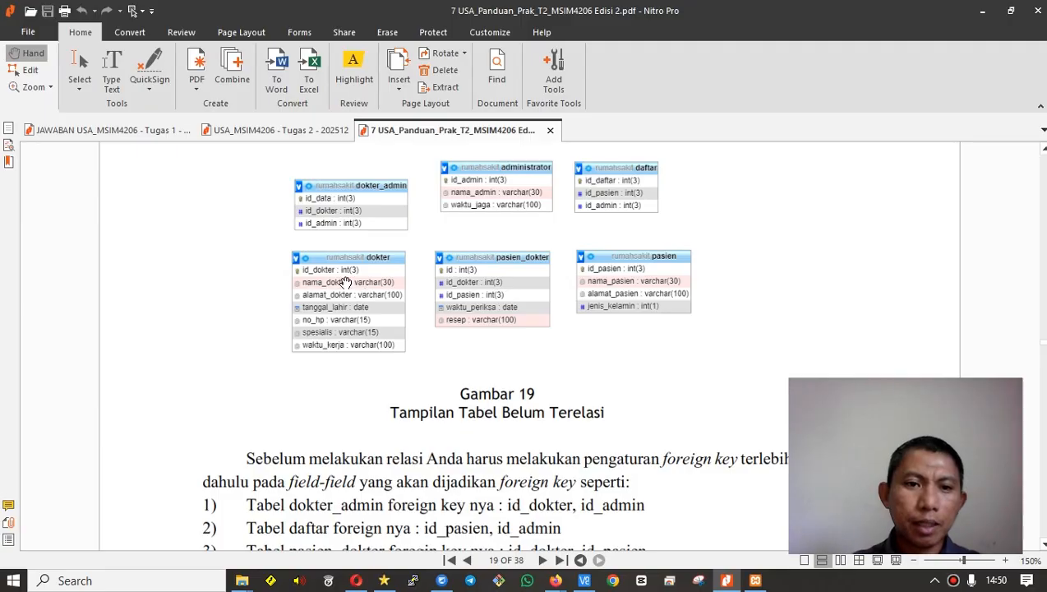
{"action": "scroll", "coordinate": [402, 296], "scroll_direction": "up", "scroll_amount": 3}
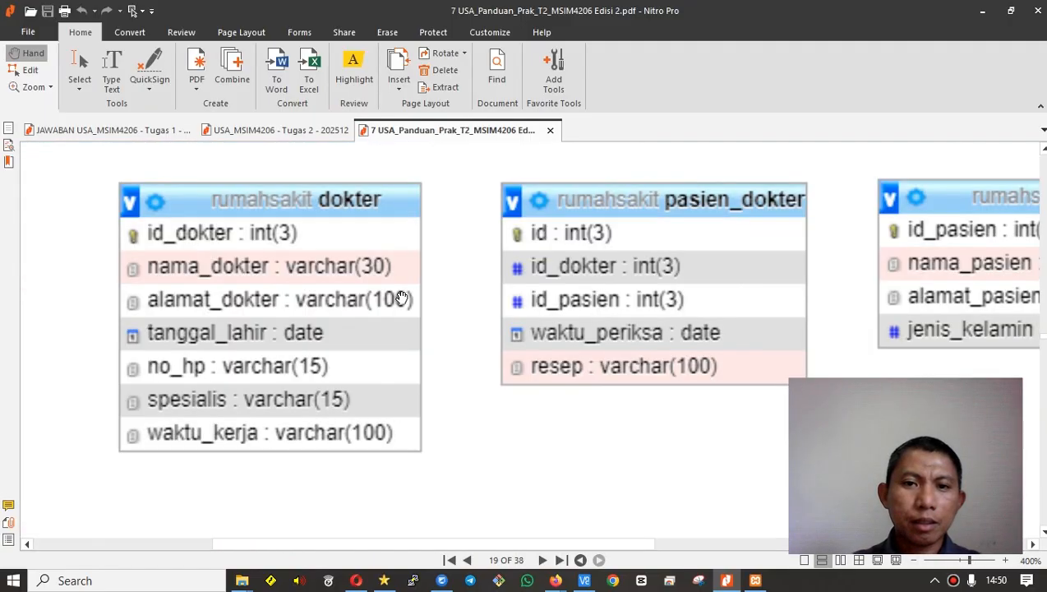
{"action": "scroll", "coordinate": [401, 297], "scroll_direction": "down", "scroll_amount": 2}
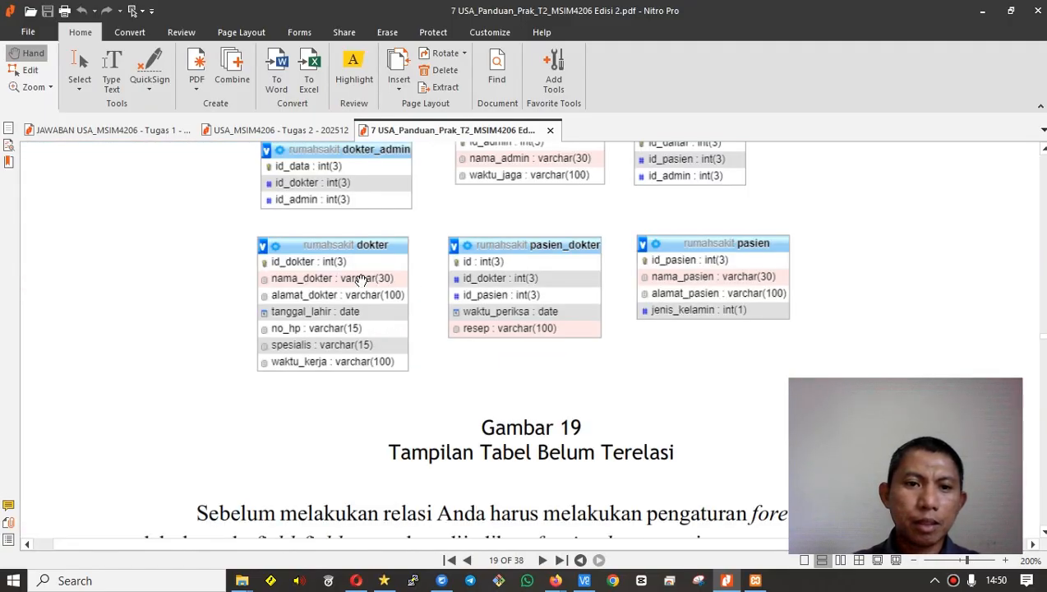
{"action": "key", "text": "alt+Tab"}
{"action": "left_click", "coordinate": [237, 304]}
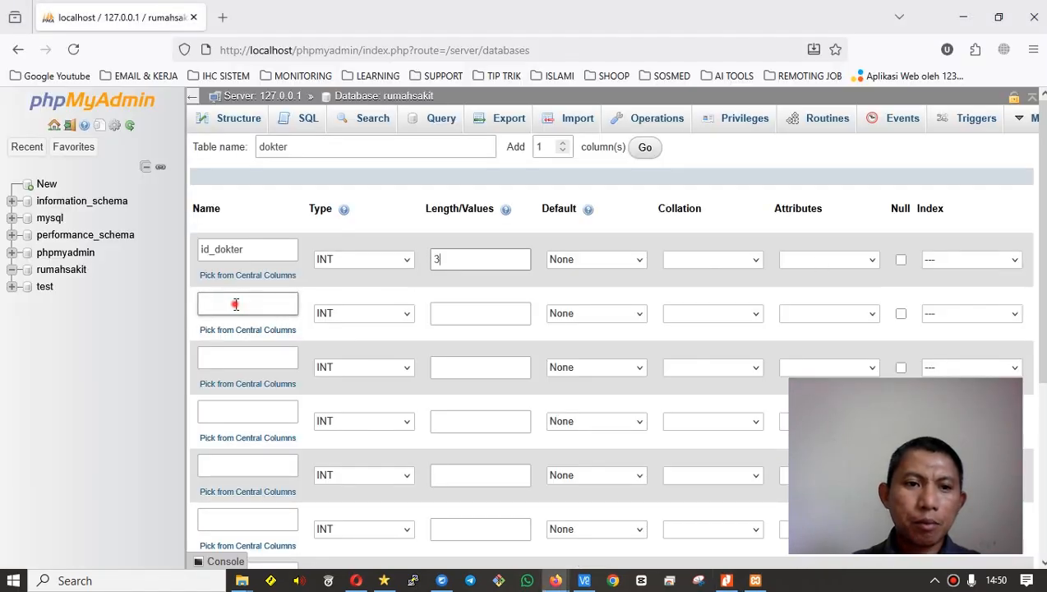
{"action": "key", "text": "alt+Tab"}
{"action": "key", "text": "alt+Tab"}
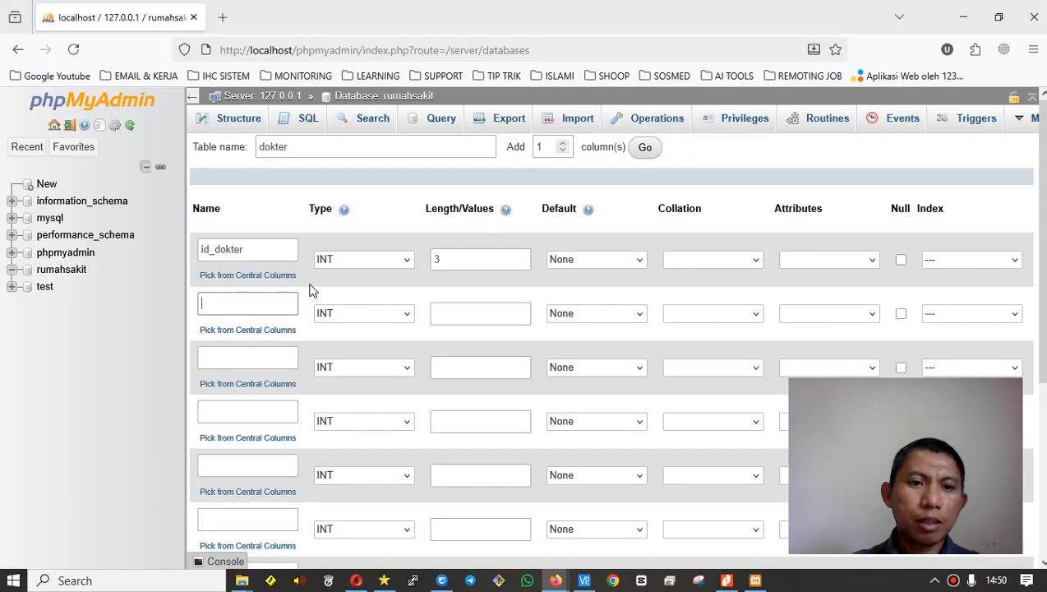
{"action": "type", "text": "nama"}
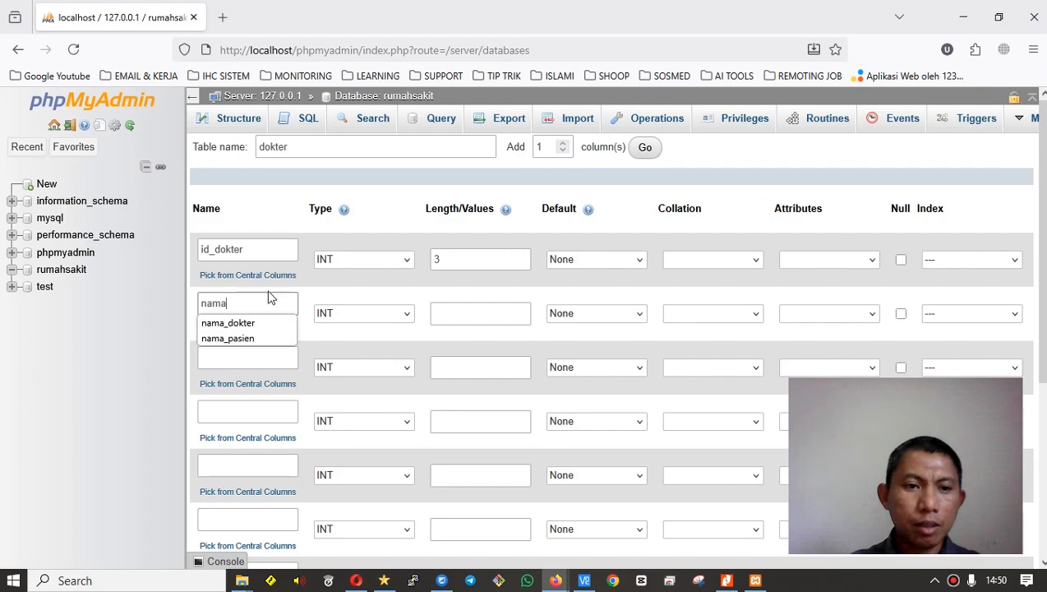
Check the nama_dokter definition in the PDF and set that column to type VARCHAR with length 30 in phpMyAdmin.
{"action": "key", "text": "alt+Tab"}
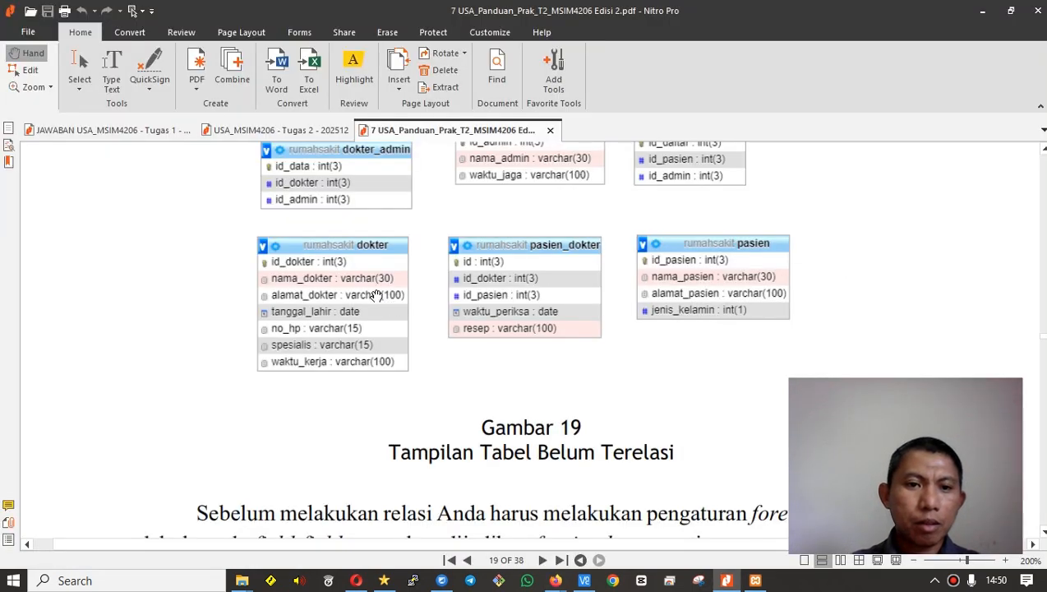
{"action": "key", "text": "alt+Tab"}
{"action": "left_click", "coordinate": [397, 315]}
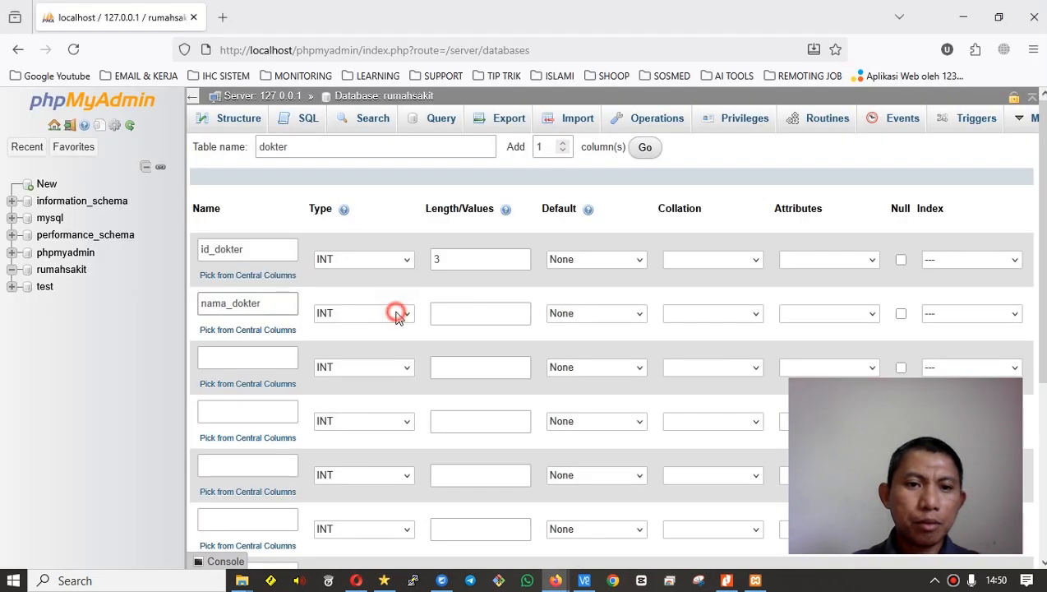
{"action": "left_click", "coordinate": [362, 355]}
{"action": "left_click", "coordinate": [441, 312]}
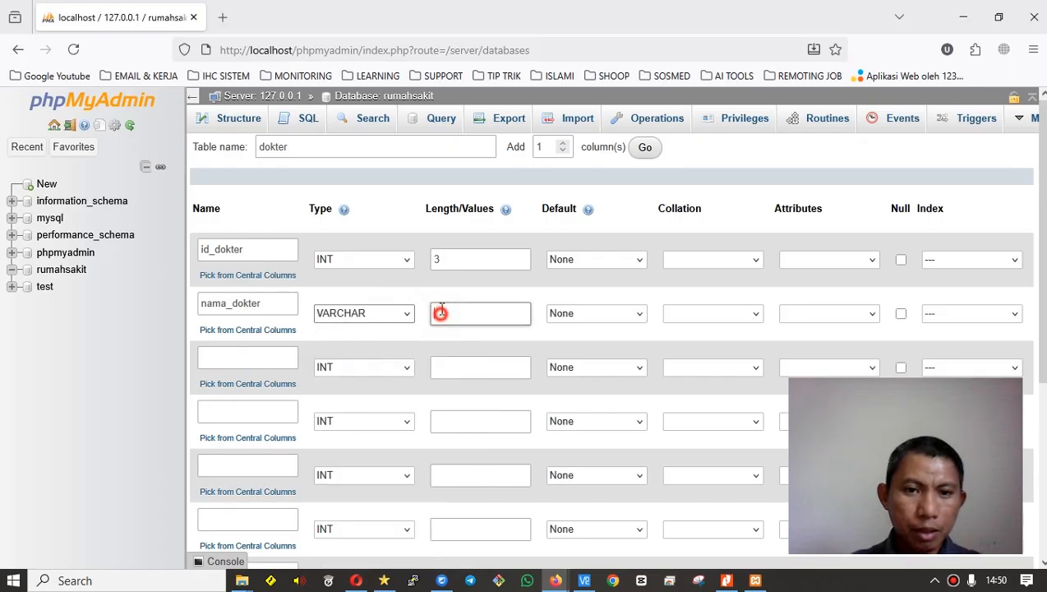
{"action": "type", "text": "30"}
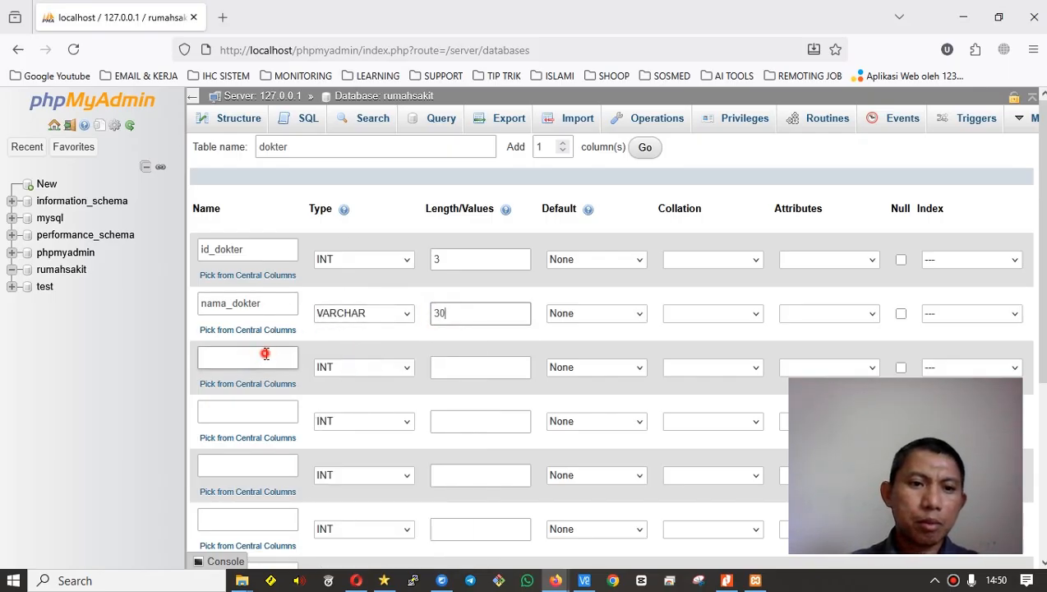
Following Gambar 19 in the PDF, define the third dokter column in phpMyAdmin as alamat_dokter, type VARCHAR, length 100.
{"action": "key", "text": "alt+Tab"}
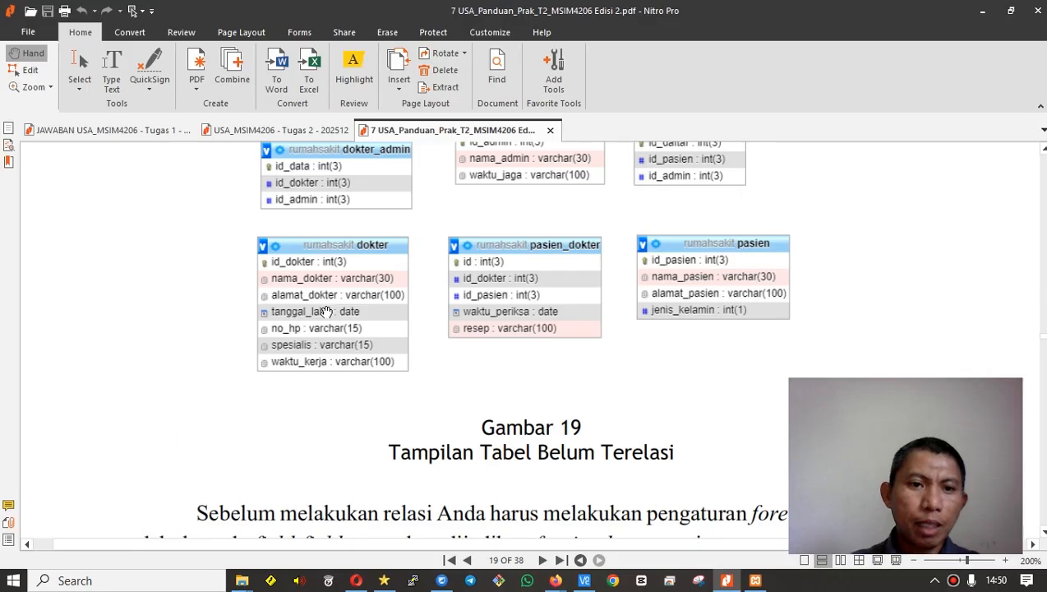
{"action": "key", "text": "alt+Tab"}
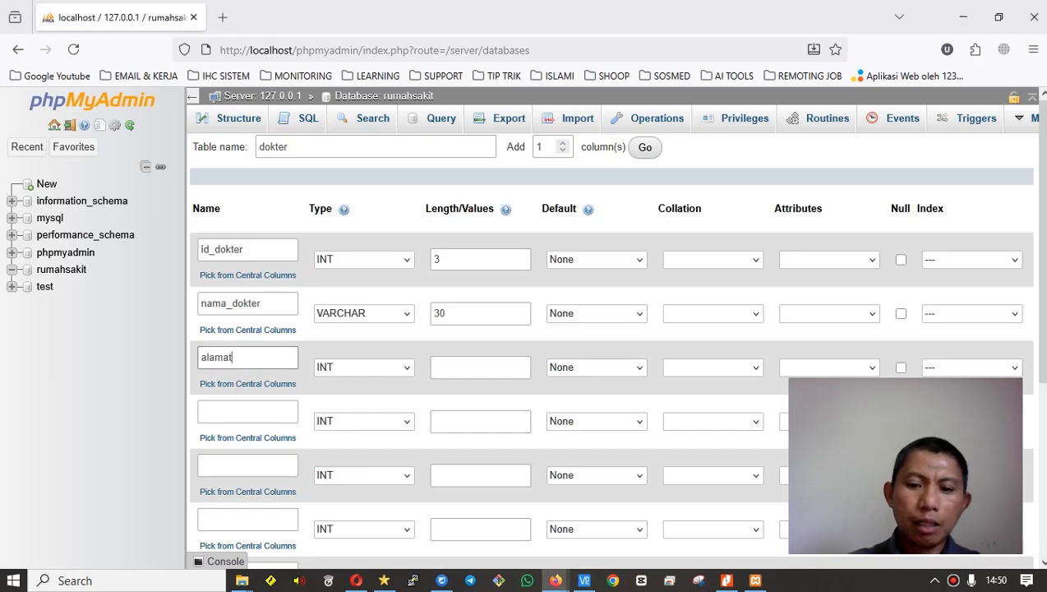
{"action": "type", "text": "alamat_dokter"}
{"action": "key", "text": "alt+Tab"}
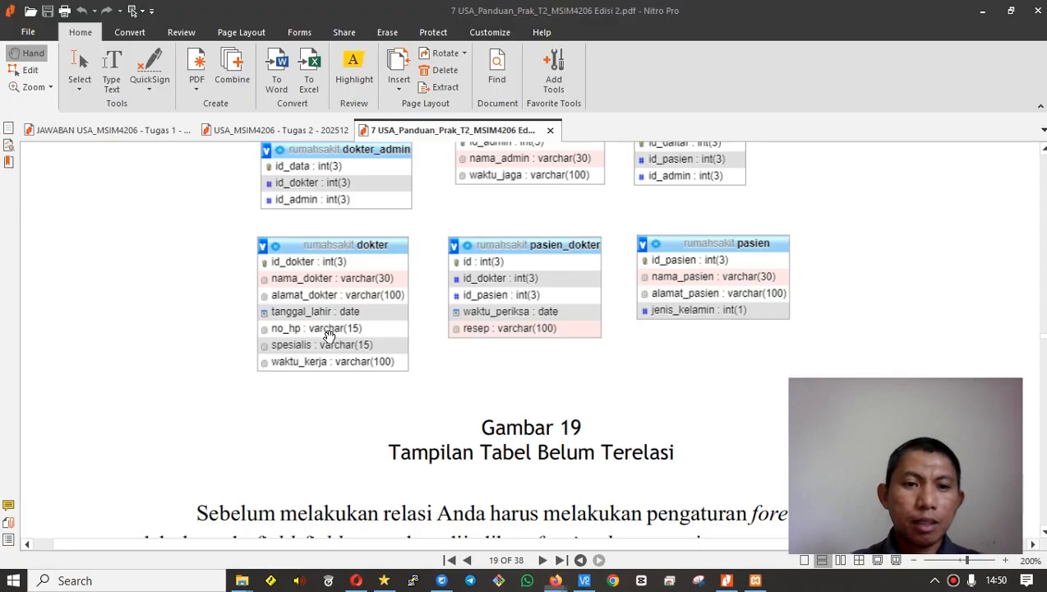
{"action": "key", "text": "alt+Tab"}
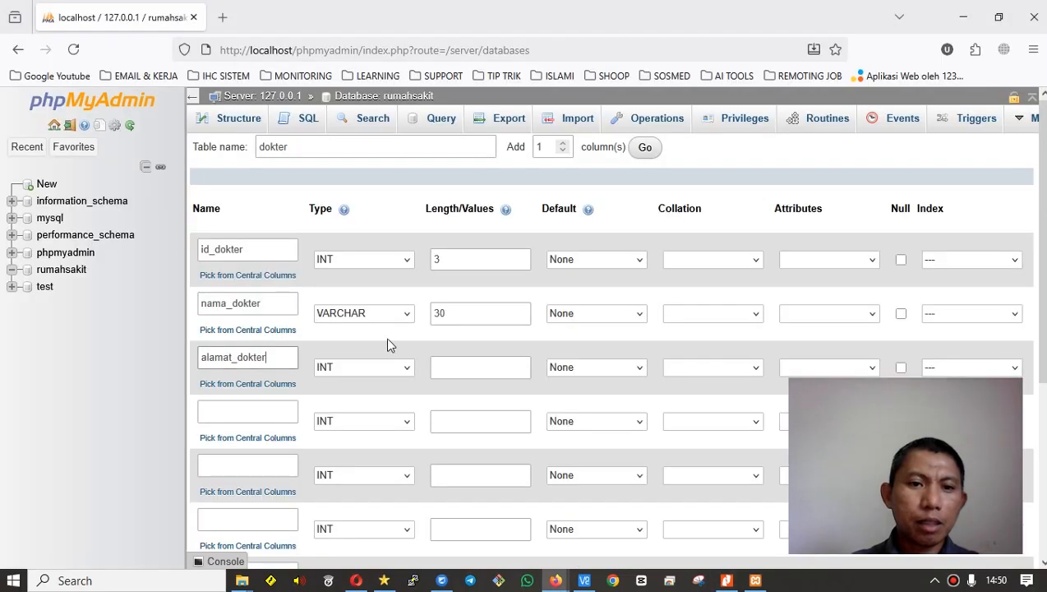
{"action": "left_click", "coordinate": [376, 367]}
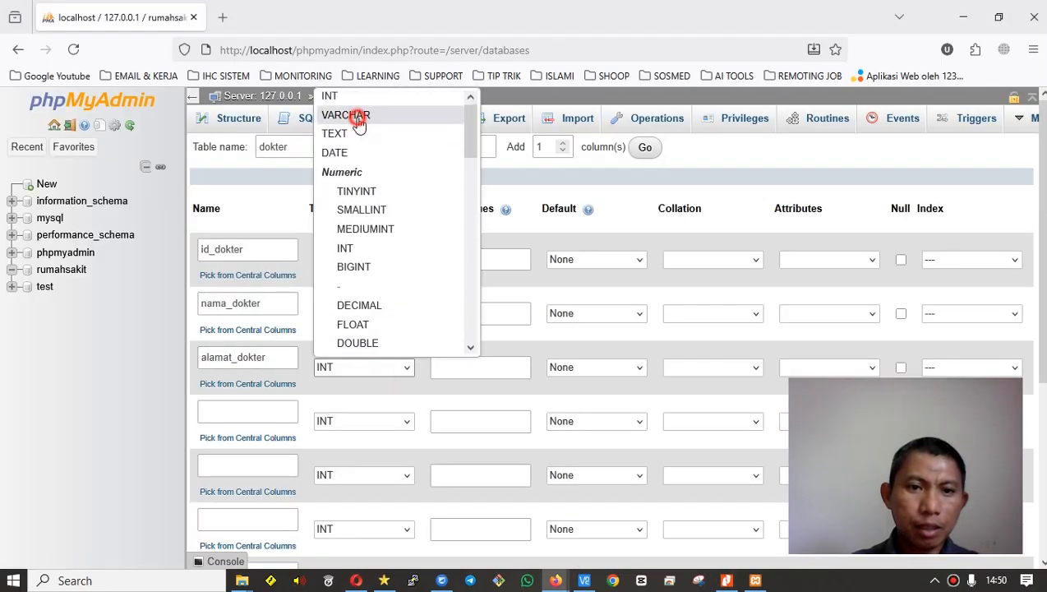
{"action": "left_click", "coordinate": [346, 115]}
{"action": "left_click", "coordinate": [460, 365]}
{"action": "type", "text": "10"}
Following Gambar 19 in the PDF, define the fourth dokter column in phpMyAdmin as tanggal_lahir with type DATE.
{"action": "key", "text": "alt+Tab"}
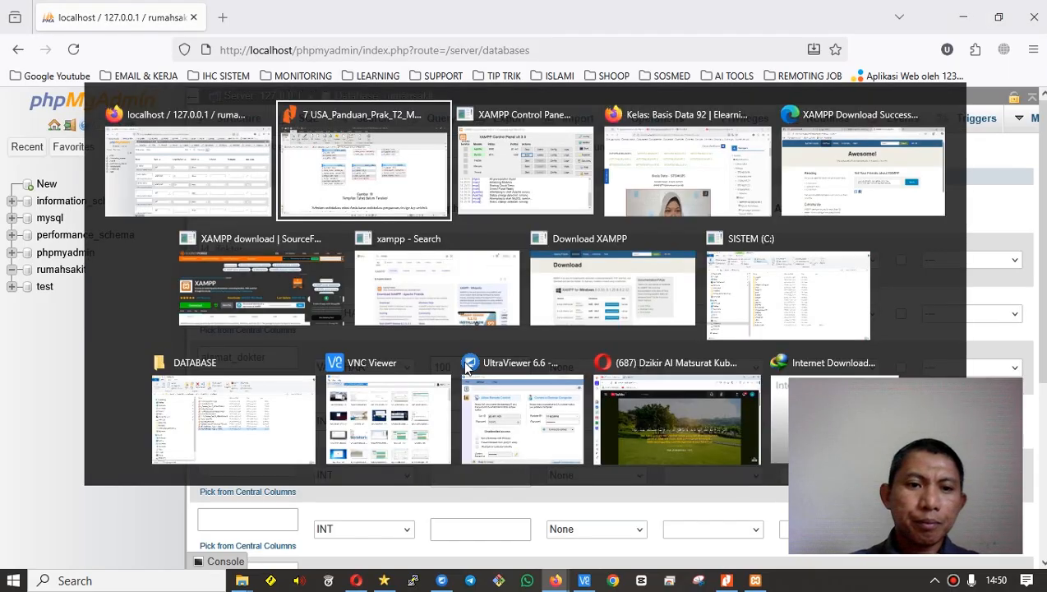
{"action": "key", "text": "alt+Tab"}
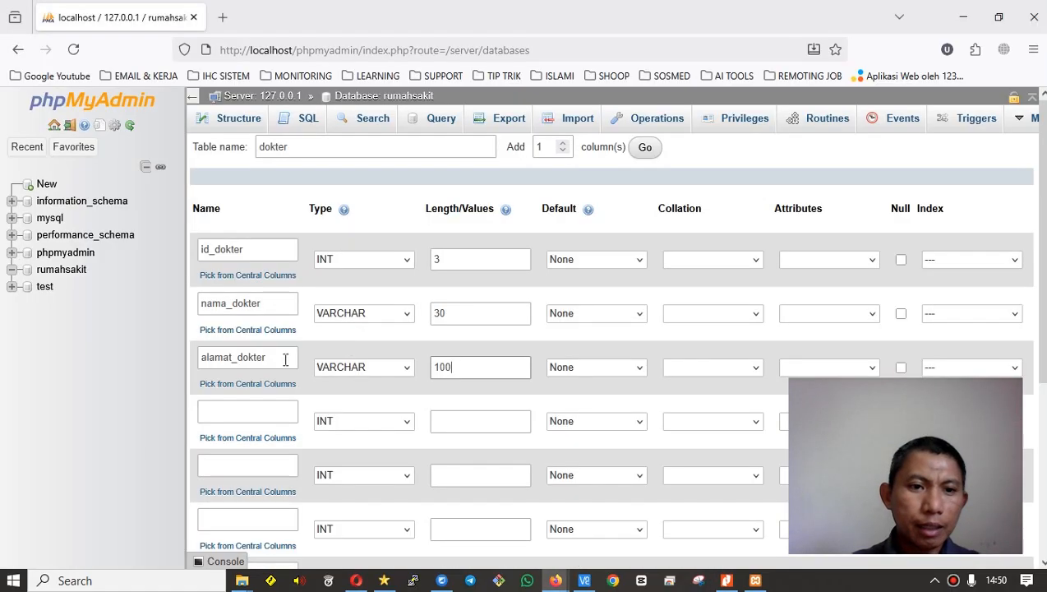
{"action": "left_click", "coordinate": [250, 411]}
{"action": "type", "text": "tanggal"}
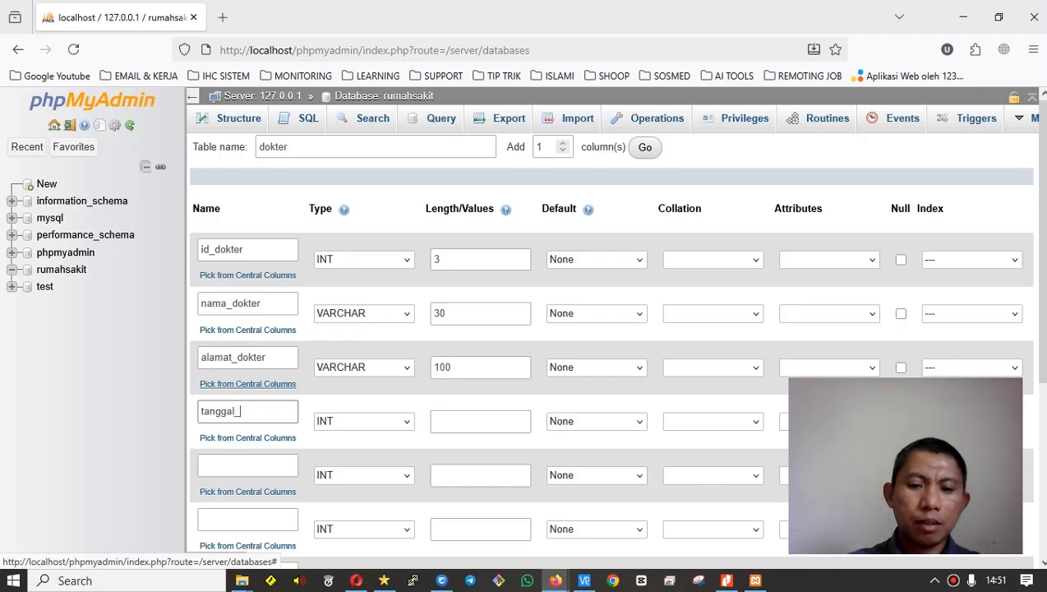
{"action": "type", "text": "_lahir"}
{"action": "key", "text": "alt+Tab"}
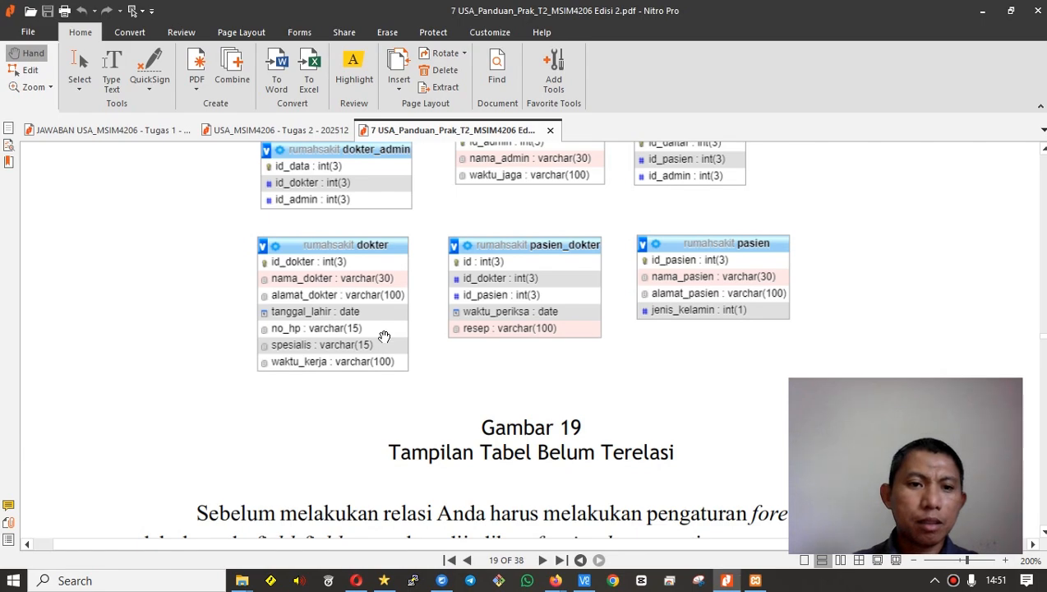
{"action": "key", "text": "alt+Tab"}
{"action": "left_click", "coordinate": [402, 423]}
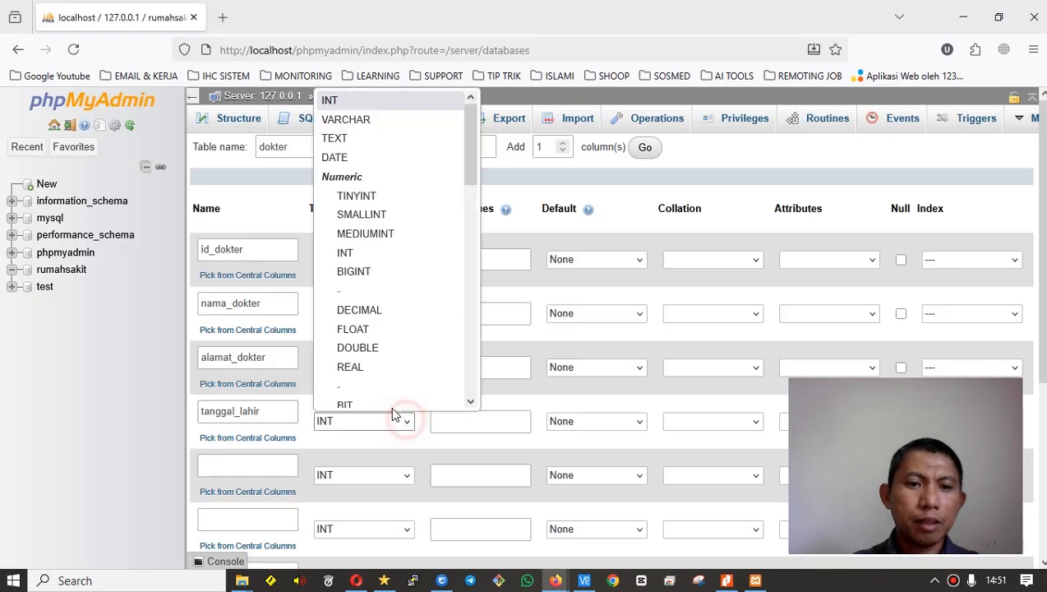
{"action": "left_click", "coordinate": [356, 151]}
Look up the fifth dokter attribute in the PDF and name the fifth column no_hp in phpMyAdmin.
{"action": "left_click", "coordinate": [230, 462]}
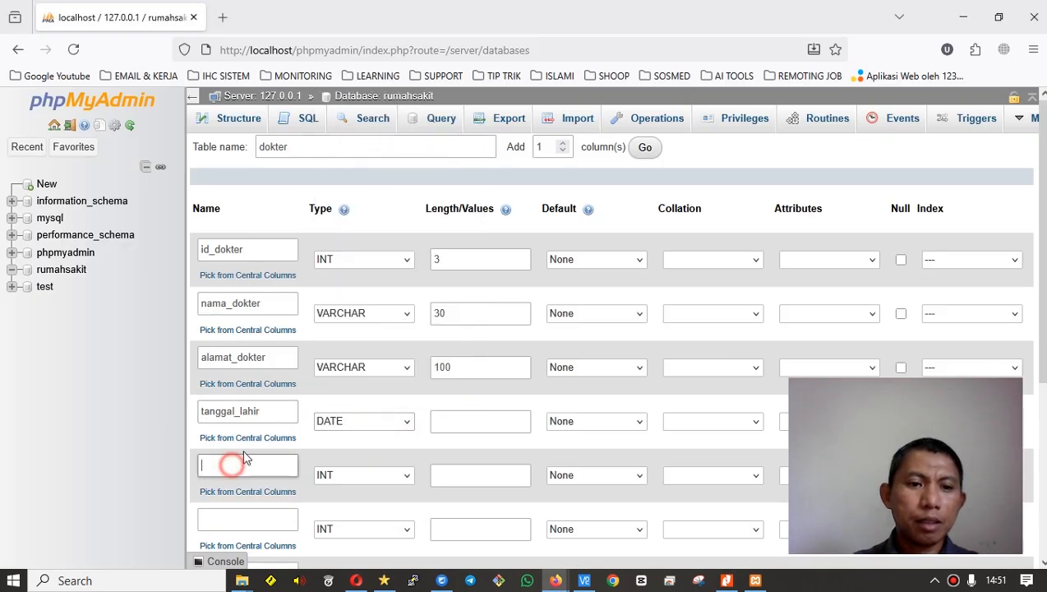
{"action": "scroll", "coordinate": [243, 452], "scroll_direction": "down", "scroll_amount": 3}
{"action": "key", "text": "alt+Tab"}
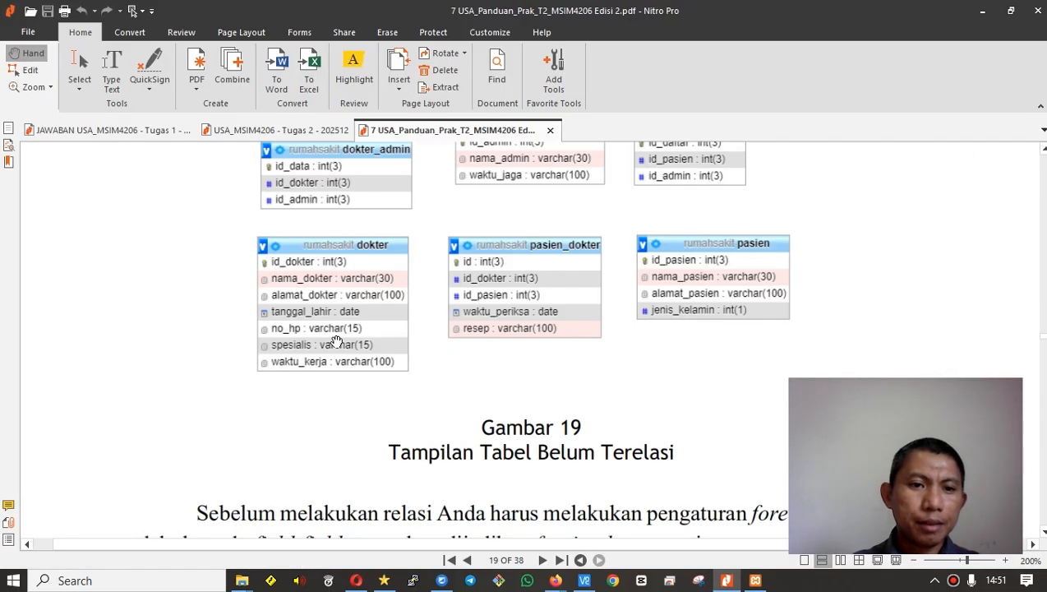
{"action": "key", "text": "alt+Tab"}
{"action": "type", "text": "n"}
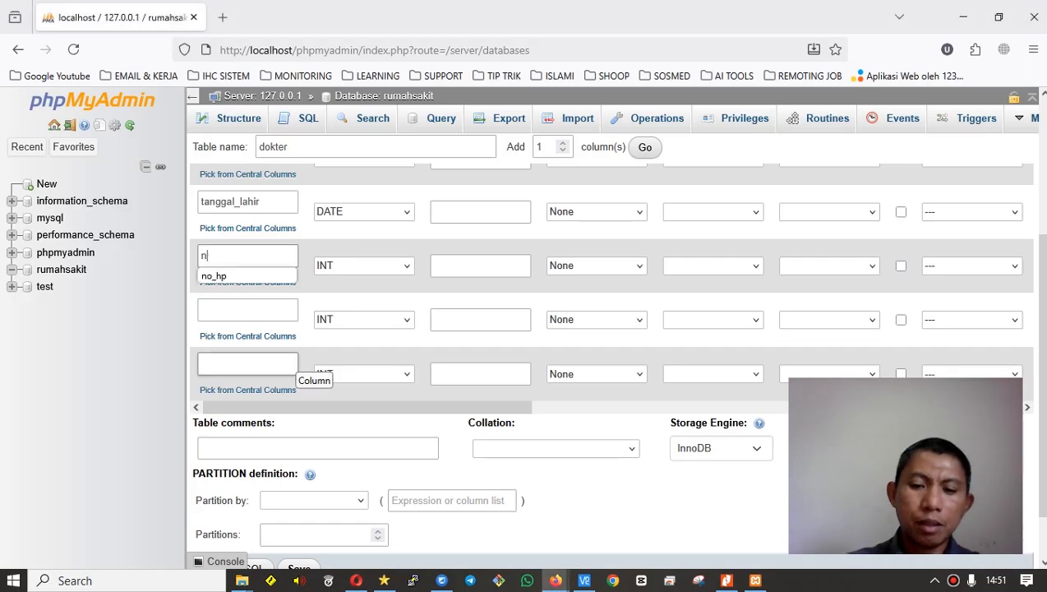
{"action": "type", "text": "o_"}
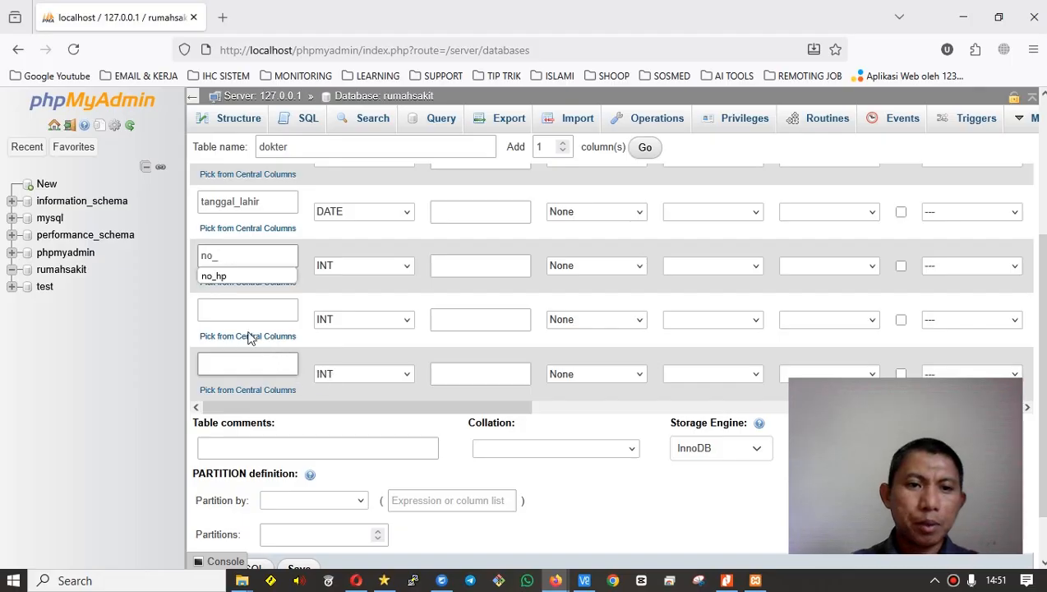
{"action": "left_click", "coordinate": [225, 276]}
Check the no_hp definition in the PDF and set that column to type VARCHAR with length 15 in phpMyAdmin.
{"action": "key", "text": "alt+Tab"}
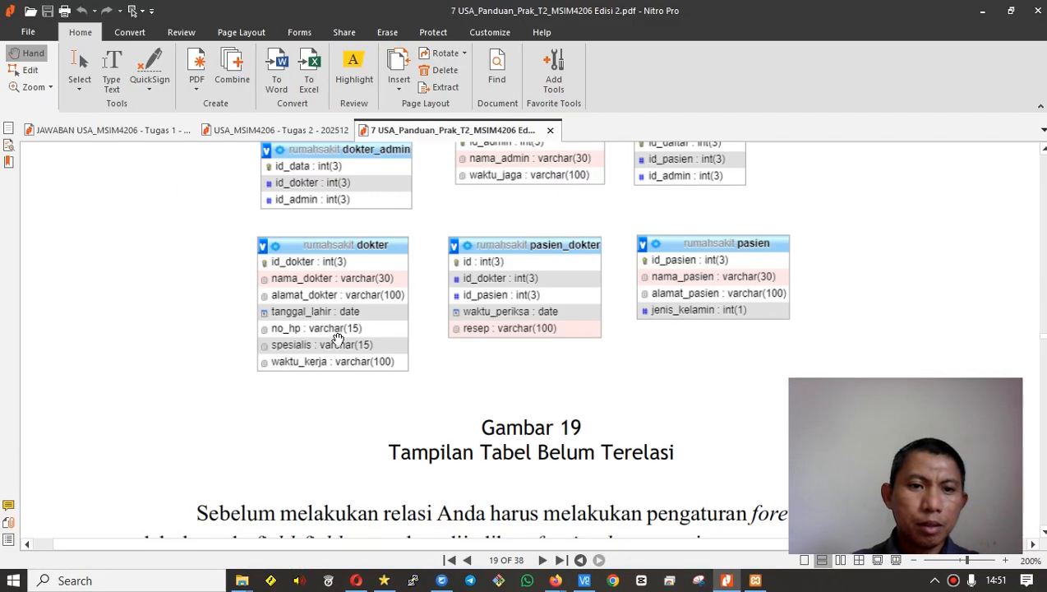
{"action": "key", "text": "alt+Tab"}
{"action": "left_click", "coordinate": [379, 270]}
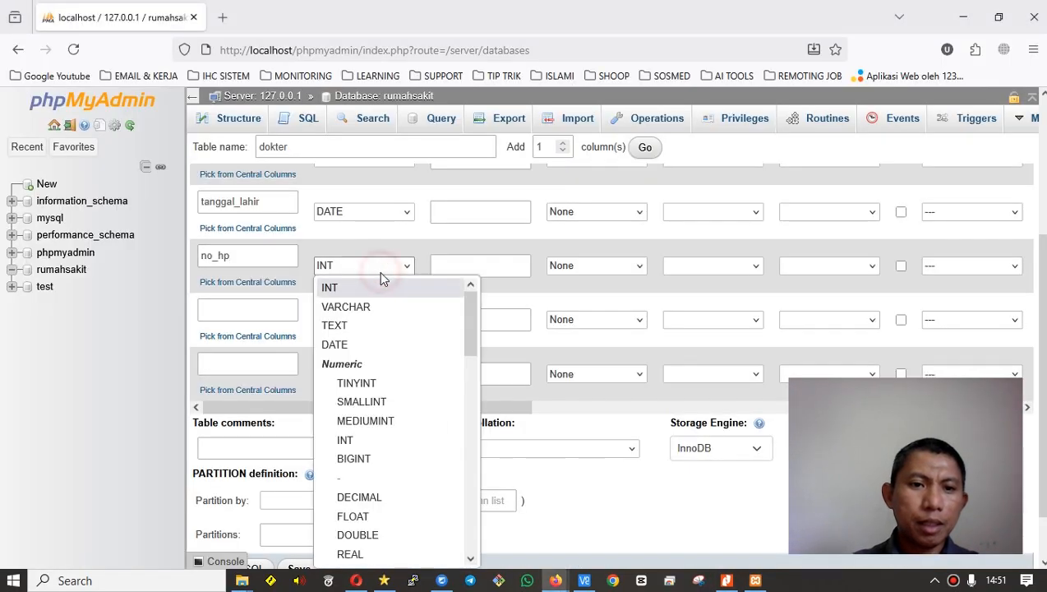
{"action": "left_click", "coordinate": [388, 307]}
{"action": "left_click", "coordinate": [489, 268]}
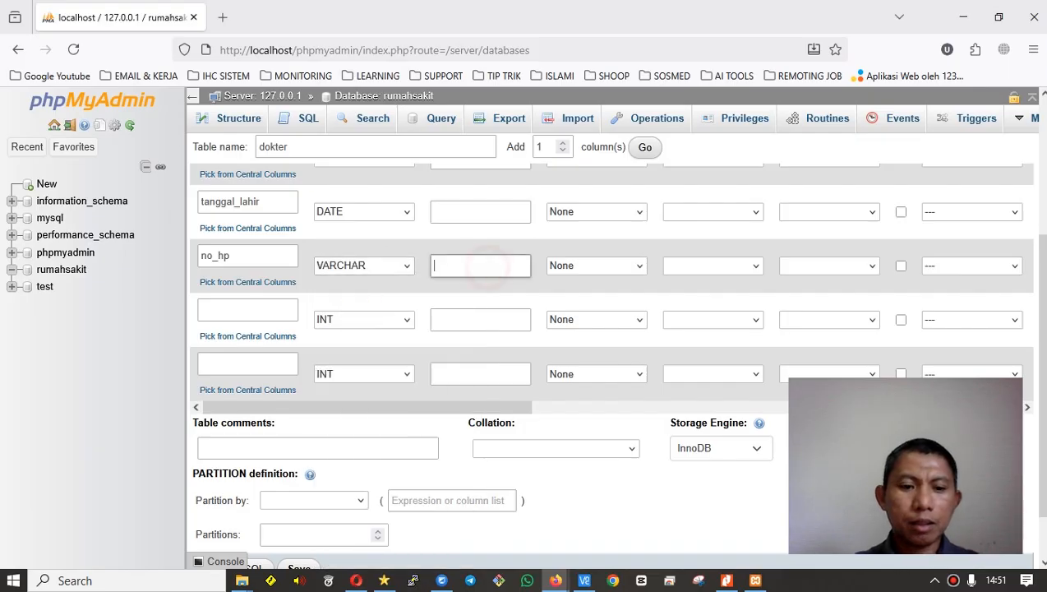
{"action": "type", "text": "15"}
{"action": "key", "text": "alt+Tab"}
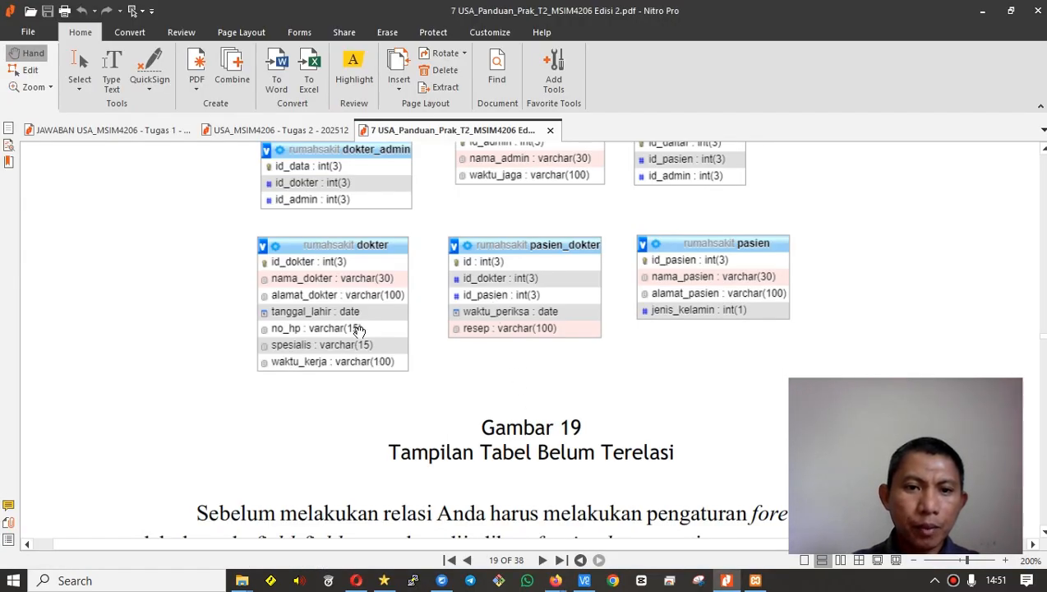
{"action": "key", "text": "alt+Tab"}
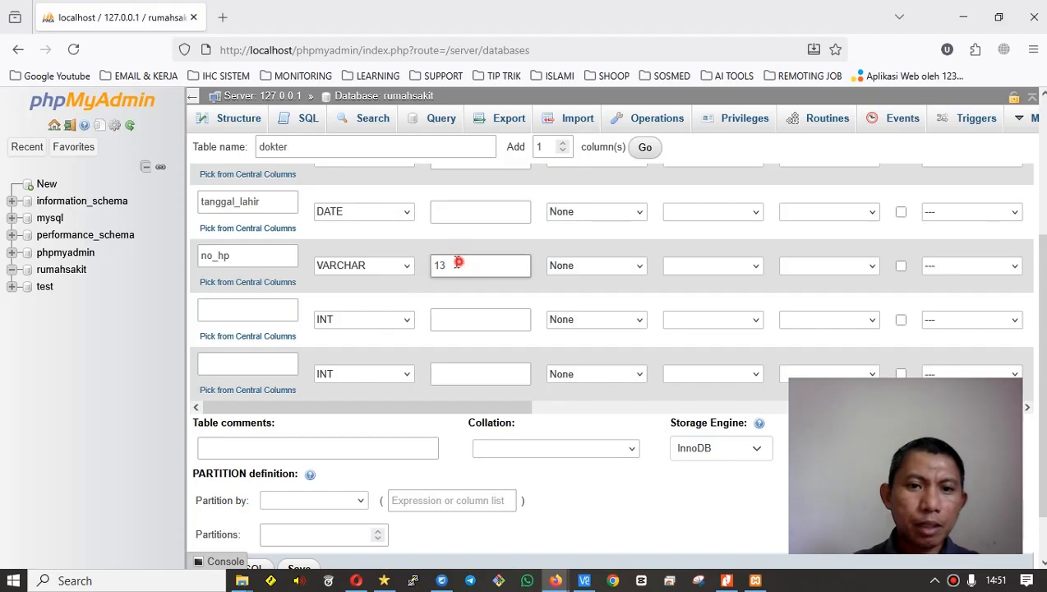
{"action": "left_click", "coordinate": [440, 294]}
Look up the sixth dokter attribute in the PDF and name the sixth column spesialis in phpMyAdmin.
{"action": "key", "text": "alt+Tab"}
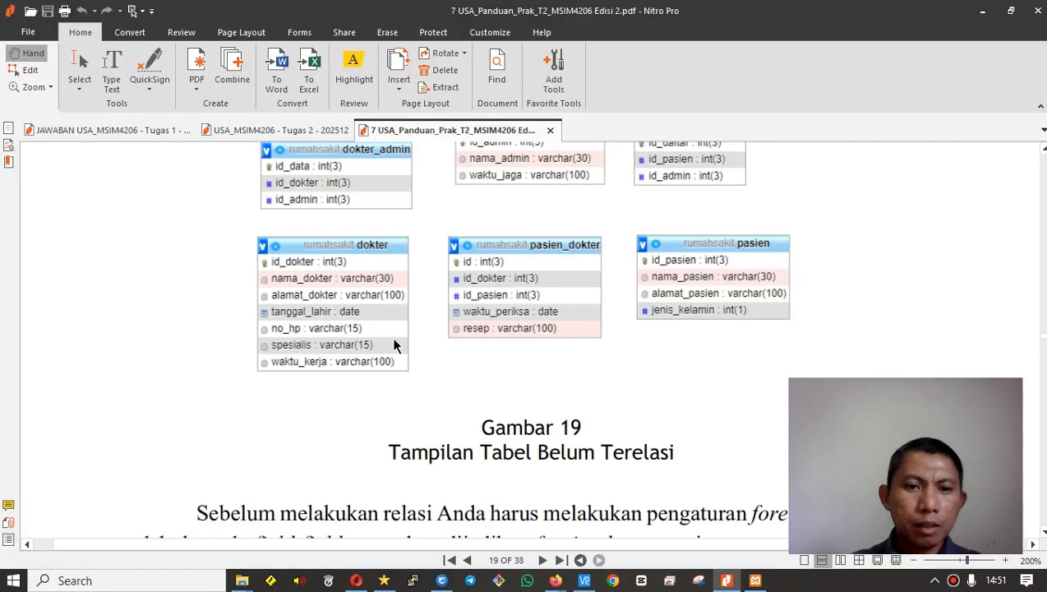
{"action": "key", "text": "alt+Tab"}
{"action": "left_click", "coordinate": [251, 309]}
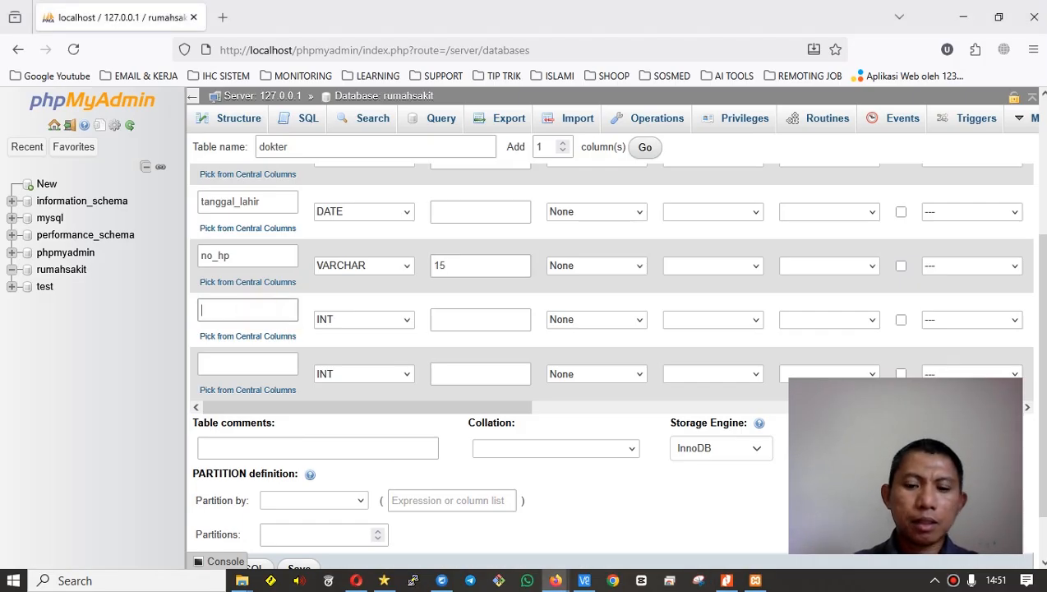
{"action": "type", "text": "spesi"}
{"action": "left_click", "coordinate": [255, 328]}
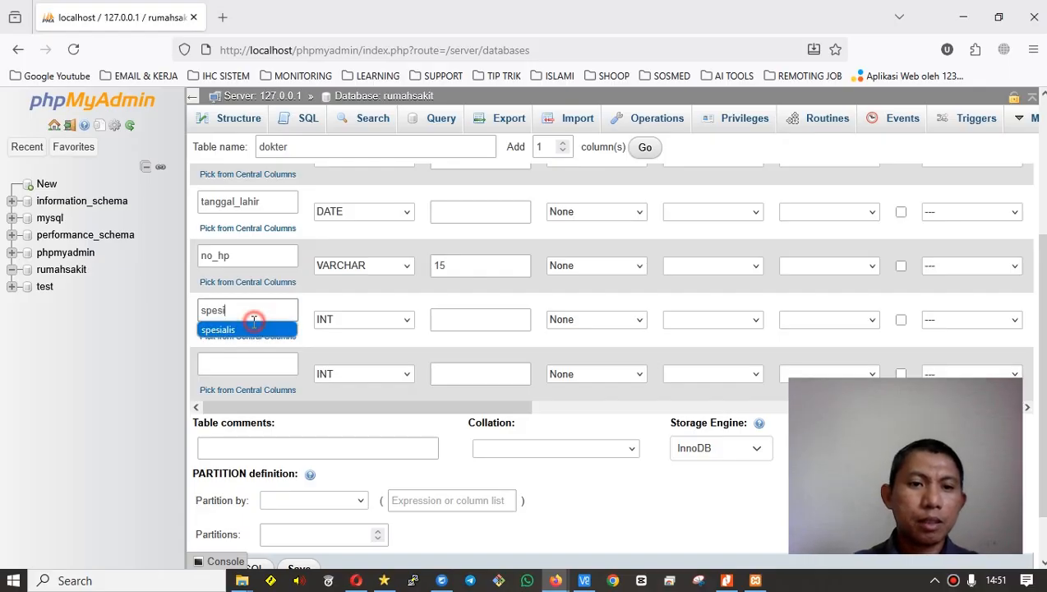
Check the spesialis definition in the PDF and set that column to type VARCHAR with length 15 in phpMyAdmin.
{"action": "key", "text": "alt+Tab"}
{"action": "key", "text": "alt+Tab"}
{"action": "left_click", "coordinate": [406, 324]}
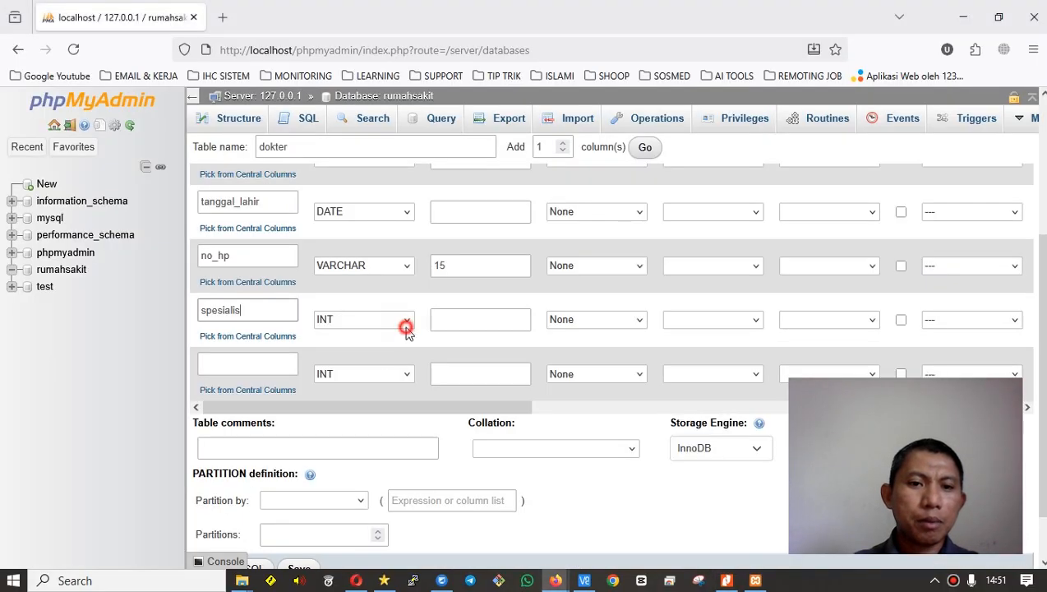
{"action": "left_click", "coordinate": [363, 367]}
{"action": "left_click", "coordinate": [463, 313]}
{"action": "type", "text": "15"}
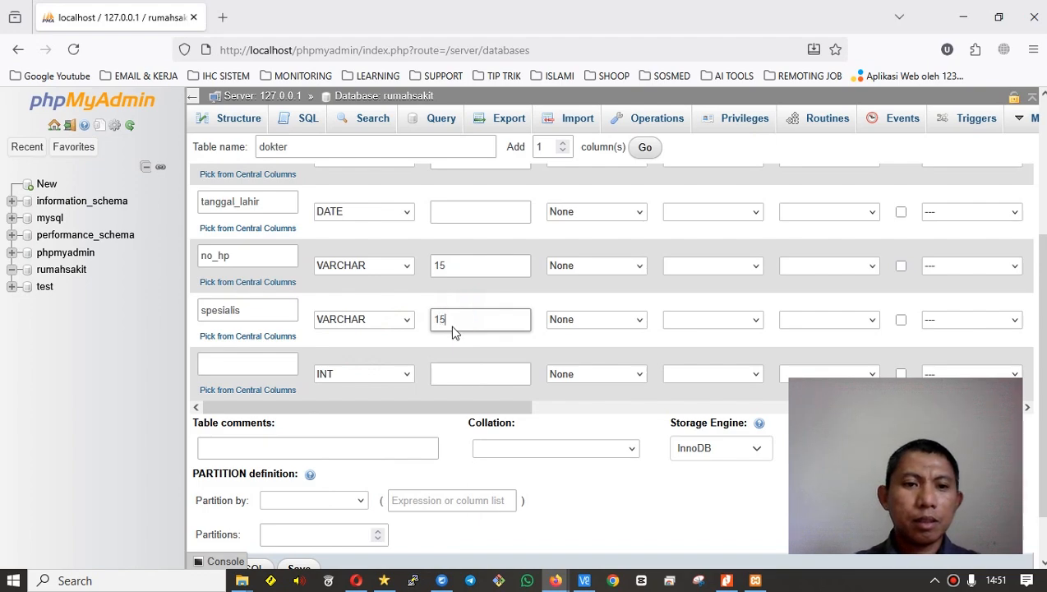
Look up the seventh dokter attribute in the PDF and define it in phpMyAdmin as waktu_kerja, type VARCHAR, length 100.
{"action": "key", "text": "alt+Tab"}
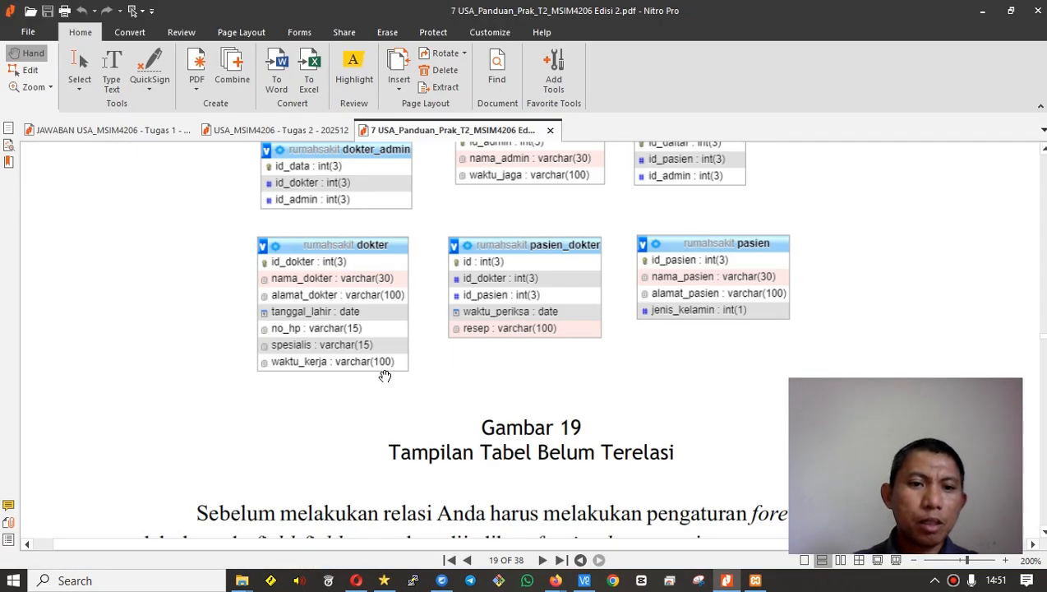
{"action": "key", "text": "alt+Tab"}
{"action": "left_click", "coordinate": [264, 365]}
{"action": "type", "text": "wa"}
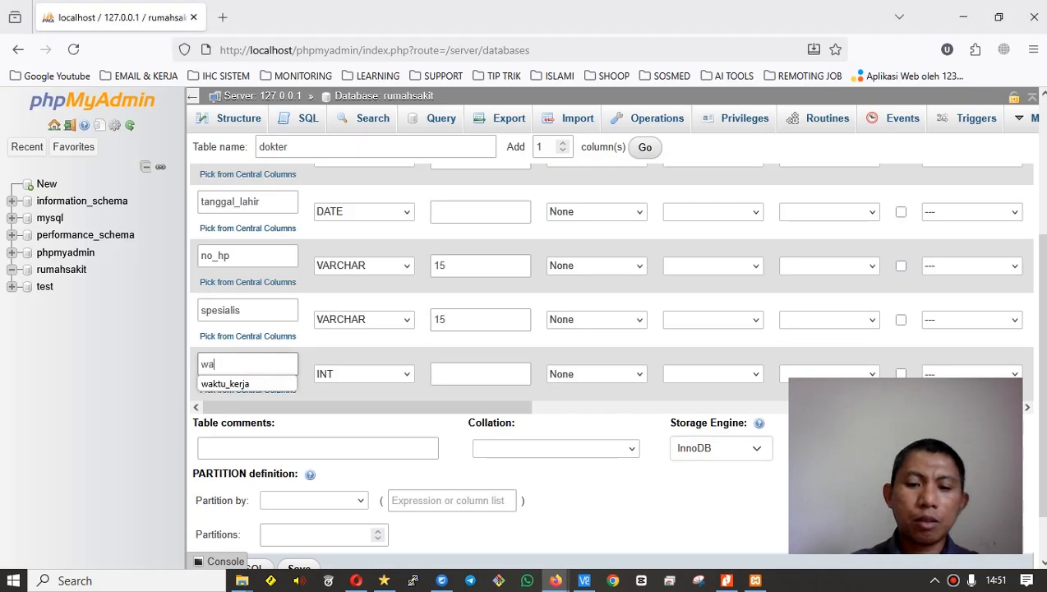
{"action": "left_click", "coordinate": [231, 384]}
{"action": "left_click", "coordinate": [369, 373]}
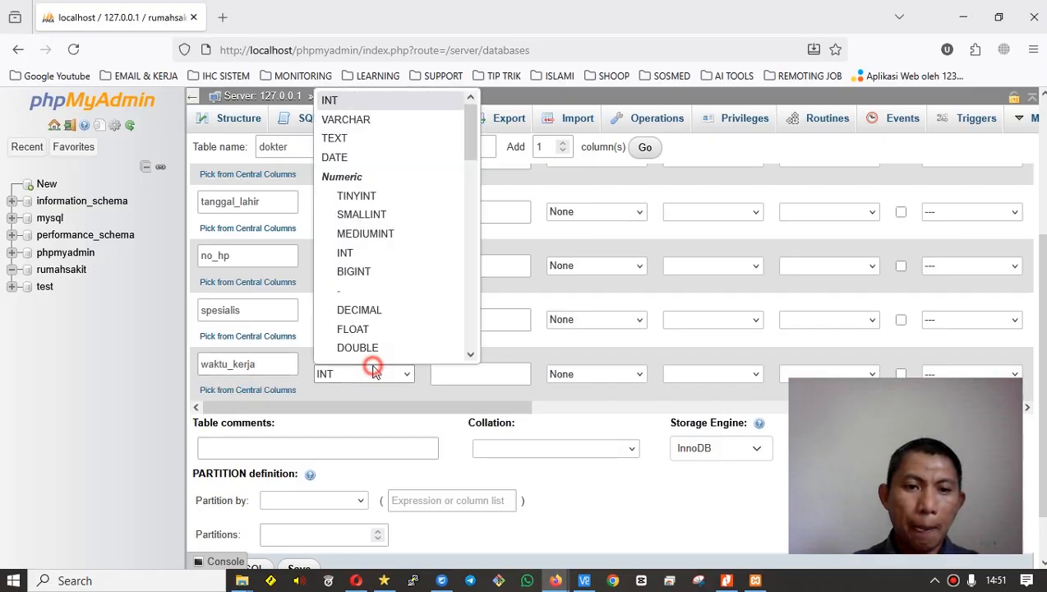
{"action": "left_click", "coordinate": [358, 126]}
{"action": "left_click", "coordinate": [454, 371]}
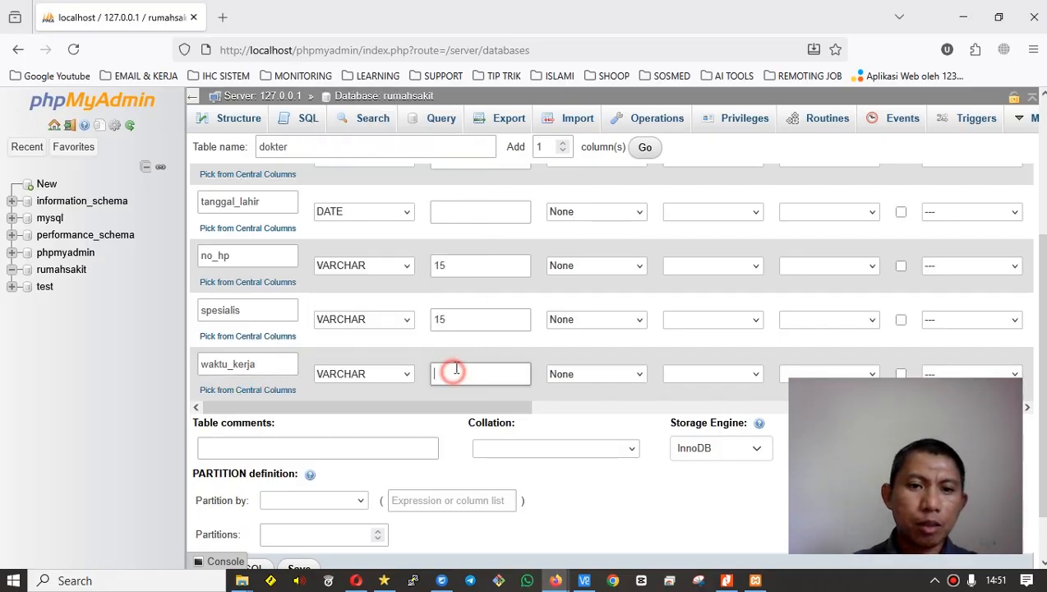
{"action": "type", "text": "100"}
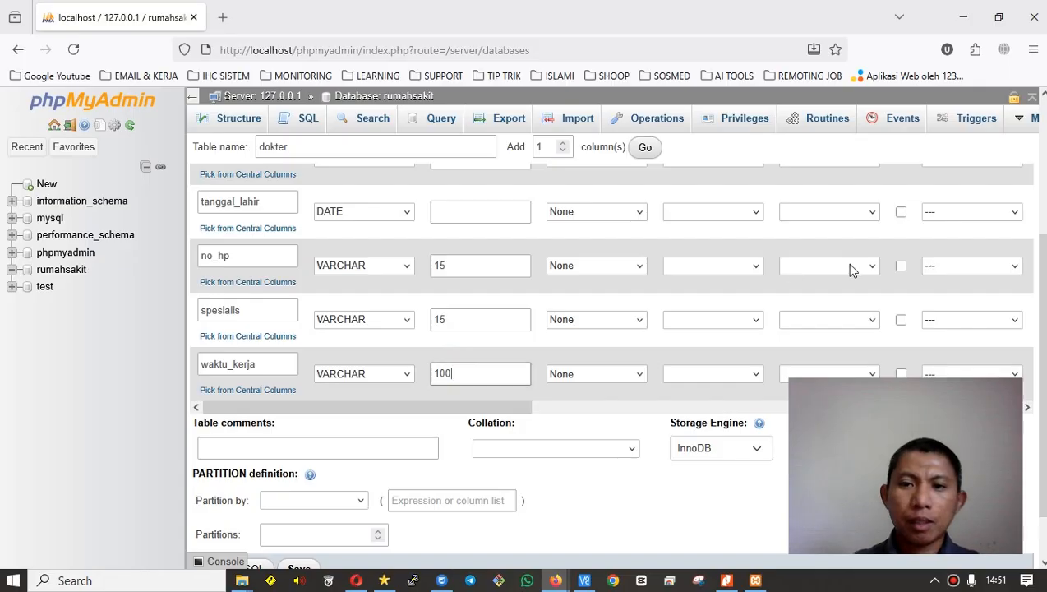
Review the Gambar 19 tables and the foreign key notes below them in the PDF, and return to the dokter form in phpMyAdmin.
{"action": "scroll", "coordinate": [849, 269], "scroll_direction": "down", "scroll_amount": 2}
{"action": "key", "text": "alt+Tab"}
{"action": "scroll", "coordinate": [642, 333], "scroll_direction": "up", "scroll_amount": 3}
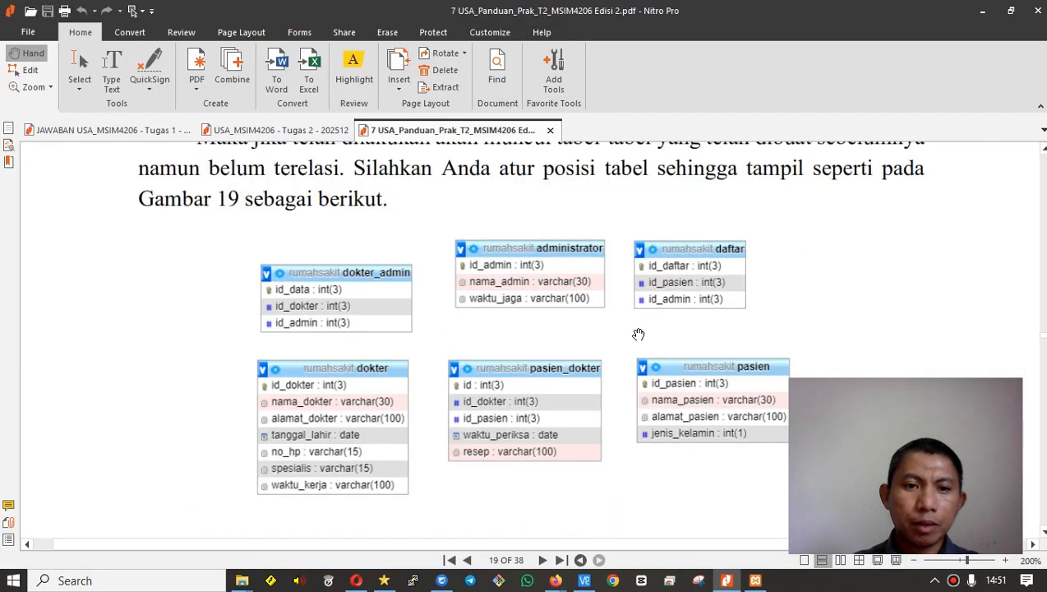
{"action": "scroll", "coordinate": [638, 333], "scroll_direction": "down", "scroll_amount": 6}
{"action": "scroll", "coordinate": [637, 333], "scroll_direction": "up", "scroll_amount": 2}
{"action": "scroll", "coordinate": [637, 333], "scroll_direction": "down", "scroll_amount": 2}
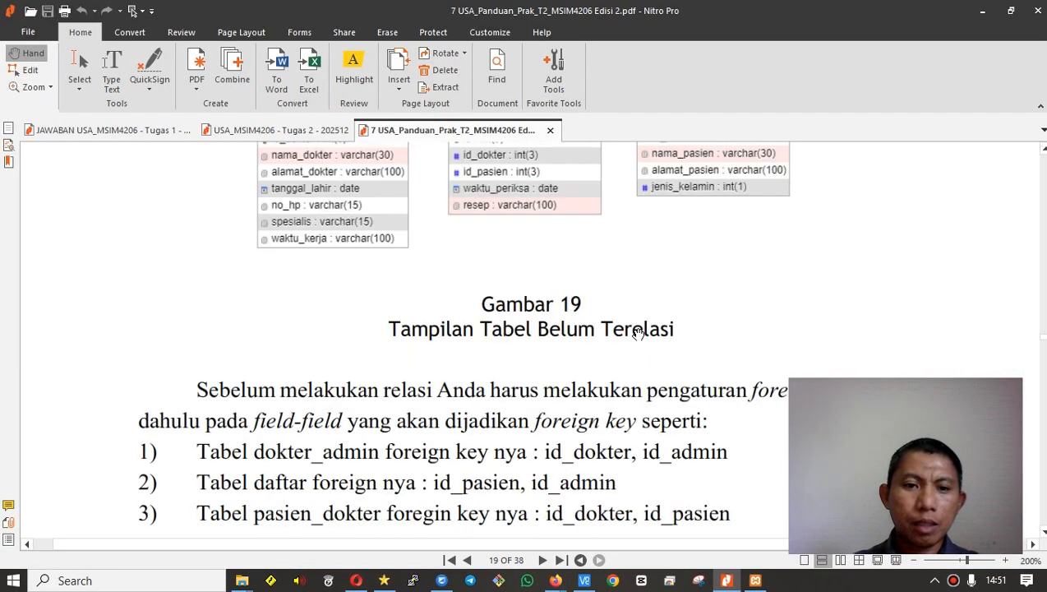
{"action": "key", "text": "alt+Tab"}
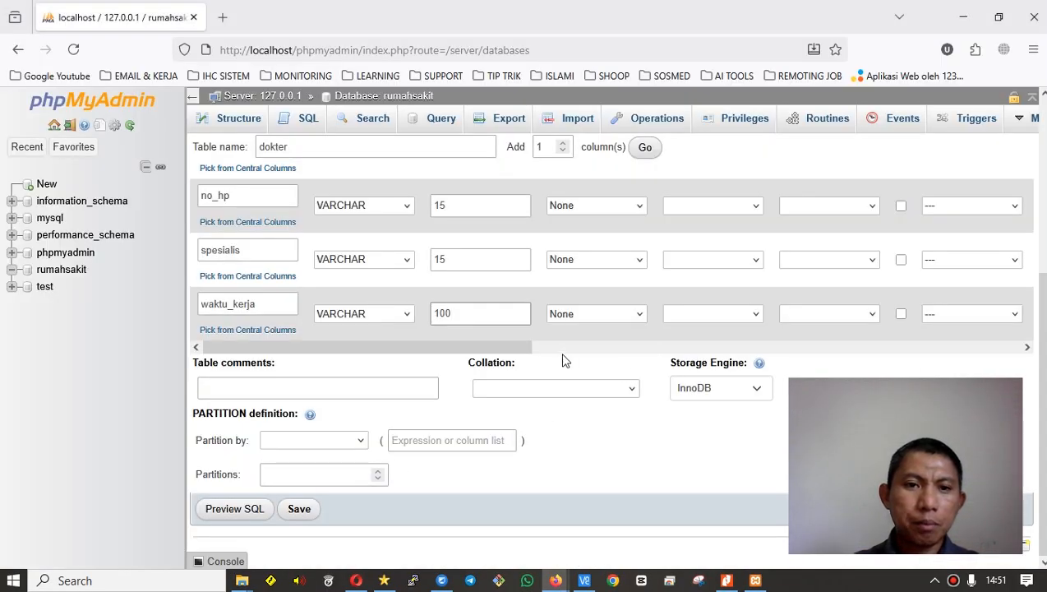
Check the key marking of id_dokter in the PDF's Gambar 19 and give that column a PRIMARY index in phpMyAdmin.
{"action": "scroll", "coordinate": [562, 359], "scroll_direction": "up", "scroll_amount": 3}
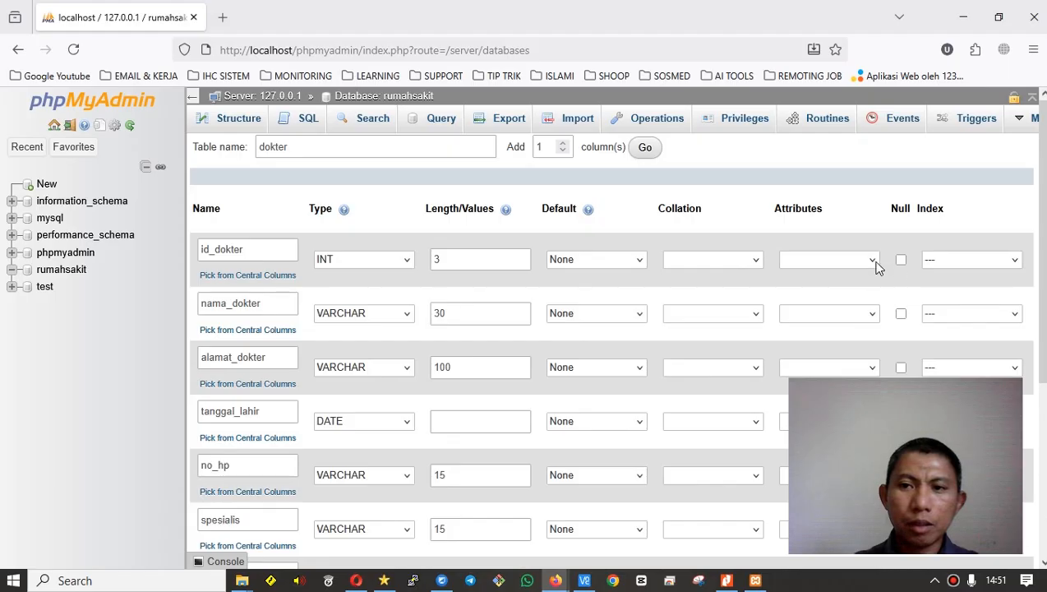
{"action": "left_click", "coordinate": [945, 265]}
{"action": "left_click", "coordinate": [946, 265]}
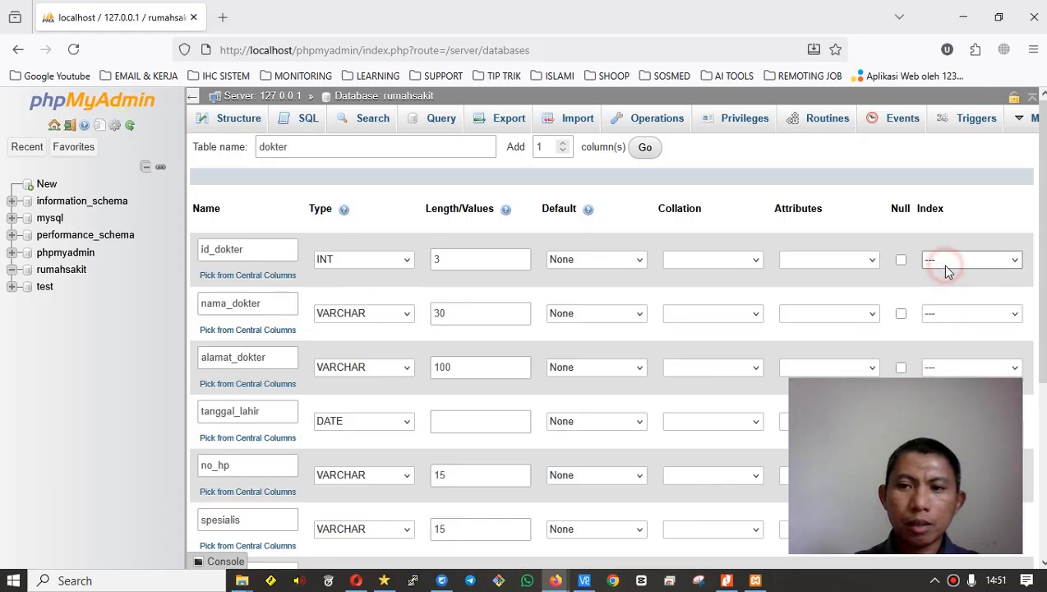
{"action": "key", "text": "alt+Tab"}
{"action": "scroll", "coordinate": [376, 243], "scroll_direction": "up", "scroll_amount": 3}
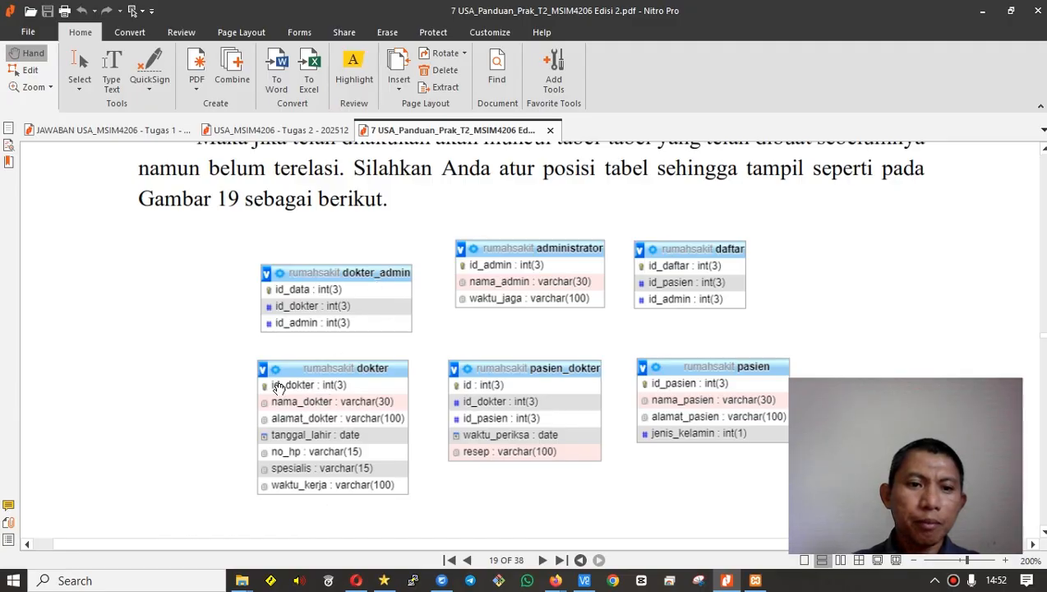
{"action": "key", "text": "alt+Tab"}
{"action": "left_click", "coordinate": [995, 259]}
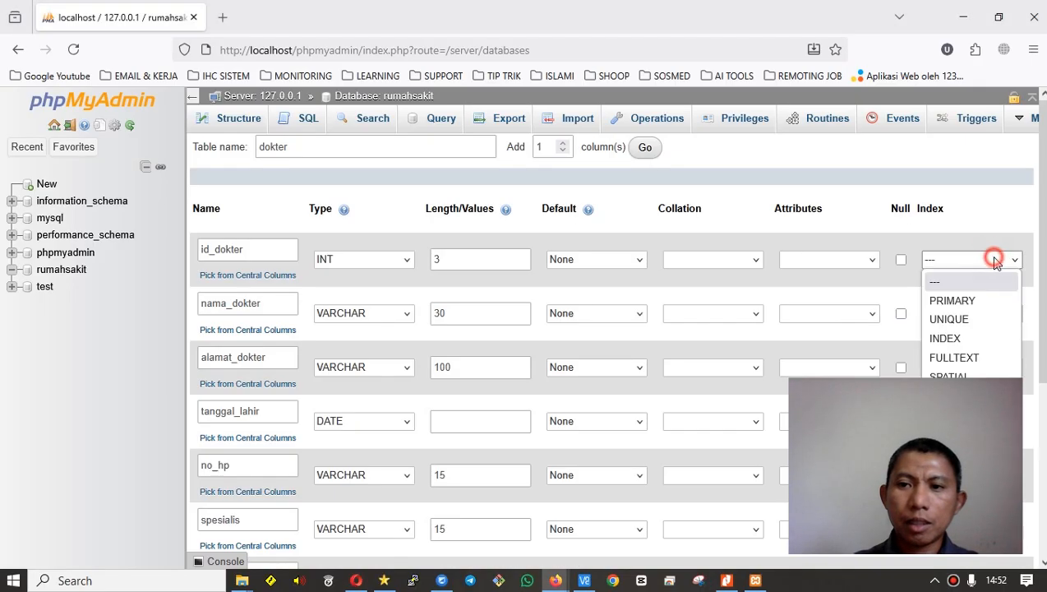
{"action": "left_click", "coordinate": [956, 298]}
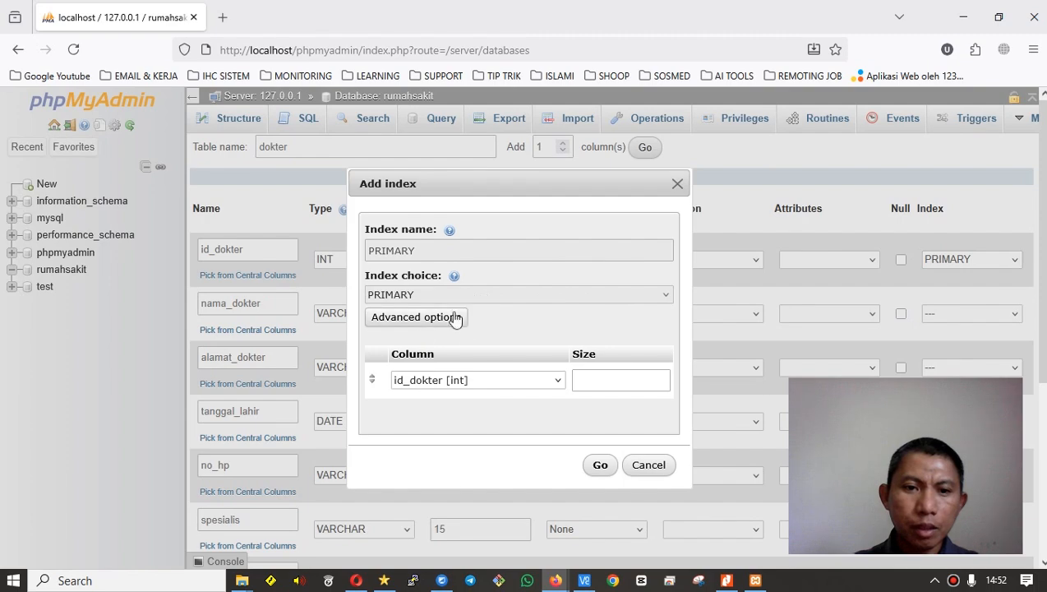
{"action": "left_click", "coordinate": [613, 466]}
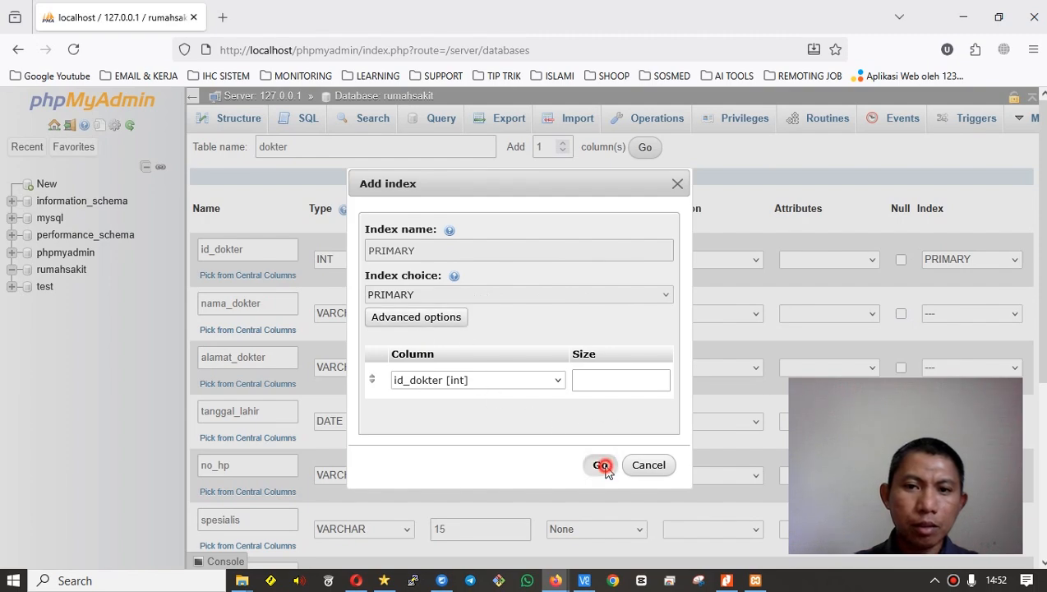
Examine the default, attributes and null settings available for id_dokter and compare them with the PDF.
{"action": "left_click", "coordinate": [640, 262]}
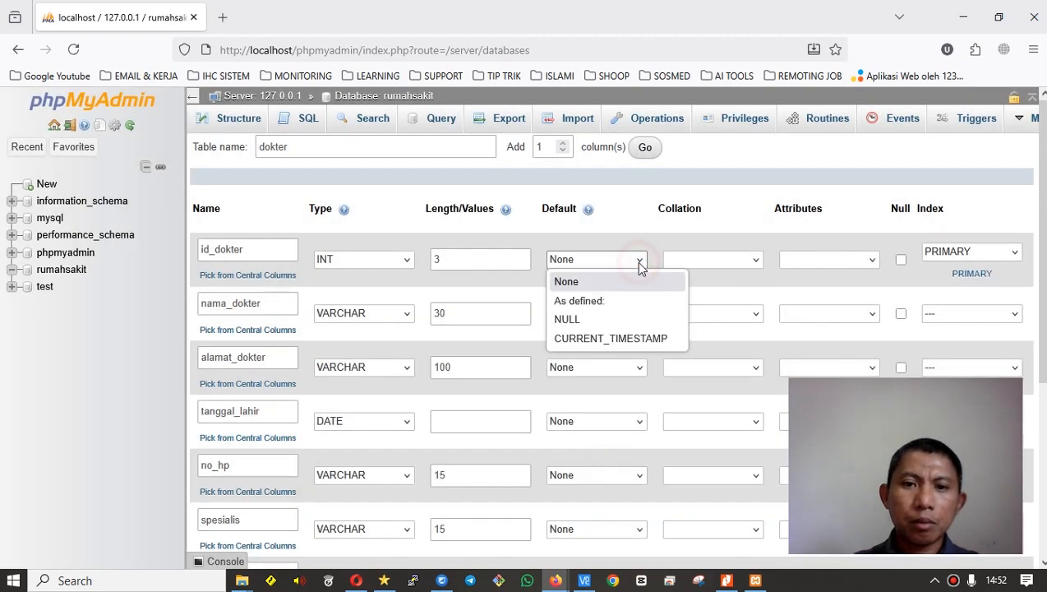
{"action": "left_click", "coordinate": [640, 261]}
{"action": "left_click", "coordinate": [857, 259]}
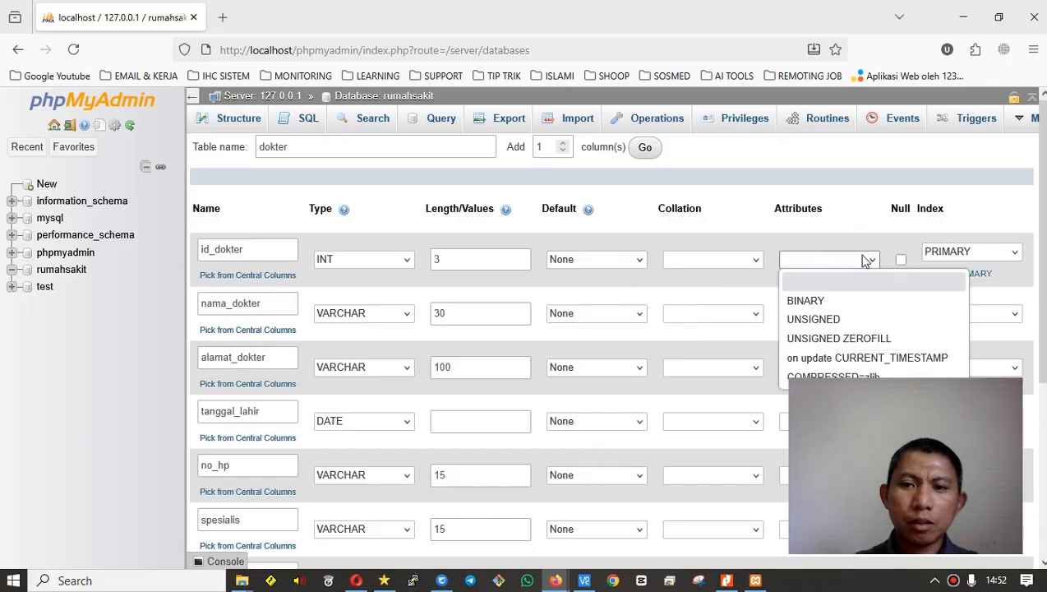
{"action": "left_click", "coordinate": [863, 259]}
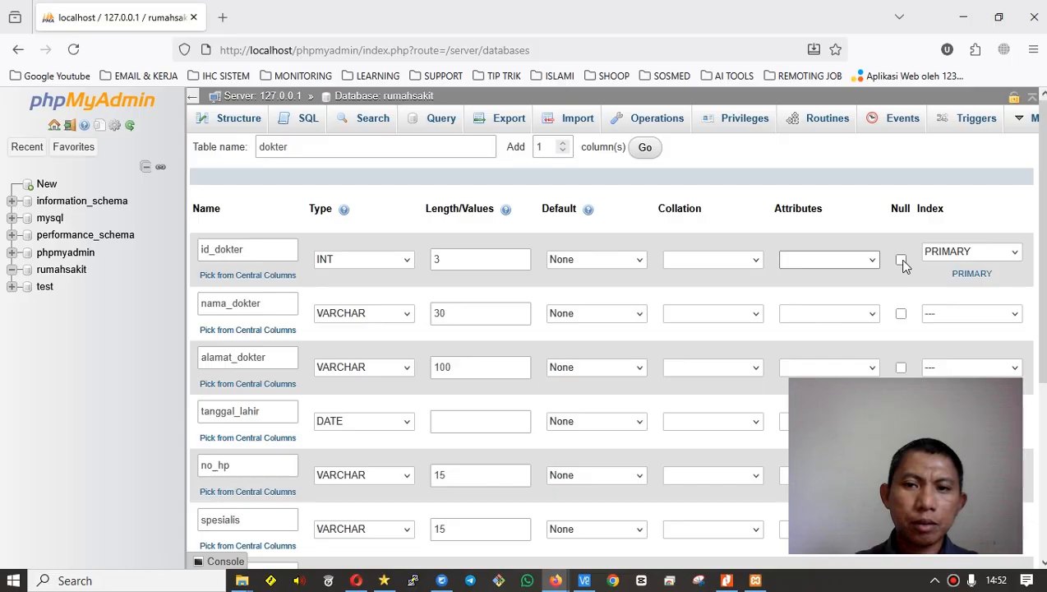
{"action": "key", "text": "alt+Tab"}
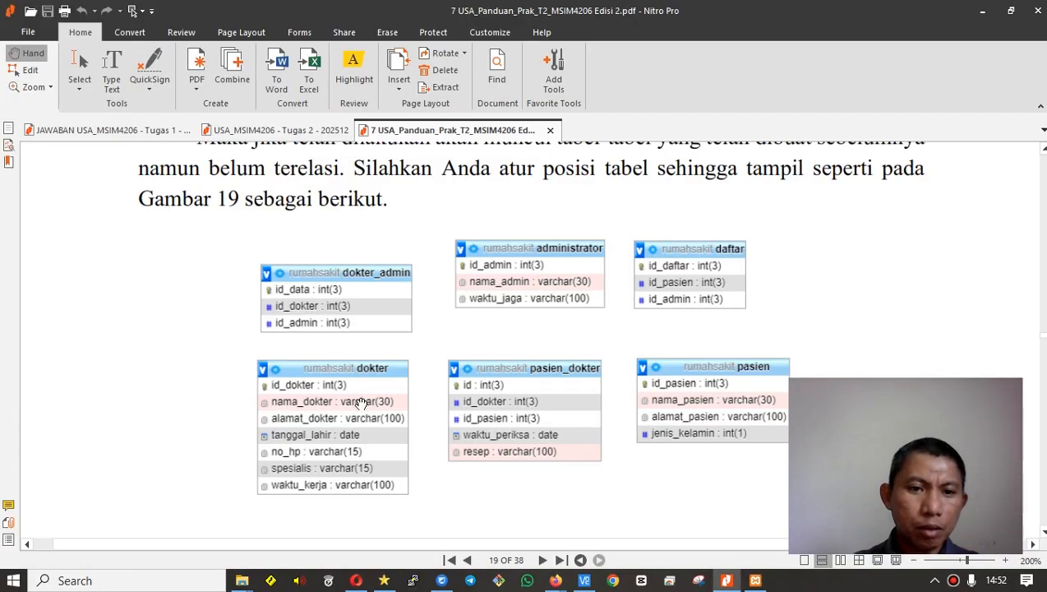
{"action": "scroll", "coordinate": [362, 403], "scroll_direction": "down", "scroll_amount": 3}
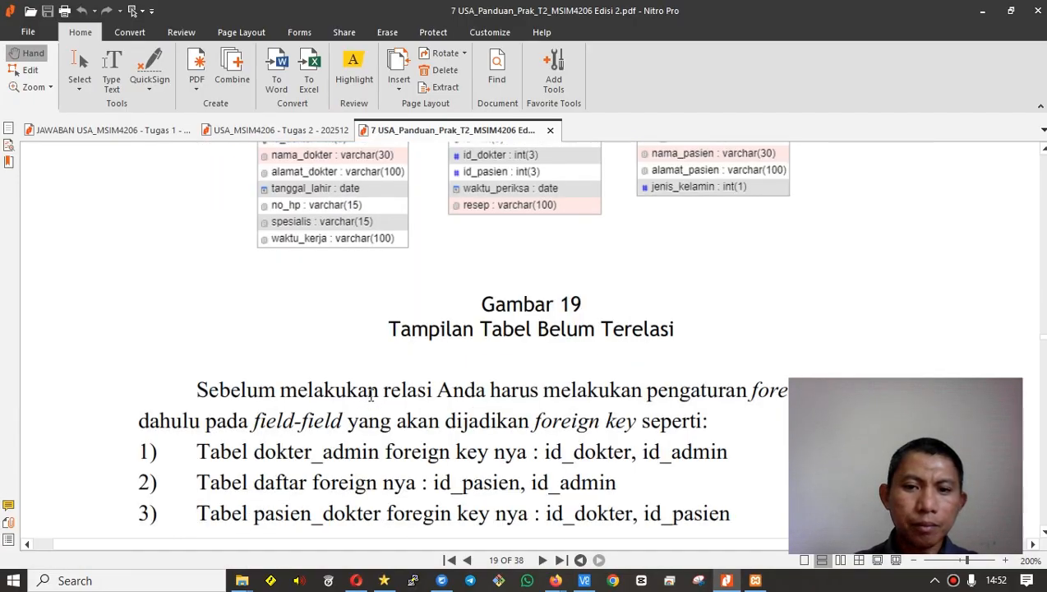
{"action": "key", "text": "alt+Tab"}
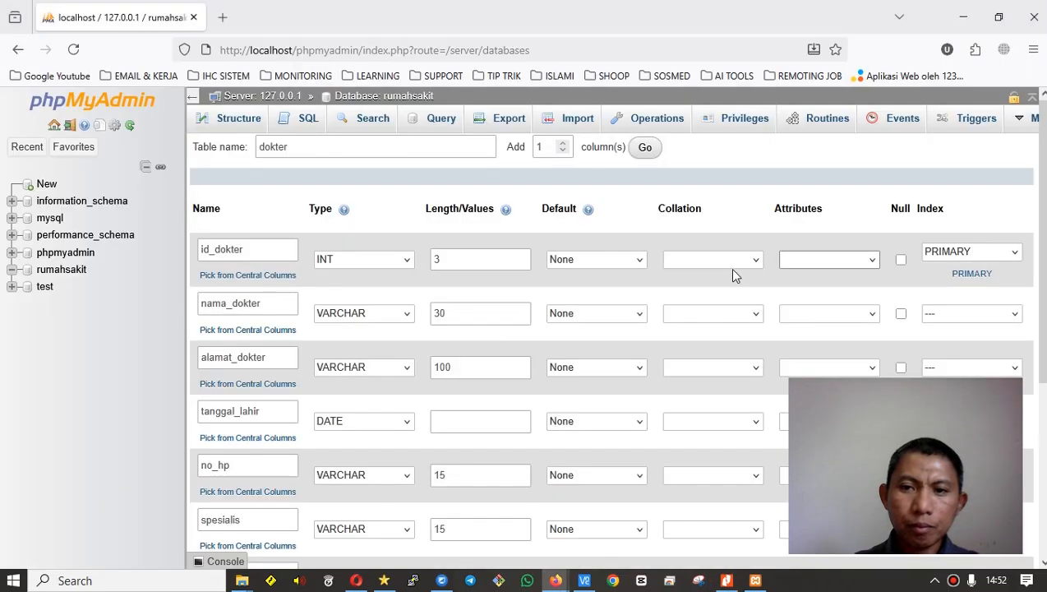
{"action": "left_click", "coordinate": [901, 261]}
{"action": "left_click", "coordinate": [901, 262]}
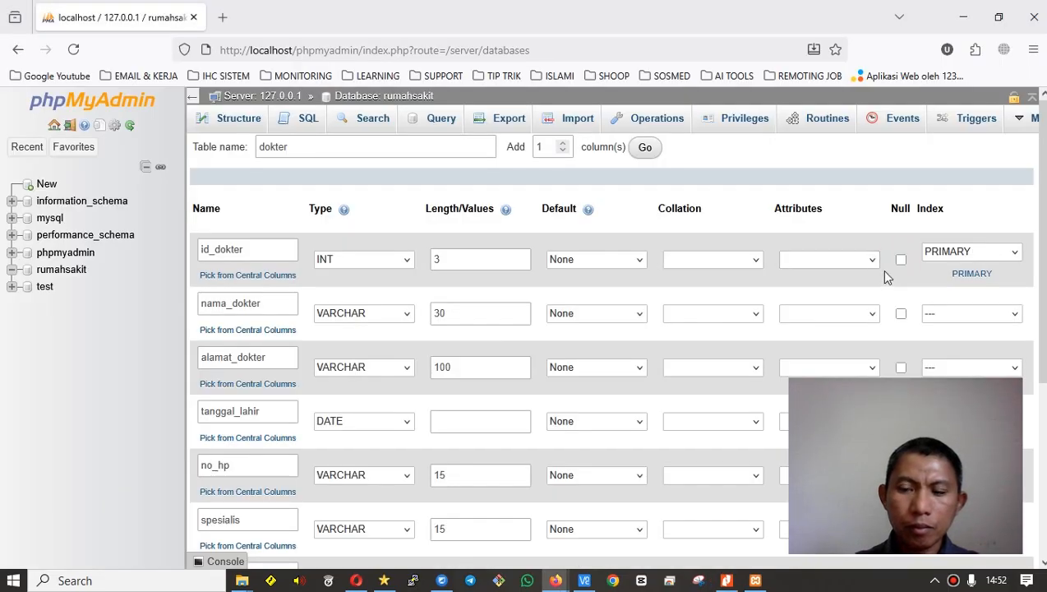
Look over the remaining dokter columns and save the table.
{"action": "scroll", "coordinate": [857, 278], "scroll_direction": "down", "scroll_amount": 3}
{"action": "scroll", "coordinate": [853, 271], "scroll_direction": "up", "scroll_amount": 2}
{"action": "scroll", "coordinate": [853, 271], "scroll_direction": "down", "scroll_amount": 4}
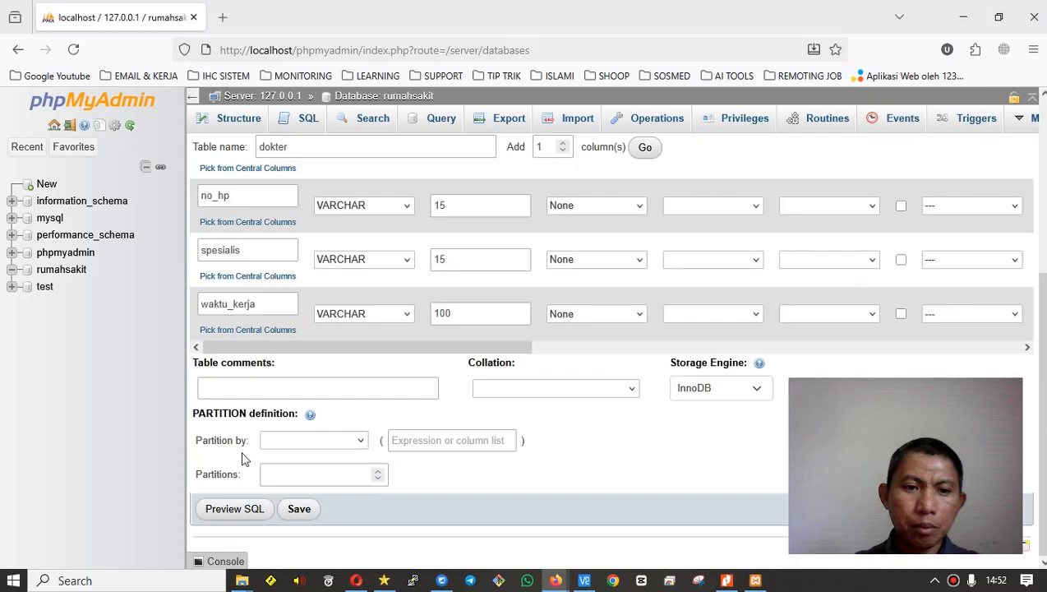
{"action": "left_click", "coordinate": [299, 514]}
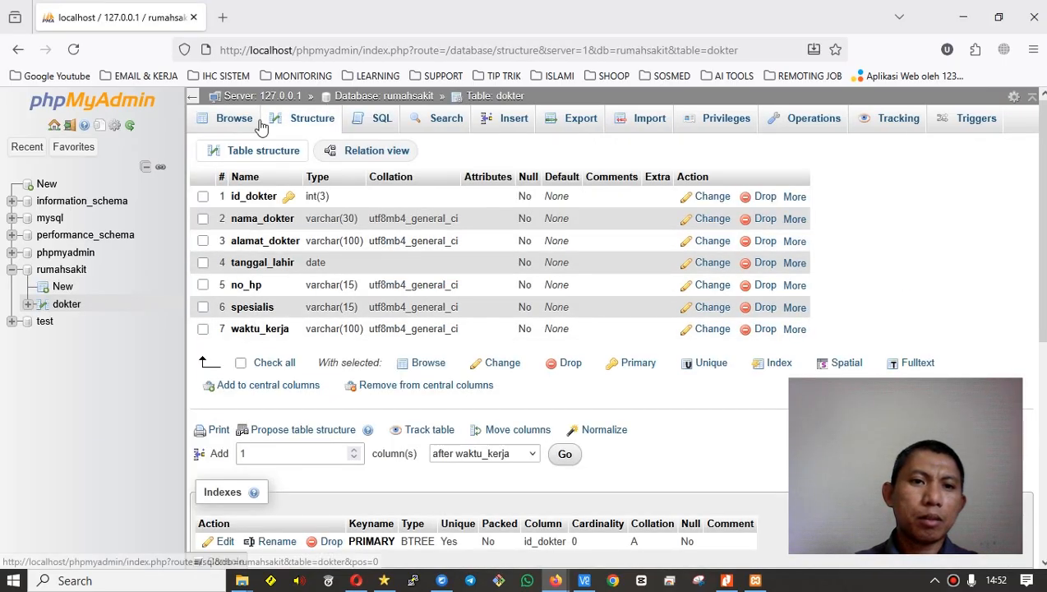
Start a new table in the rumahsakit database and, after consulting Gambar 19 in the PDF, name it dokter_admin.
{"action": "left_click", "coordinate": [63, 287]}
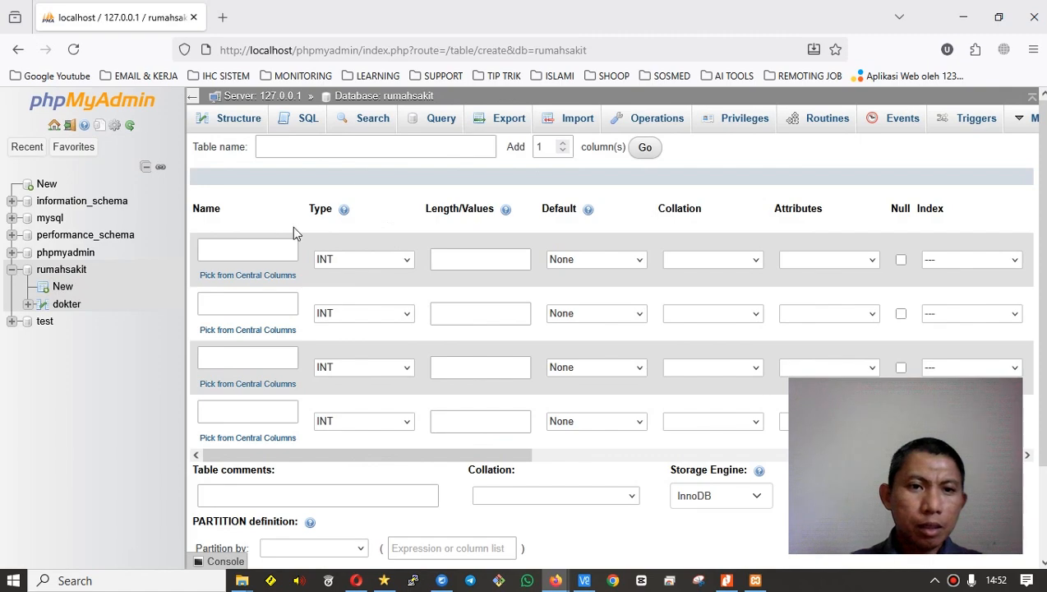
{"action": "left_click", "coordinate": [415, 152]}
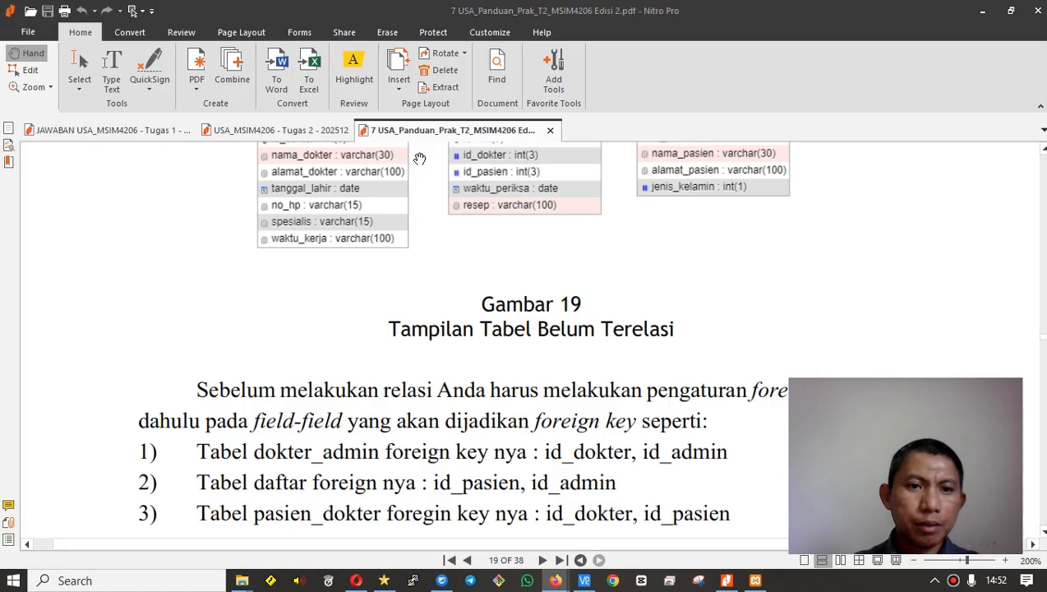
{"action": "key", "text": "alt+Tab"}
{"action": "scroll", "coordinate": [438, 231], "scroll_direction": "up", "scroll_amount": 3}
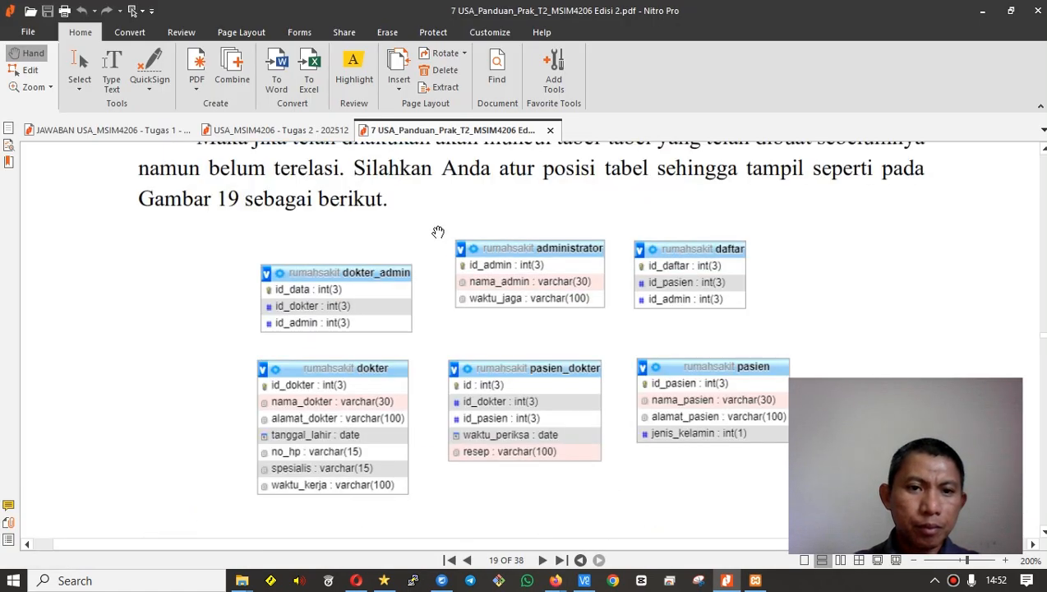
{"action": "key", "text": "alt+Tab"}
{"action": "type", "text": "dok"}
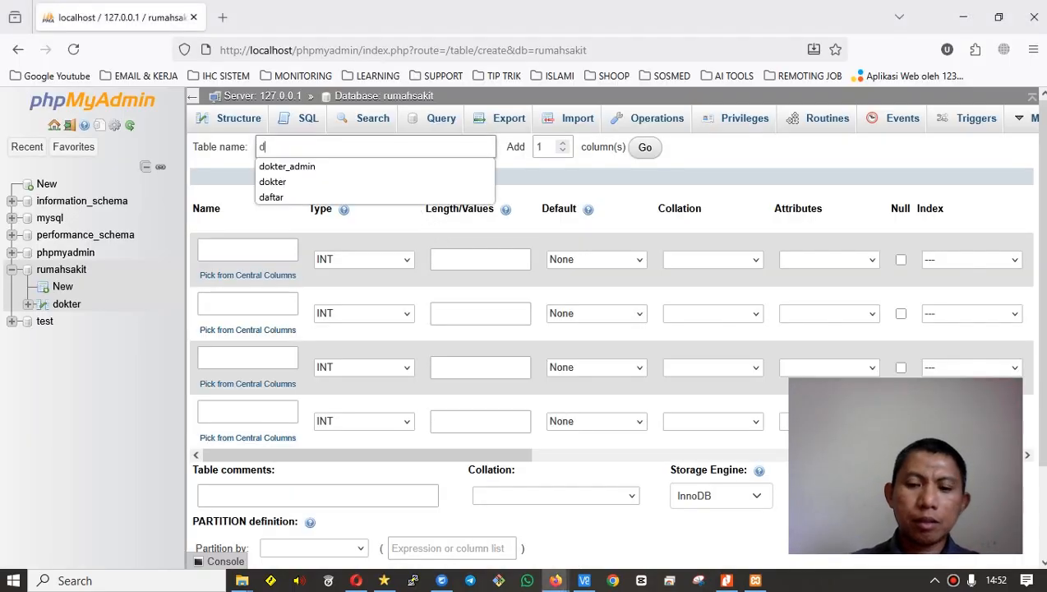
{"action": "left_click", "coordinate": [349, 170]}
Check the dokter_admin attributes in the PDF and add 3 columns to the new table's form in phpMyAdmin.
{"action": "left_click", "coordinate": [549, 149]}
{"action": "key", "text": "alt+Tab"}
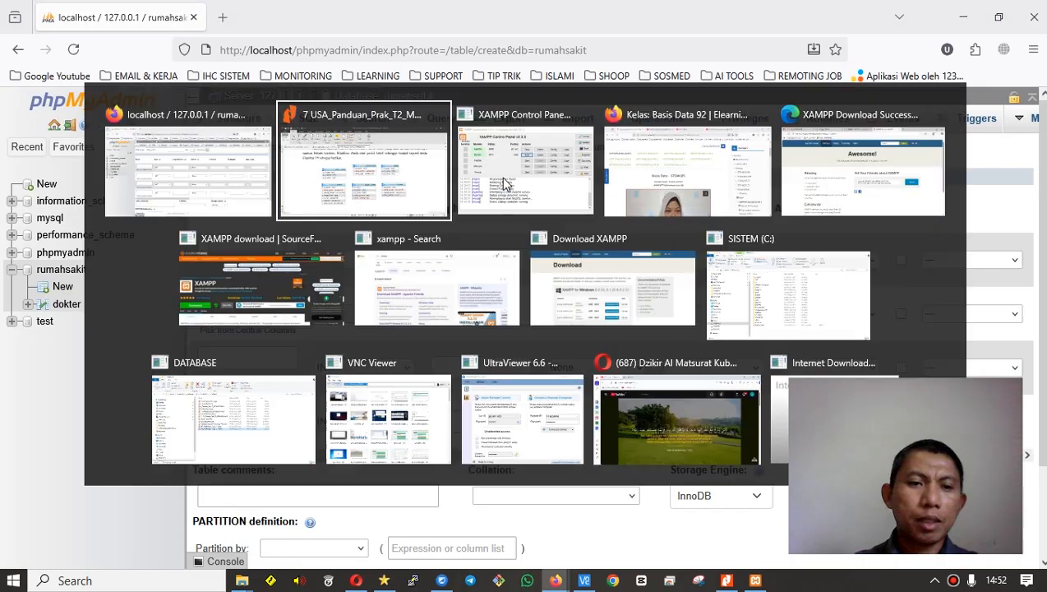
{"action": "key", "text": "alt+Tab"}
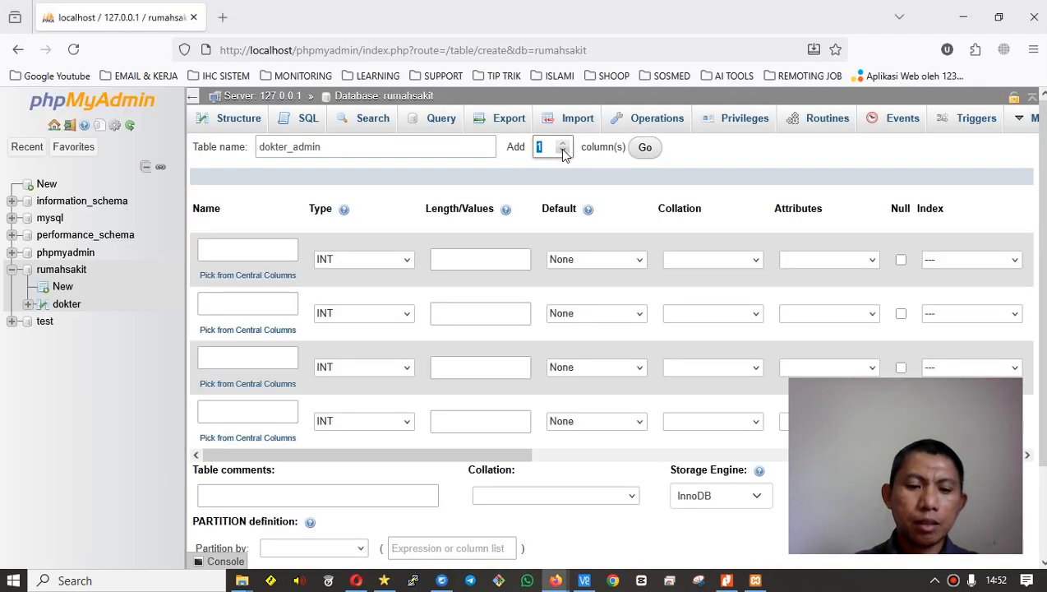
{"action": "left_click", "coordinate": [645, 150]}
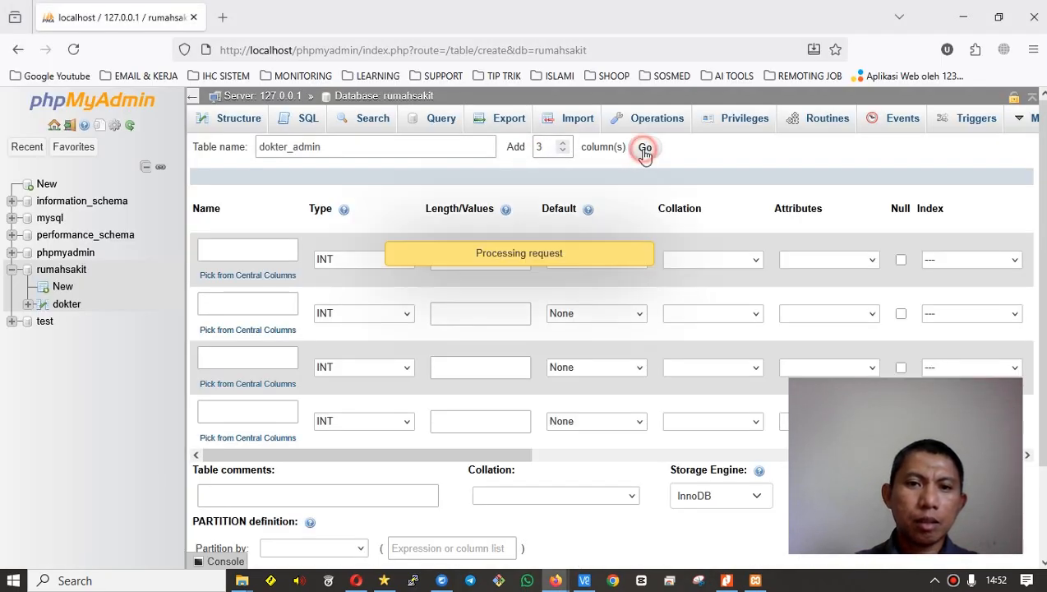
Check how many empty column rows the dokter_admin table form contains.
{"action": "scroll", "coordinate": [443, 324], "scroll_direction": "down", "scroll_amount": 3}
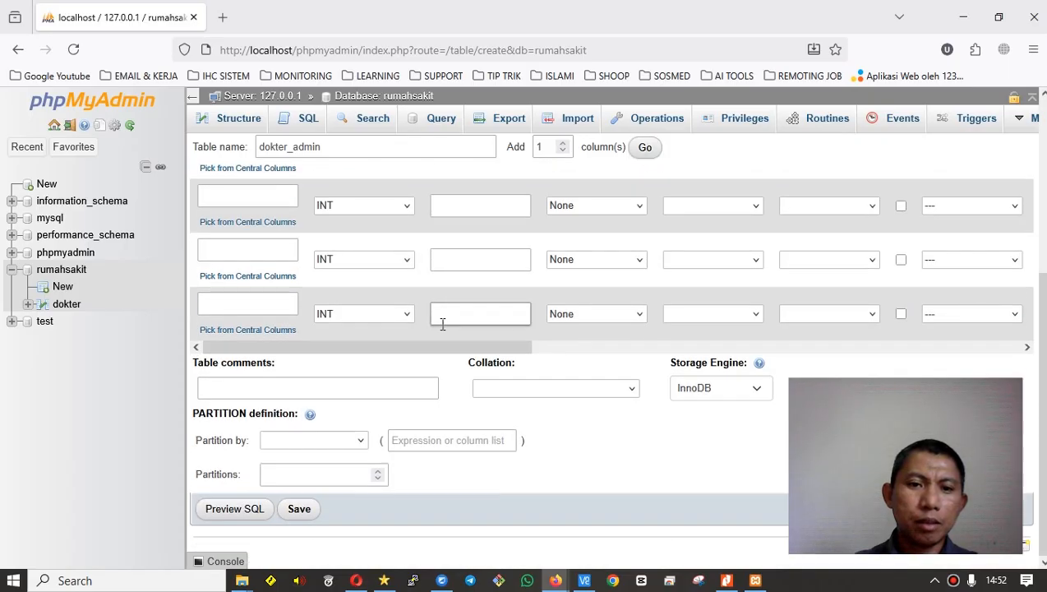
{"action": "scroll", "coordinate": [485, 352], "scroll_direction": "up", "scroll_amount": 3}
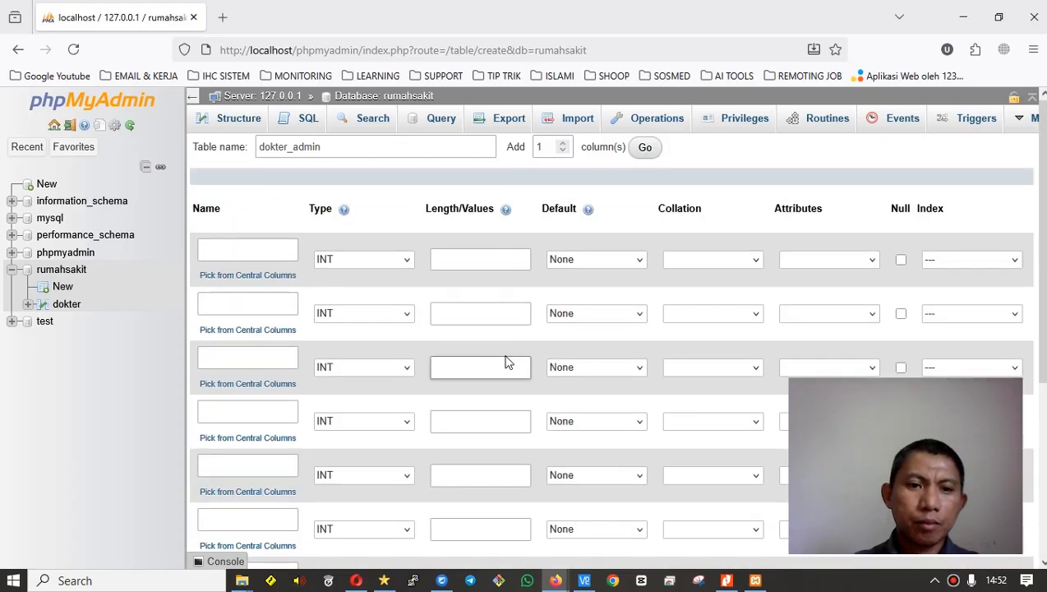
{"action": "scroll", "coordinate": [509, 358], "scroll_direction": "down", "scroll_amount": 2}
{"action": "scroll", "coordinate": [448, 232], "scroll_direction": "up", "scroll_amount": 3}
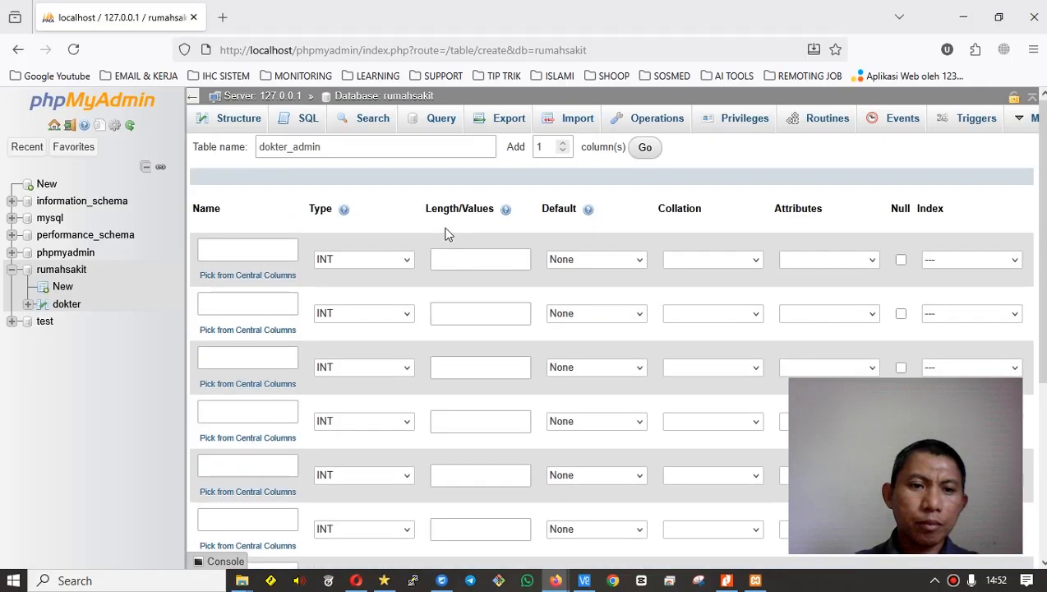
{"action": "scroll", "coordinate": [448, 229], "scroll_direction": "down", "scroll_amount": 3}
{"action": "scroll", "coordinate": [446, 232], "scroll_direction": "up", "scroll_amount": 3}
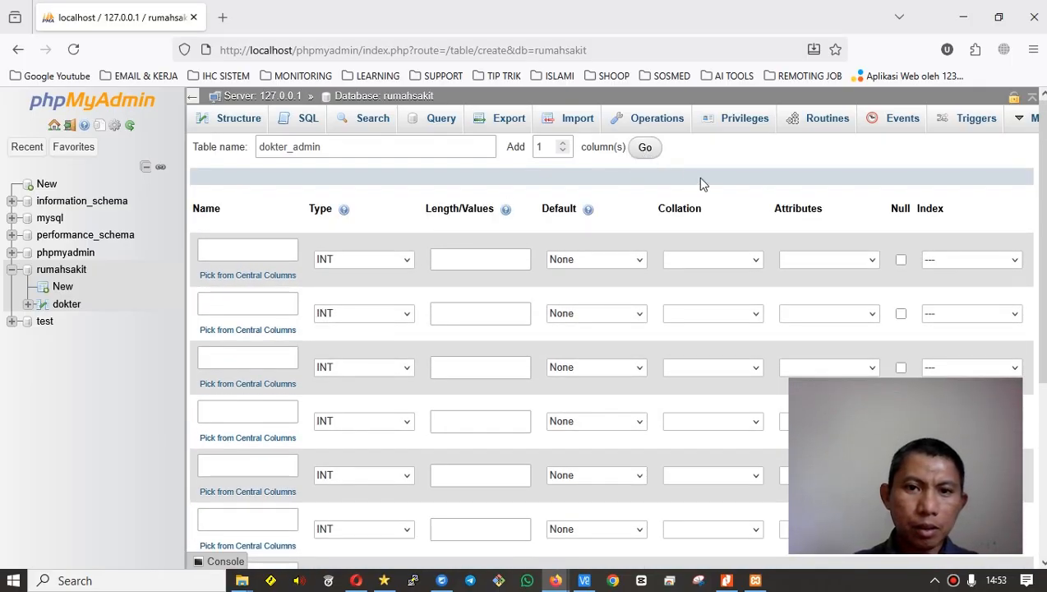
{"action": "scroll", "coordinate": [701, 183], "scroll_direction": "down", "scroll_amount": 3}
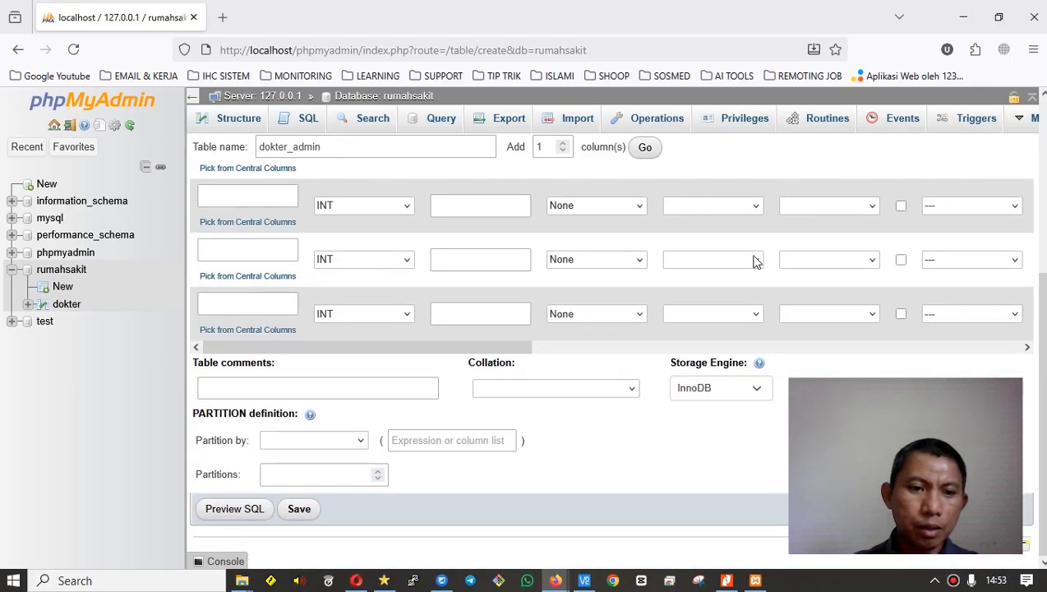
Discard the unsaved table form and start a new dokter_admin table with 3 columns in the rumahsakit database.
{"action": "left_click", "coordinate": [61, 269]}
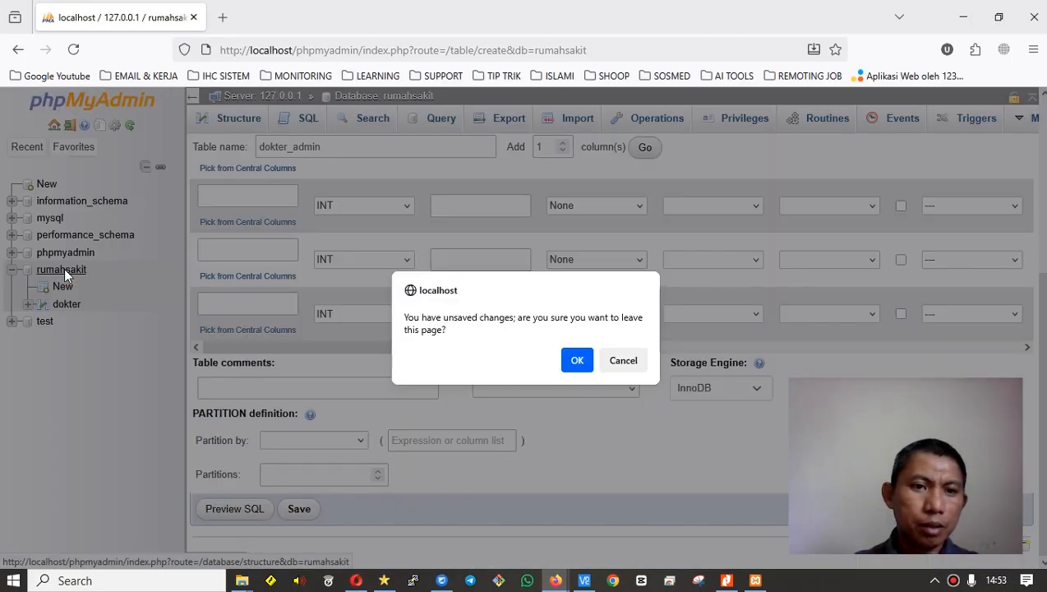
{"action": "left_click", "coordinate": [578, 363]}
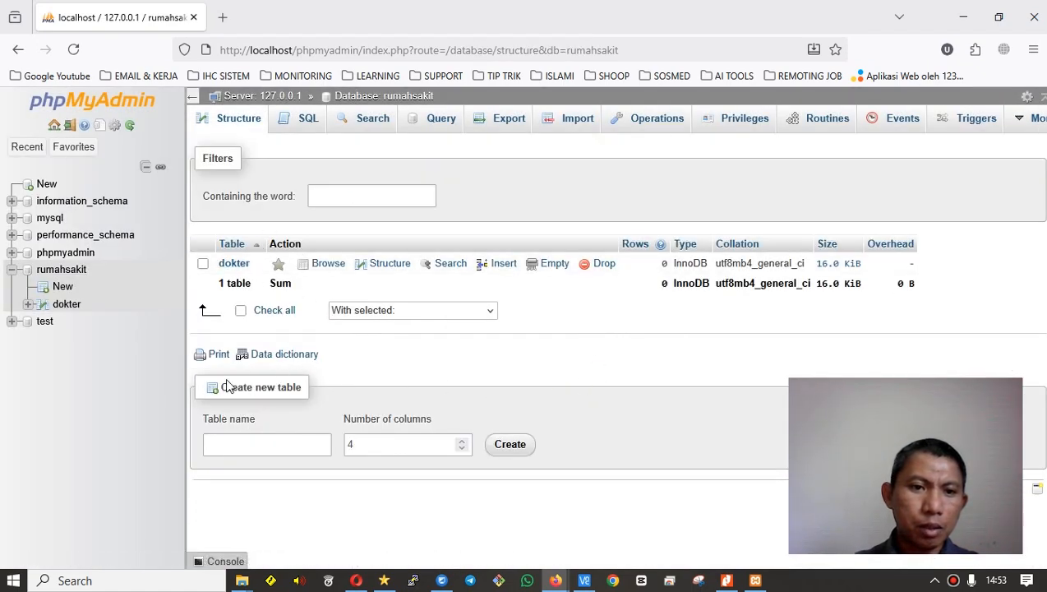
{"action": "left_click", "coordinate": [252, 444]}
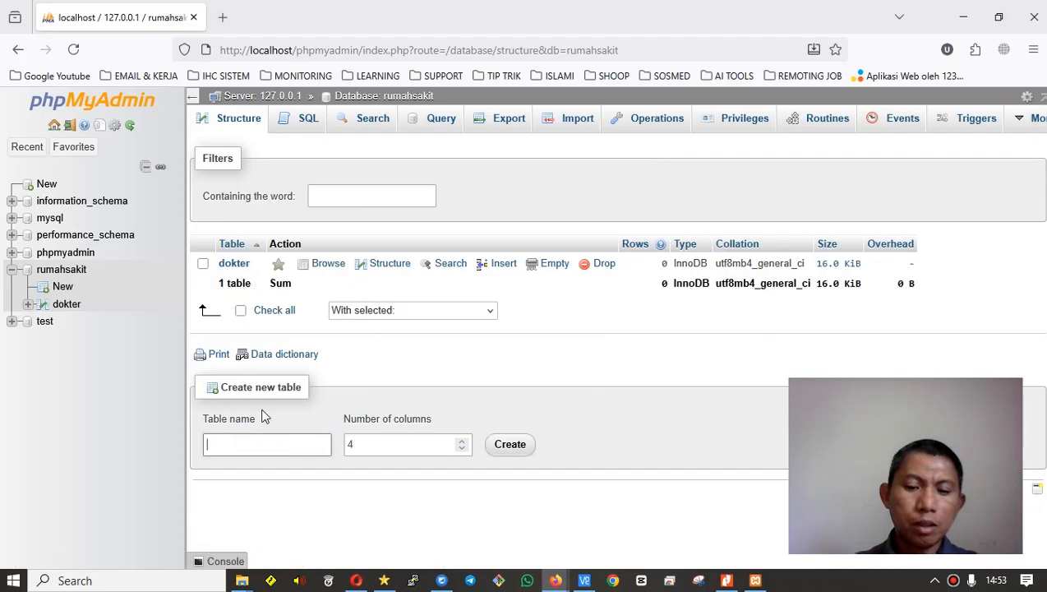
{"action": "type", "text": "d"}
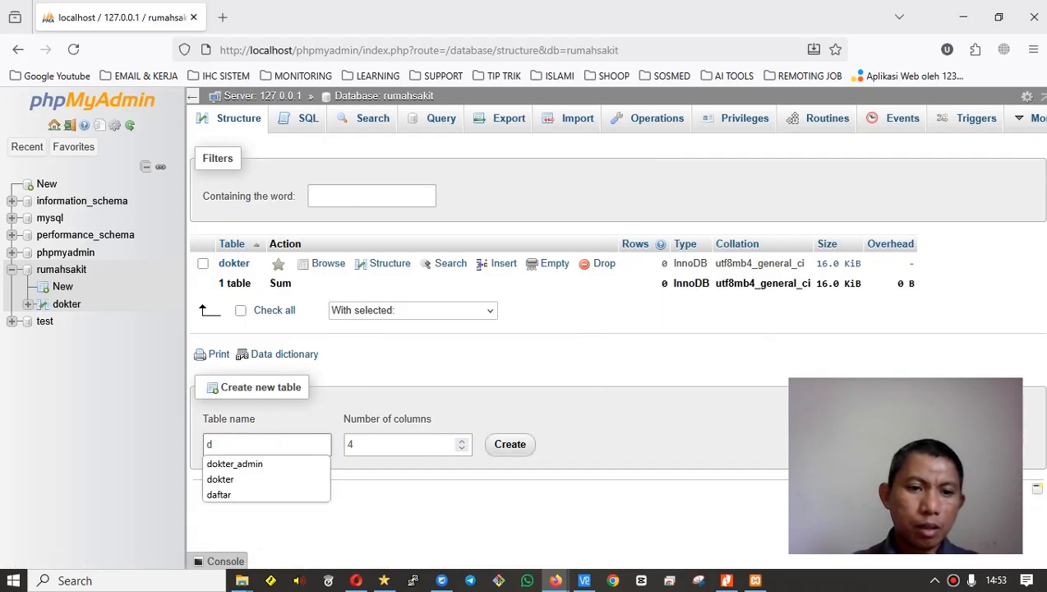
{"action": "left_click", "coordinate": [269, 464]}
{"action": "double_click", "coordinate": [374, 444]}
{"action": "type", "text": "3"}
{"action": "left_click", "coordinate": [509, 444]}
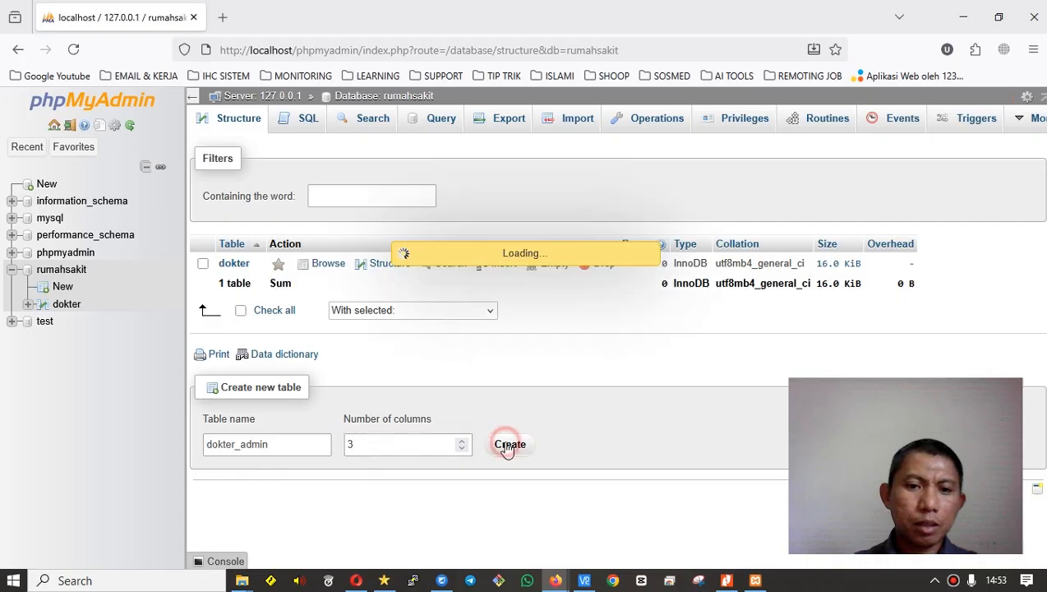
Define the first dokter_admin column as id_data with length 3, following Gambar 19 in the PDF.
{"action": "left_click", "coordinate": [257, 252]}
{"action": "key", "text": "alt+Tab"}
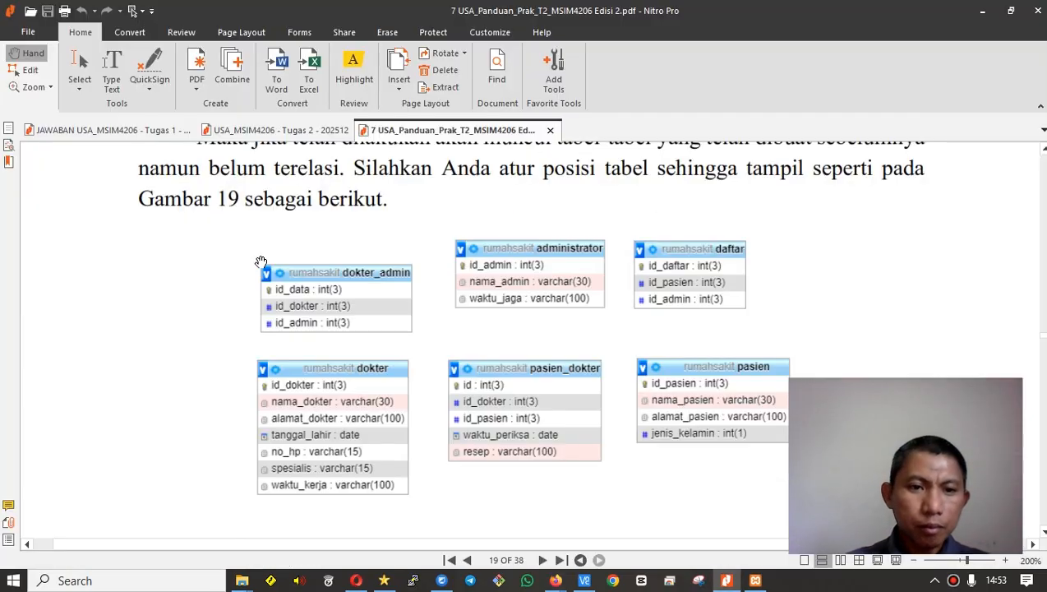
{"action": "key", "text": "alt+Tab"}
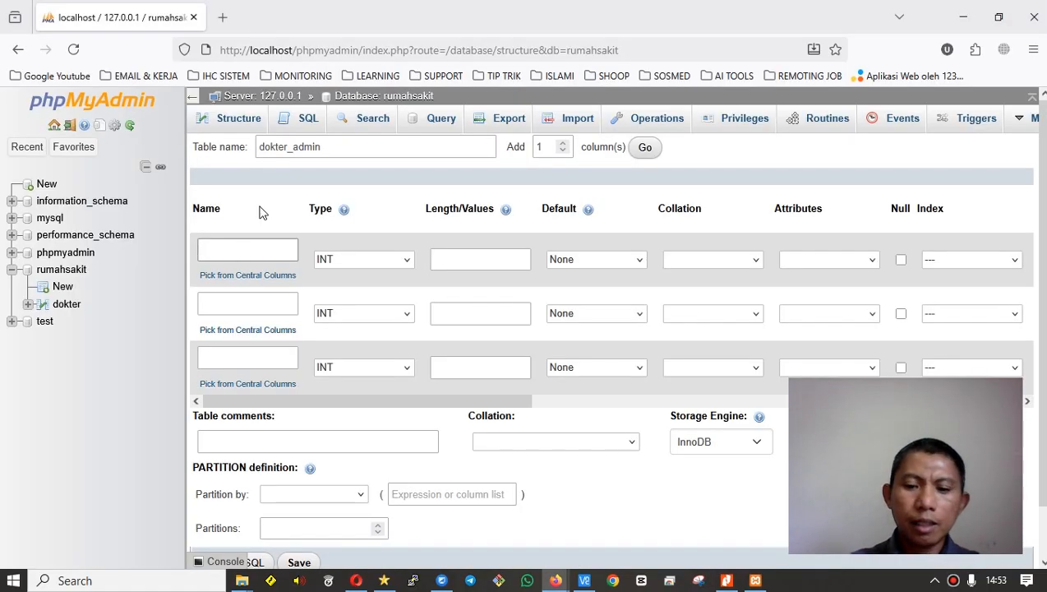
{"action": "type", "text": "id_data"}
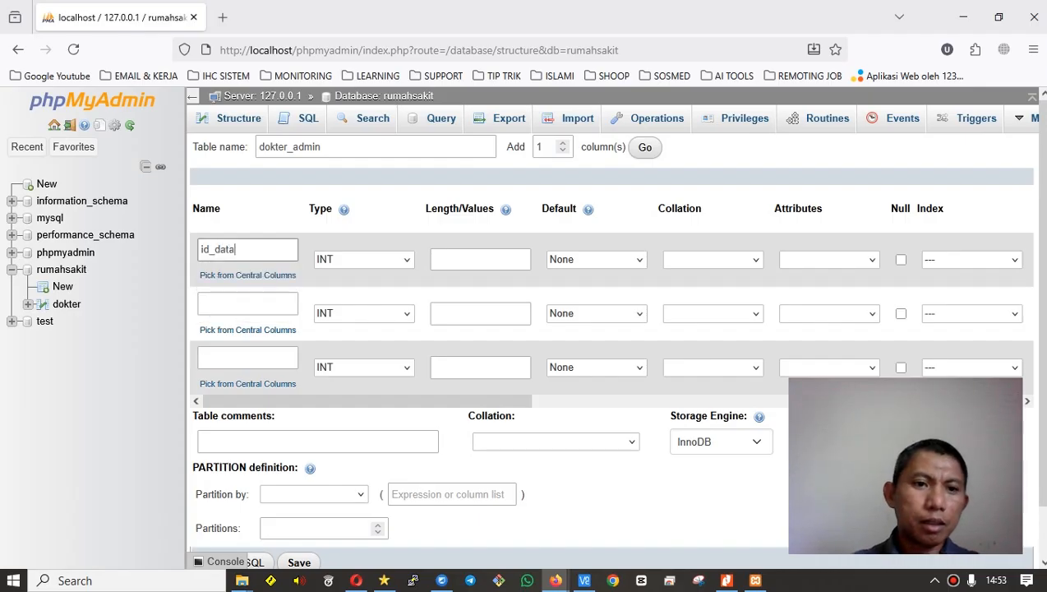
{"action": "key", "text": "alt+Tab"}
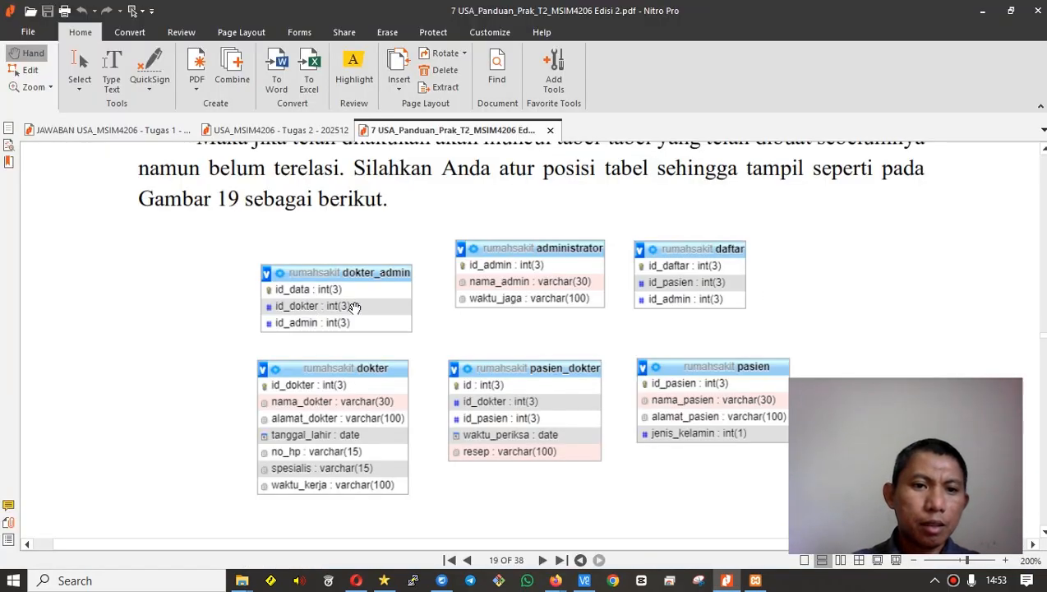
{"action": "key", "text": "alt+Tab"}
{"action": "left_click", "coordinate": [474, 258]}
{"action": "type", "text": "3"}
Define the second dokter_admin column as id_dokter with length 3, checking the attribute in the PDF.
{"action": "key", "text": "alt+Tab"}
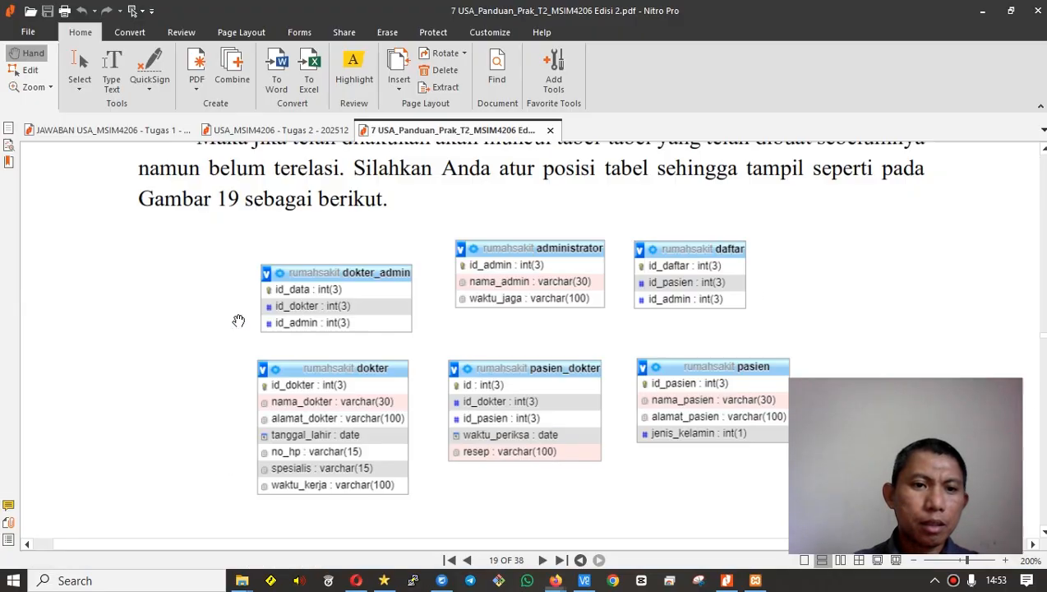
{"action": "key", "text": "alt+Tab"}
{"action": "left_click", "coordinate": [247, 303]}
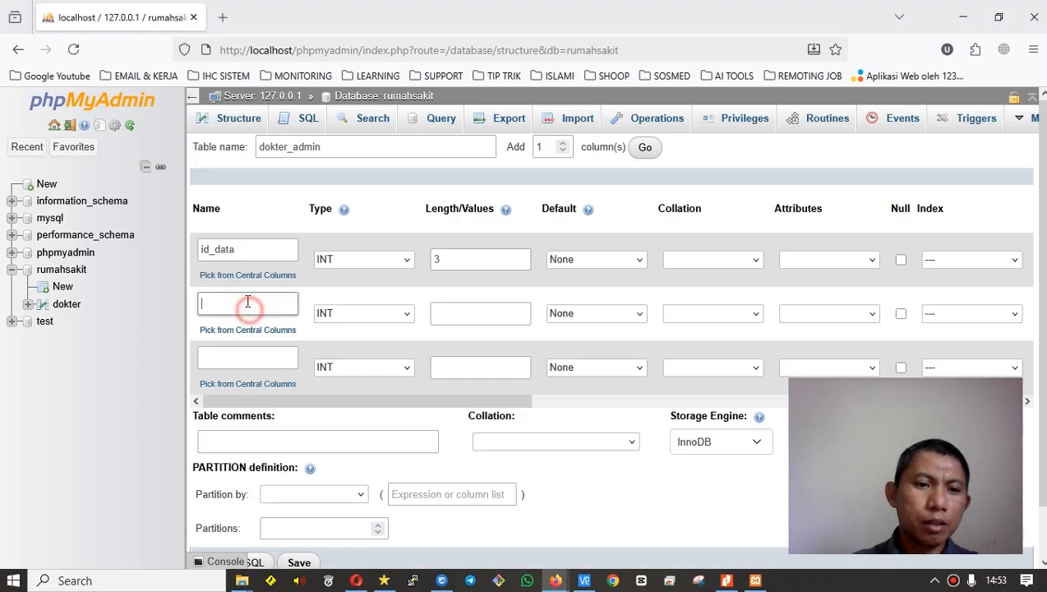
{"action": "type", "text": "id_dojt"}
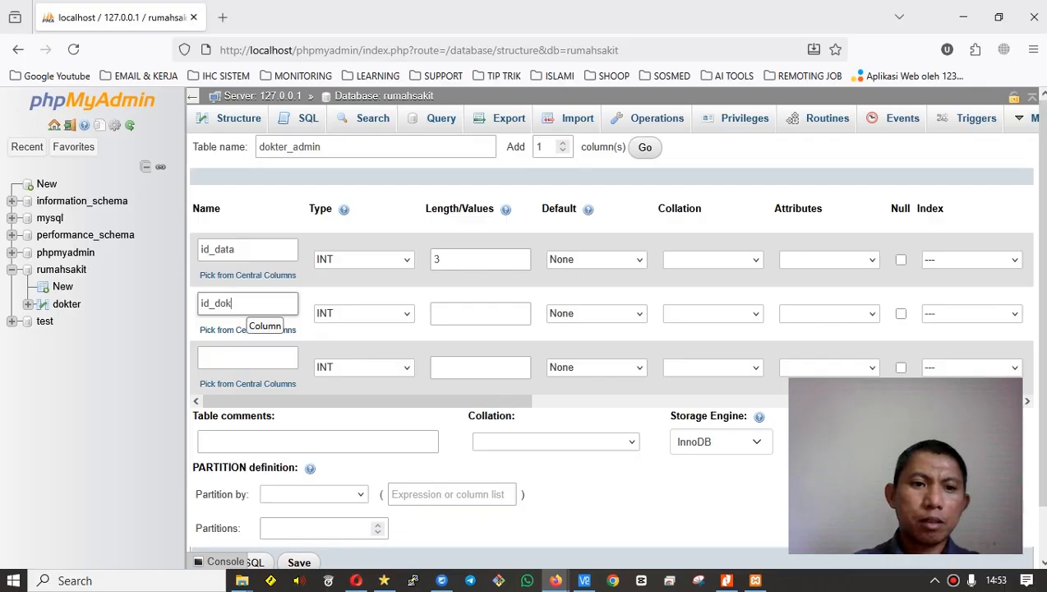
{"action": "type", "text": "ter"}
{"action": "key", "text": "alt+Tab"}
{"action": "key", "text": "alt+Tab"}
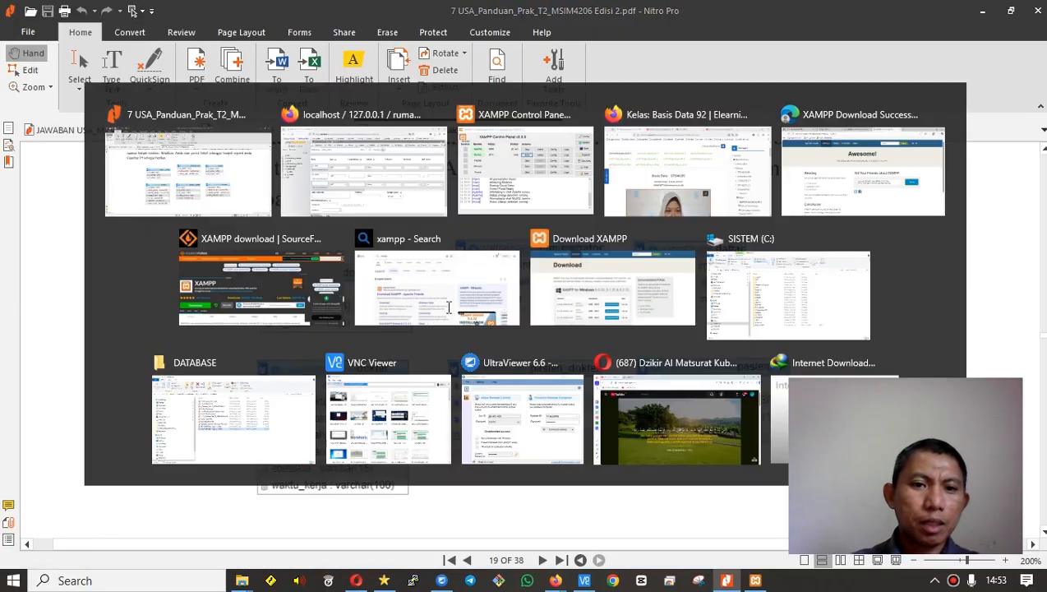
{"action": "key", "text": "alt+Tab"}
{"action": "left_click", "coordinate": [477, 307]}
{"action": "type", "text": "3"}
Define the third dokter_admin column as id_admin with length 3, checking the attribute in the PDF.
{"action": "key", "text": "alt+Tab"}
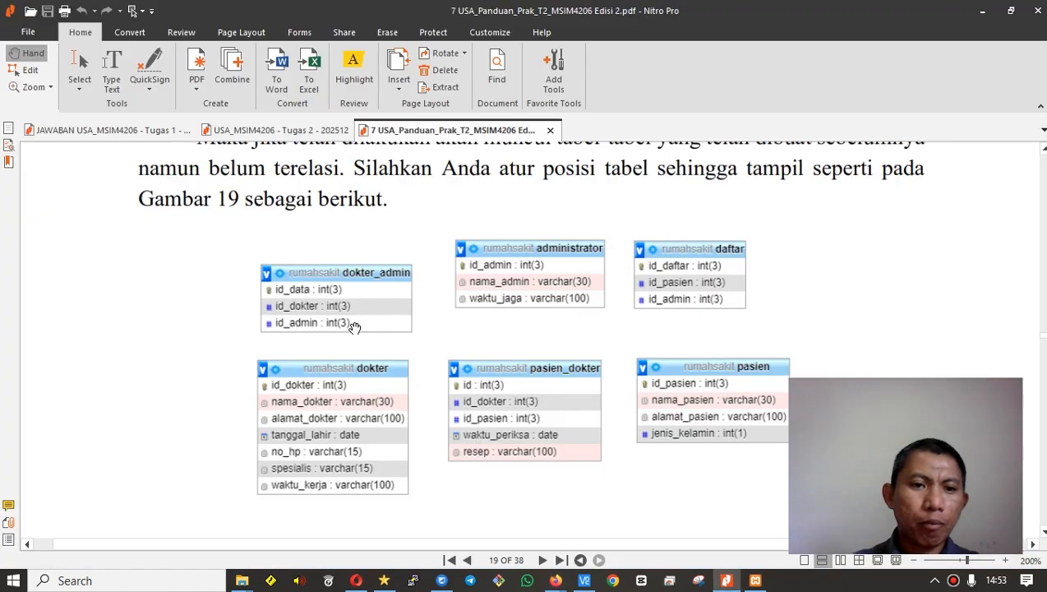
{"action": "key", "text": "alt+Tab"}
{"action": "left_click", "coordinate": [269, 358]}
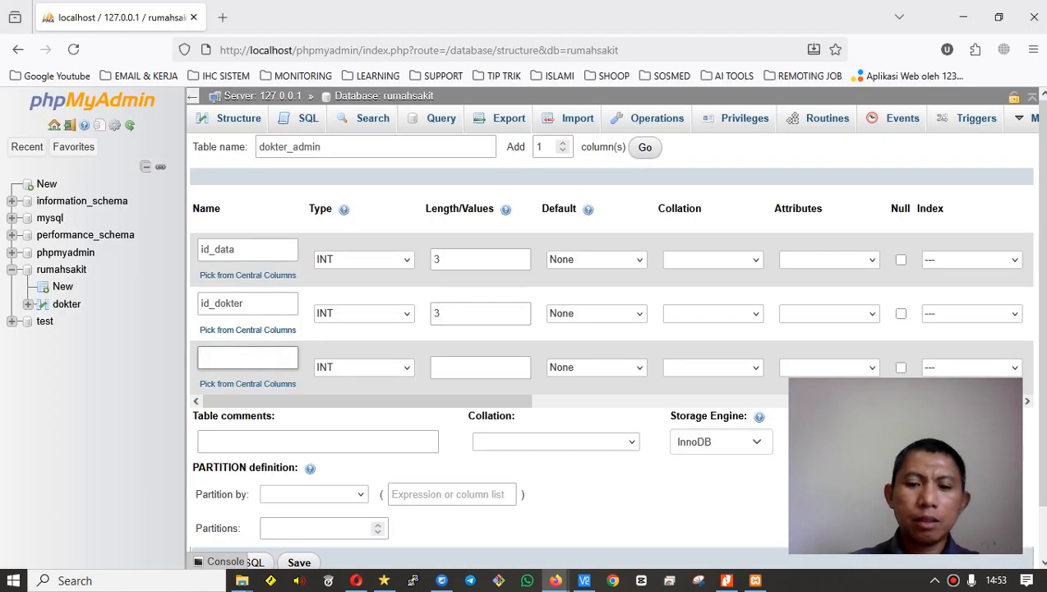
{"action": "type", "text": "id_admin"}
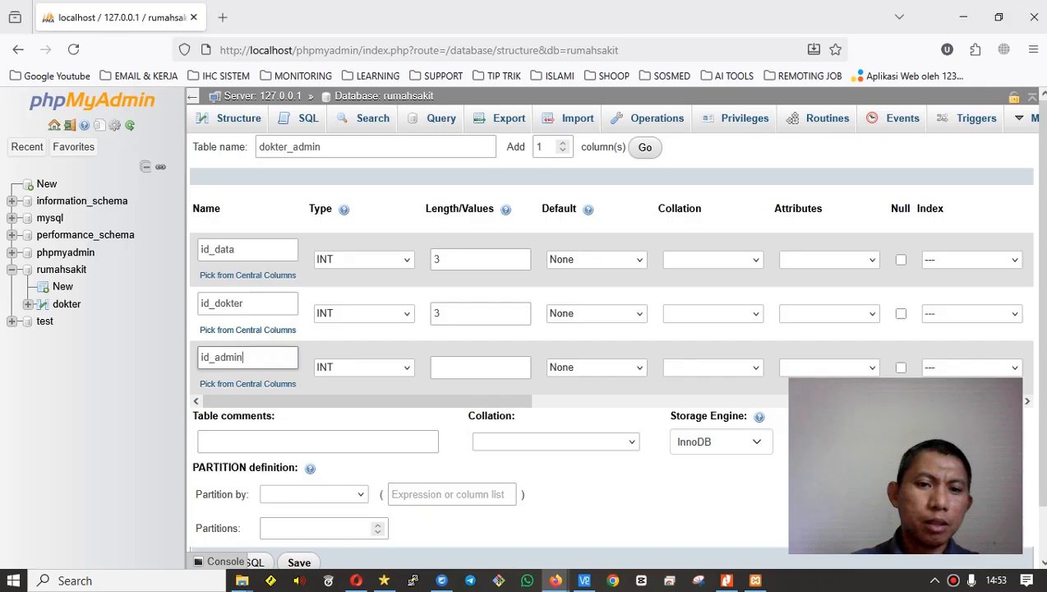
{"action": "key", "text": "alt+Tab"}
{"action": "key", "text": "alt+Tab"}
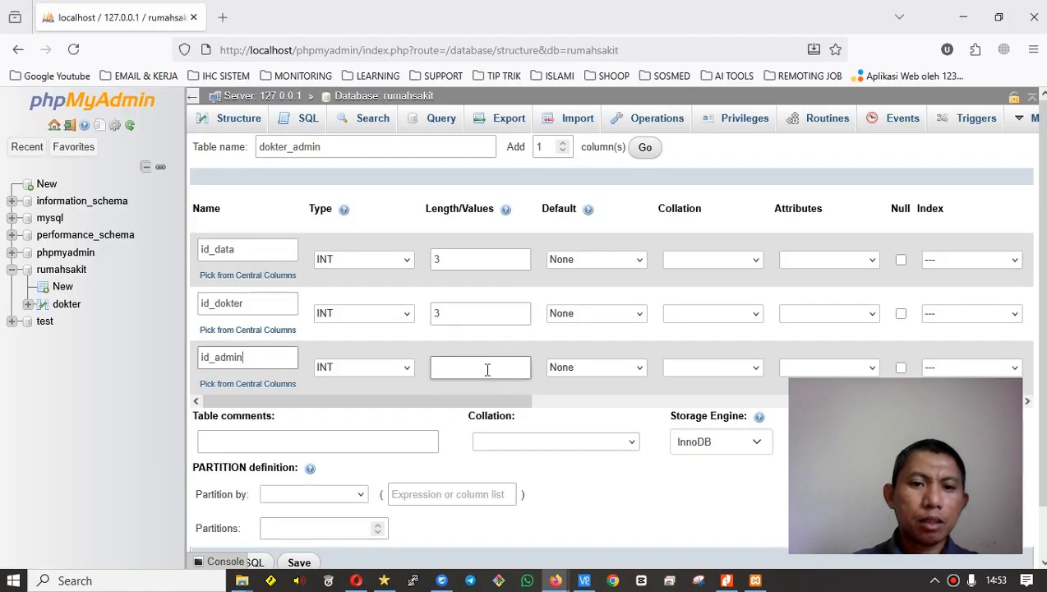
{"action": "left_click", "coordinate": [481, 367]}
{"action": "key", "text": "alt+Tab"}
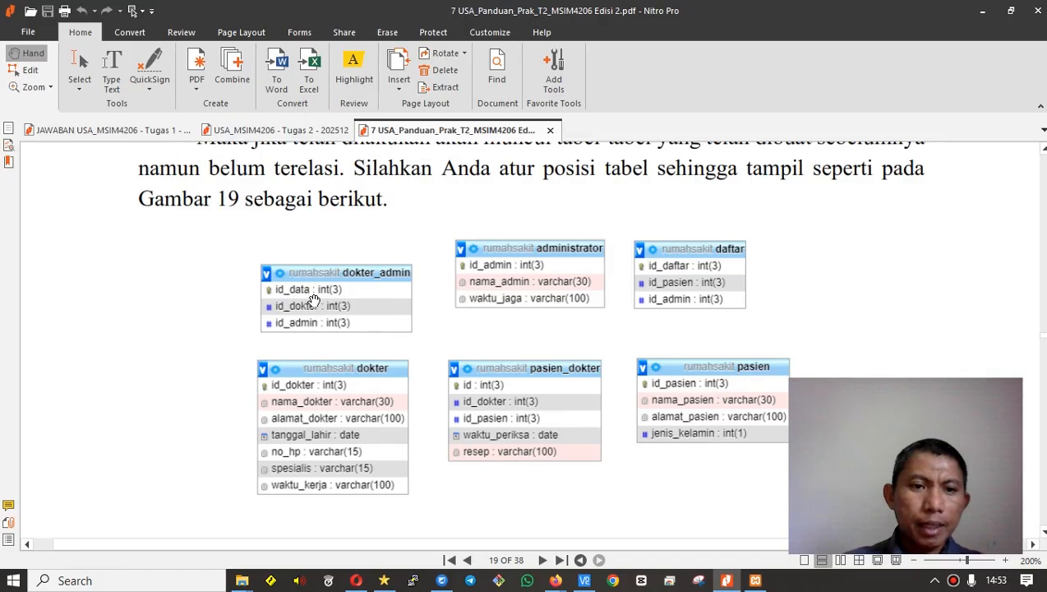
{"action": "key", "text": "alt+Tab"}
{"action": "type", "text": "3"}
Make id_data the PRIMARY index of dokter_admin and save the table.
{"action": "left_click", "coordinate": [967, 262]}
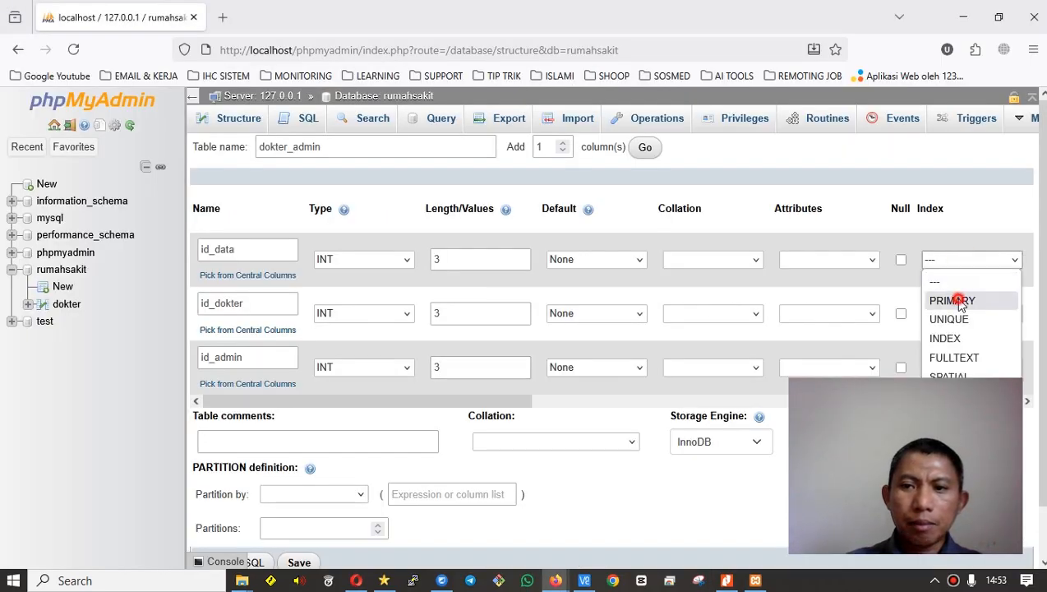
{"action": "left_click", "coordinate": [957, 298]}
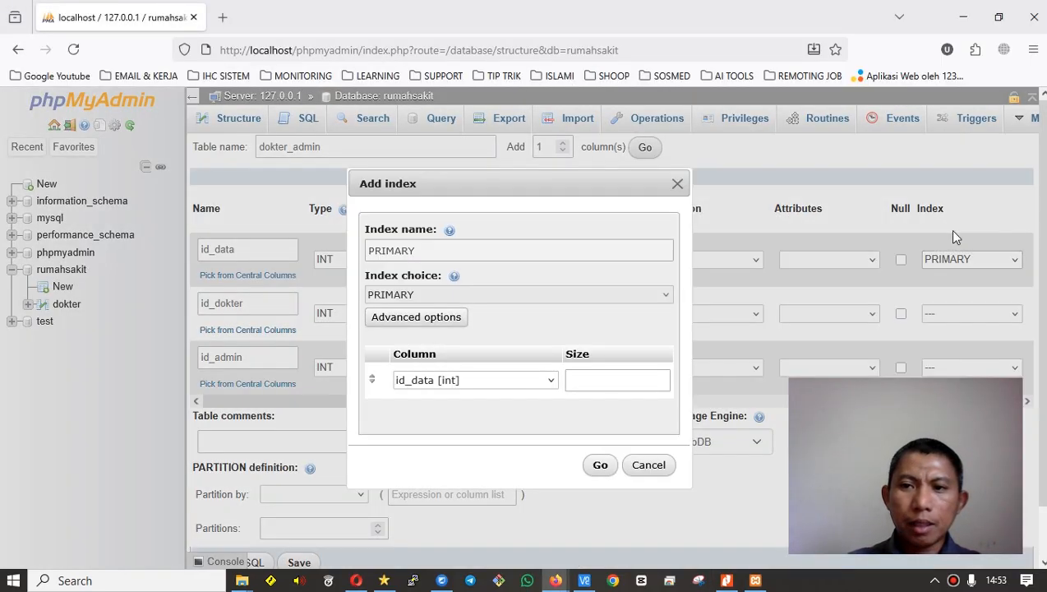
{"action": "left_click", "coordinate": [601, 465]}
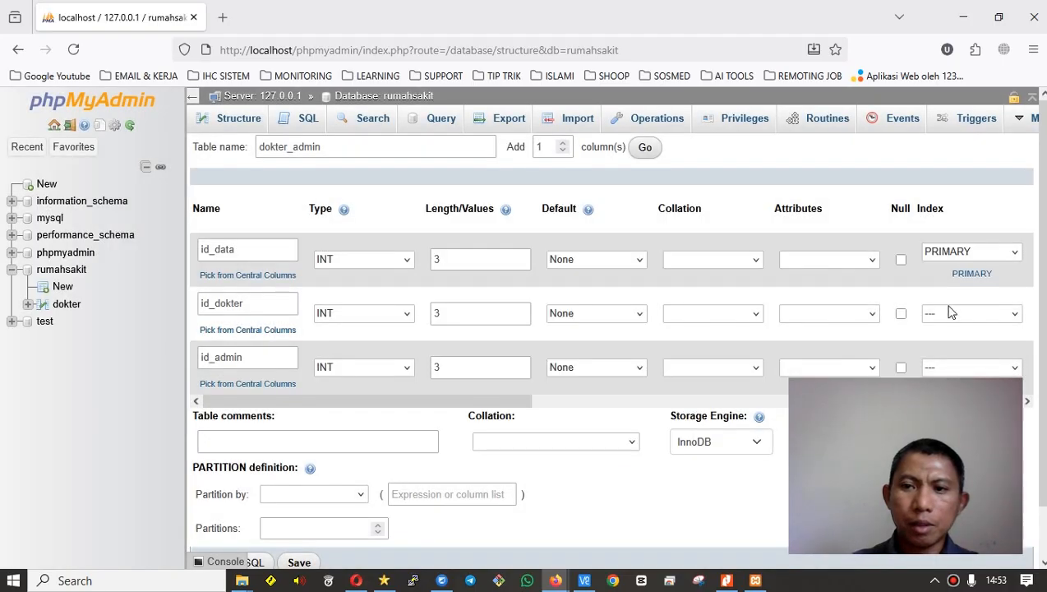
{"action": "scroll", "coordinate": [533, 409], "scroll_direction": "down", "scroll_amount": 1}
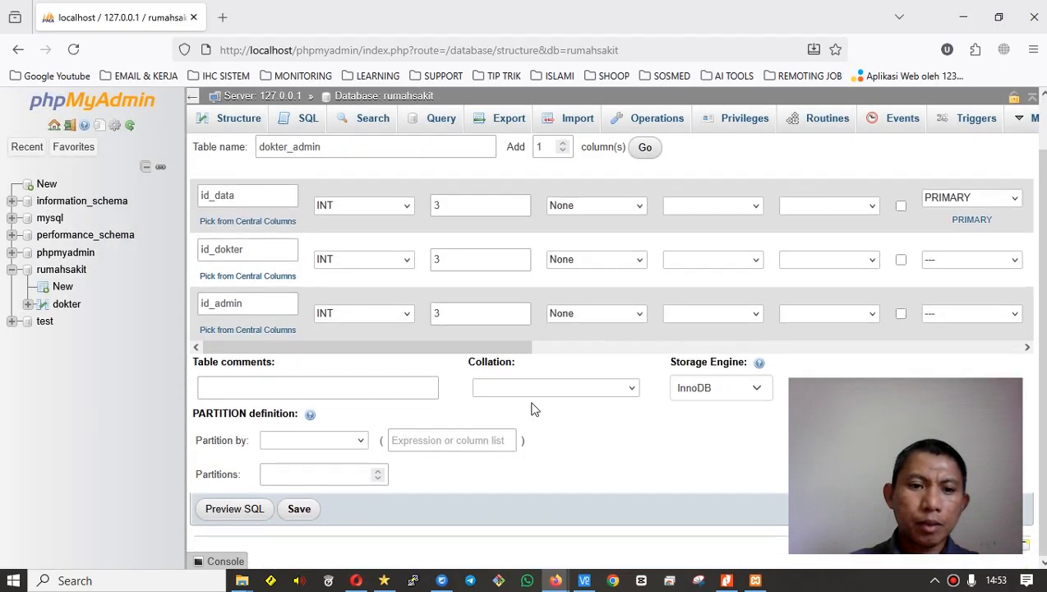
{"action": "left_click", "coordinate": [297, 509]}
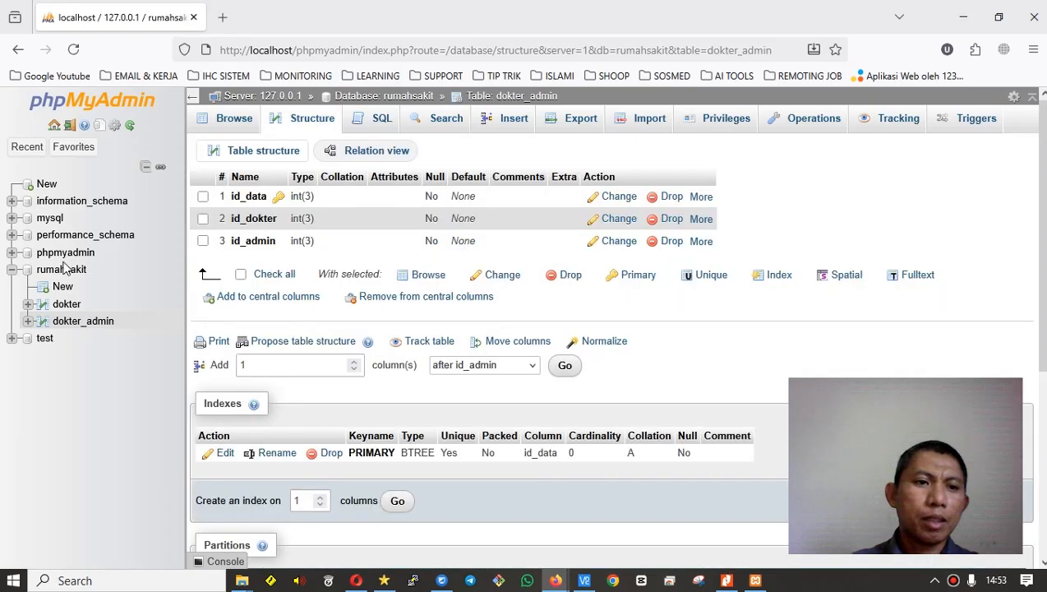
Start a new administrator table with 3 columns in the rumahsakit database, consulting Gambar 19 in the PDF.
{"action": "left_click", "coordinate": [61, 270]}
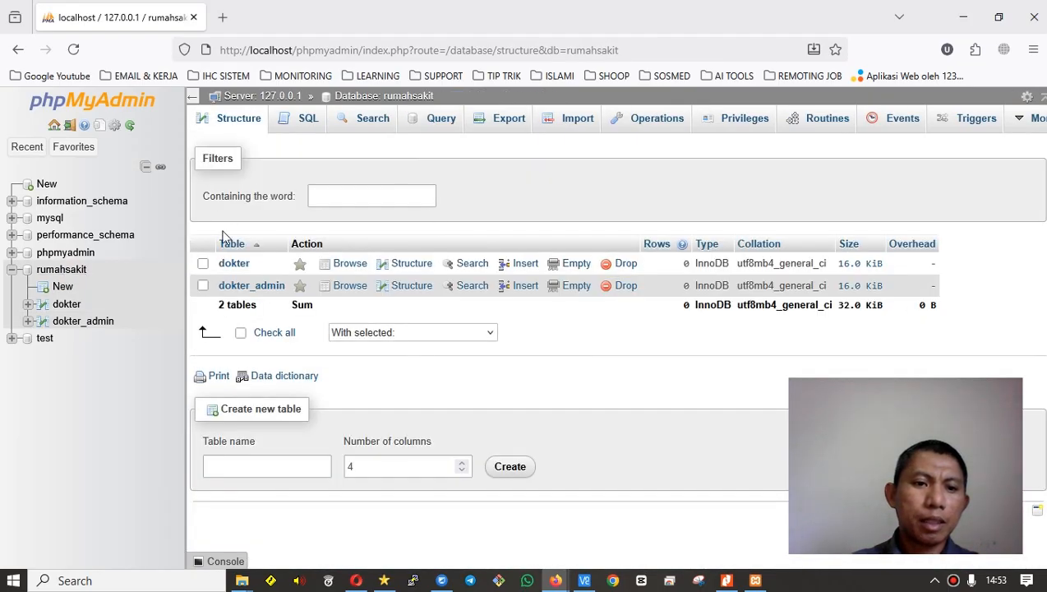
{"action": "left_click", "coordinate": [272, 465]}
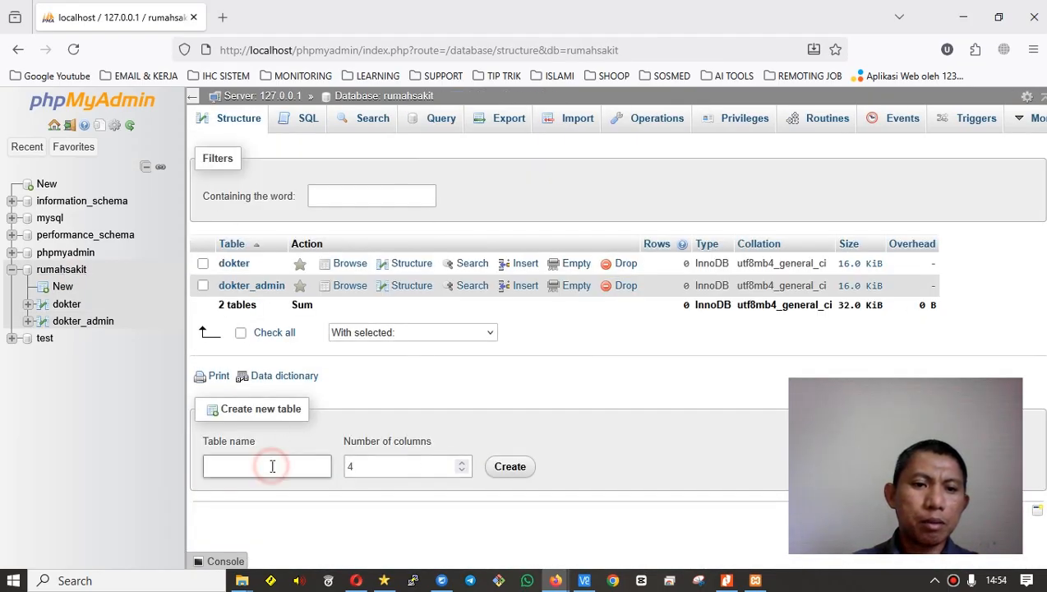
{"action": "key", "text": "alt+Tab"}
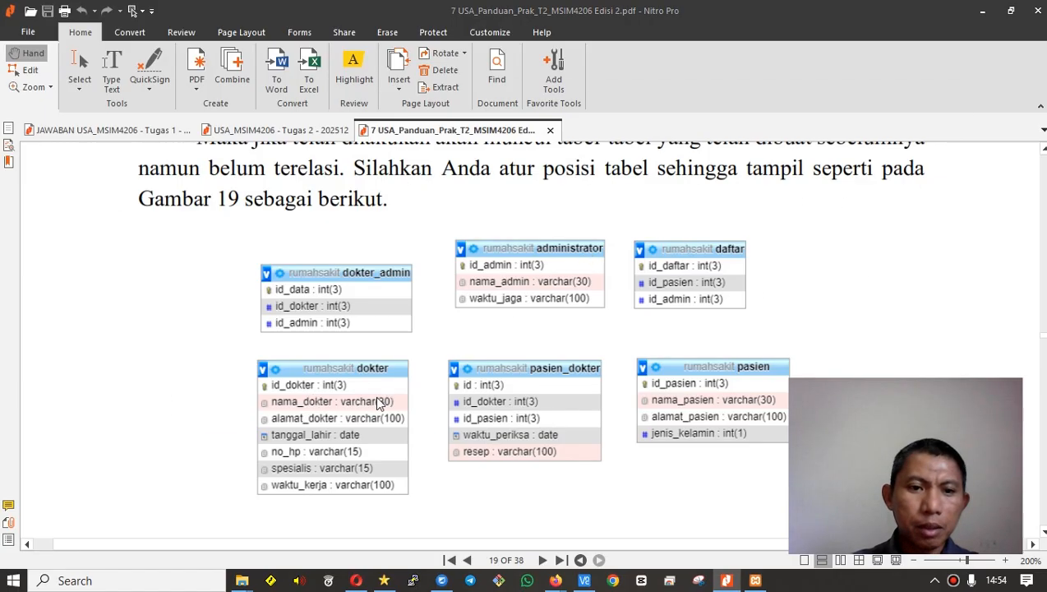
{"action": "key", "text": "alt+Tab"}
{"action": "type", "text": "ad"}
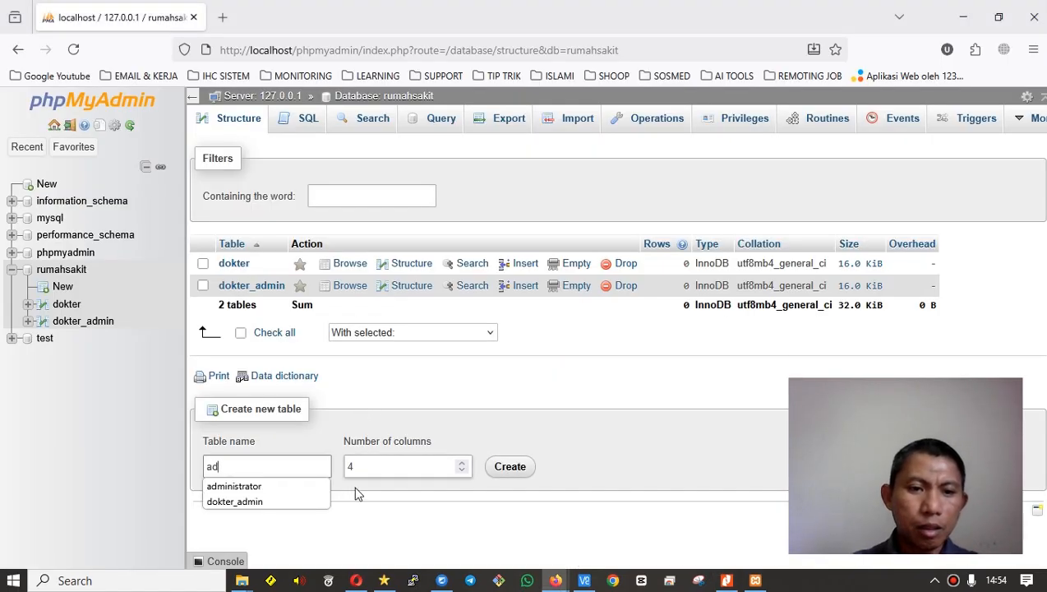
{"action": "left_click", "coordinate": [278, 486]}
{"action": "key", "text": "alt+Tab"}
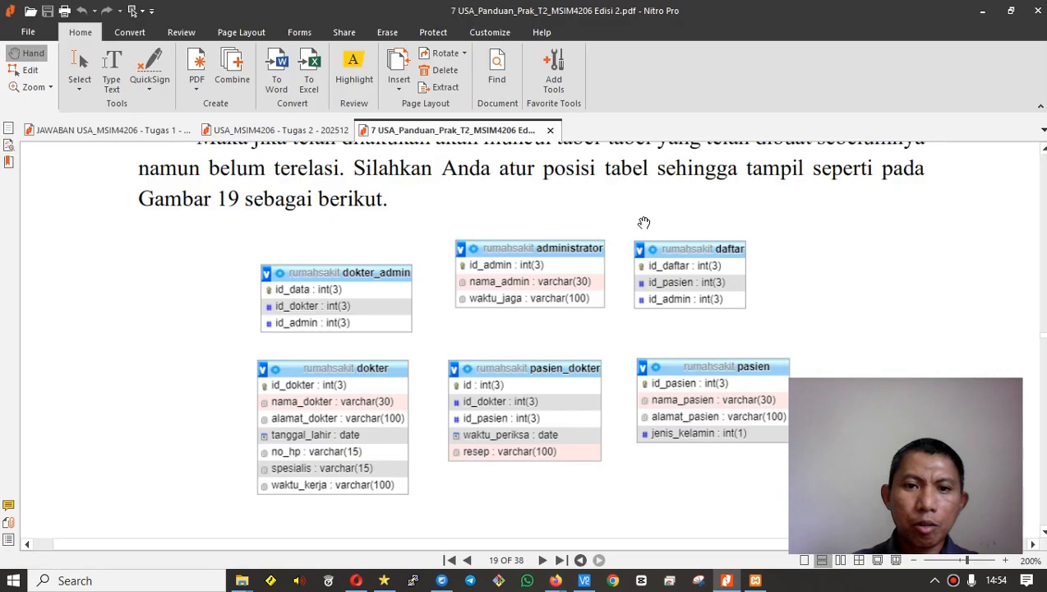
{"action": "key", "text": "alt+Tab"}
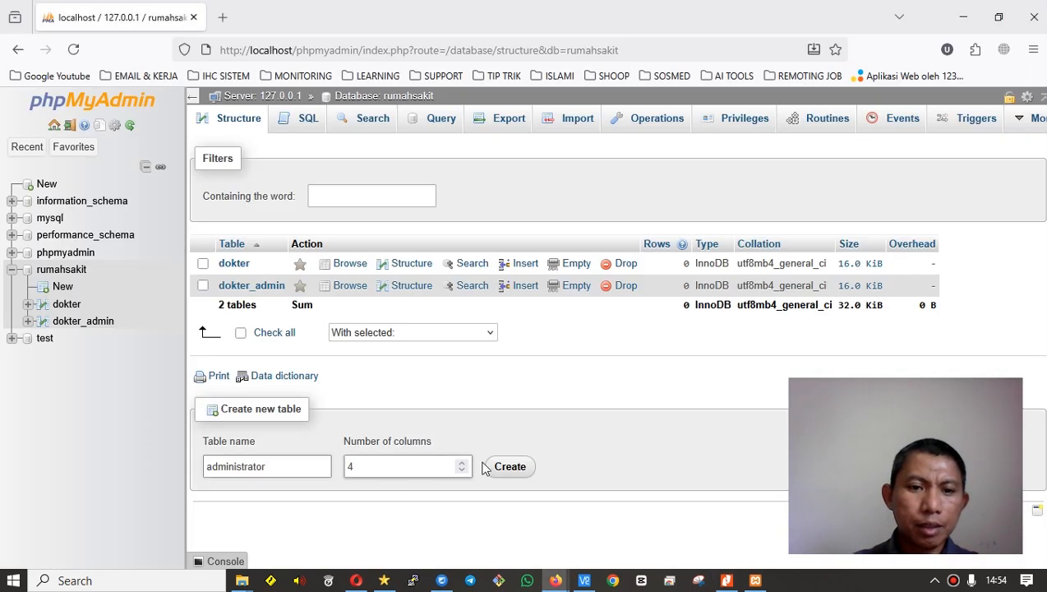
{"action": "double_click", "coordinate": [426, 466]}
{"action": "type", "text": "3"}
{"action": "left_click", "coordinate": [499, 470]}
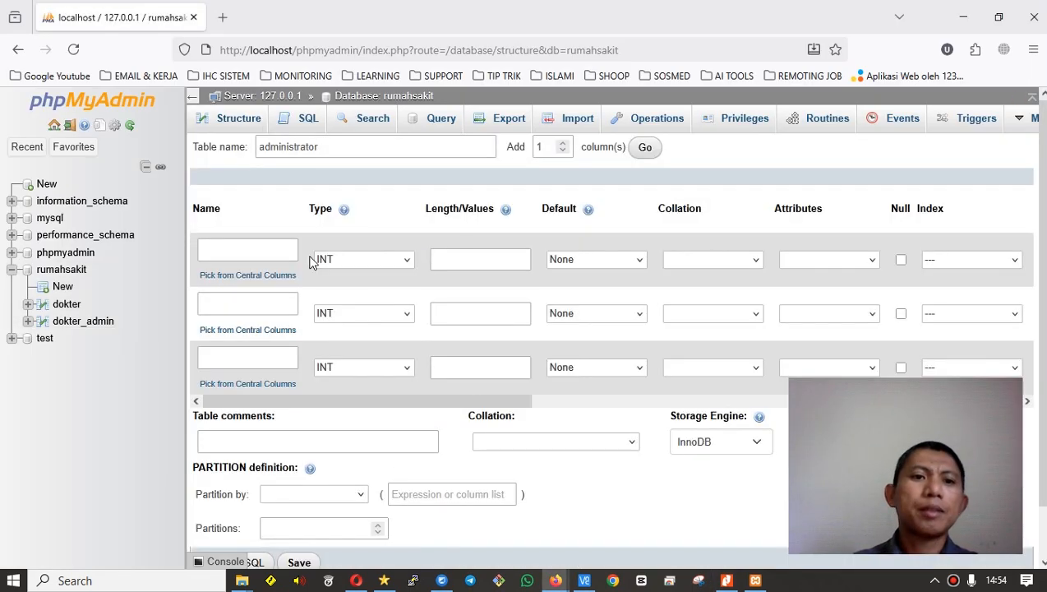
Define the first administrator column as id_admin with length 3, checking the attribute in the PDF.
{"action": "left_click", "coordinate": [263, 250]}
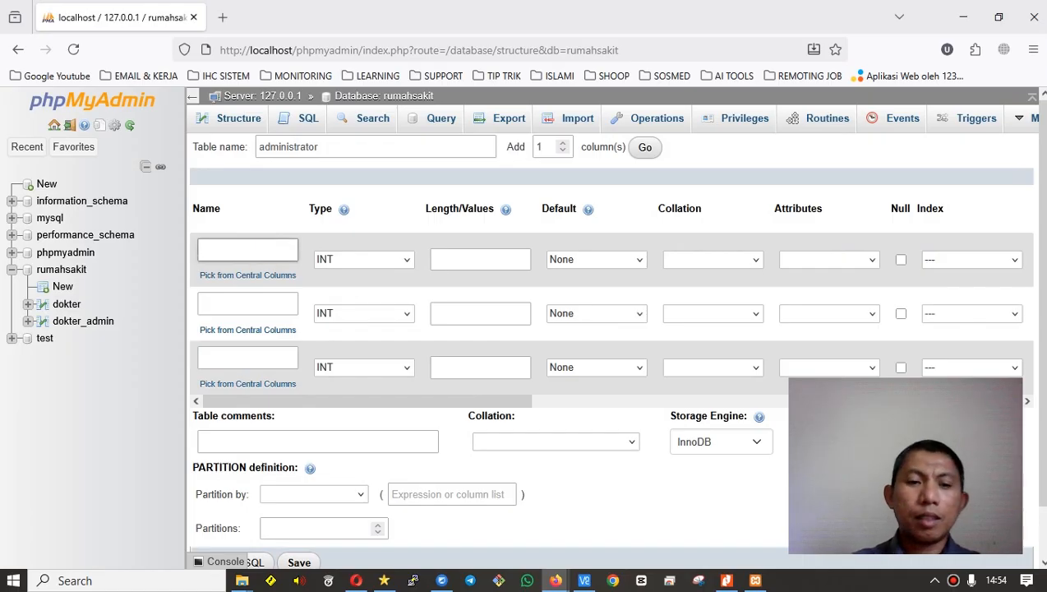
{"action": "type", "text": "id_ad"}
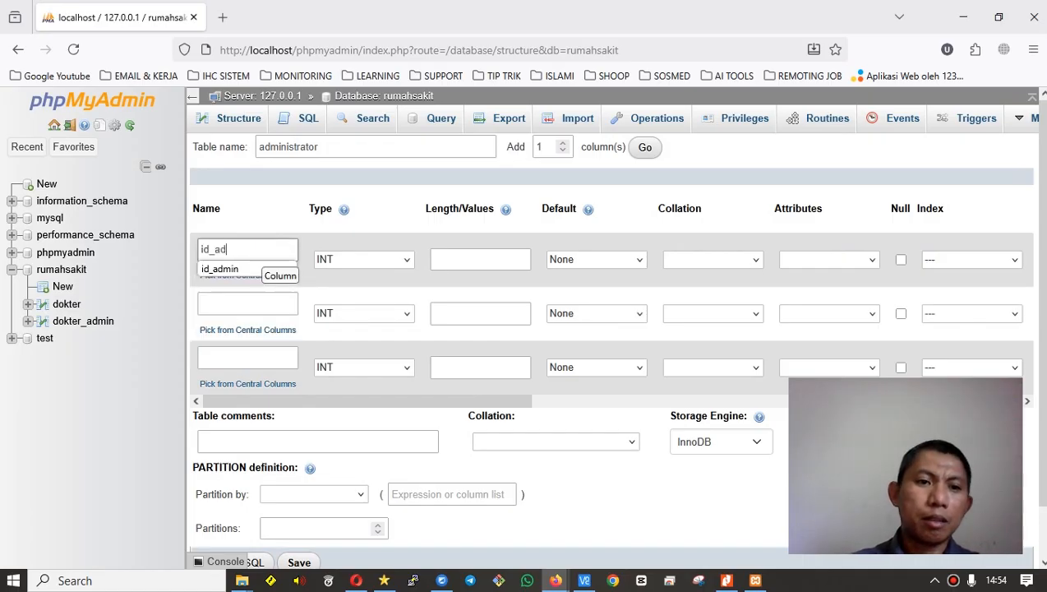
{"action": "left_click", "coordinate": [249, 266]}
{"action": "key", "text": "alt+Tab"}
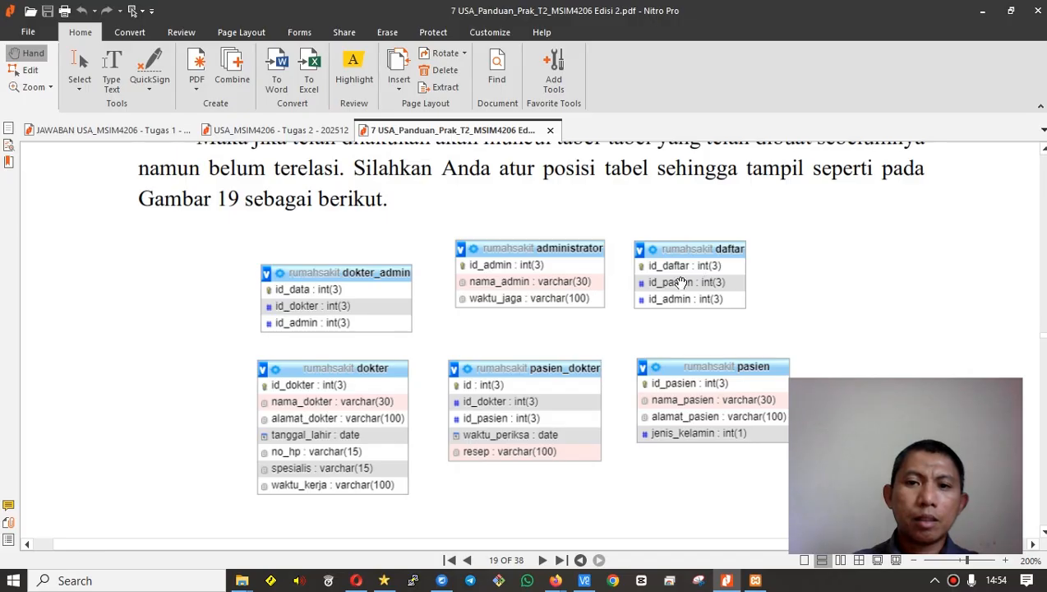
{"action": "key", "text": "alt+Tab"}
{"action": "left_click", "coordinate": [479, 257]}
{"action": "type", "text": "3"}
Define the second administrator column as id_pasien with length 3, checking the attribute in the PDF.
{"action": "key", "text": "alt+Tab"}
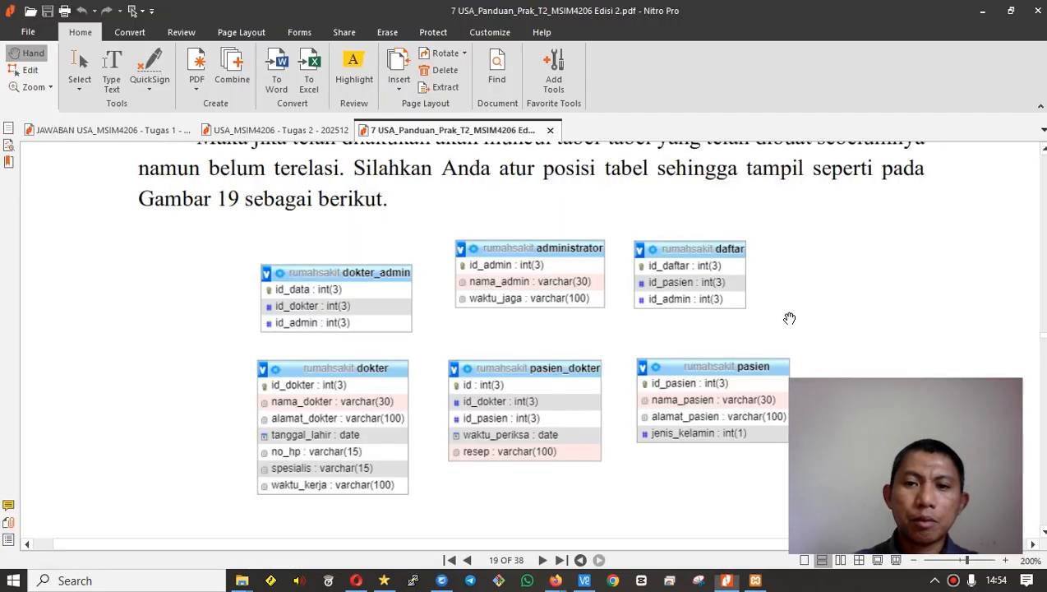
{"action": "key", "text": "alt+Tab"}
{"action": "left_click", "coordinate": [260, 310]}
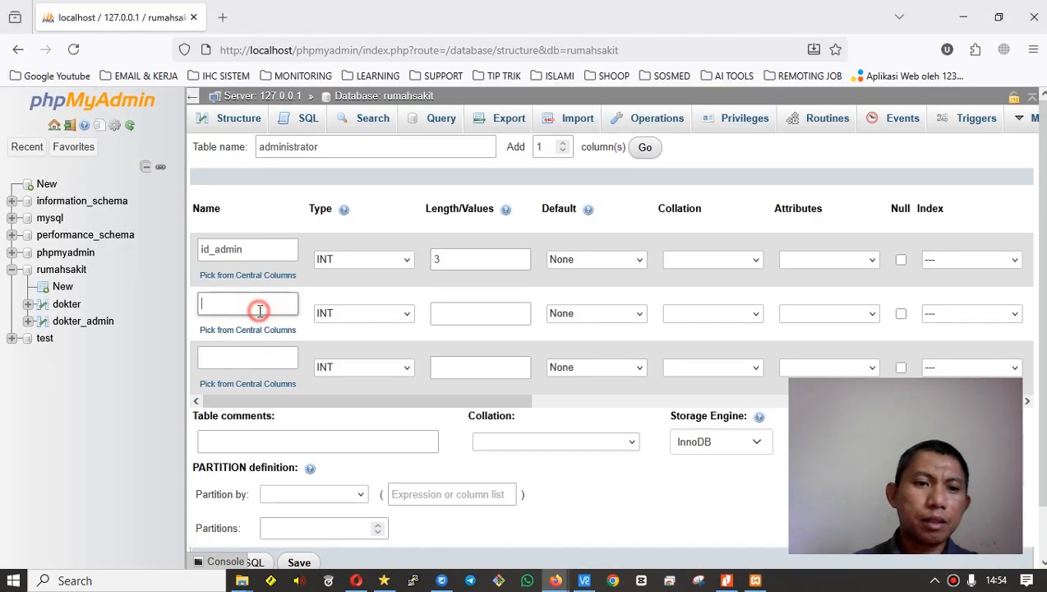
{"action": "type", "text": "id_pasi"}
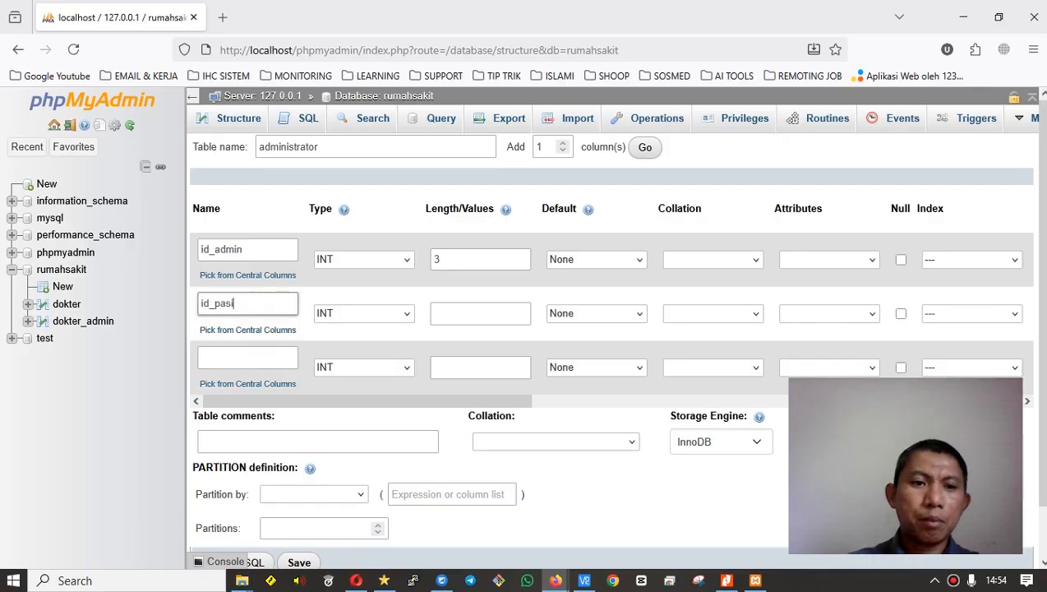
{"action": "type", "text": "en"}
{"action": "left_click", "coordinate": [411, 313]}
{"action": "left_click", "coordinate": [451, 313]}
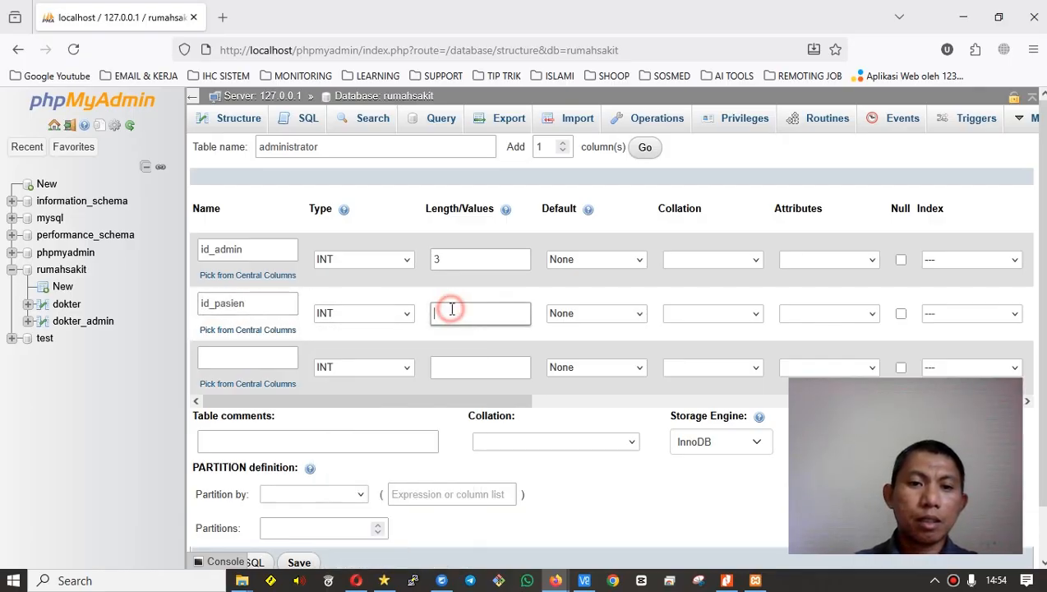
{"action": "type", "text": "3"}
Check the next attribute in the PDF and begin the third administrator column's name with id.
{"action": "key", "text": "alt+Tab"}
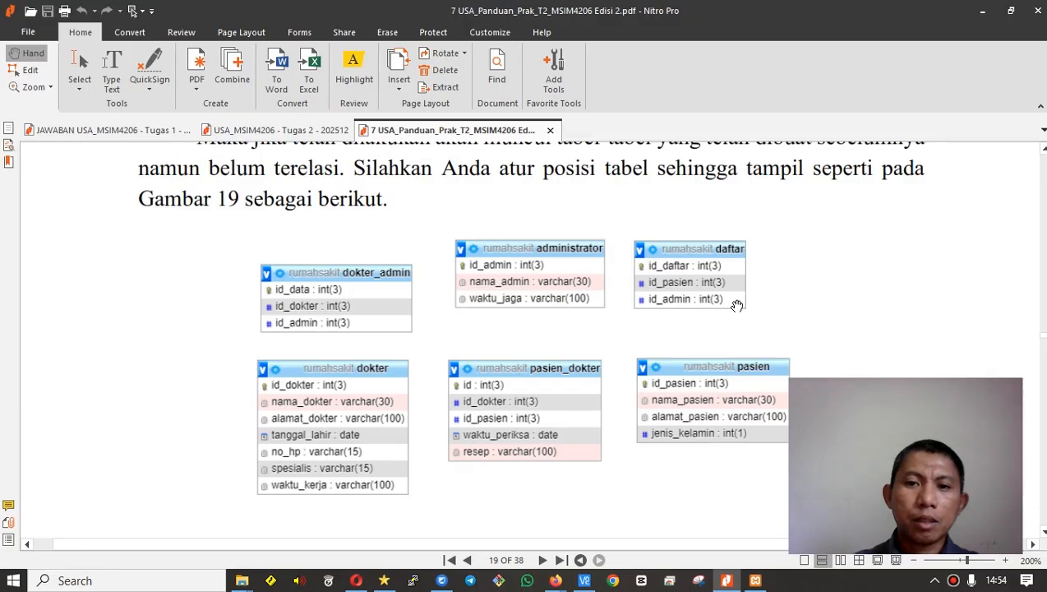
{"action": "key", "text": "alt+Tab"}
{"action": "left_click", "coordinate": [271, 363]}
{"action": "type", "text": "id"}
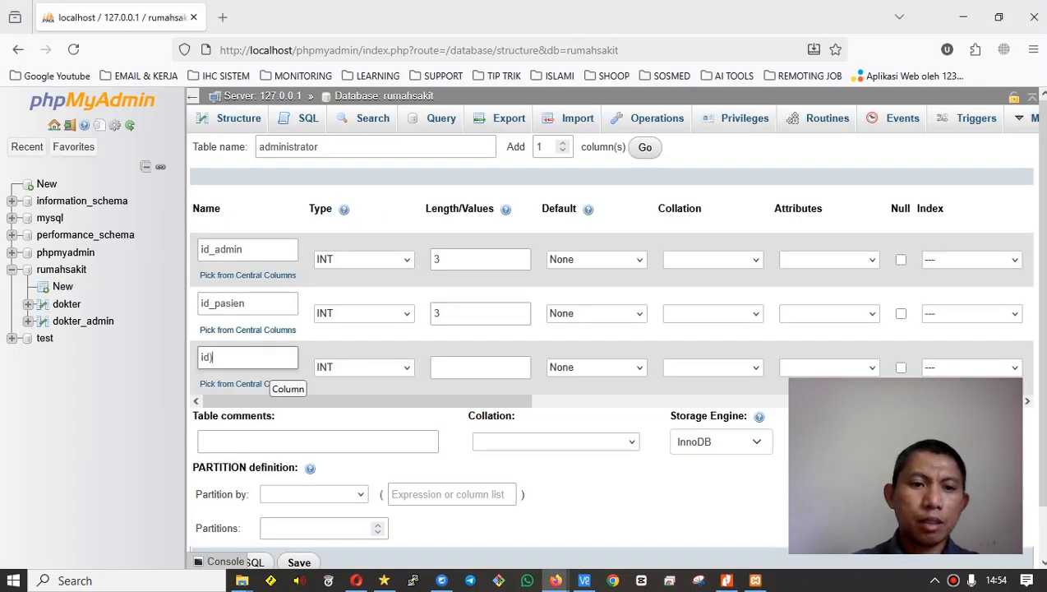
Rename the first administrator column as id_daftar after checking the attribute list in the PDF.
{"action": "key", "text": "alt+Tab"}
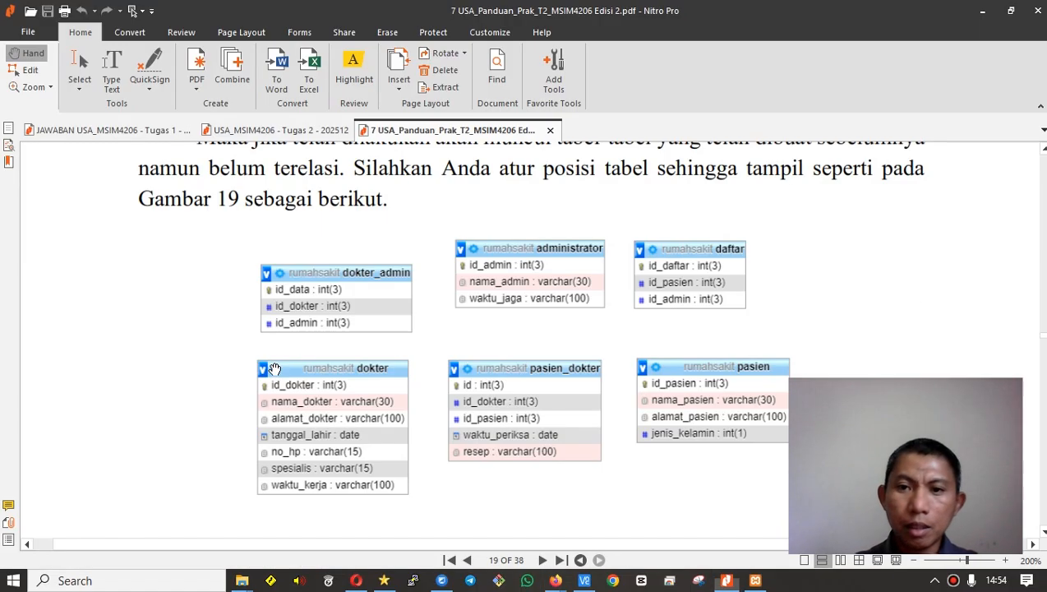
{"action": "key", "text": "alt+Tab"}
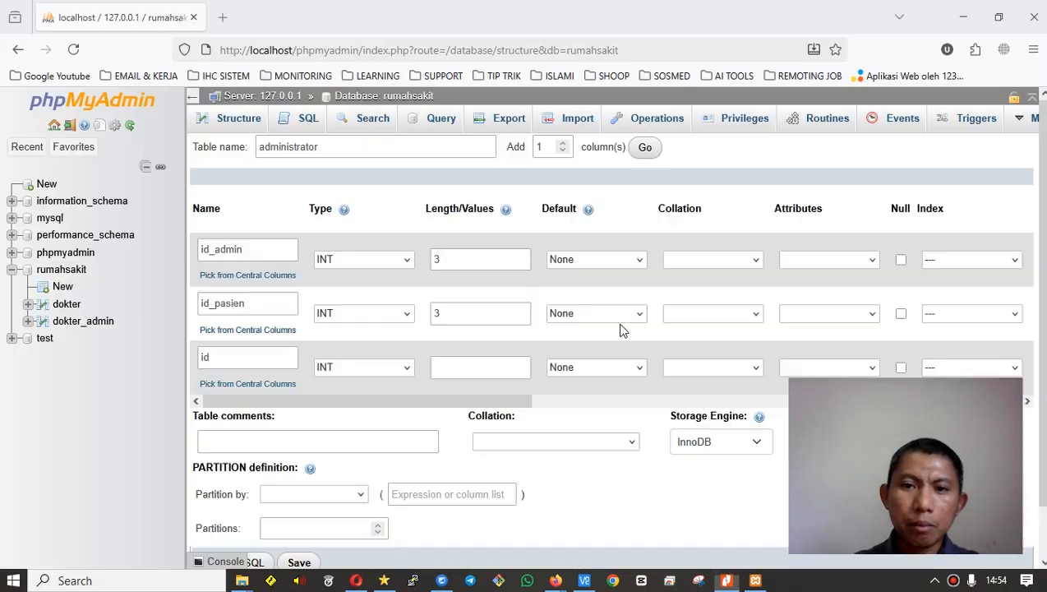
{"action": "left_click", "coordinate": [257, 245]}
{"action": "key", "text": "BackSpace"}
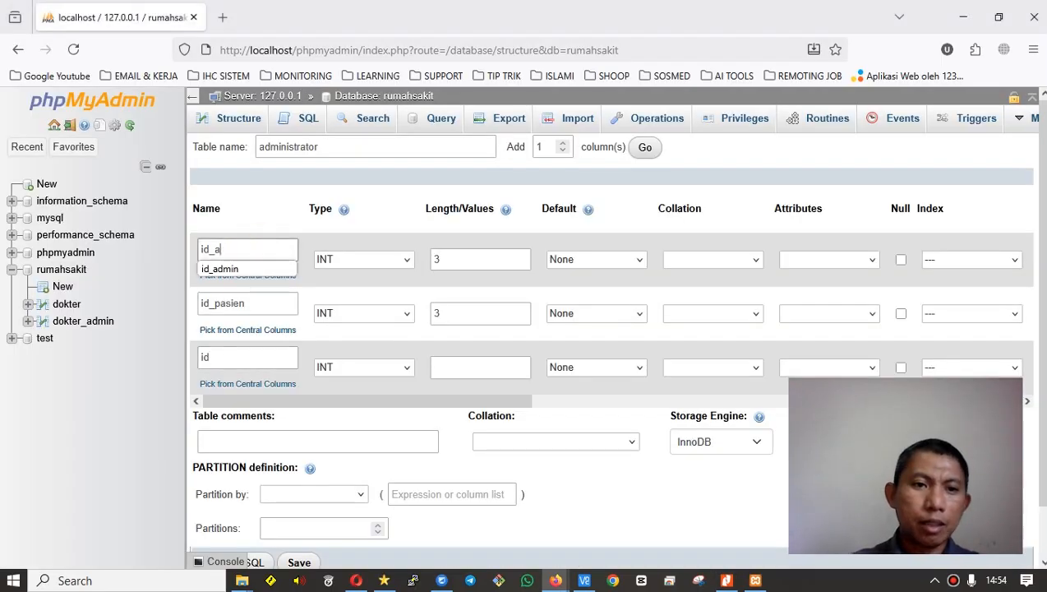
{"action": "key", "text": "BackSpace"}
{"action": "type", "text": "daftar"}
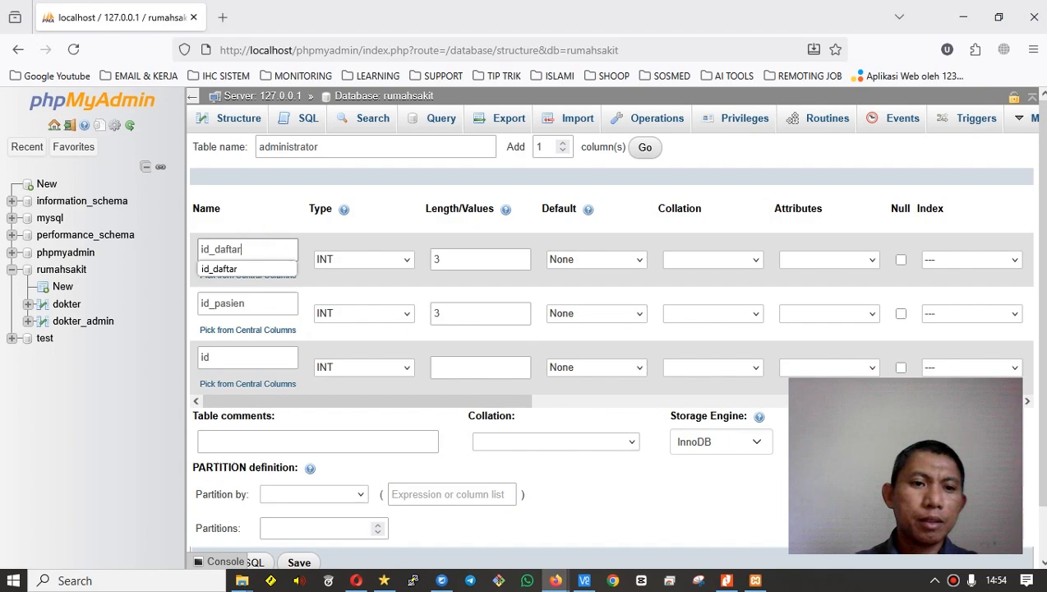
Complete the third administrator column's name as id_admin and set its length to 3.
{"action": "left_click", "coordinate": [247, 357]}
{"action": "type", "text": "_admin"}
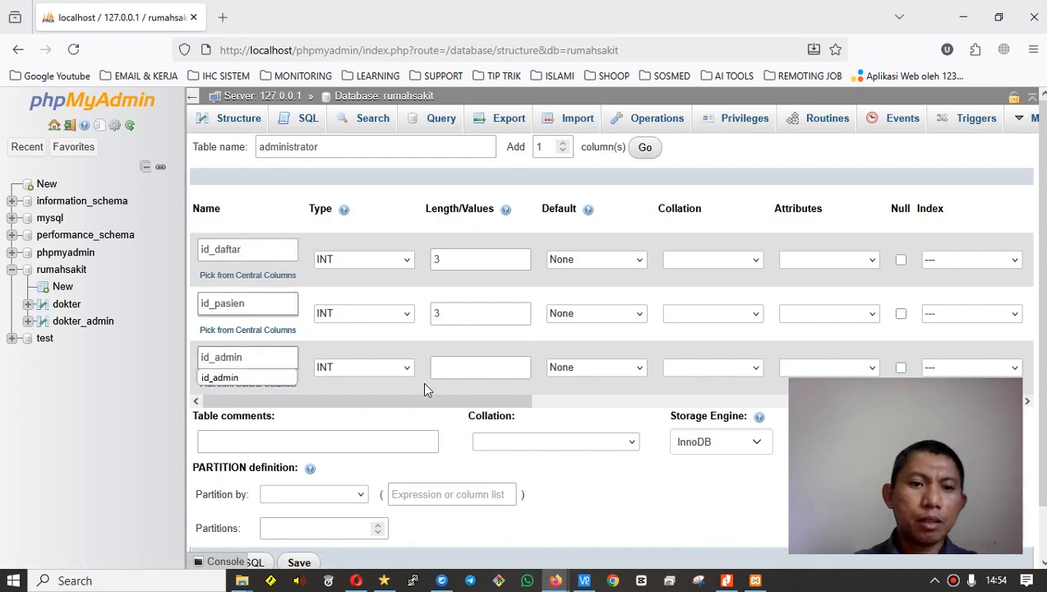
{"action": "left_click", "coordinate": [490, 362]}
{"action": "type", "text": "3"}
Check the columns against the PDF, make id_daftar the PRIMARY index of administrator and save the table.
{"action": "key", "text": "alt+Tab"}
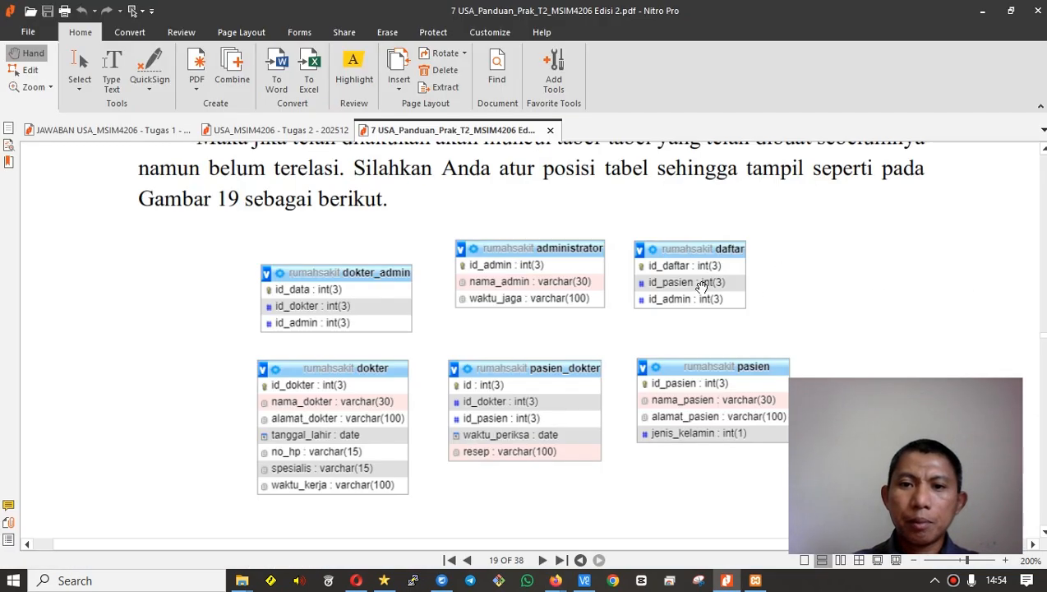
{"action": "key", "text": "alt+Tab"}
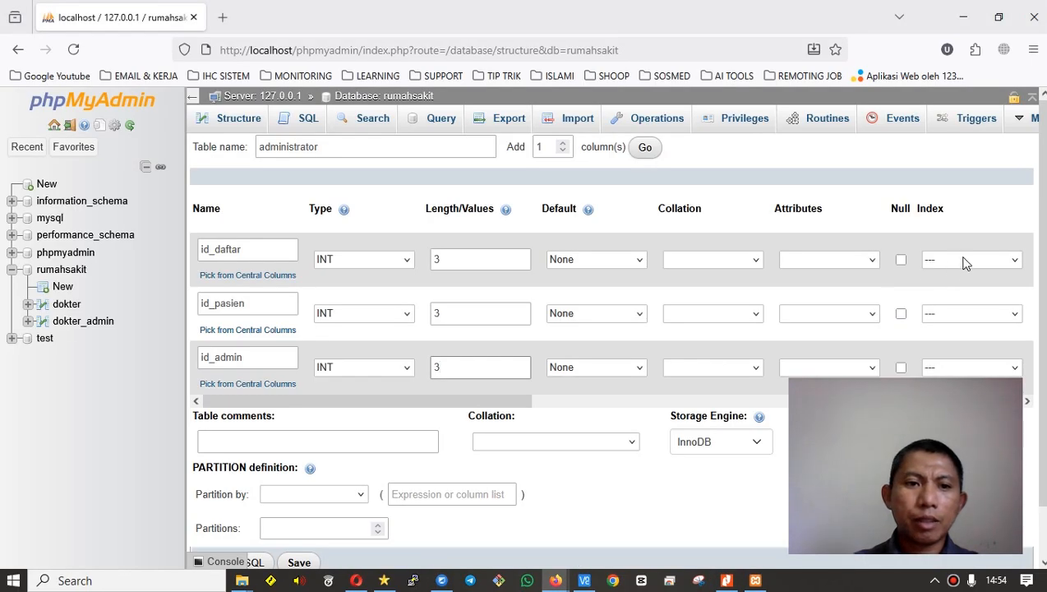
{"action": "left_click", "coordinate": [967, 262]}
{"action": "left_click", "coordinate": [962, 297]}
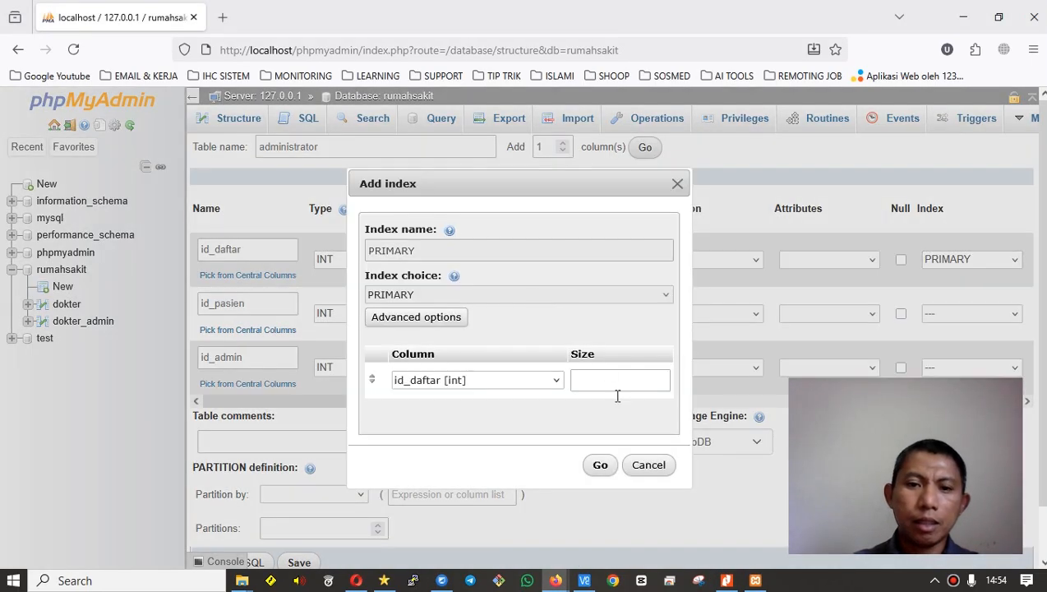
{"action": "left_click", "coordinate": [601, 464]}
{"action": "scroll", "coordinate": [498, 355], "scroll_direction": "down", "scroll_amount": 1}
{"action": "left_click", "coordinate": [288, 510]}
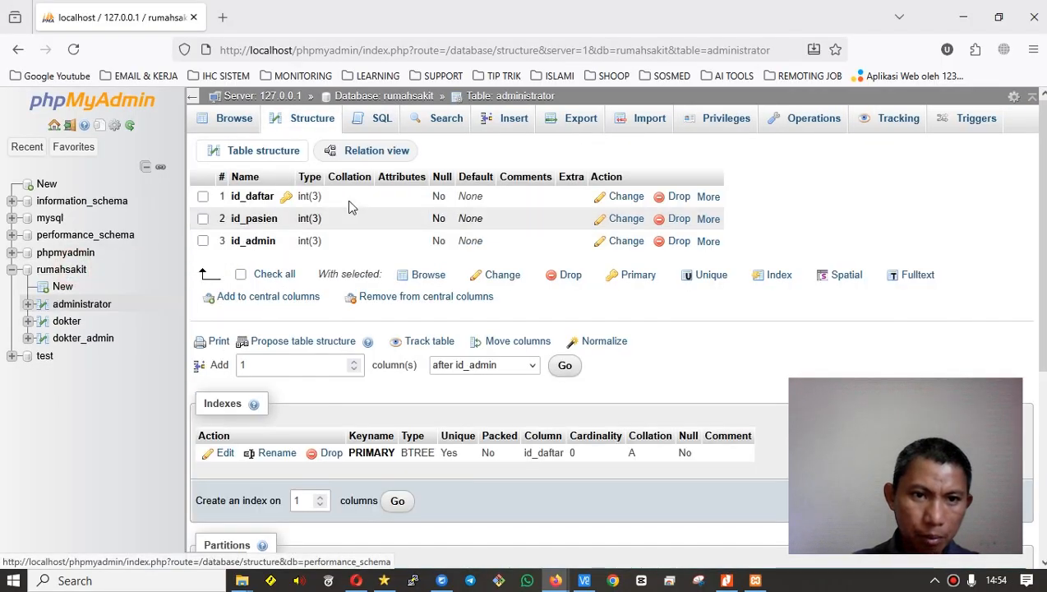
Start a new pasien_dokter table with 5 columns in the rumahsakit database, consulting Gambar 19 in the PDF.
{"action": "left_click", "coordinate": [62, 270]}
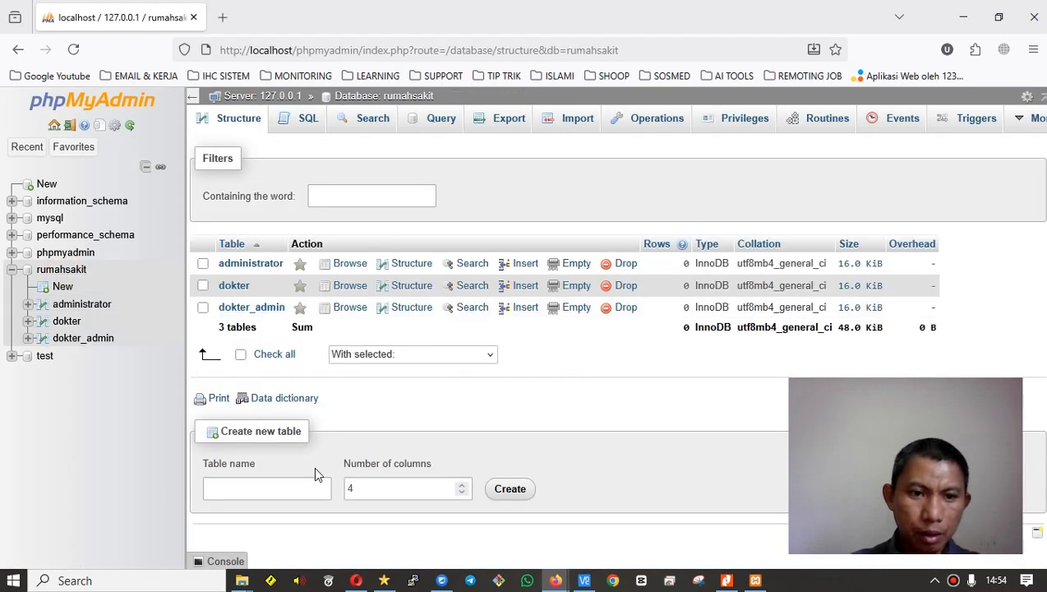
{"action": "left_click", "coordinate": [274, 485]}
{"action": "key", "text": "alt+Tab"}
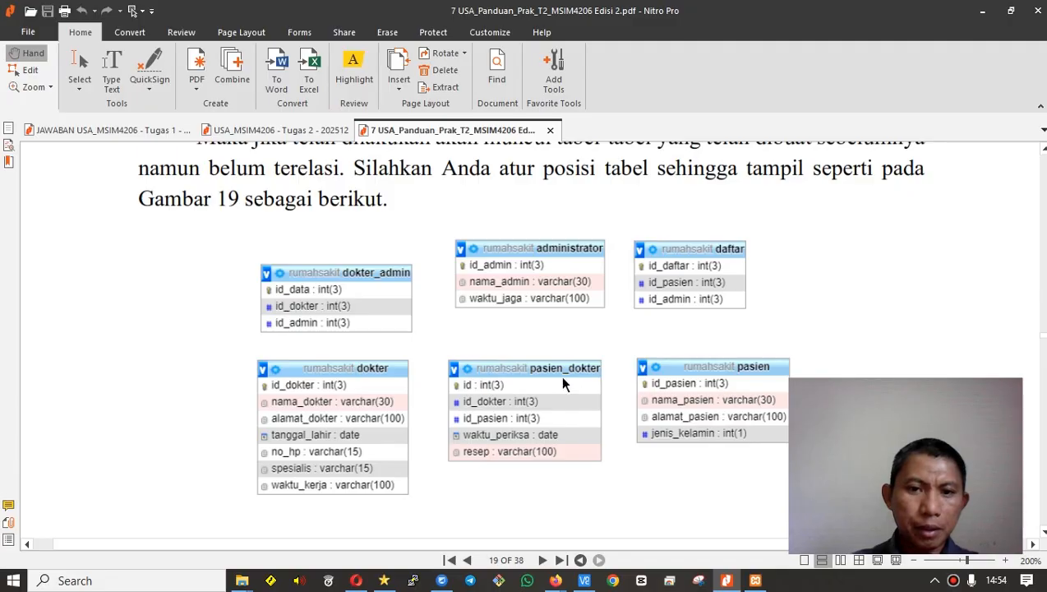
{"action": "key", "text": "alt+Tab"}
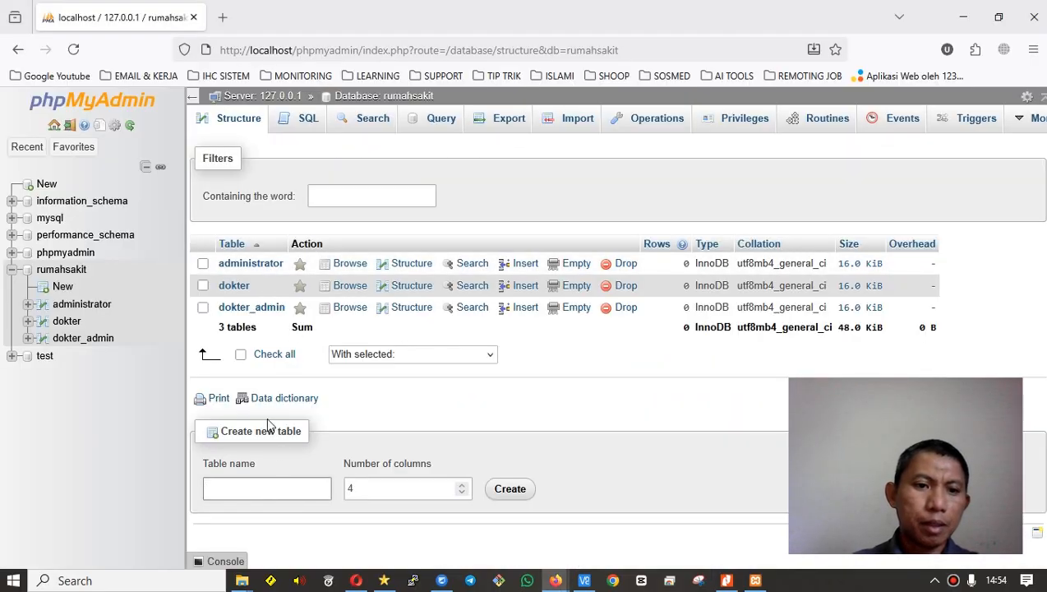
{"action": "type", "text": "pasien"}
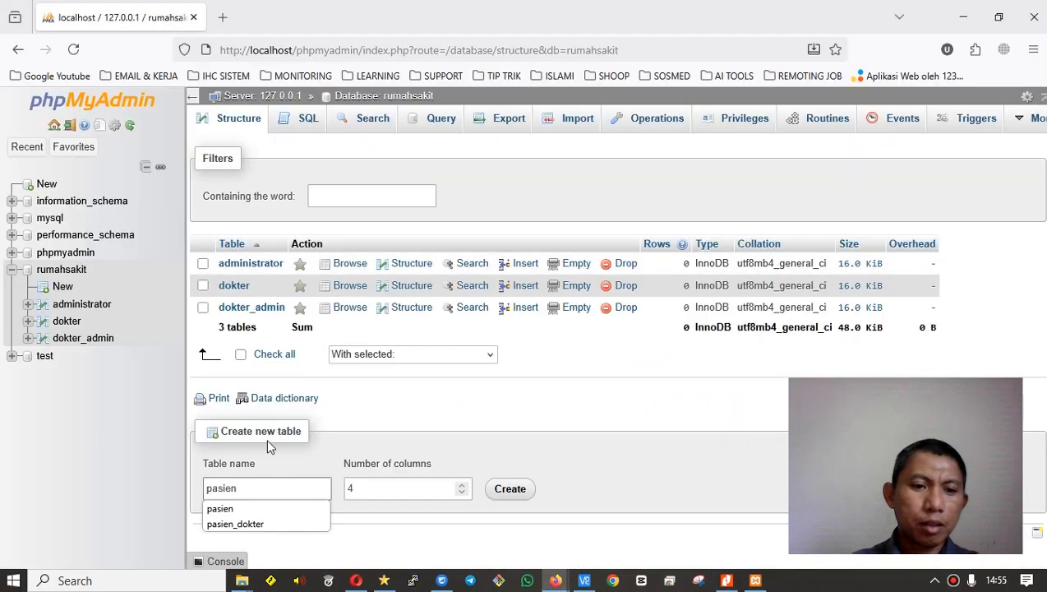
{"action": "left_click", "coordinate": [263, 524]}
{"action": "key", "text": "alt+Tab"}
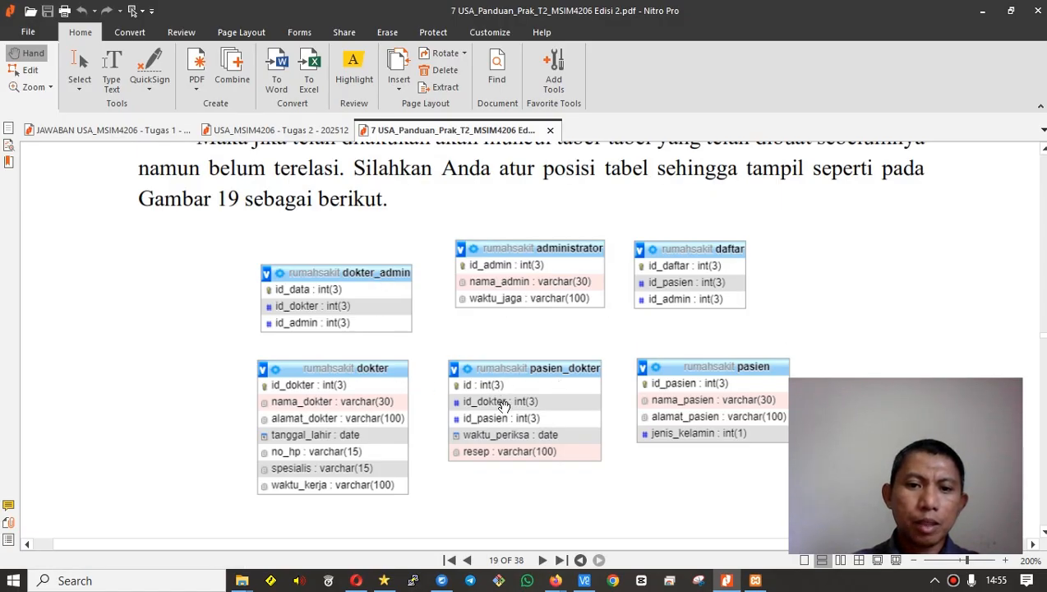
{"action": "key", "text": "alt+Tab"}
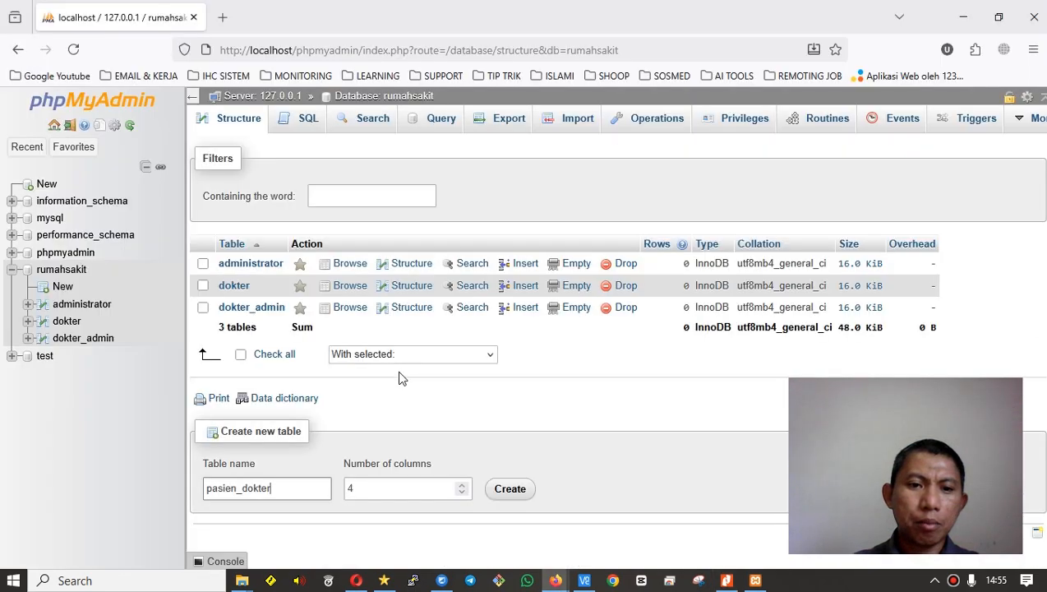
{"action": "double_click", "coordinate": [377, 488]}
{"action": "type", "text": "6"}
{"action": "left_click", "coordinate": [509, 489]}
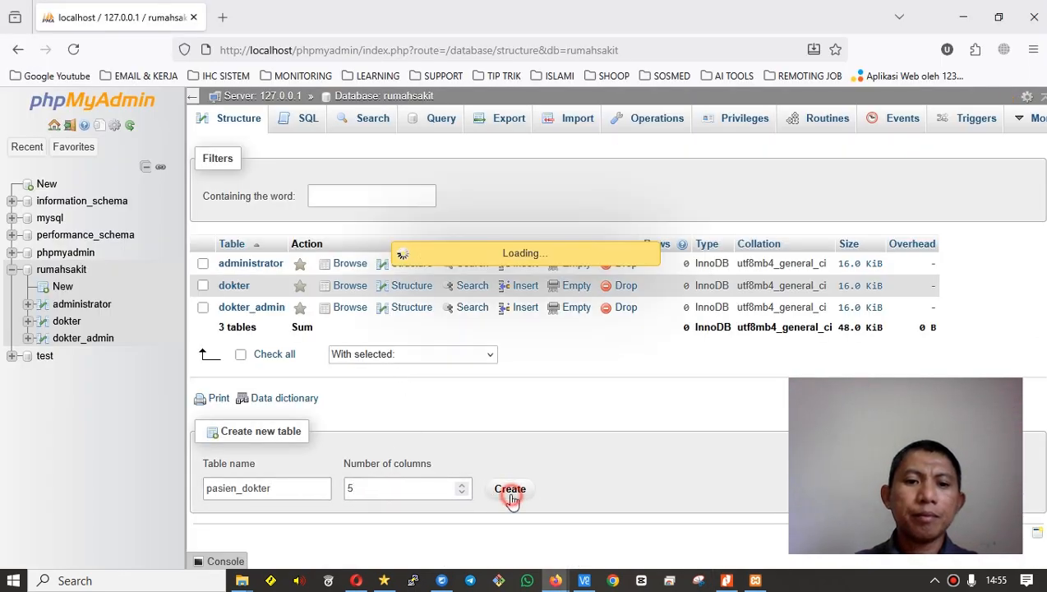
Define the first pasien_dokter column as id with length 3, checking the attribute in the PDF.
{"action": "key", "text": "alt+Tab"}
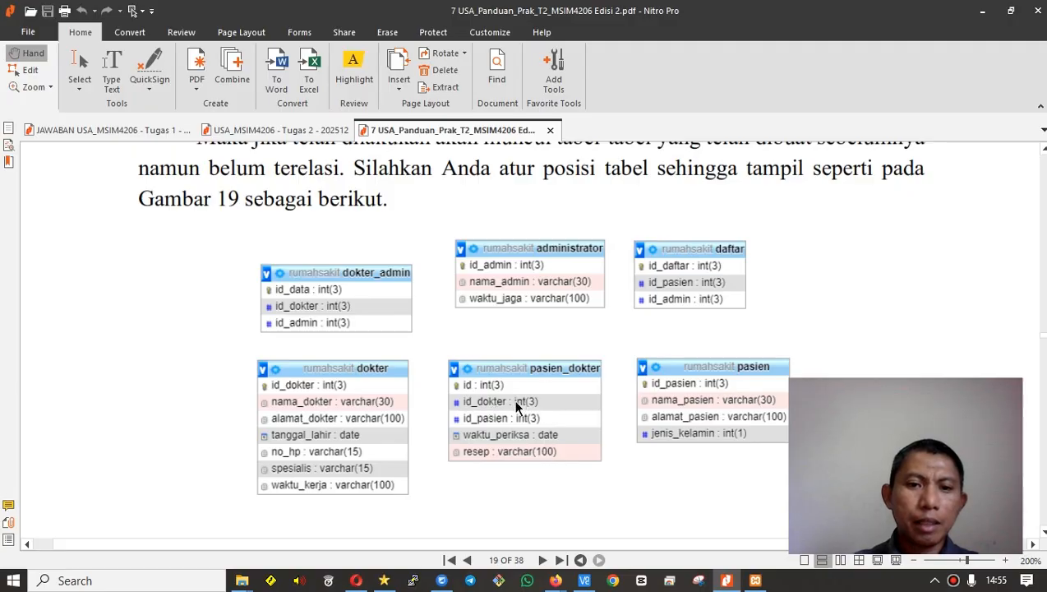
{"action": "key", "text": "alt+Tab"}
{"action": "left_click", "coordinate": [271, 242]}
{"action": "type", "text": "id"}
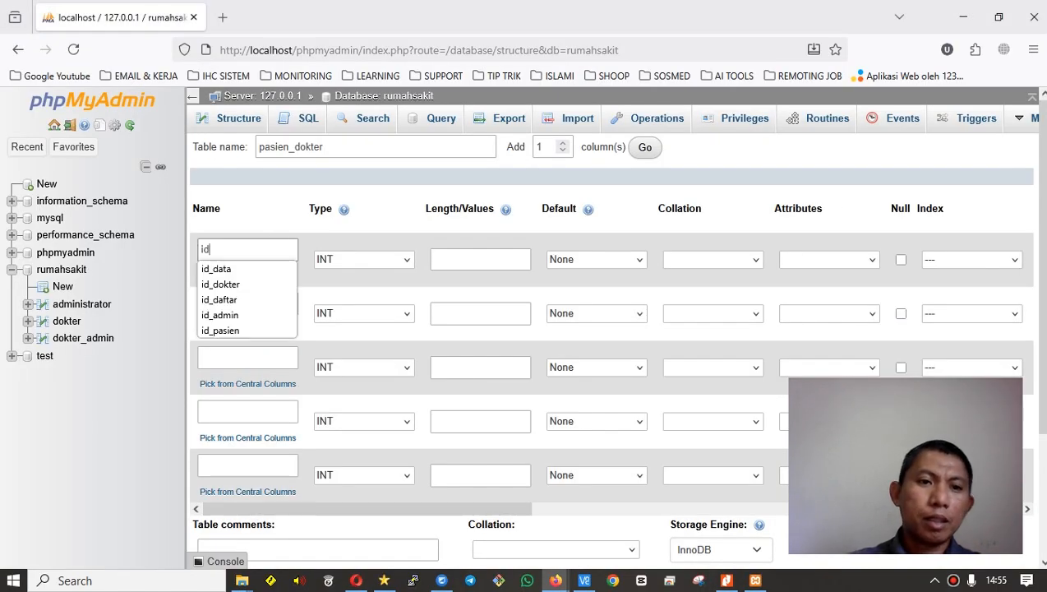
{"action": "left_click", "coordinate": [451, 259]}
{"action": "type", "text": "3"}
Define the second pasien_dokter column as id_dokter with length 3, checking the attribute in the PDF.
{"action": "key", "text": "alt+Tab"}
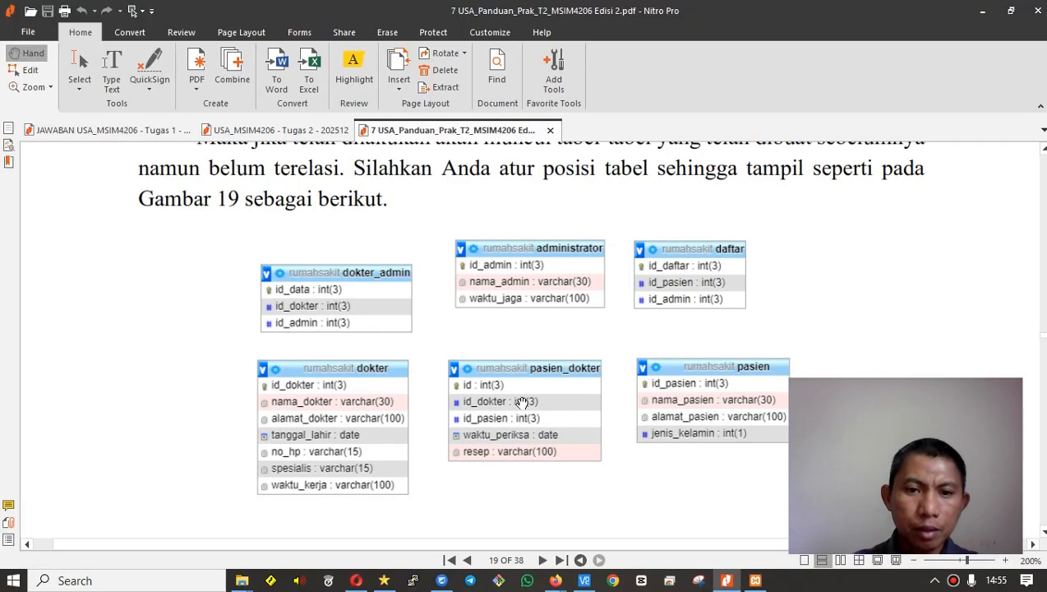
{"action": "key", "text": "alt+Tab"}
{"action": "left_click", "coordinate": [247, 303]}
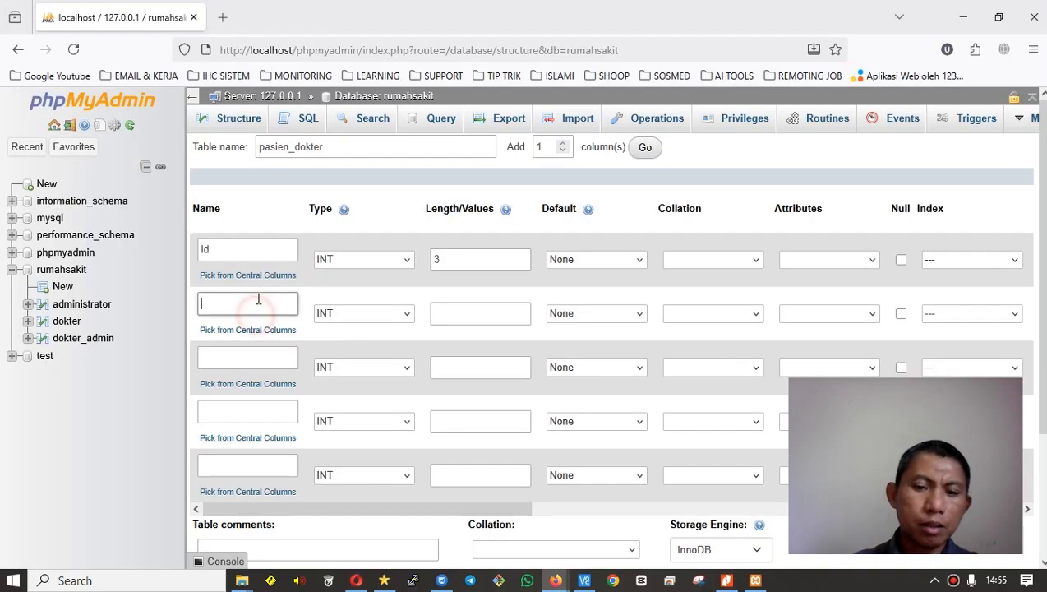
{"action": "type", "text": "id"}
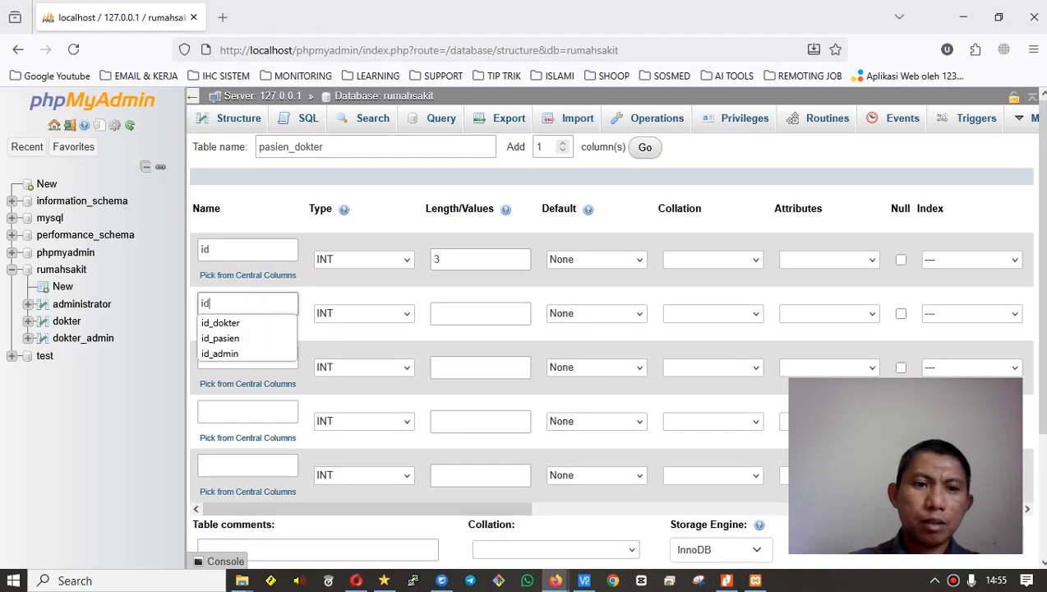
{"action": "left_click", "coordinate": [237, 323]}
{"action": "left_click", "coordinate": [480, 311]}
Define the third pasien_dokter column as id_pasien with length 3, checking the attribute in the PDF.
{"action": "key", "text": "alt+Tab"}
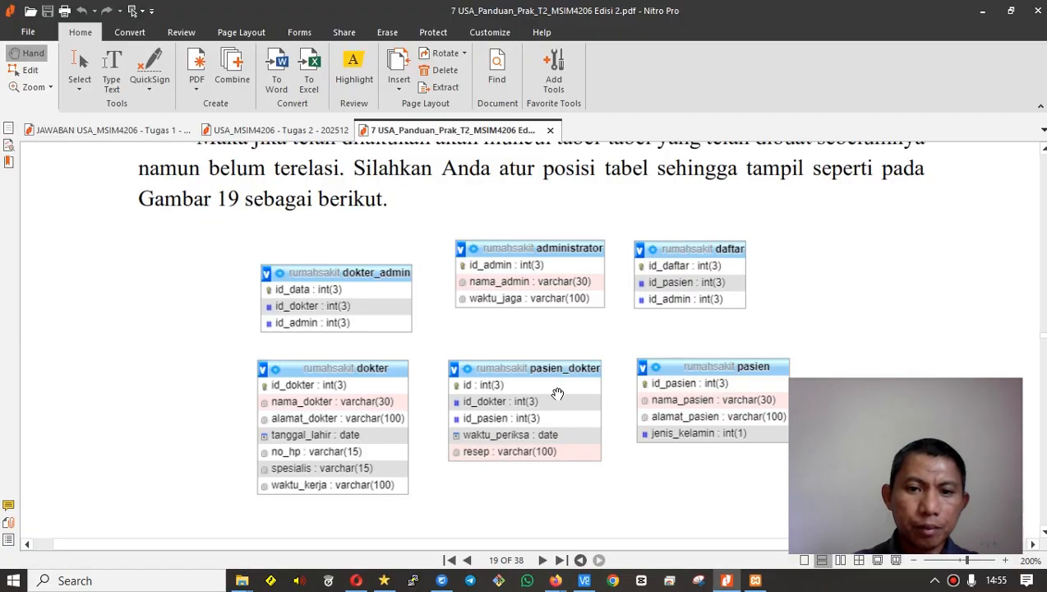
{"action": "key", "text": "alt+Tab"}
{"action": "left_click", "coordinate": [280, 356]}
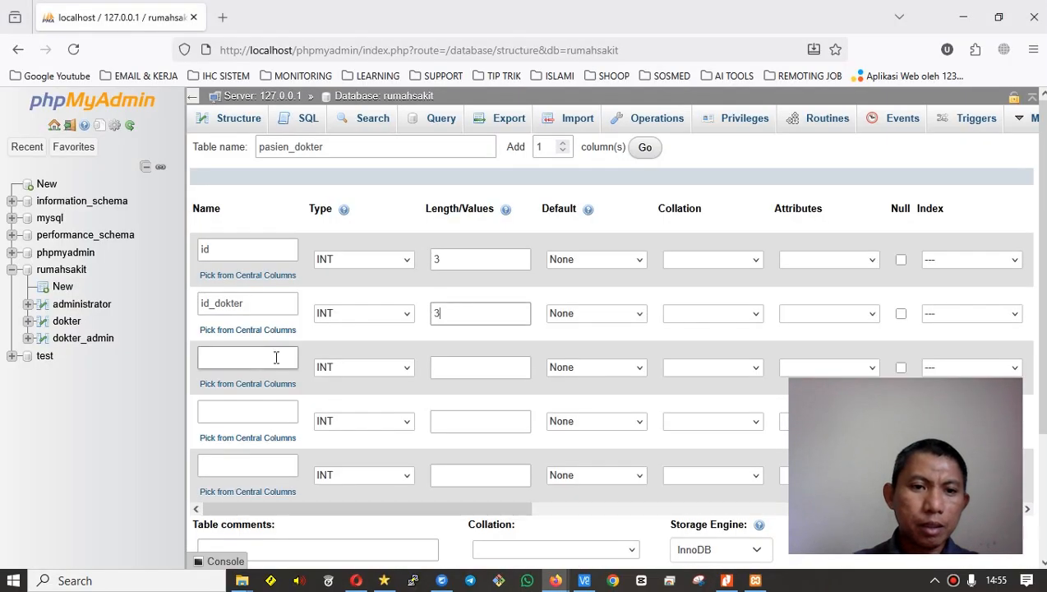
{"action": "type", "text": "id_p"}
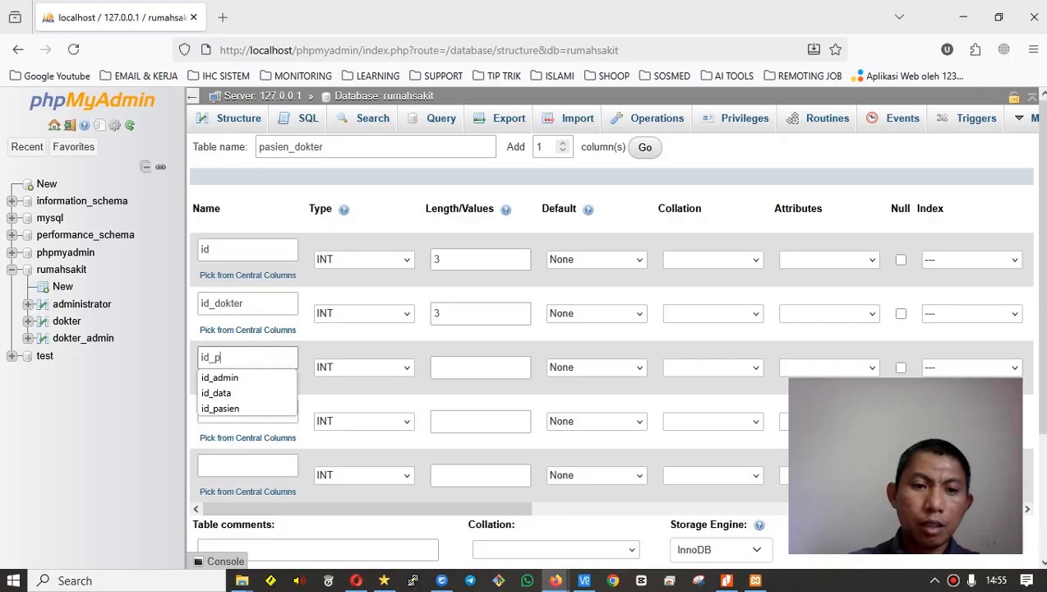
{"action": "type", "text": "asi"}
{"action": "left_click", "coordinate": [274, 375]}
{"action": "left_click", "coordinate": [475, 362]}
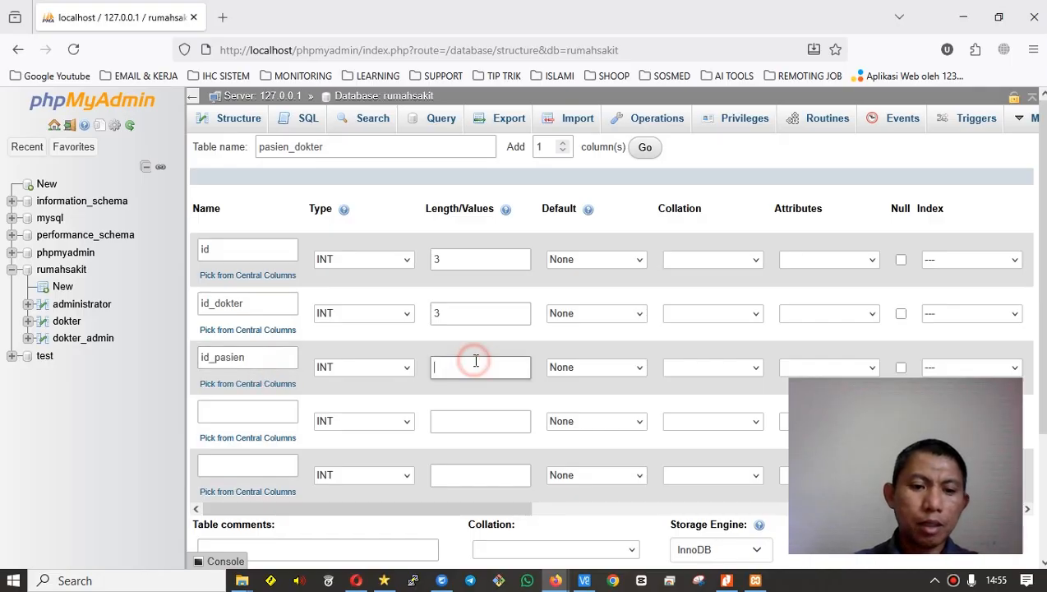
{"action": "type", "text": "3"}
Define the fourth pasien_dokter column as waktu_periksa with type DATE, checking the attribute in the PDF.
{"action": "key", "text": "alt+Tab"}
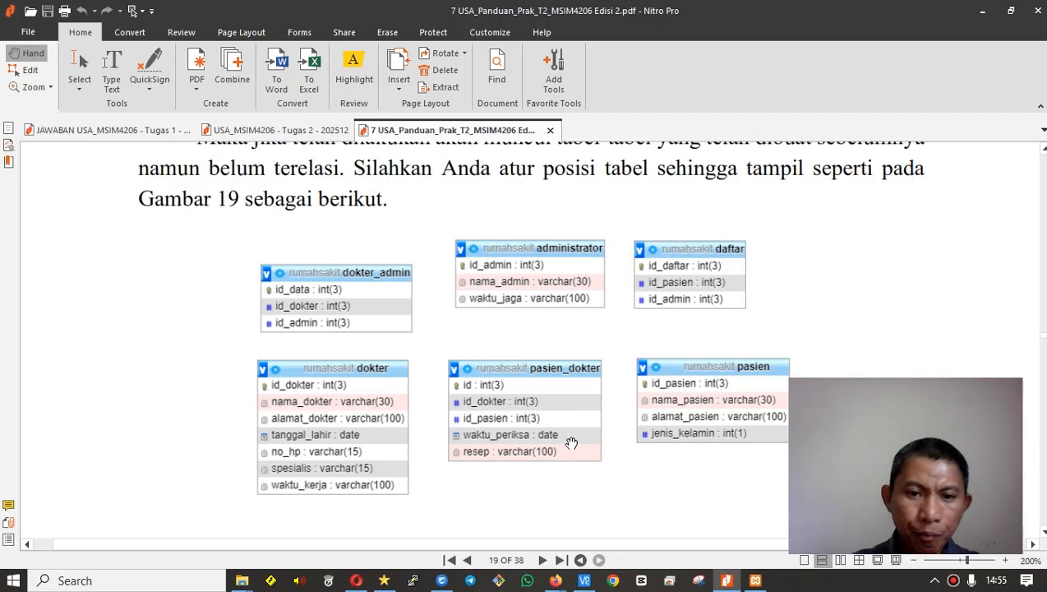
{"action": "key", "text": "alt+Tab"}
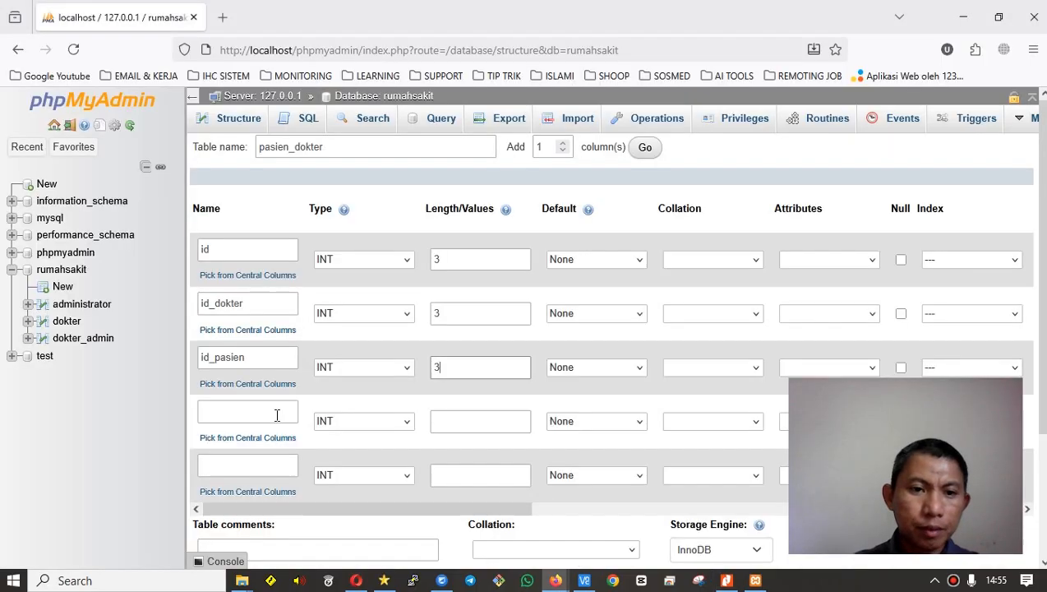
{"action": "left_click", "coordinate": [273, 414]}
{"action": "type", "text": "waktu_periksa"}
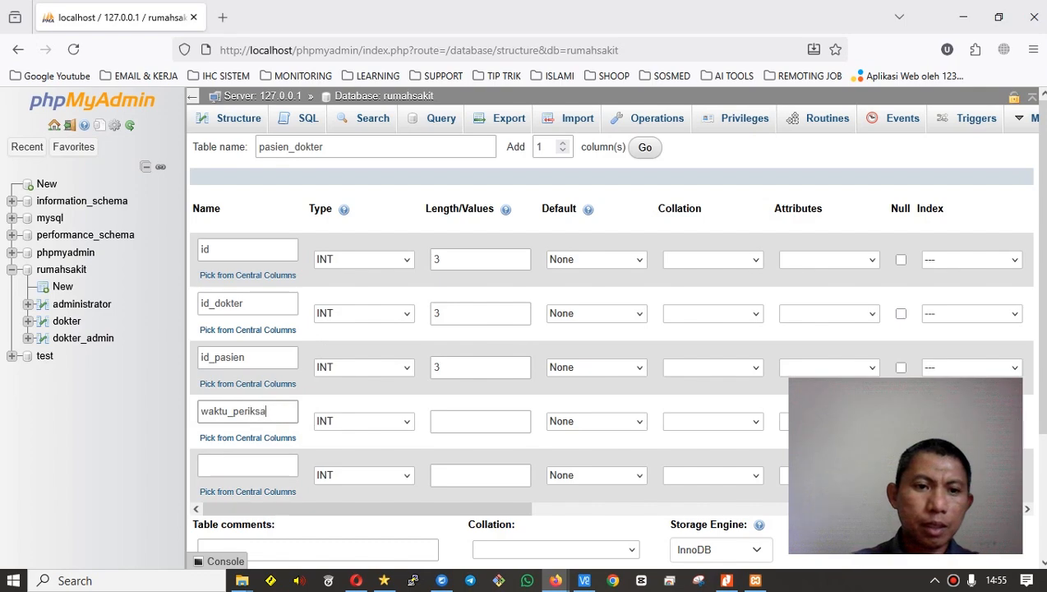
{"action": "left_click", "coordinate": [387, 423]}
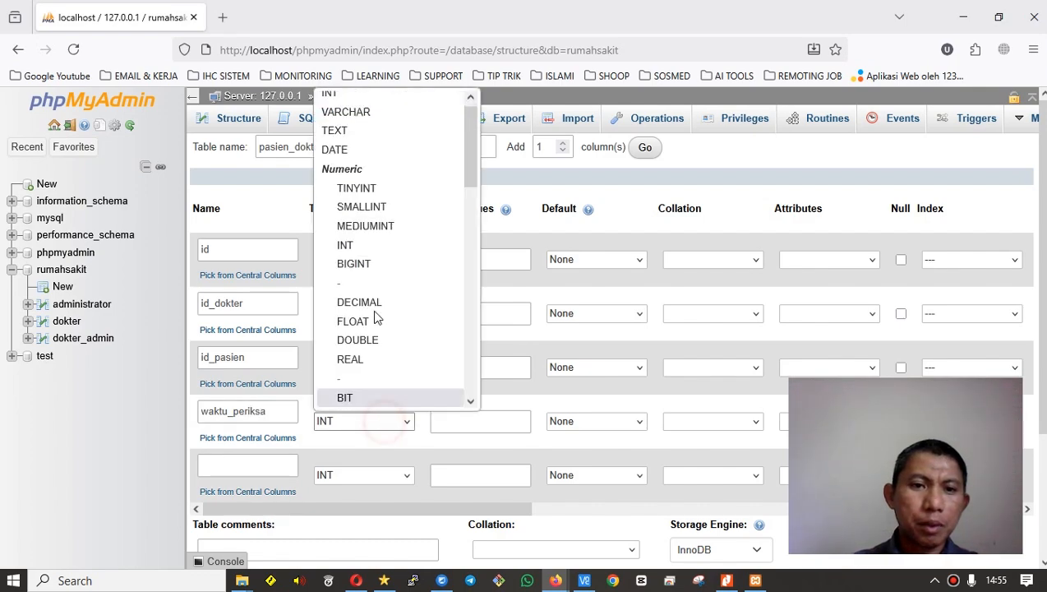
{"action": "left_click", "coordinate": [356, 150]}
Define the fifth pasien_dokter column as resep with type VARCHAR and length 100, checking the attribute against the PDF.
{"action": "left_click", "coordinate": [248, 466]}
{"action": "key", "text": "alt+Tab"}
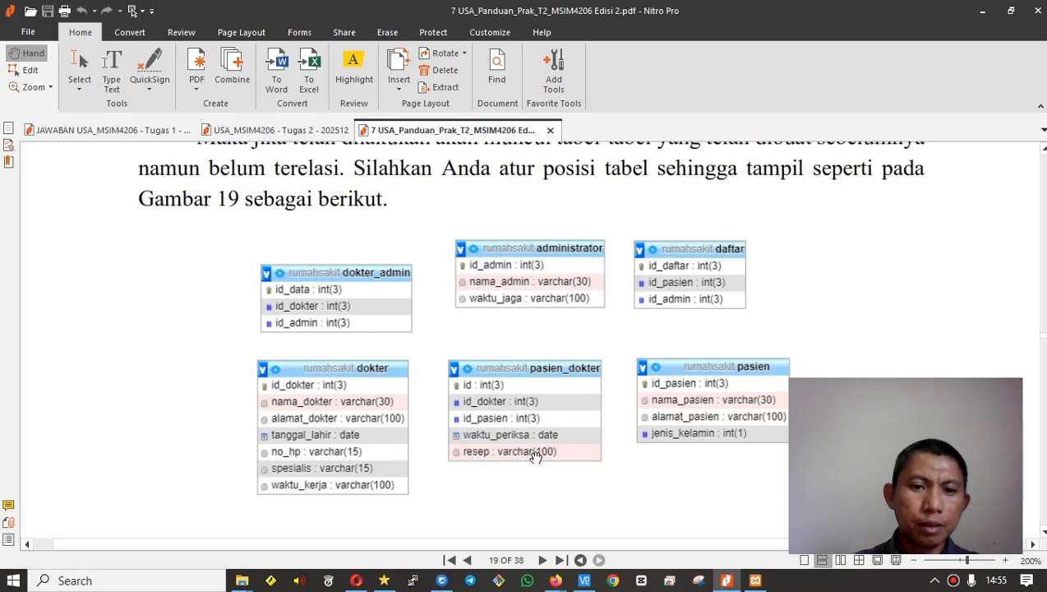
{"action": "key", "text": "alt+Tab"}
{"action": "type", "text": "rese"}
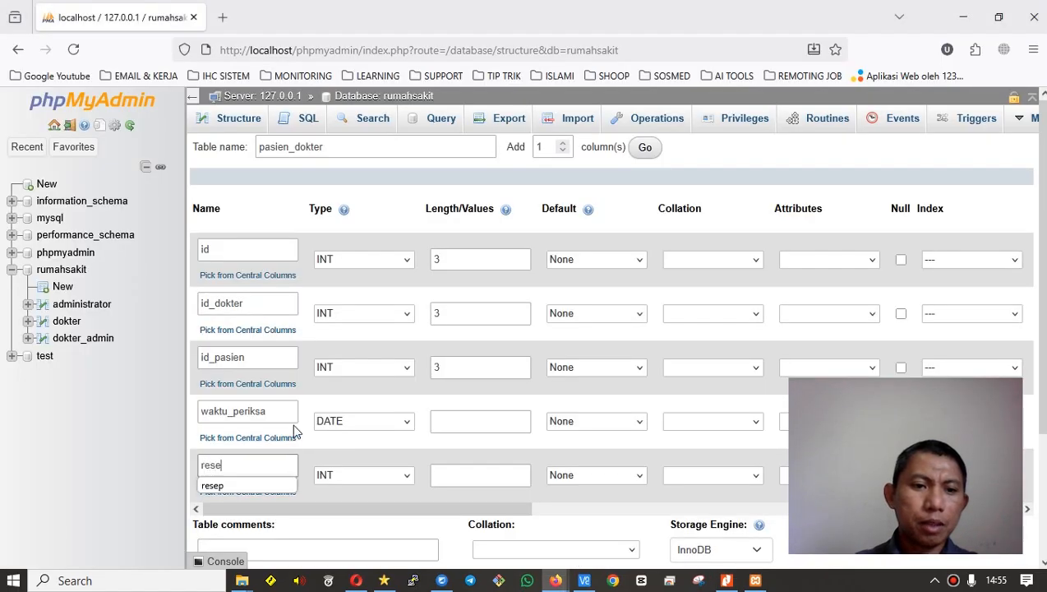
{"action": "left_click", "coordinate": [243, 485]}
{"action": "left_click", "coordinate": [374, 467]}
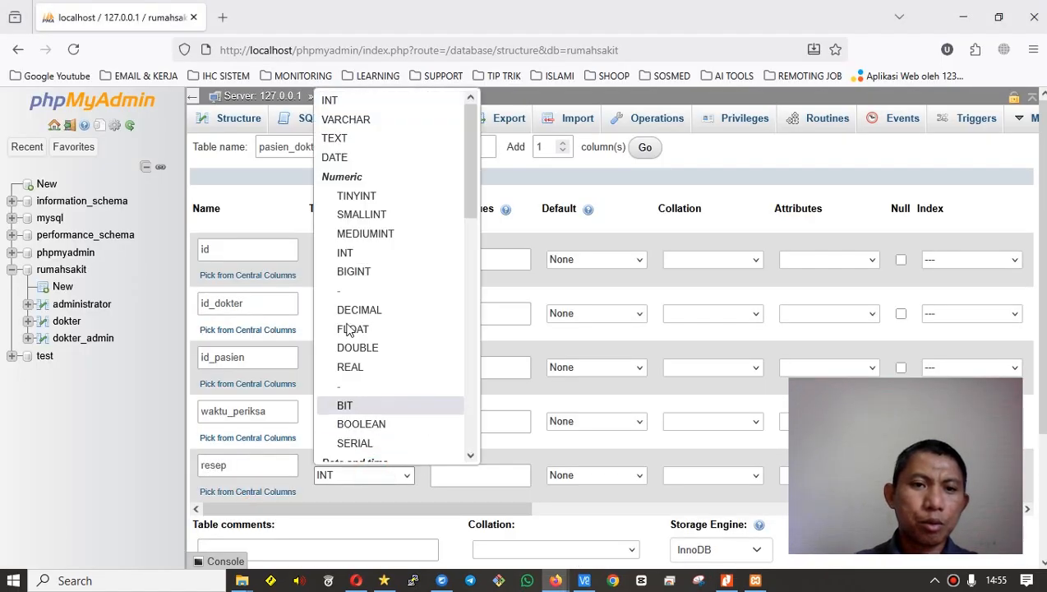
{"action": "left_click", "coordinate": [354, 120]}
{"action": "left_click", "coordinate": [454, 470]}
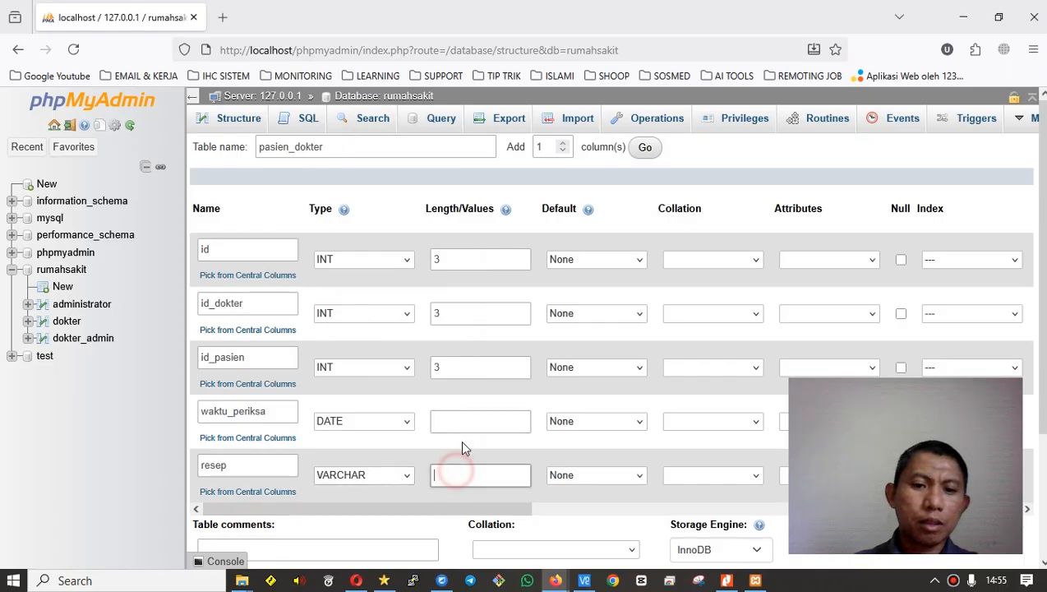
{"action": "type", "text": "100"}
{"action": "key", "text": "alt+Tab"}
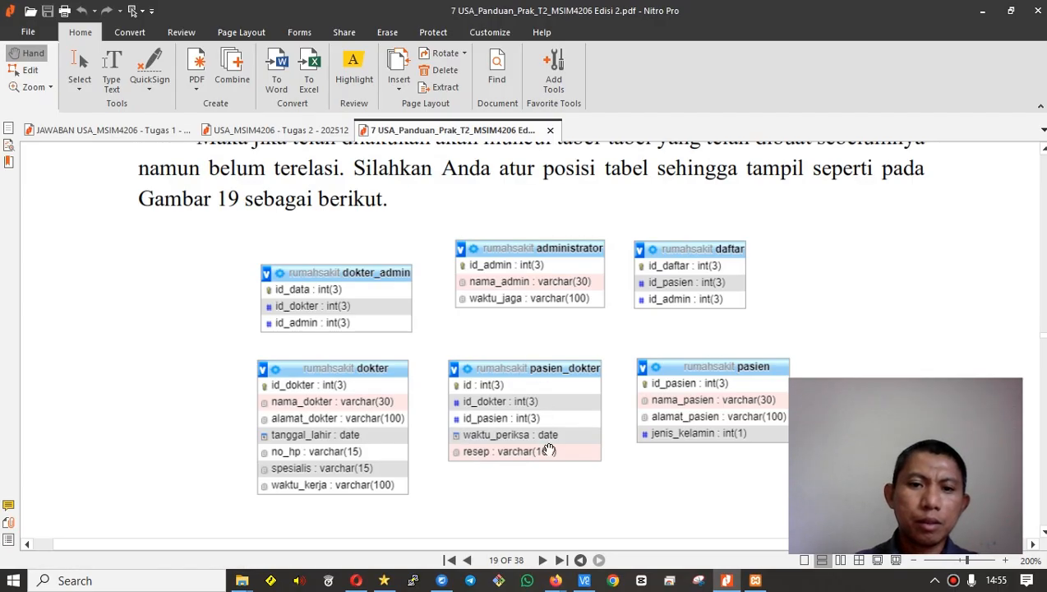
{"action": "key", "text": "alt+Tab"}
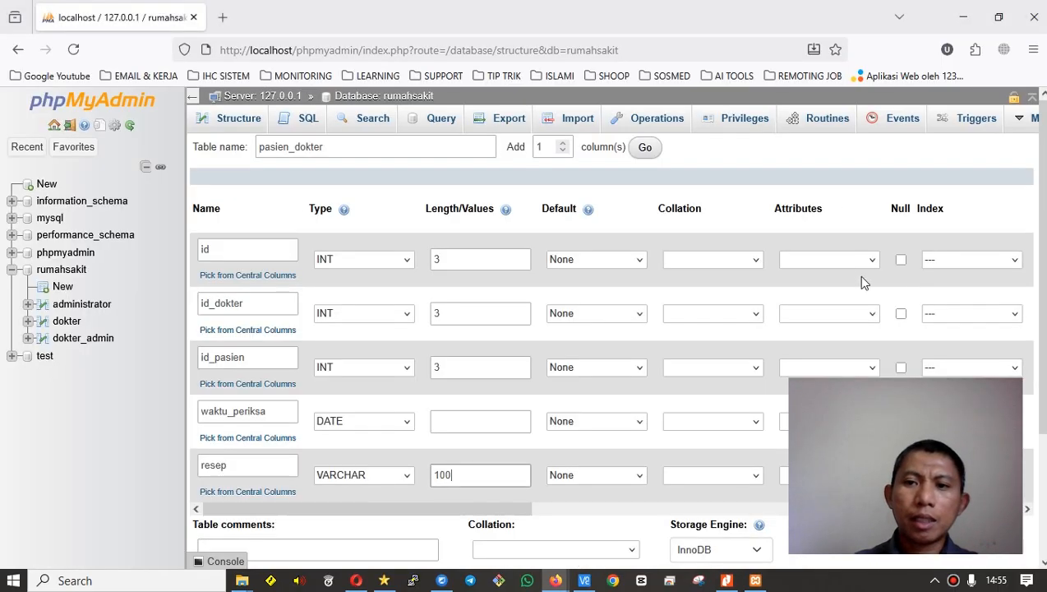
Make the id column the PRIMARY index of pasien_dokter and save the table.
{"action": "left_click", "coordinate": [987, 262]}
{"action": "left_click", "coordinate": [968, 300]}
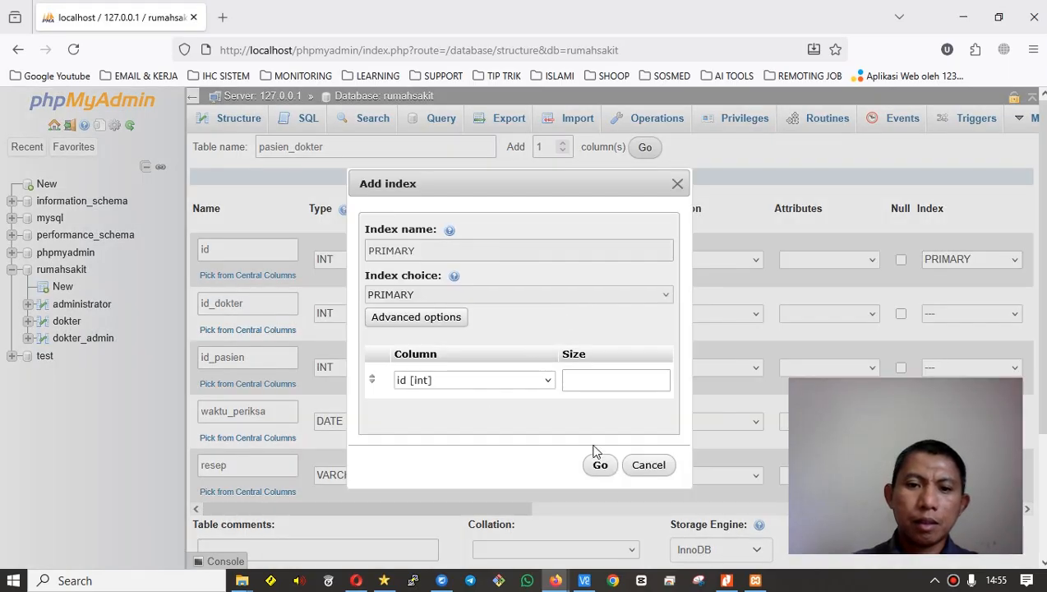
{"action": "left_click", "coordinate": [600, 464]}
{"action": "scroll", "coordinate": [477, 356], "scroll_direction": "down", "scroll_amount": 2}
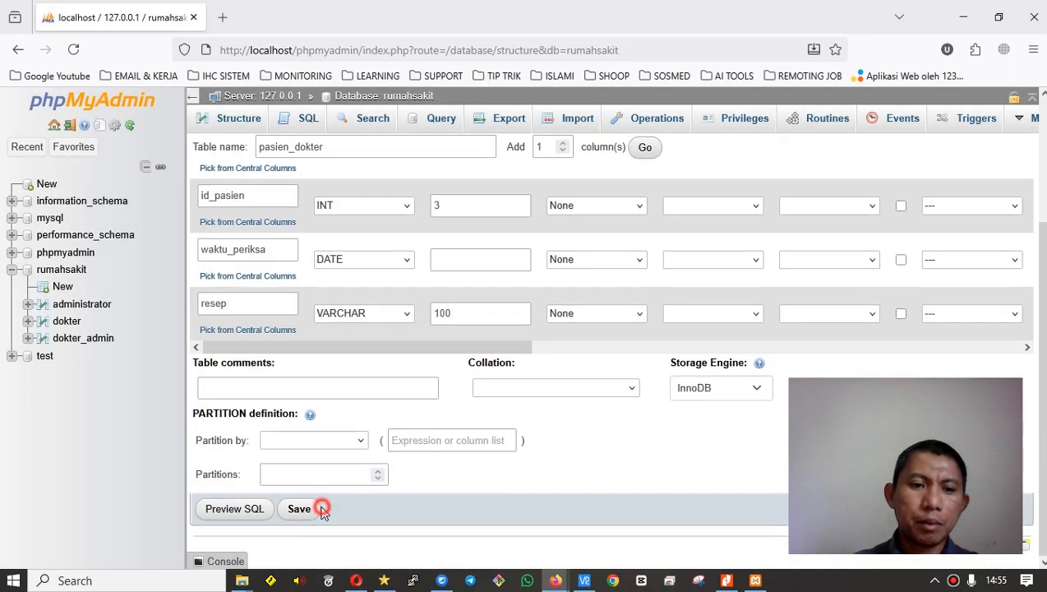
{"action": "left_click", "coordinate": [319, 509]}
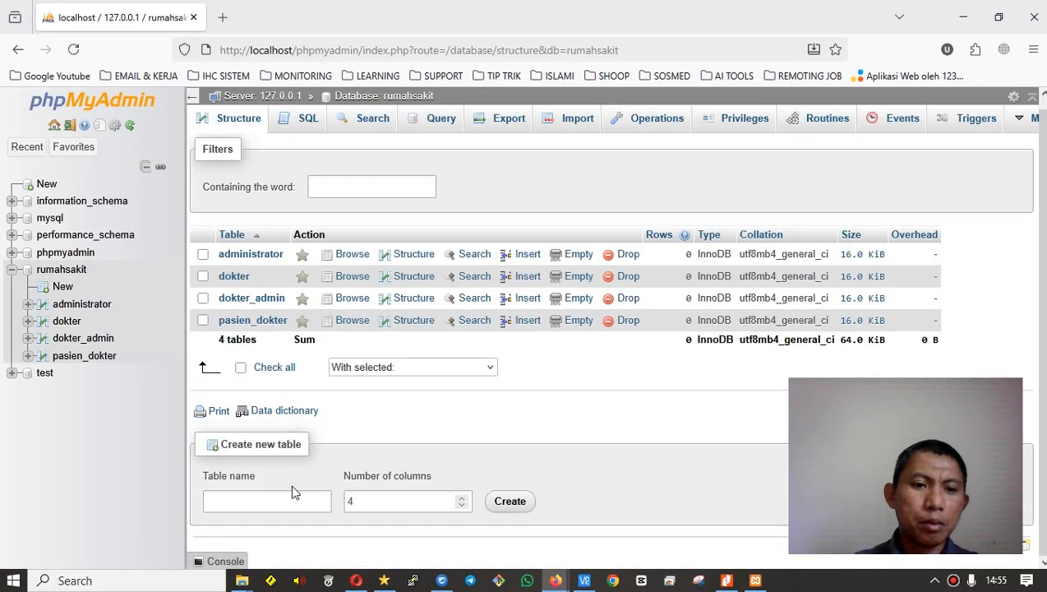
Start a new pasien table with 4 columns in the rumahsakit database, consulting Gambar 19 in the PDF.
{"action": "left_click", "coordinate": [289, 495]}
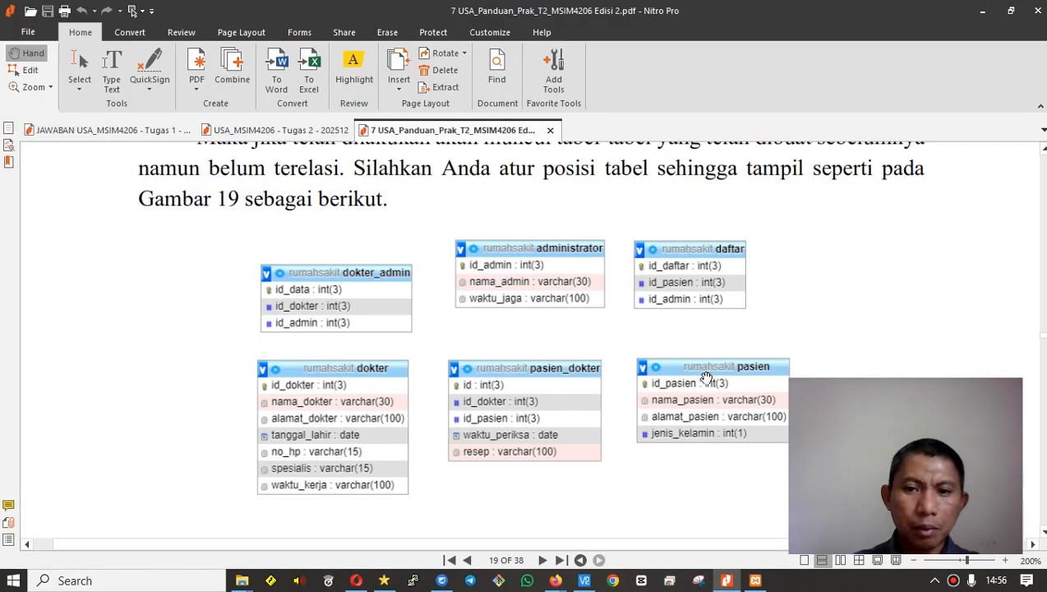
{"action": "left_click", "coordinate": [322, 417]}
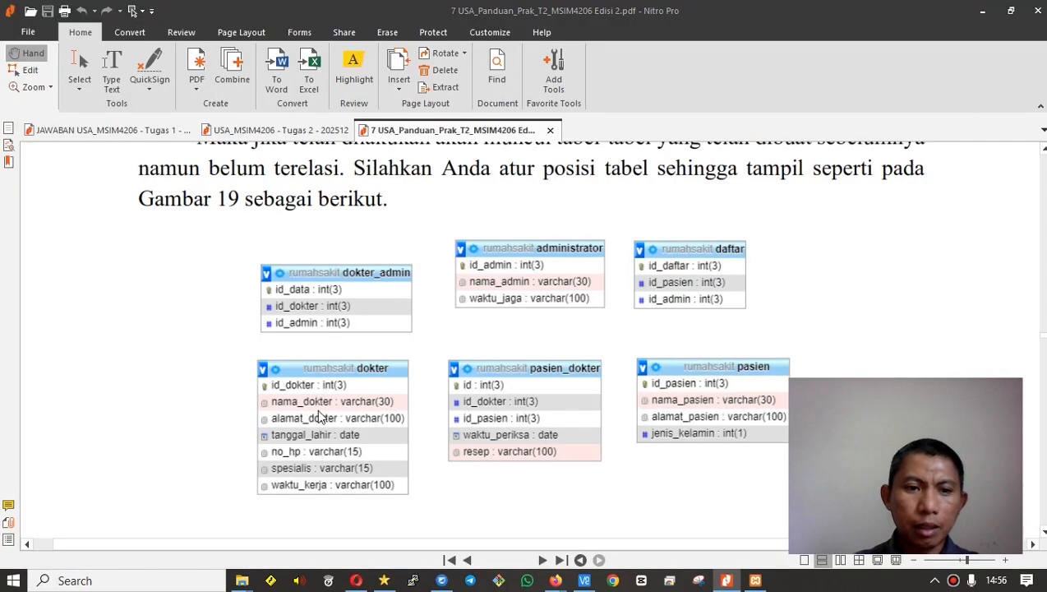
{"action": "key", "text": "alt+Tab"}
{"action": "type", "text": "pasein"}
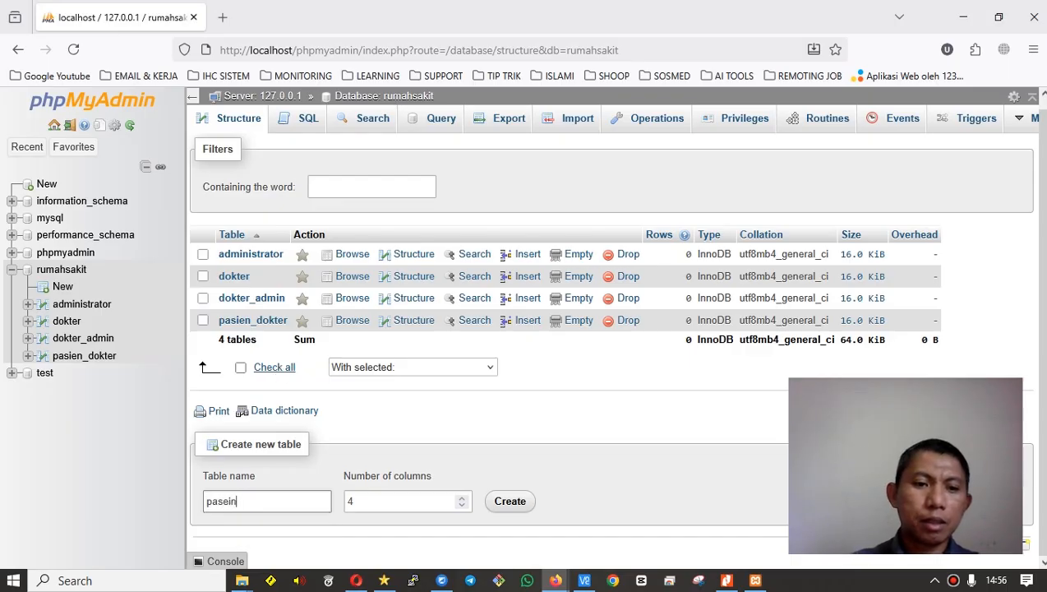
{"action": "key", "text": "alt+Tab"}
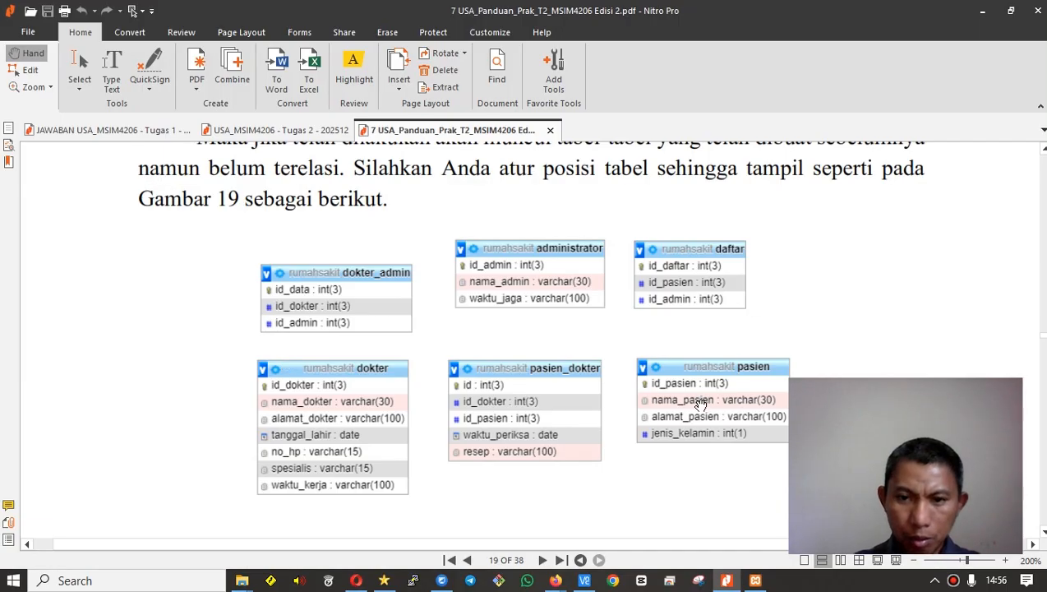
{"action": "key", "text": "alt+Tab"}
{"action": "double_click", "coordinate": [264, 499]}
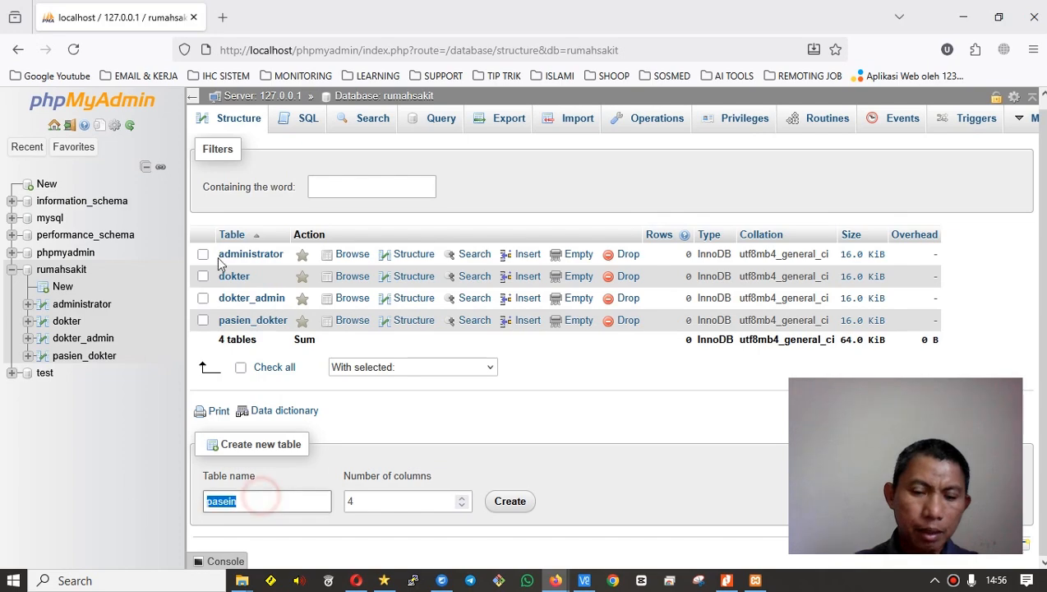
{"action": "type", "text": "pas"}
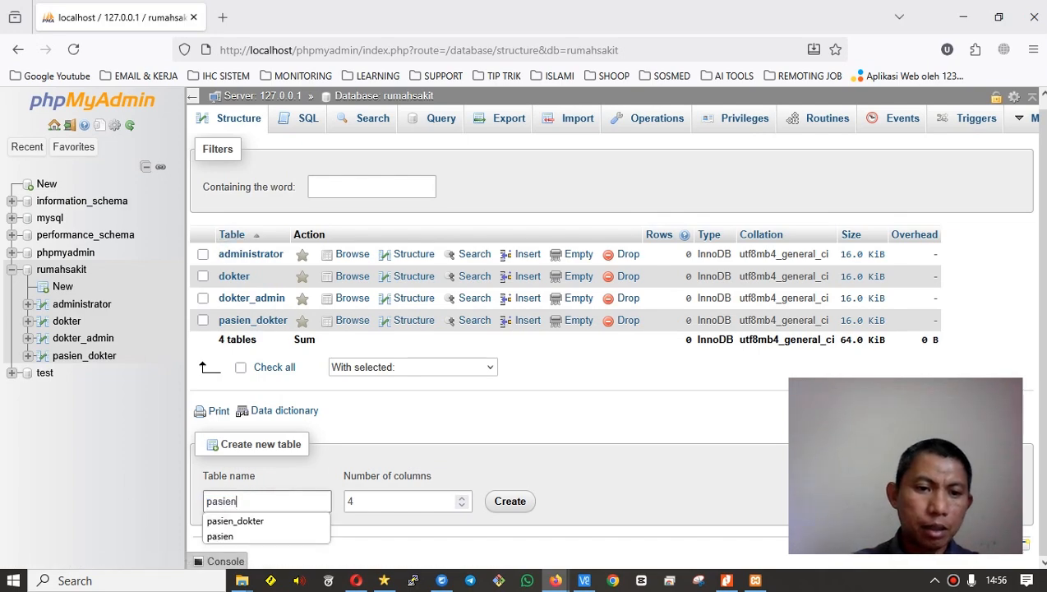
{"action": "type", "text": "ien"}
{"action": "left_click", "coordinate": [503, 500]}
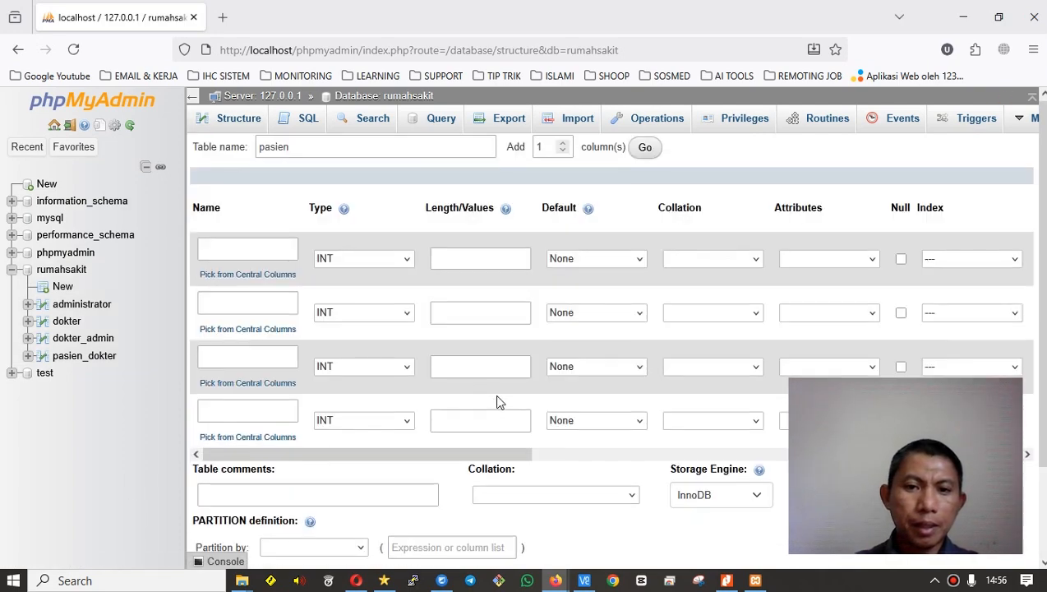
Define the first pasien column as id_pasien with length 3, checking the attribute in the PDF.
{"action": "left_click", "coordinate": [244, 248]}
{"action": "key", "text": "alt+Tab"}
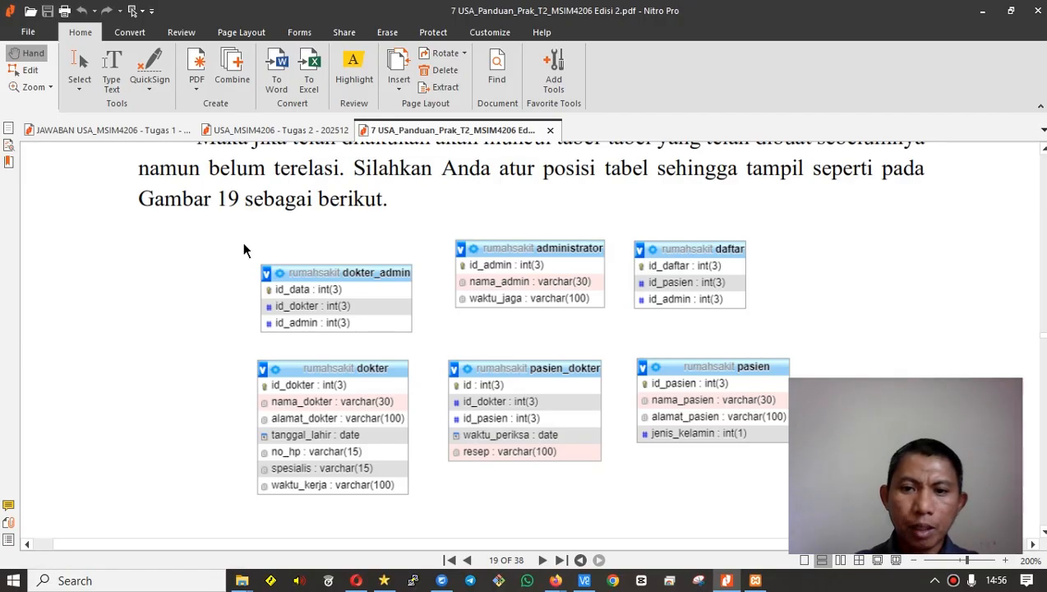
{"action": "key", "text": "alt+Tab"}
{"action": "type", "text": "id_"}
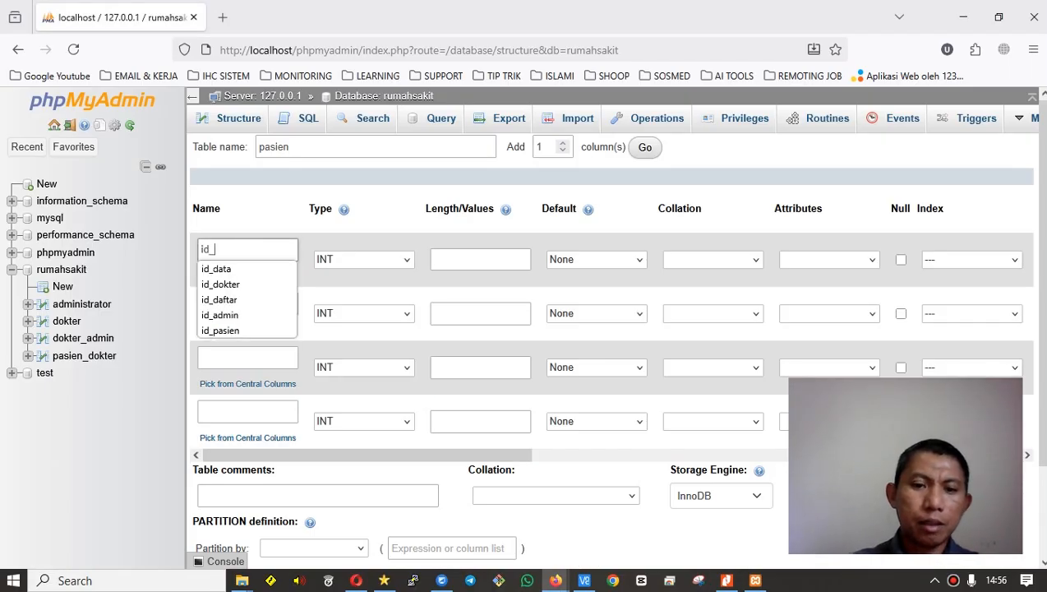
{"action": "type", "text": "pasien"}
{"action": "left_click", "coordinate": [523, 255]}
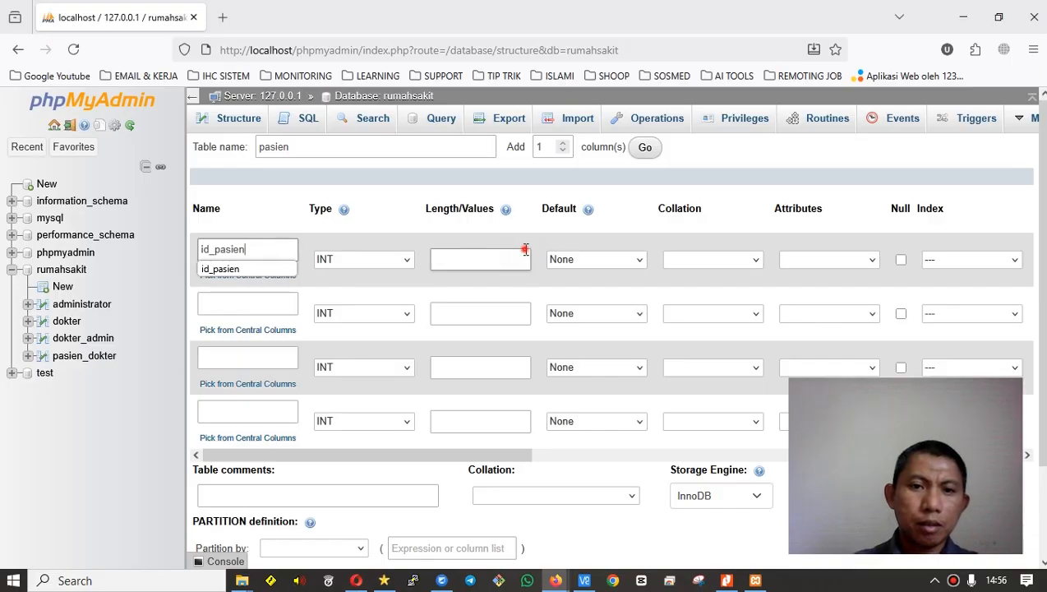
{"action": "type", "text": "3"}
Define the second pasien column as nama_pasien with type VARCHAR and length 30, checking the attribute in the PDF.
{"action": "key", "text": "alt+Tab"}
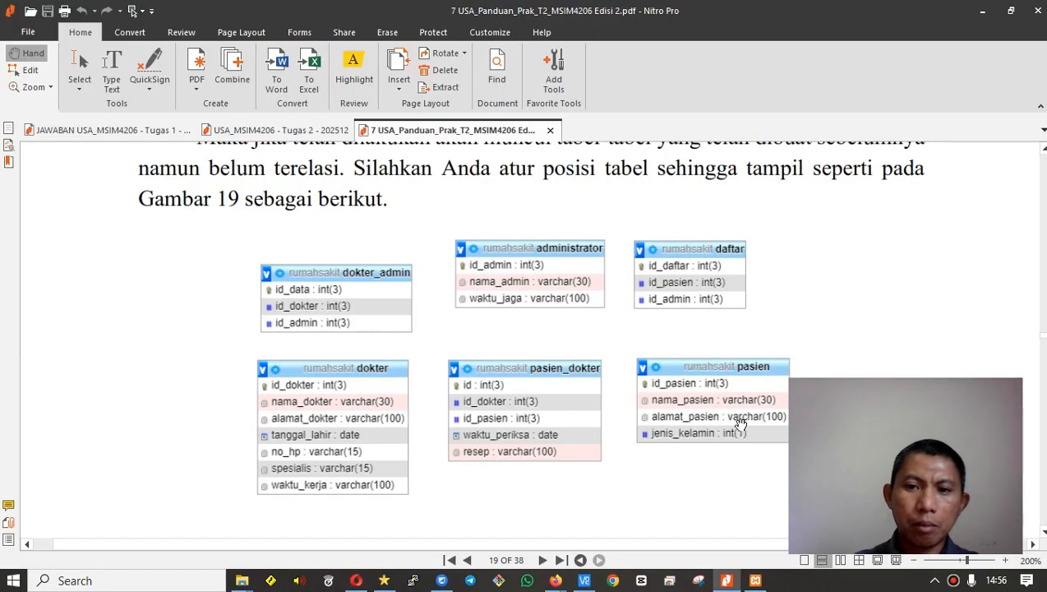
{"action": "key", "text": "alt+Tab"}
{"action": "left_click", "coordinate": [258, 305]}
{"action": "type", "text": "nam"}
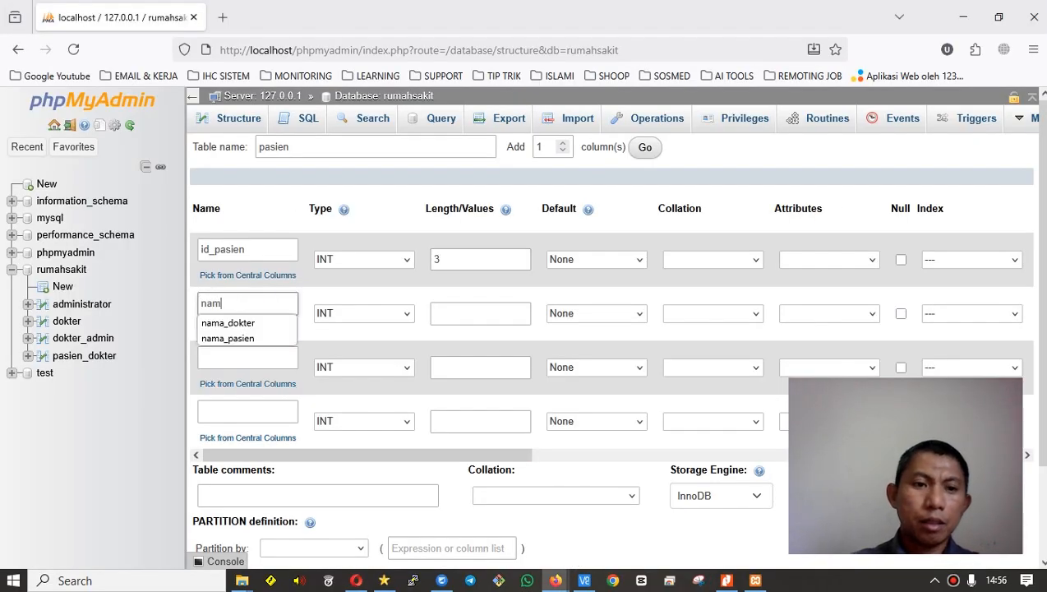
{"action": "type", "text": "a_pasien"}
{"action": "key", "text": "alt+Tab"}
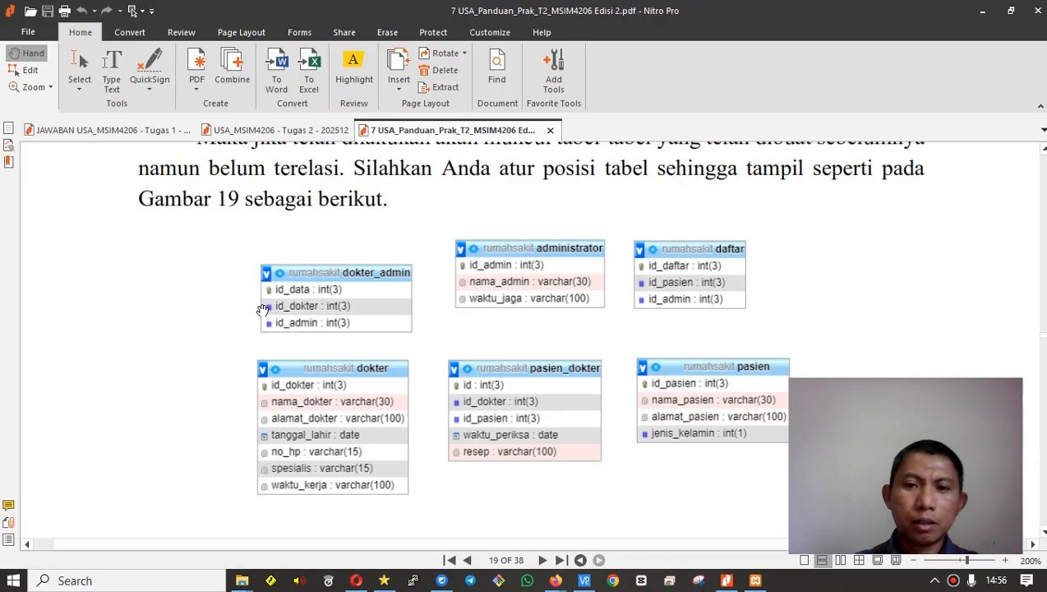
{"action": "key", "text": "alt+Tab"}
{"action": "left_click", "coordinate": [404, 317]}
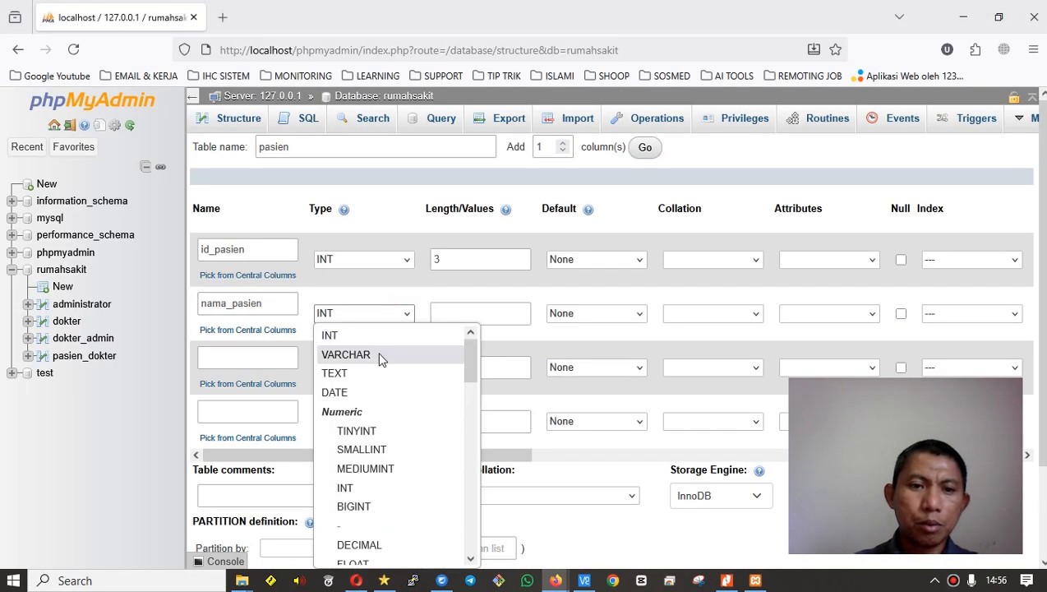
{"action": "left_click", "coordinate": [379, 356]}
{"action": "left_click", "coordinate": [460, 311]}
{"action": "type", "text": "30"}
Define the third pasien column as alamat_pasien with type VARCHAR and length 100, checking the attribute in the PDF.
{"action": "key", "text": "alt+Tab"}
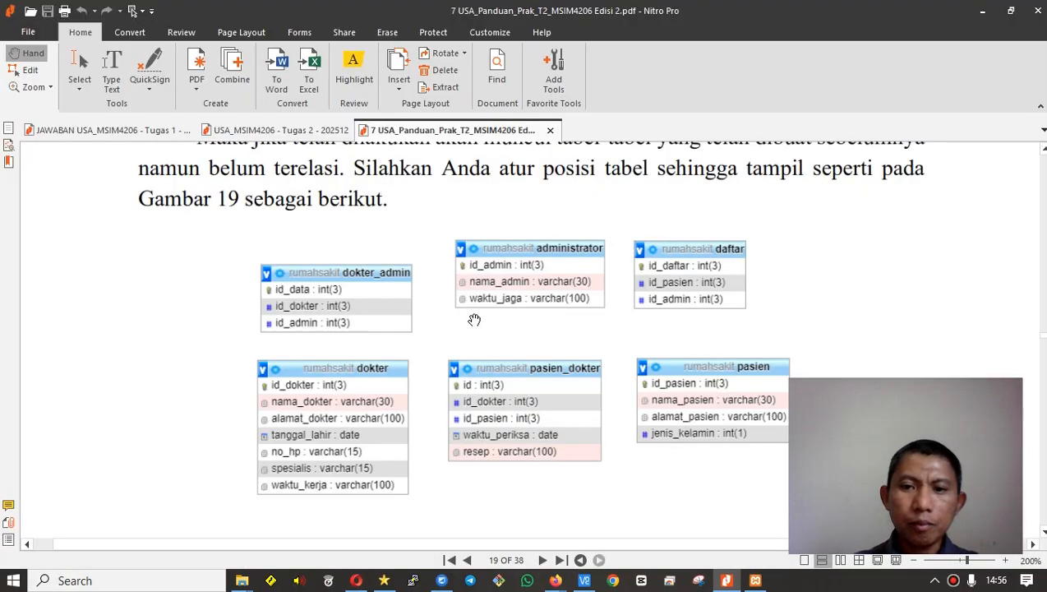
{"action": "key", "text": "alt+Tab"}
{"action": "left_click", "coordinate": [283, 360]}
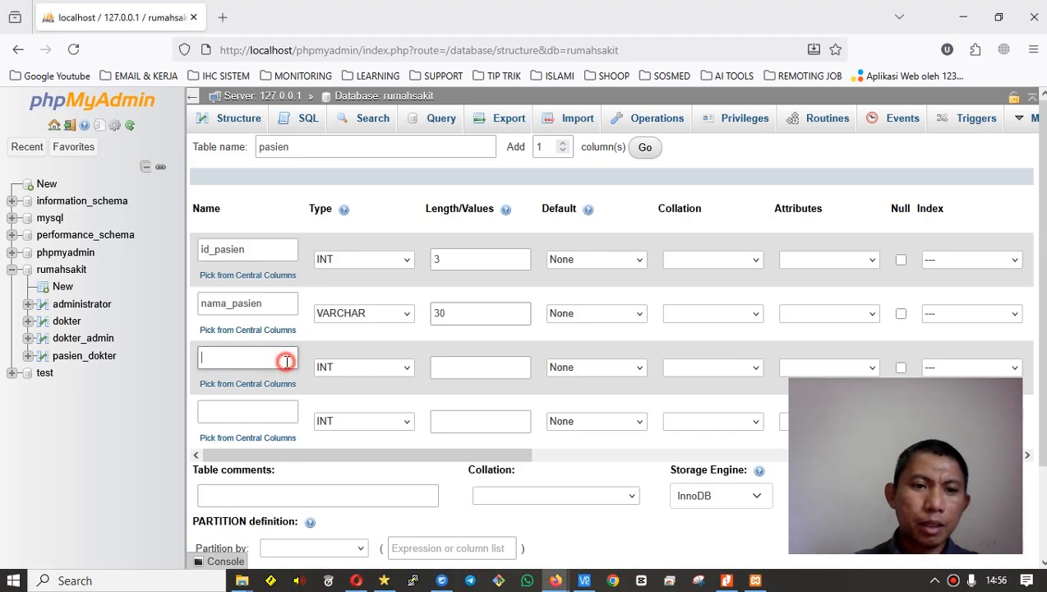
{"action": "type", "text": "alamat_pasie"}
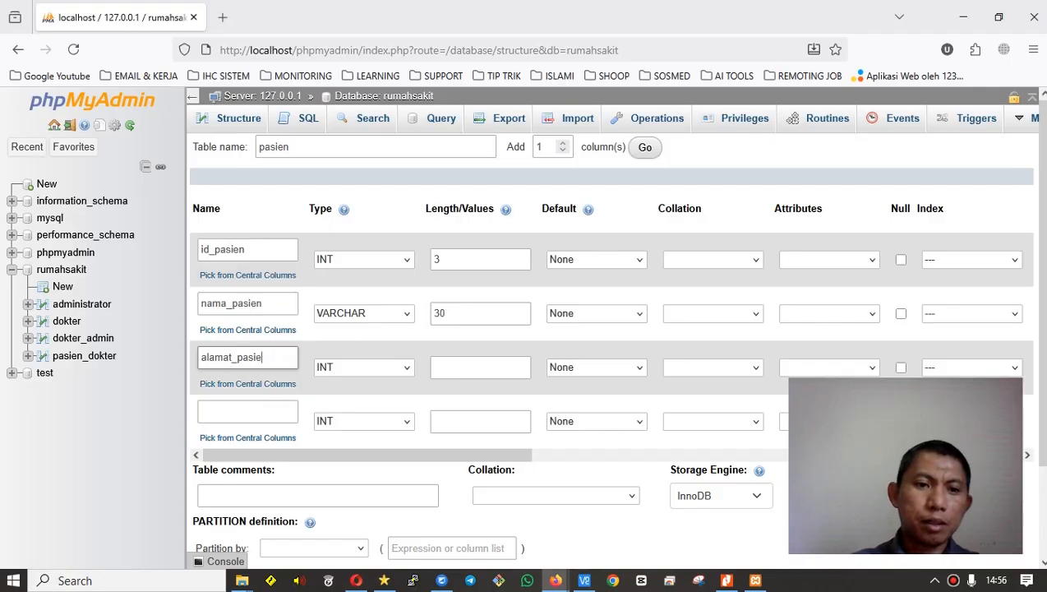
{"action": "key", "text": "alt+Tab"}
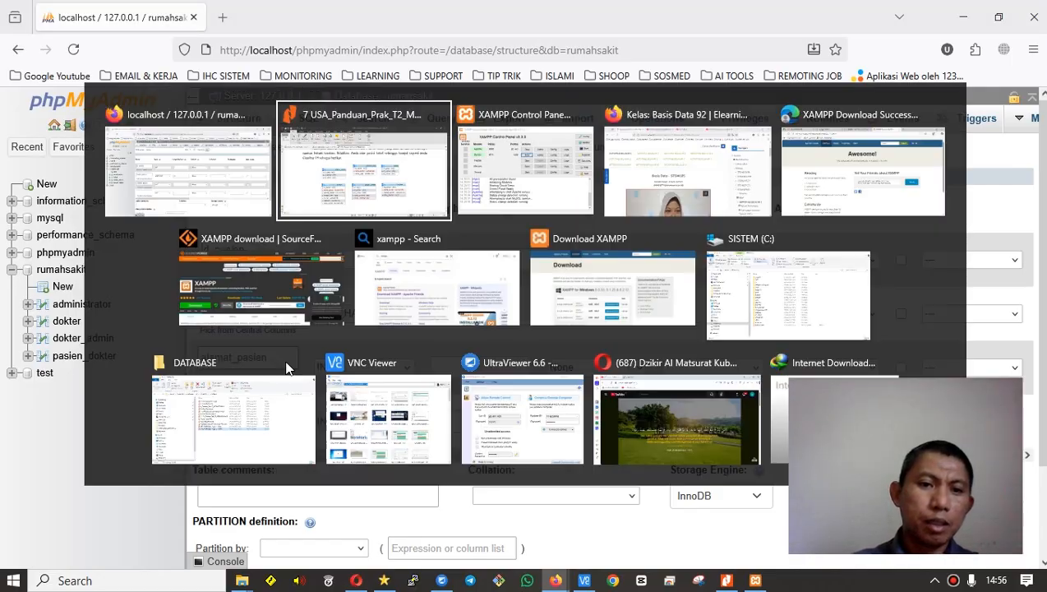
{"action": "key", "text": "alt+Tab"}
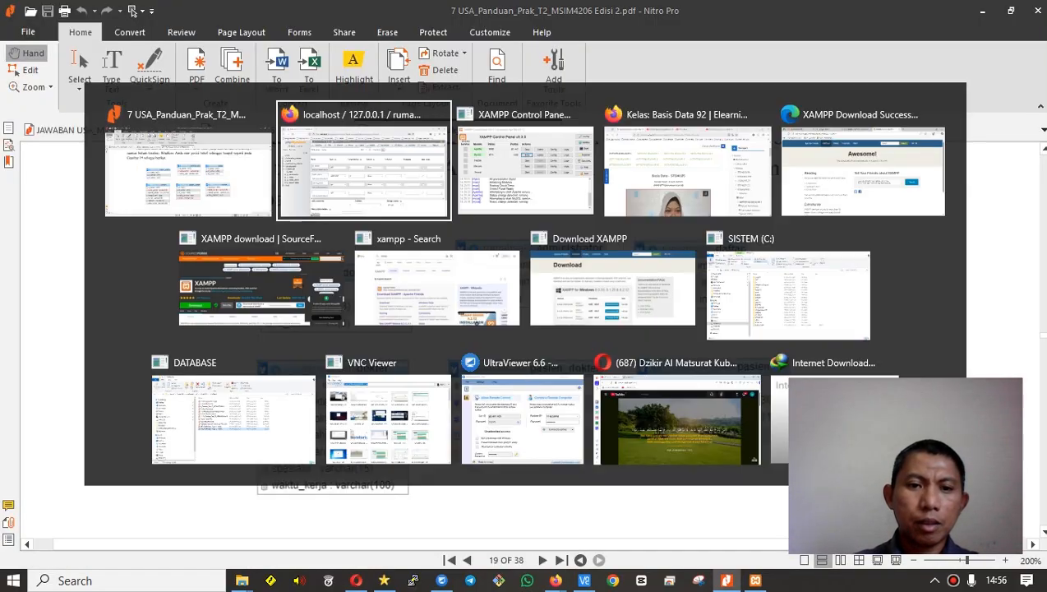
{"action": "left_click", "coordinate": [460, 367]}
{"action": "left_click", "coordinate": [411, 376]}
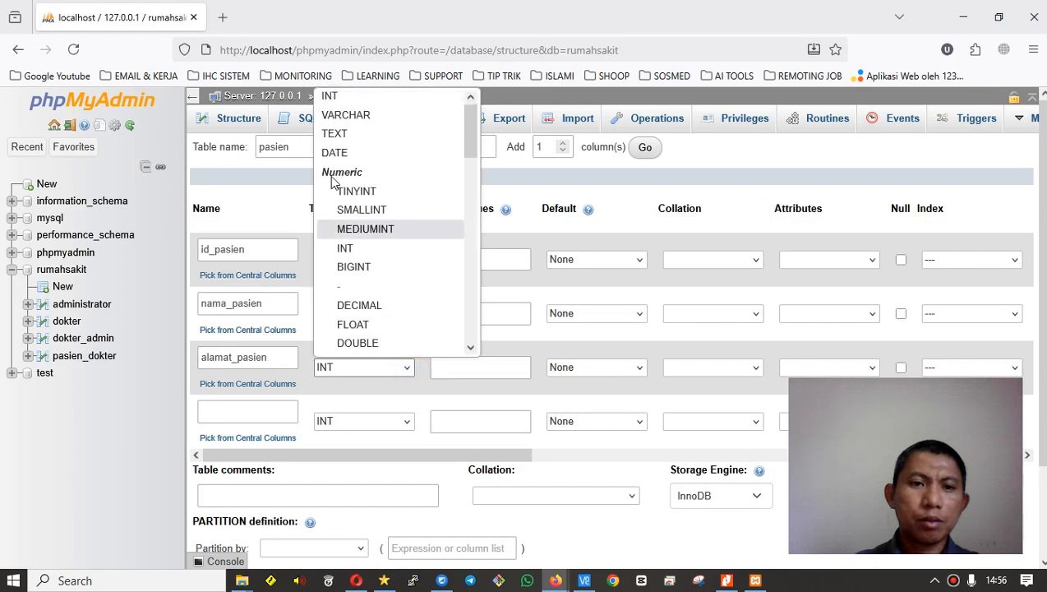
{"action": "left_click", "coordinate": [361, 113]}
{"action": "left_click", "coordinate": [482, 369]}
{"action": "type", "text": "100"}
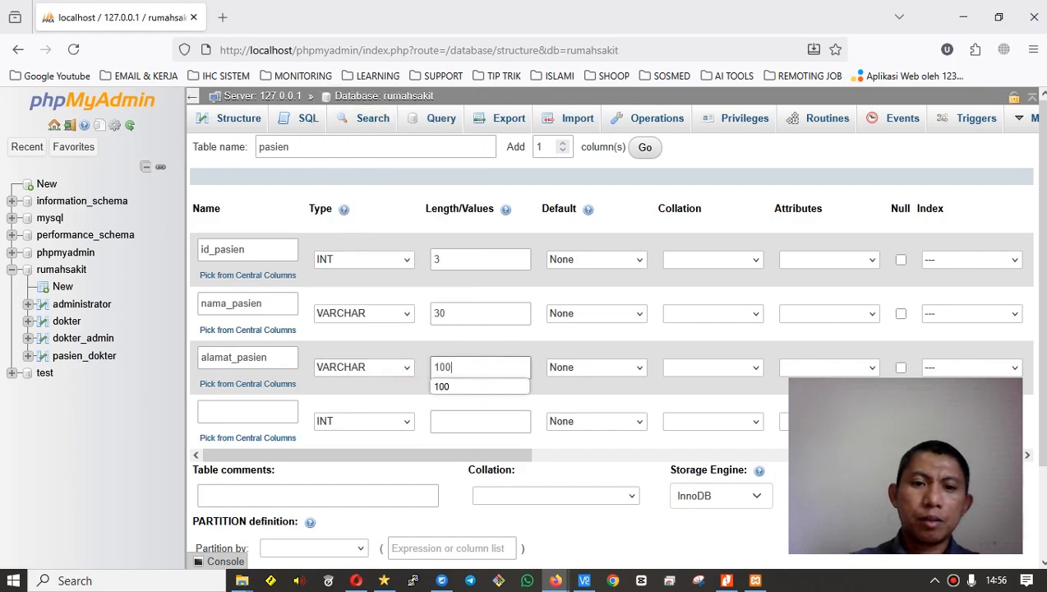
Define the fourth pasien column as jenis_kelamin with length 1, checking the attribute in the PDF.
{"action": "key", "text": "alt+Tab"}
{"action": "scroll", "coordinate": [684, 384], "scroll_direction": "down", "scroll_amount": 3}
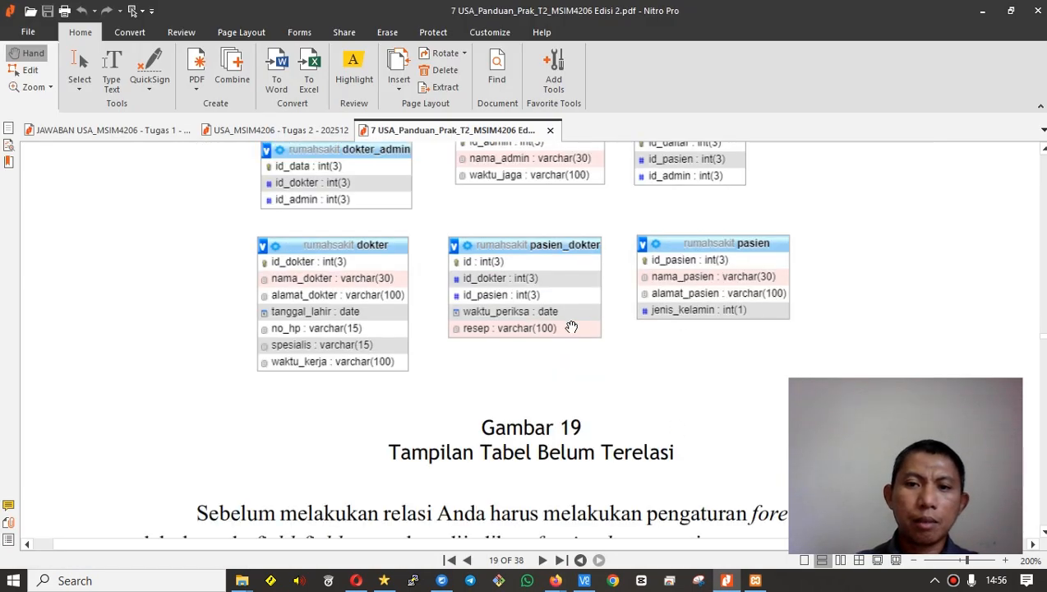
{"action": "key", "text": "alt+Tab"}
{"action": "left_click", "coordinate": [287, 417]}
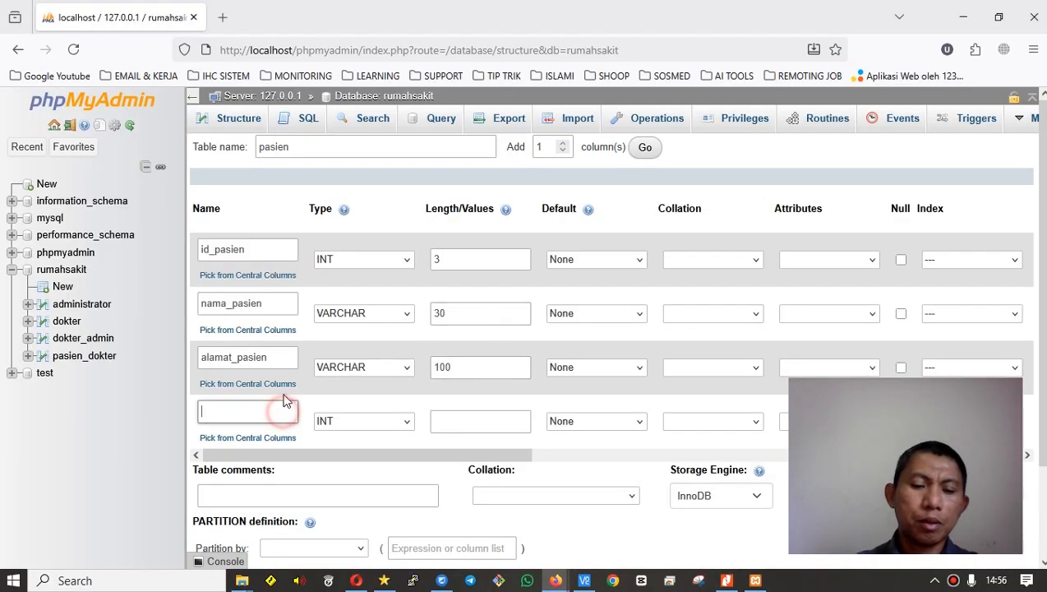
{"action": "type", "text": "jenis_kel"}
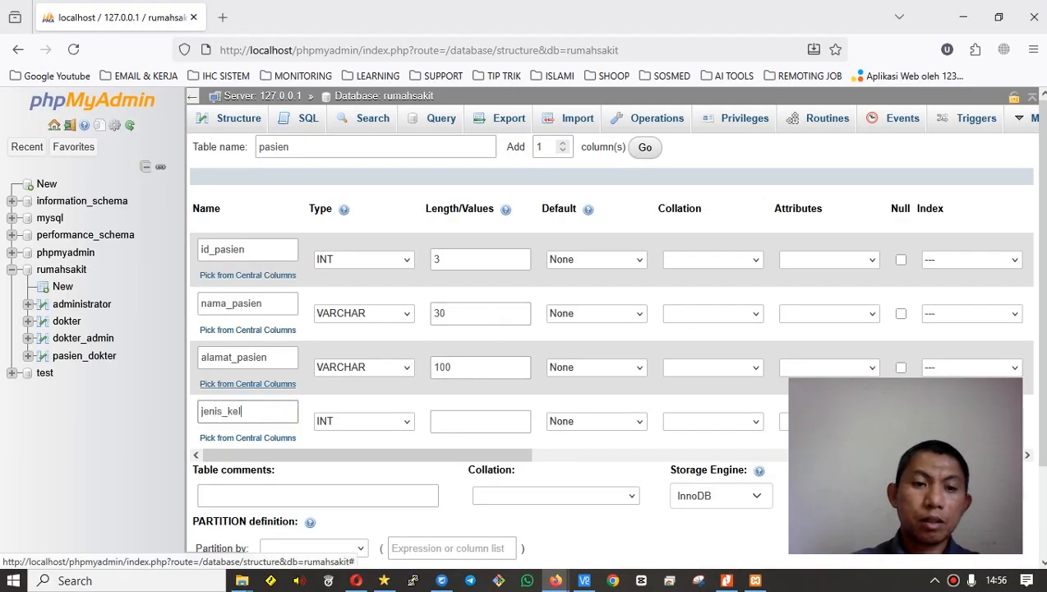
{"action": "type", "text": "aim"}
{"action": "key", "text": "BackSpace"}
{"action": "key", "text": "BackSpace"}
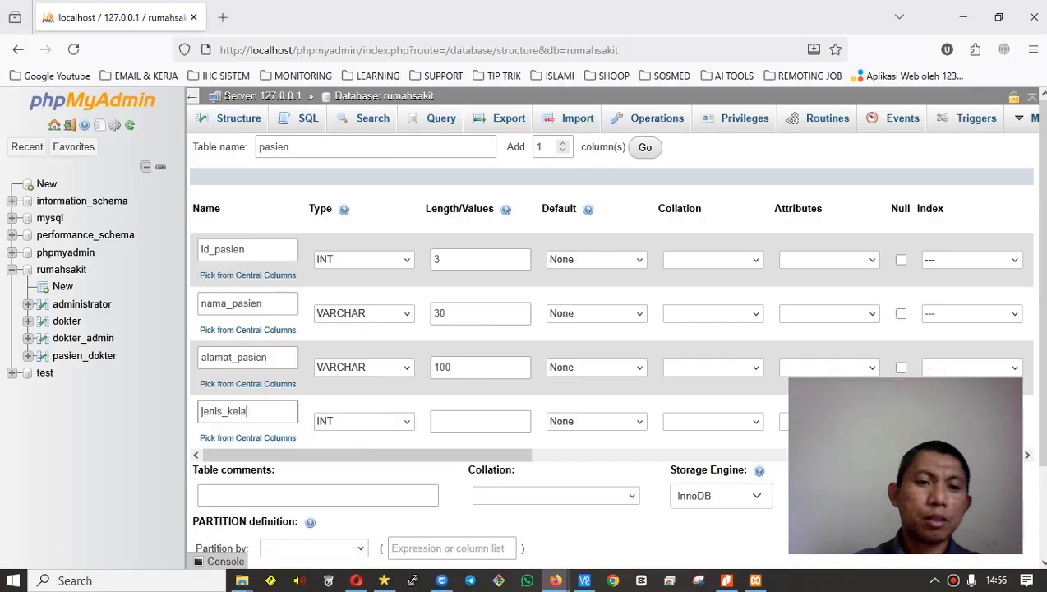
{"action": "left_click", "coordinate": [474, 419]}
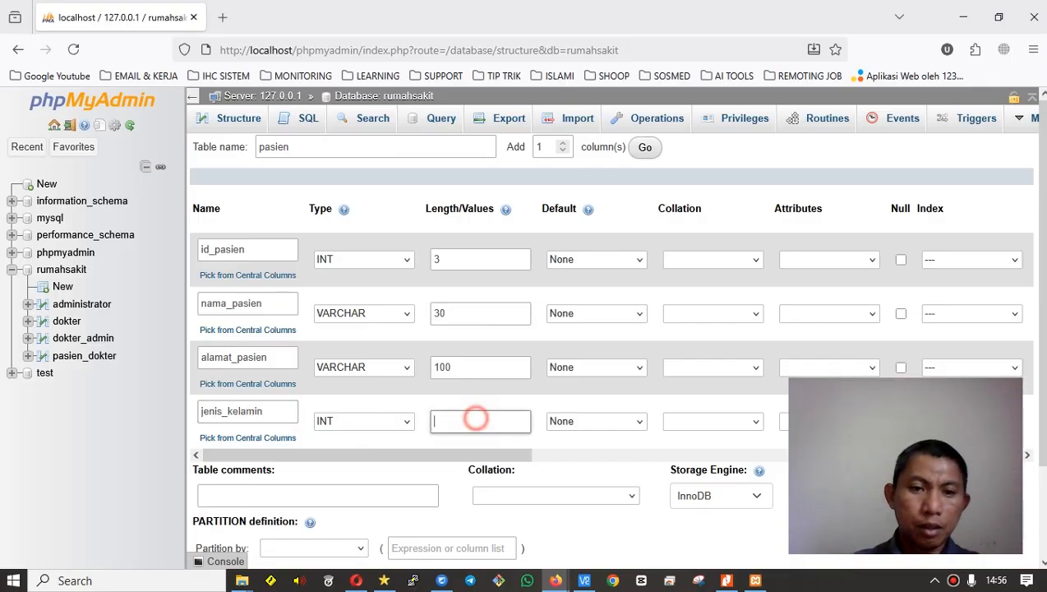
{"action": "key", "text": "alt+Tab"}
{"action": "key", "text": "alt+Tab"}
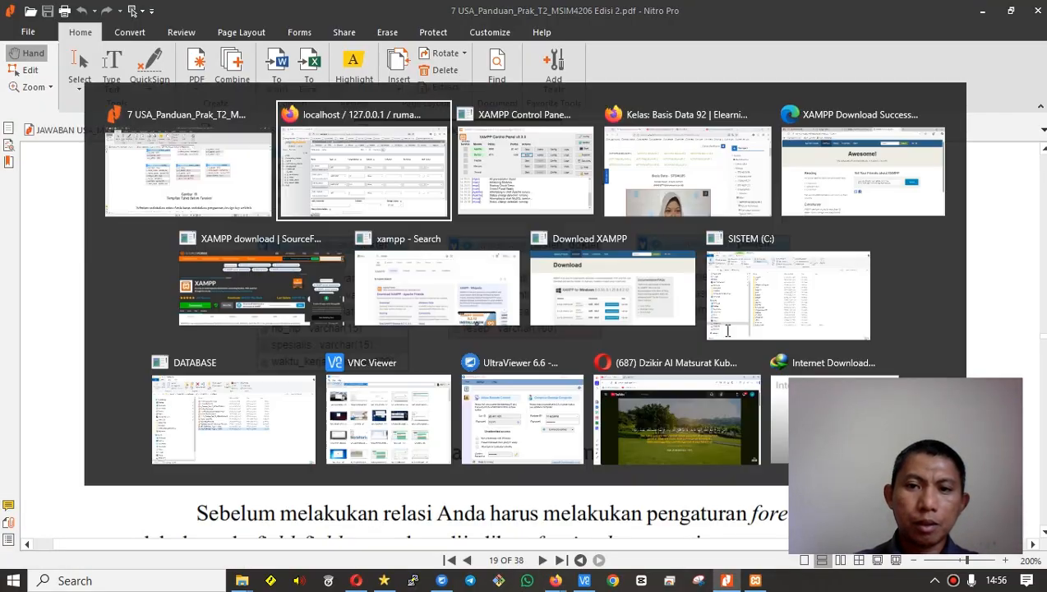
{"action": "type", "text": "1"}
Set id_pasien as the primary key and save the pasien table.
{"action": "left_click", "coordinate": [976, 262]}
{"action": "left_click", "coordinate": [956, 301]}
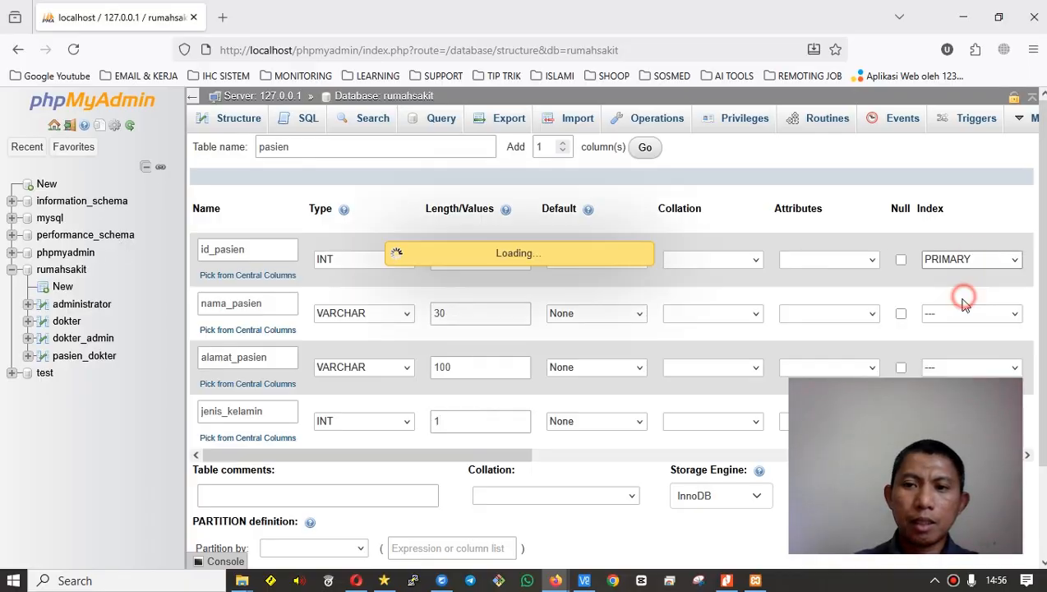
{"action": "left_click", "coordinate": [601, 465]}
{"action": "scroll", "coordinate": [479, 393], "scroll_direction": "down", "scroll_amount": 3}
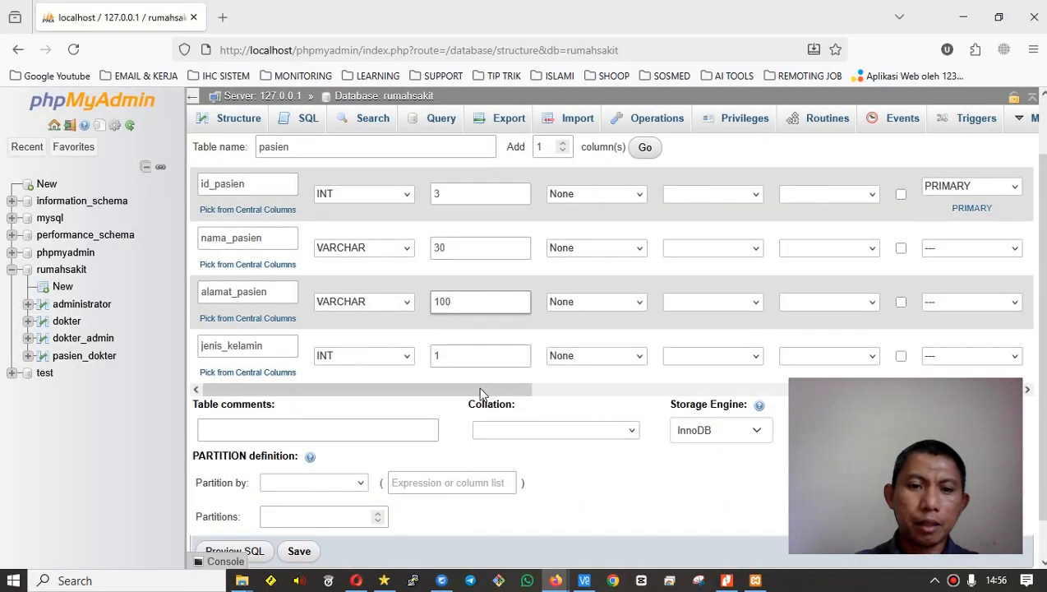
{"action": "left_click", "coordinate": [312, 509]}
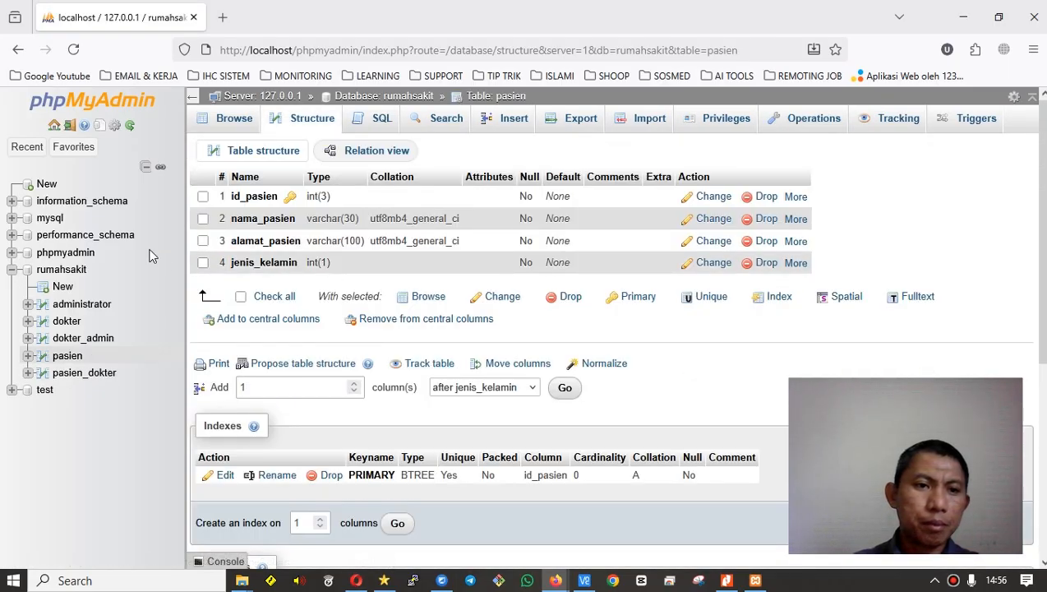
Review the rumahsakit table list and read the PDF's foreign key instructions through the illustration of the dokter_admin table.
{"action": "left_click", "coordinate": [64, 271]}
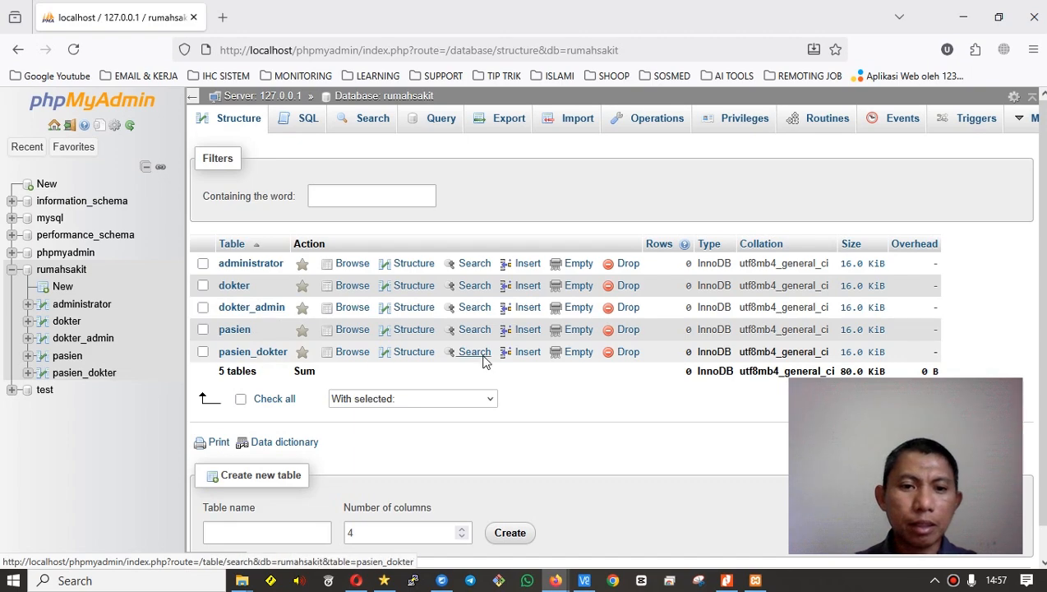
{"action": "key", "text": "alt+Tab"}
{"action": "scroll", "coordinate": [646, 351], "scroll_direction": "down", "scroll_amount": 3}
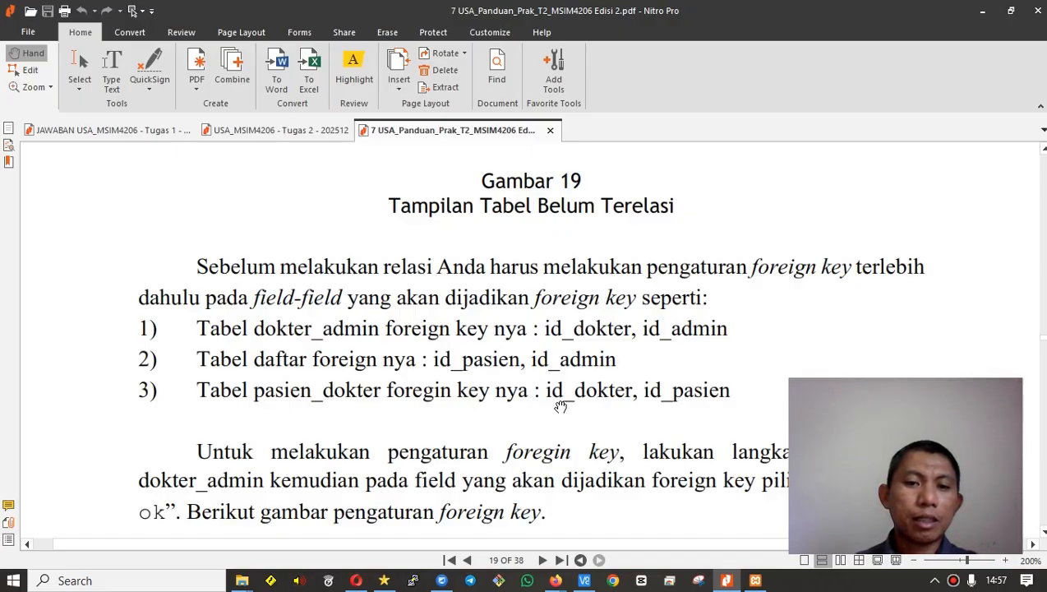
{"action": "scroll", "coordinate": [752, 352], "scroll_direction": "down", "scroll_amount": 3}
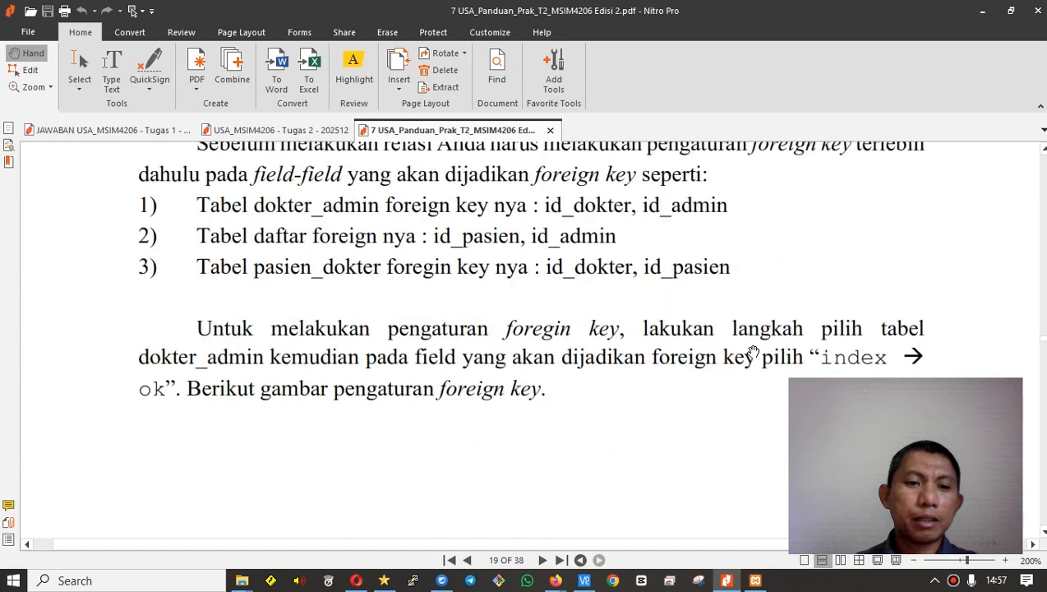
{"action": "scroll", "coordinate": [434, 358], "scroll_direction": "down", "scroll_amount": 3}
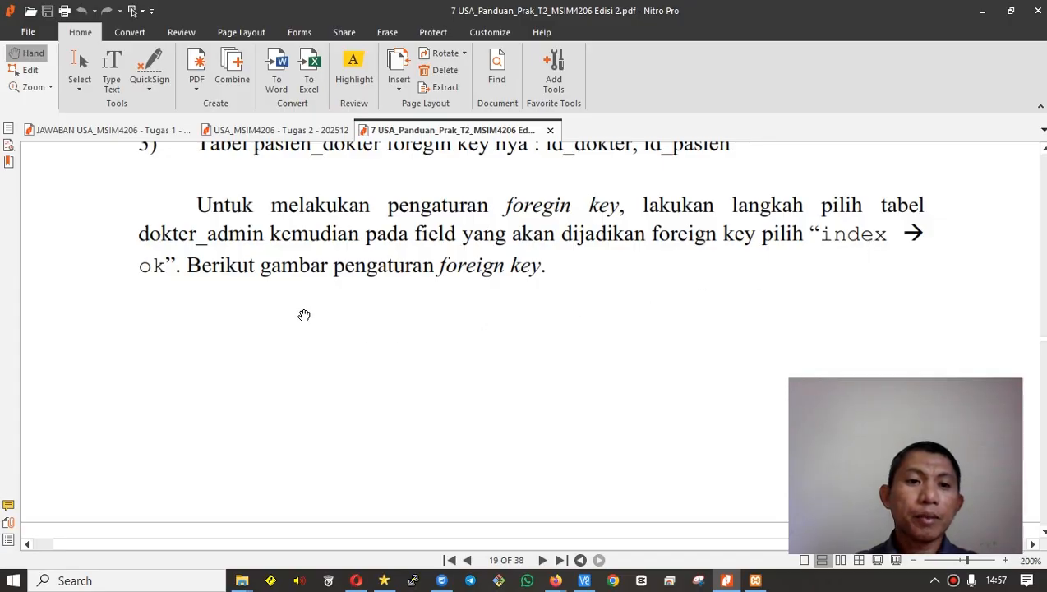
{"action": "scroll", "coordinate": [473, 296], "scroll_direction": "down", "scroll_amount": 8}
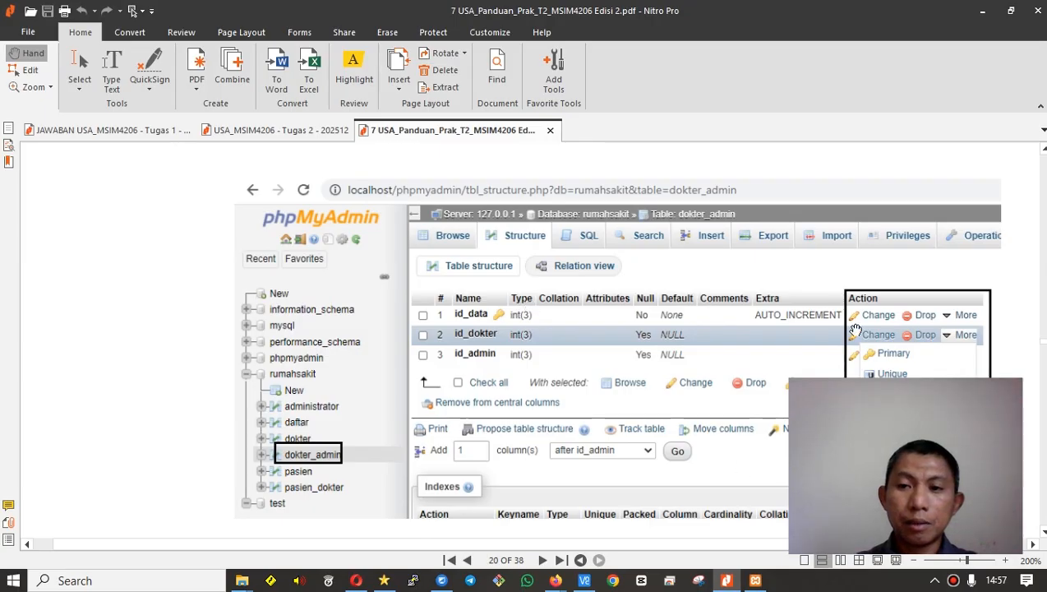
Open the structure of the dokter_admin table in phpMyAdmin, comparing it with the illustration in the PDF.
{"action": "key", "text": "alt+Tab"}
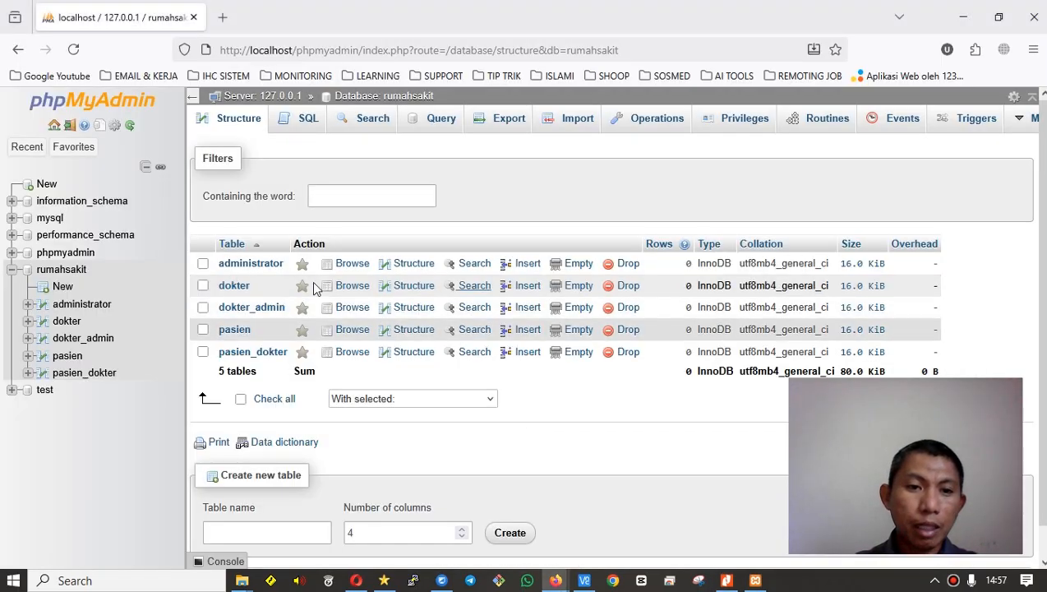
{"action": "left_click", "coordinate": [261, 308]}
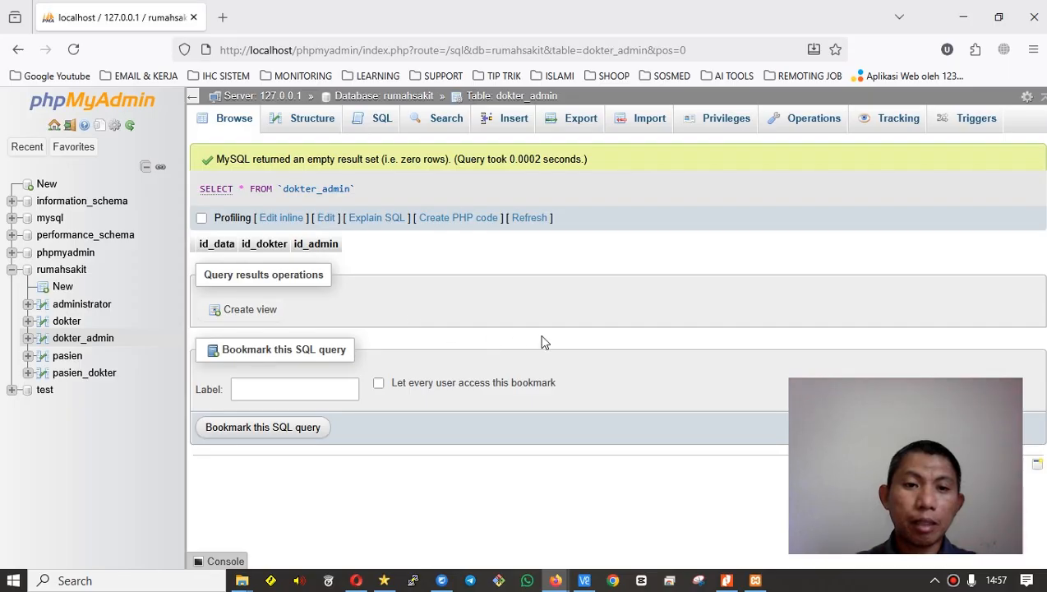
{"action": "key", "text": "alt+Tab"}
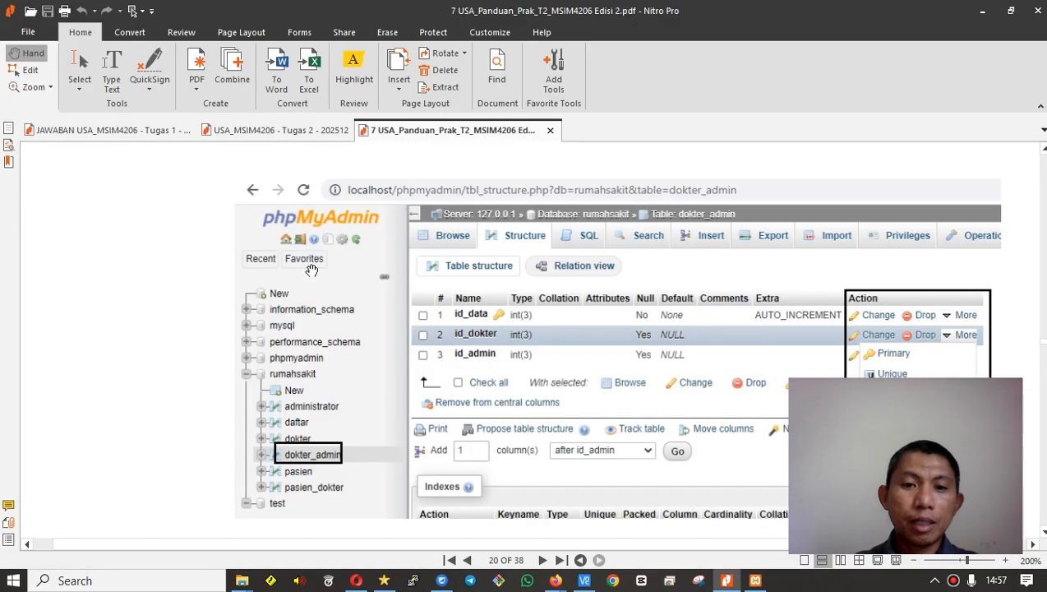
{"action": "key", "text": "alt+Tab"}
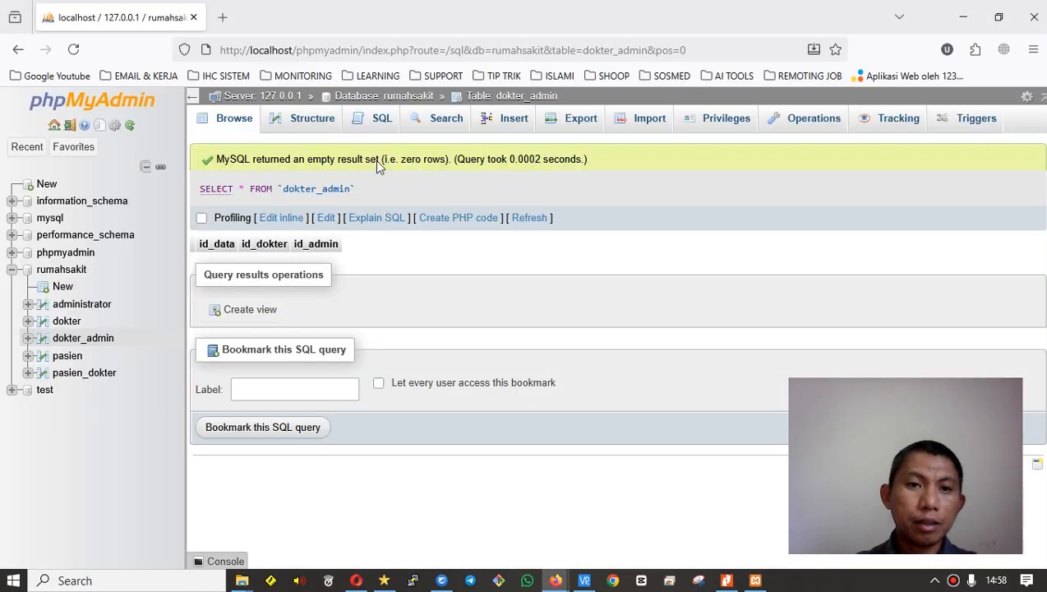
{"action": "key", "text": "alt+Tab"}
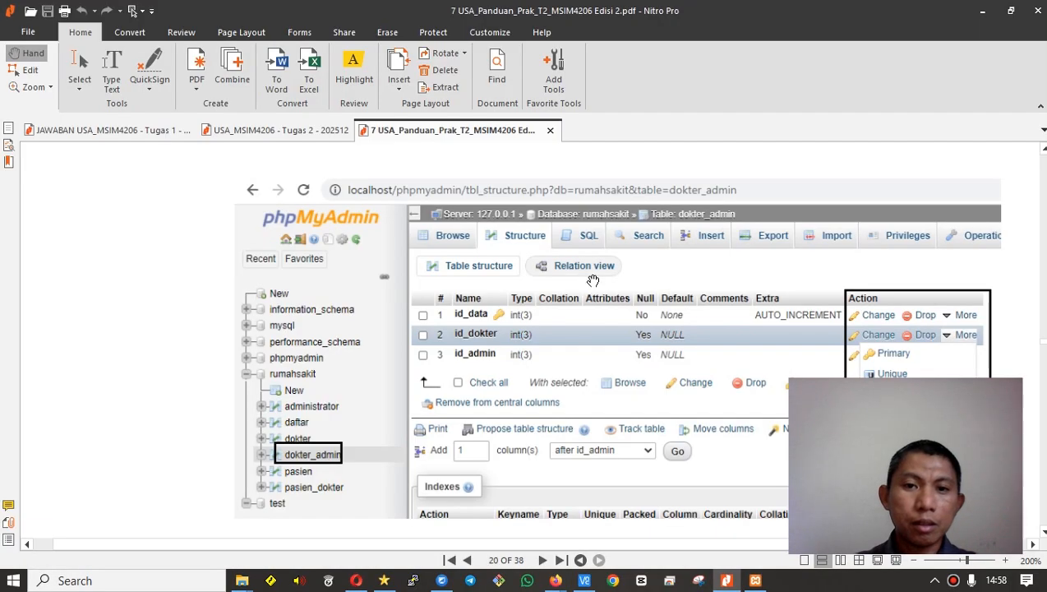
{"action": "key", "text": "alt+Tab"}
{"action": "left_click", "coordinate": [306, 120]}
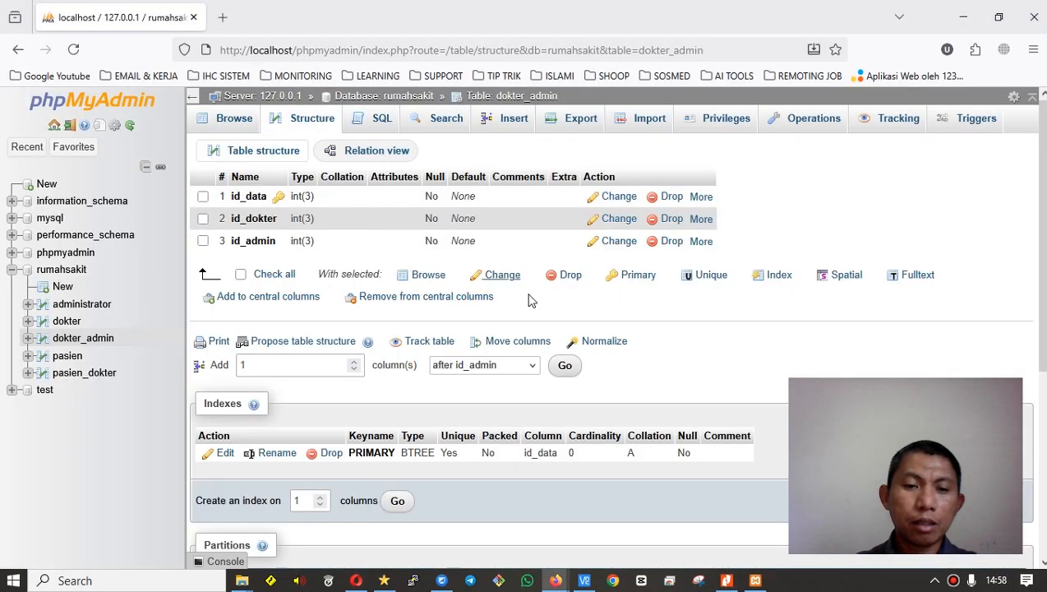
Add an index to the id_dokter column of dokter_admin, following Gambar 20 in the PDF.
{"action": "key", "text": "alt+Tab"}
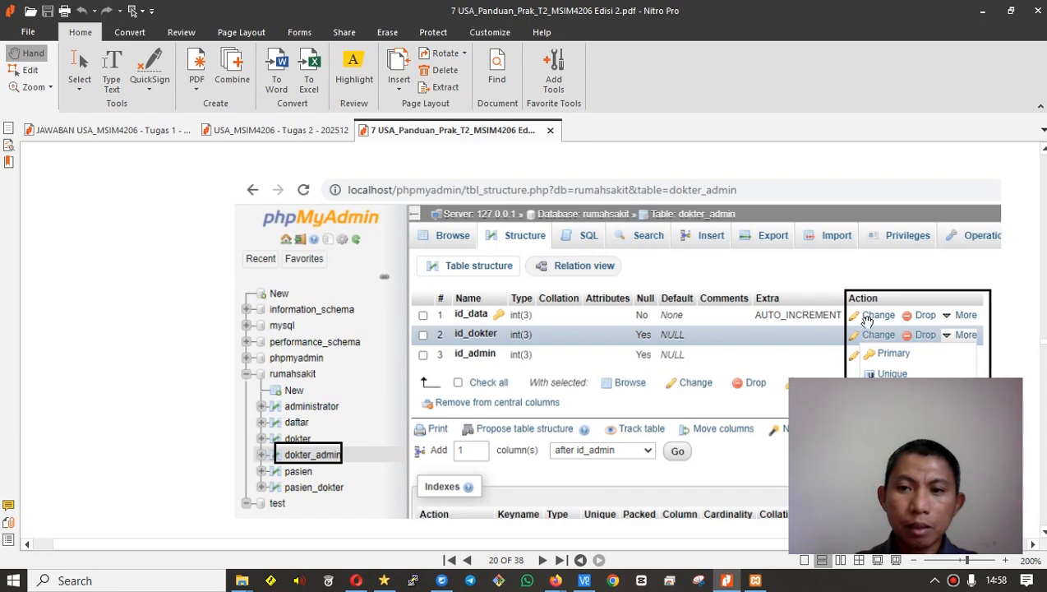
{"action": "scroll", "coordinate": [835, 310], "scroll_direction": "down", "scroll_amount": 3}
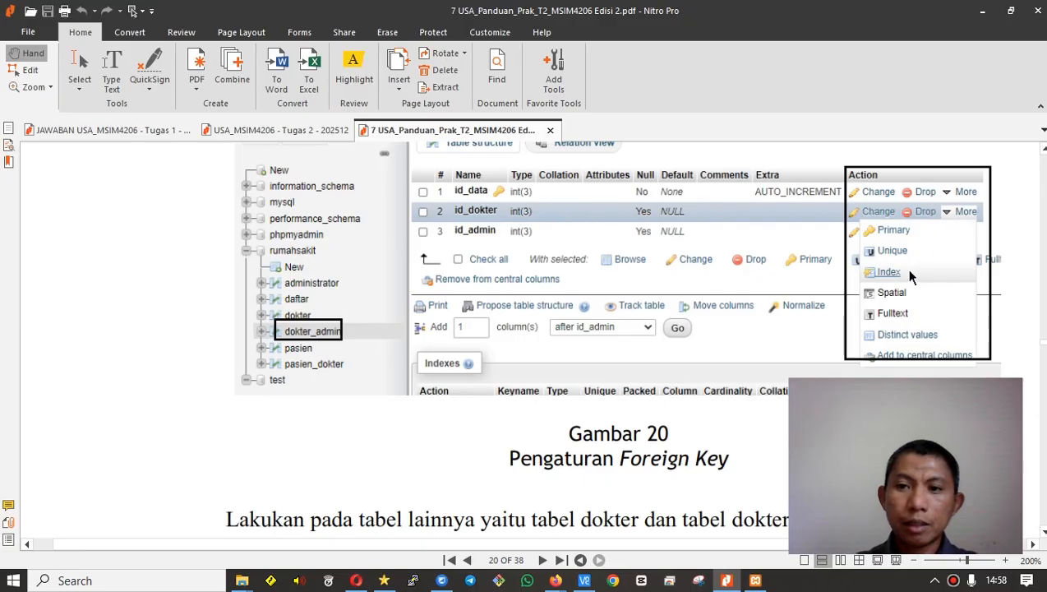
{"action": "scroll", "coordinate": [707, 234], "scroll_direction": "up", "scroll_amount": 10}
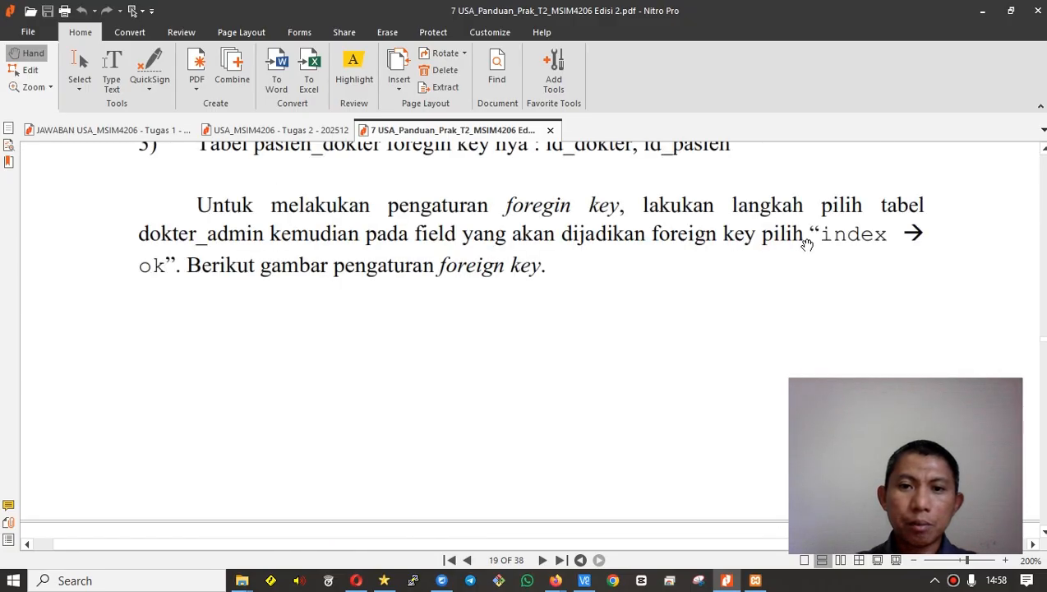
{"action": "scroll", "coordinate": [825, 239], "scroll_direction": "down", "scroll_amount": 10}
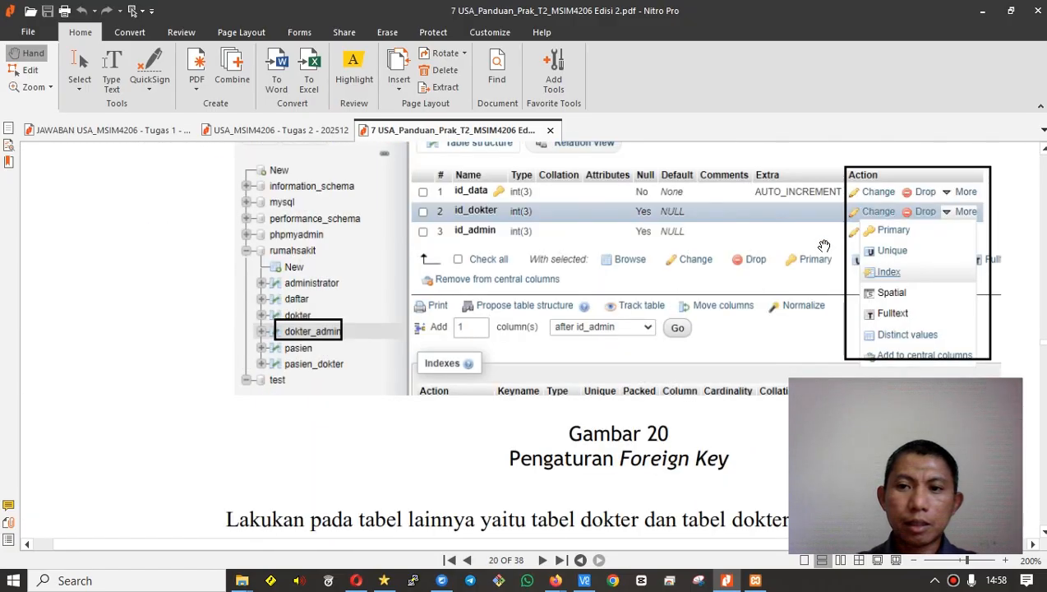
{"action": "scroll", "coordinate": [824, 245], "scroll_direction": "up", "scroll_amount": 3}
{"action": "key", "text": "alt+Tab"}
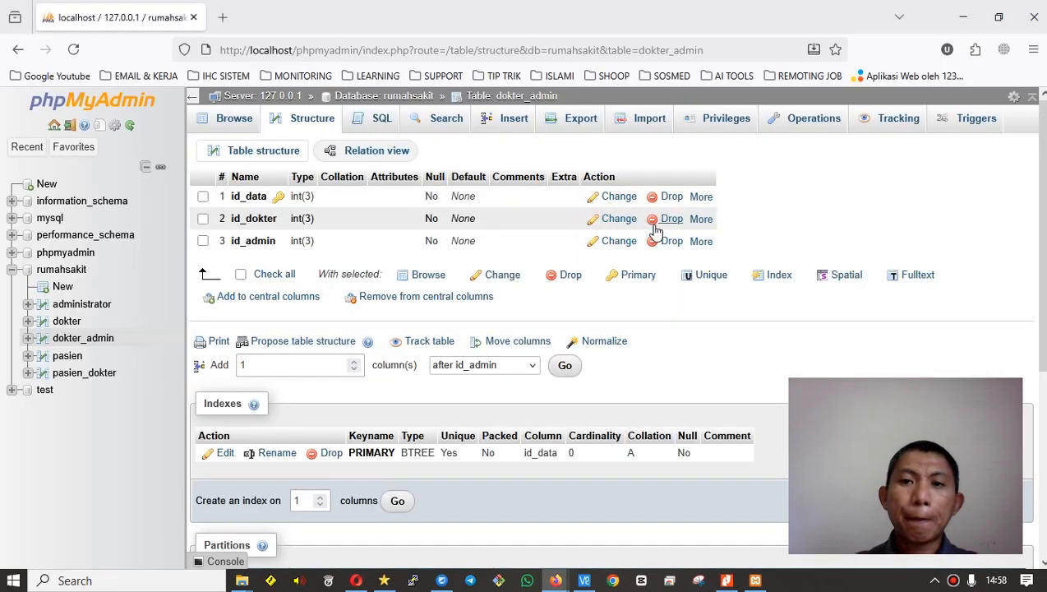
{"action": "left_click", "coordinate": [701, 218]}
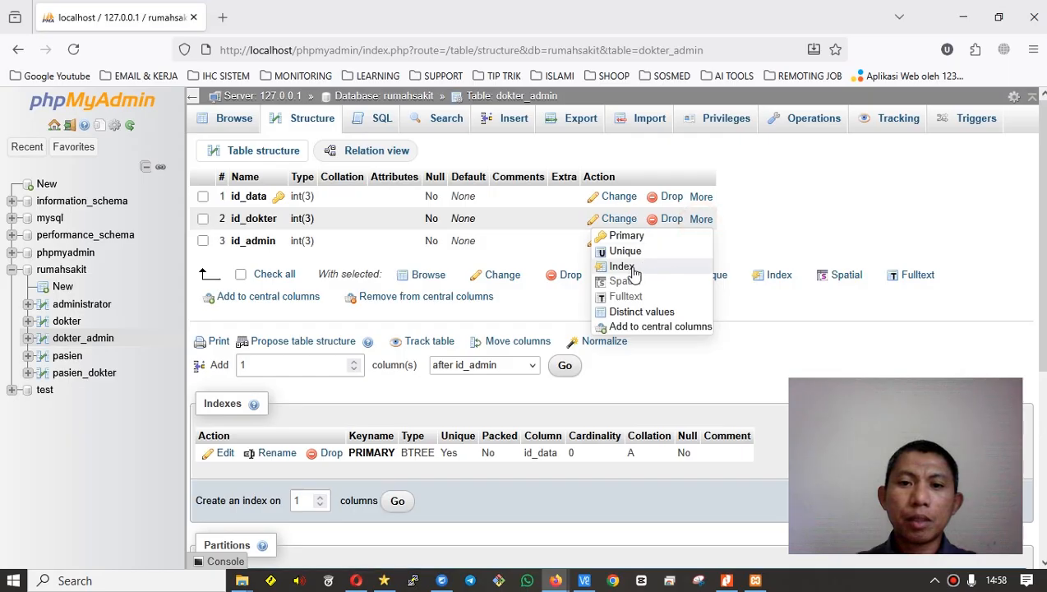
{"action": "left_click", "coordinate": [628, 266]}
{"action": "left_click", "coordinate": [542, 371]}
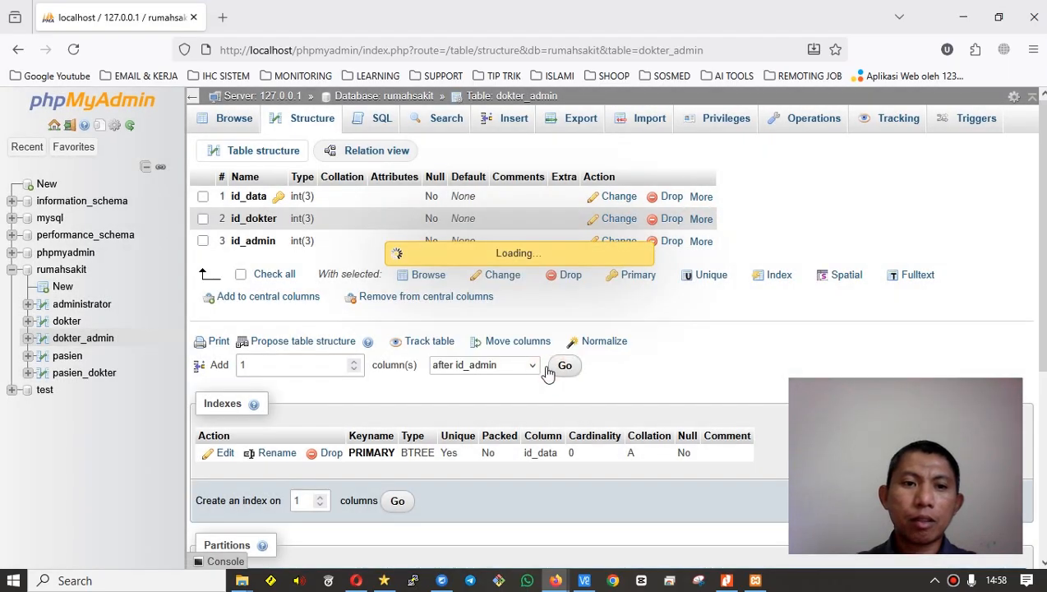
Examine the PDF instructions around Gambar 20 and the list of foreign keys, checking them against the pasien_dokter structure.
{"action": "key", "text": "alt+Tab"}
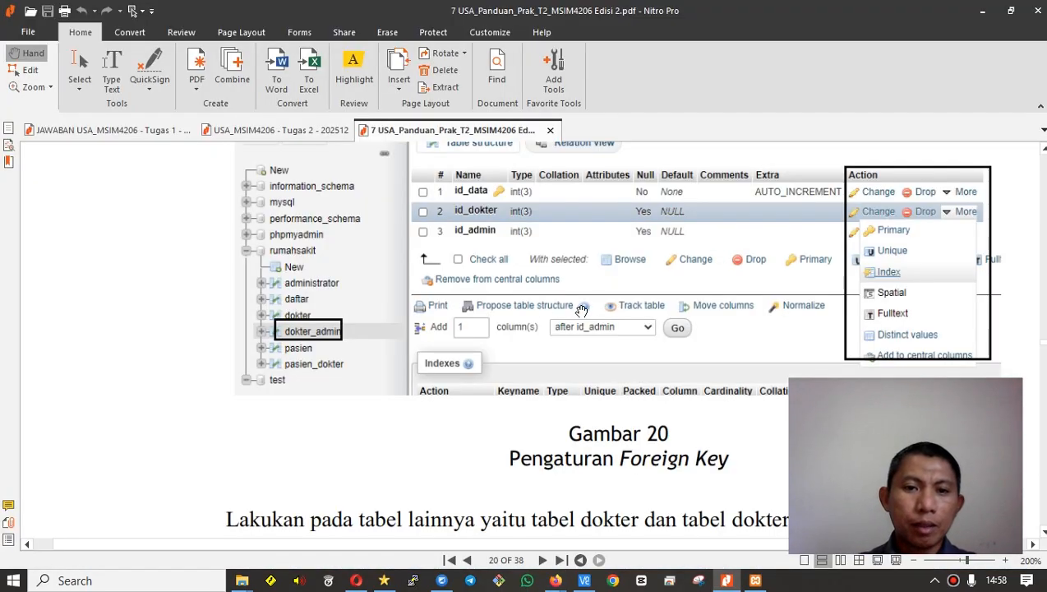
{"action": "scroll", "coordinate": [581, 234], "scroll_direction": "down", "scroll_amount": 3}
{"action": "scroll", "coordinate": [581, 235], "scroll_direction": "down", "scroll_amount": 5}
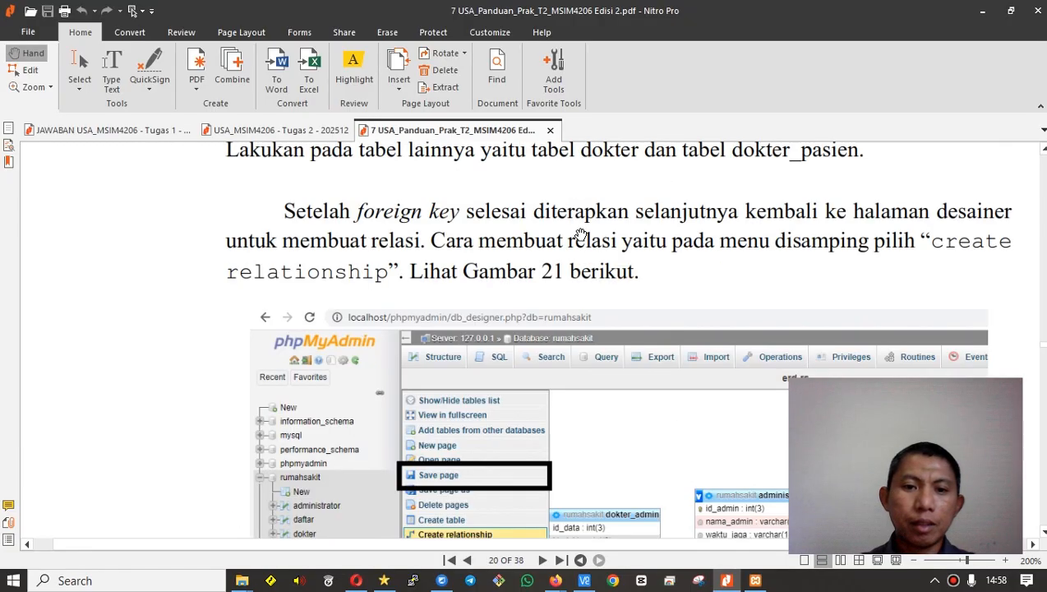
{"action": "scroll", "coordinate": [580, 235], "scroll_direction": "up", "scroll_amount": 8}
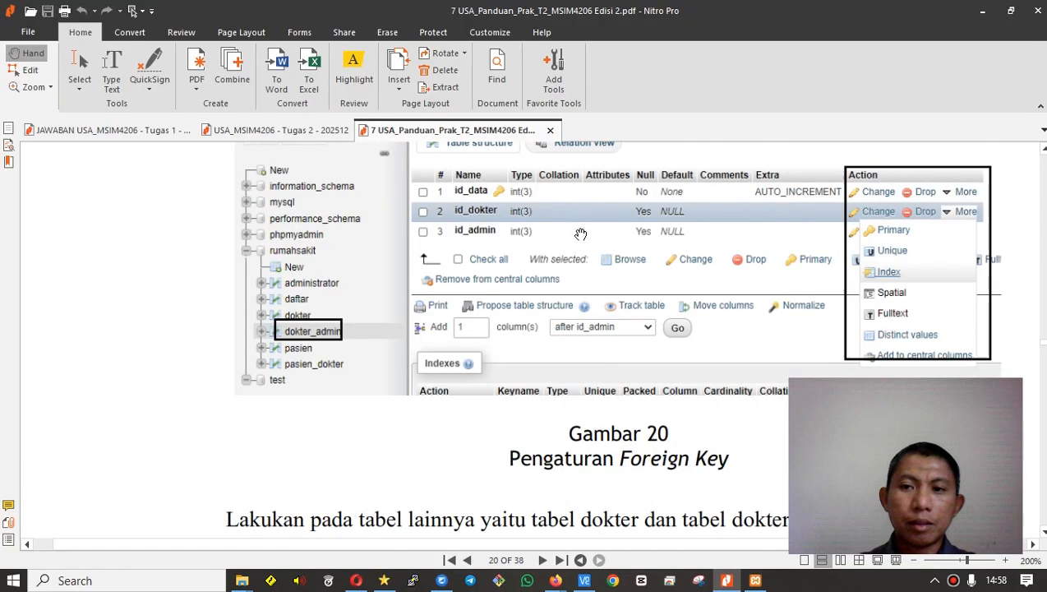
{"action": "scroll", "coordinate": [842, 273], "scroll_direction": "down", "scroll_amount": 2}
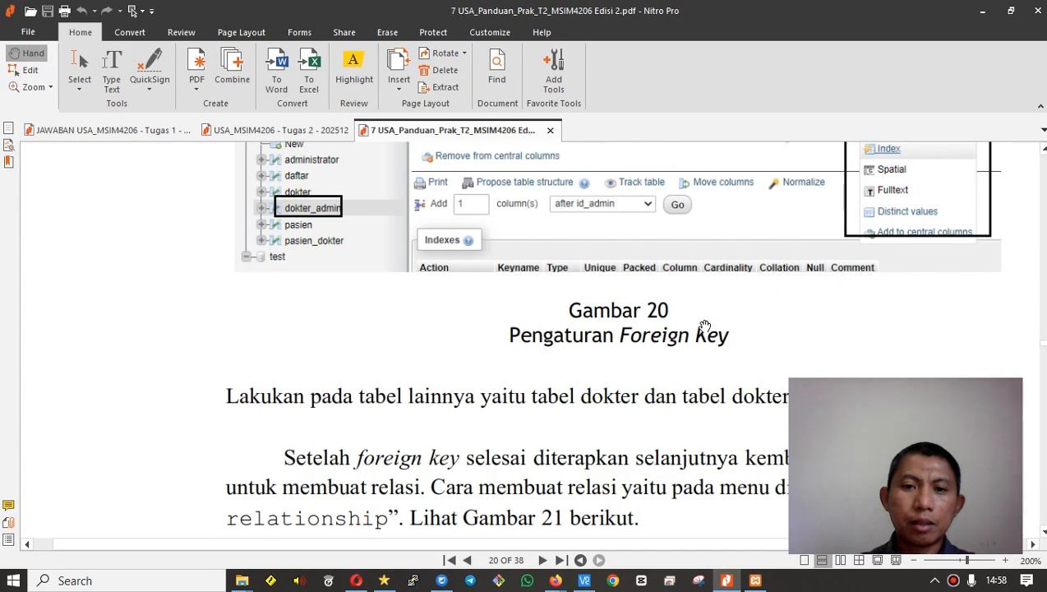
{"action": "scroll", "coordinate": [705, 327], "scroll_direction": "down", "scroll_amount": 2}
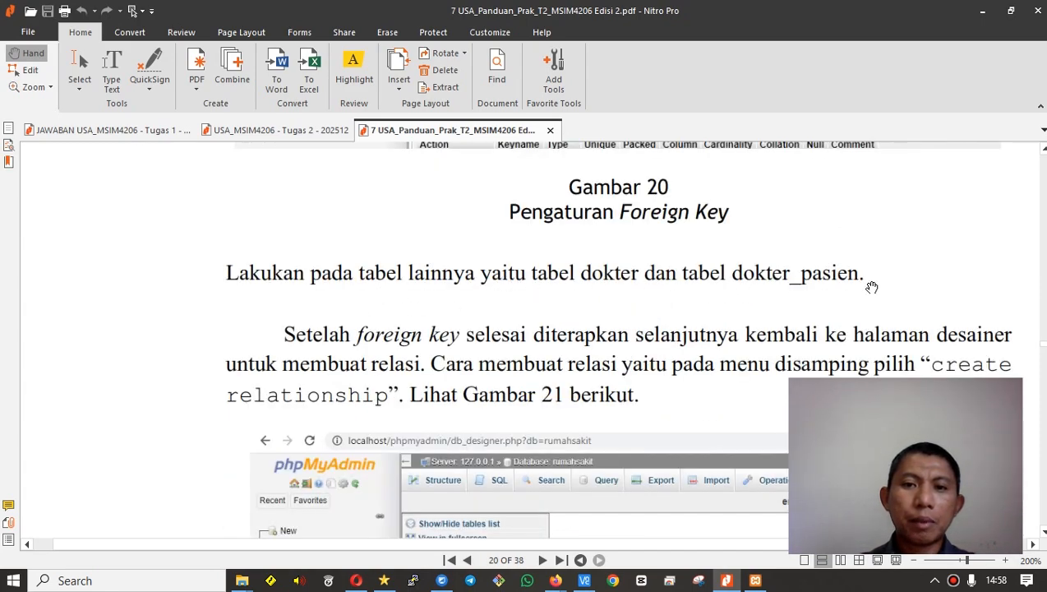
{"action": "scroll", "coordinate": [860, 279], "scroll_direction": "up", "scroll_amount": 10}
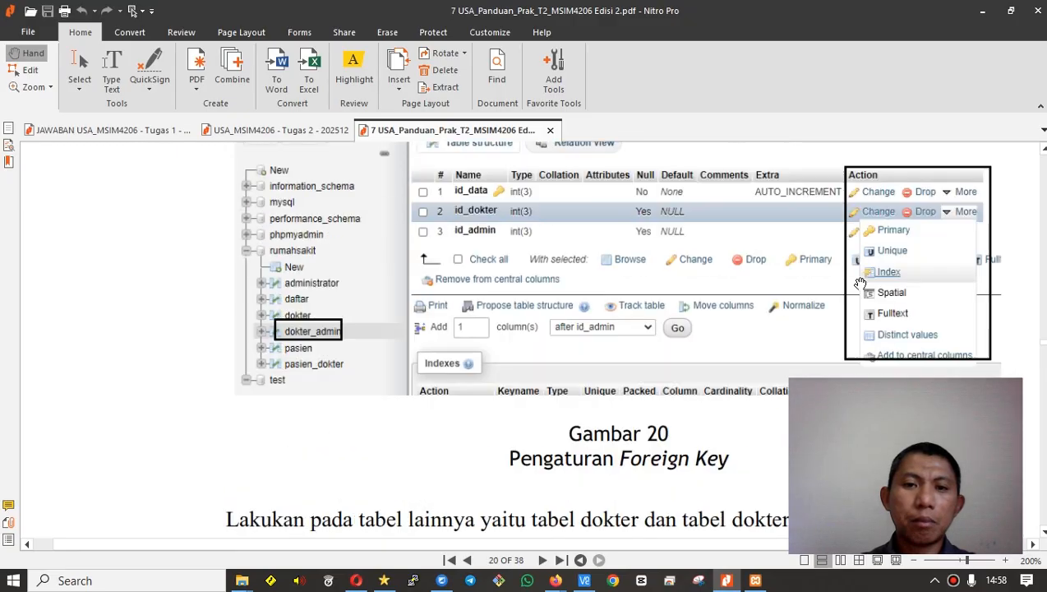
{"action": "key", "text": "alt+Tab"}
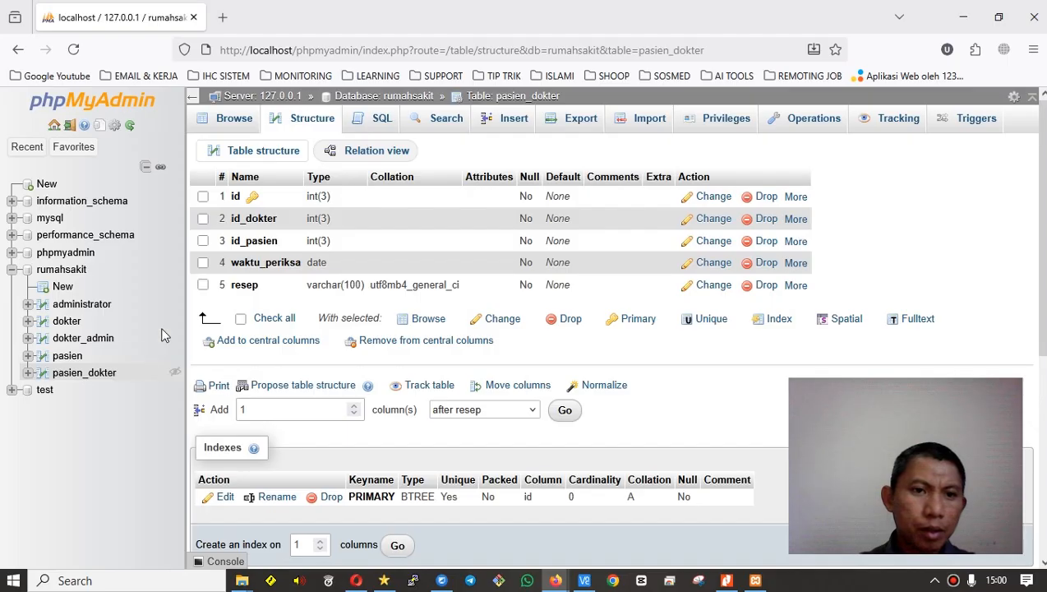
{"action": "key", "text": "alt+Tab"}
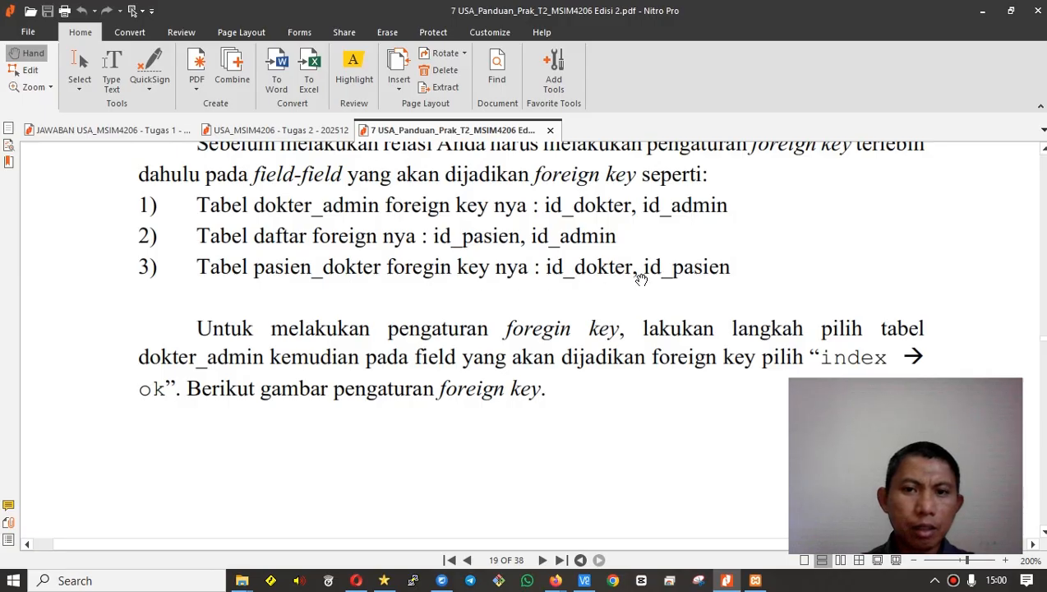
Switch back to phpMyAdmin and add an index to the id_dokter column of the pasien_dokter table.
{"action": "key", "text": "alt+Tab"}
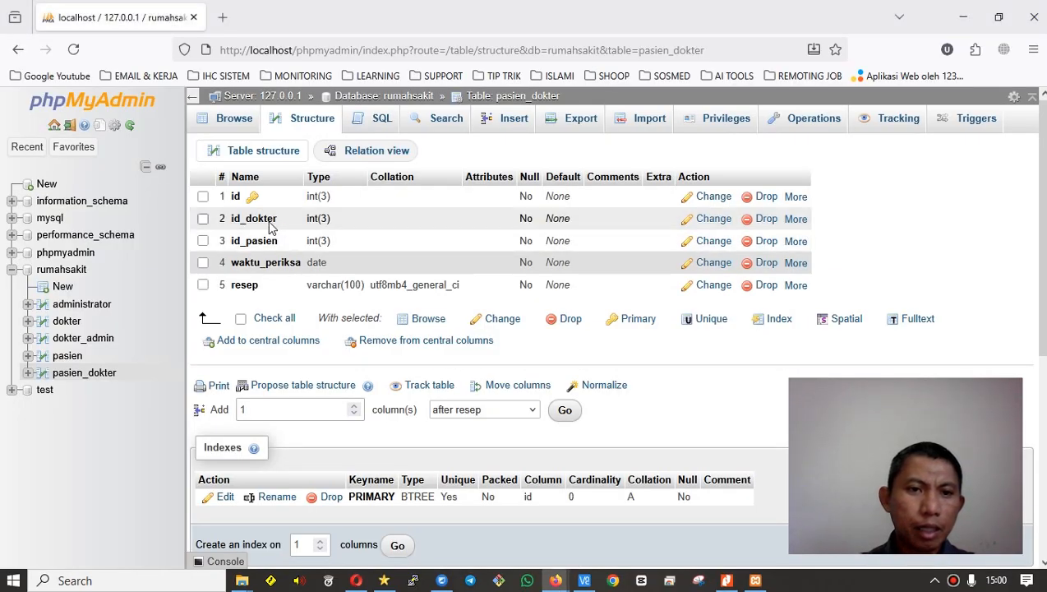
{"action": "left_click", "coordinate": [807, 225]}
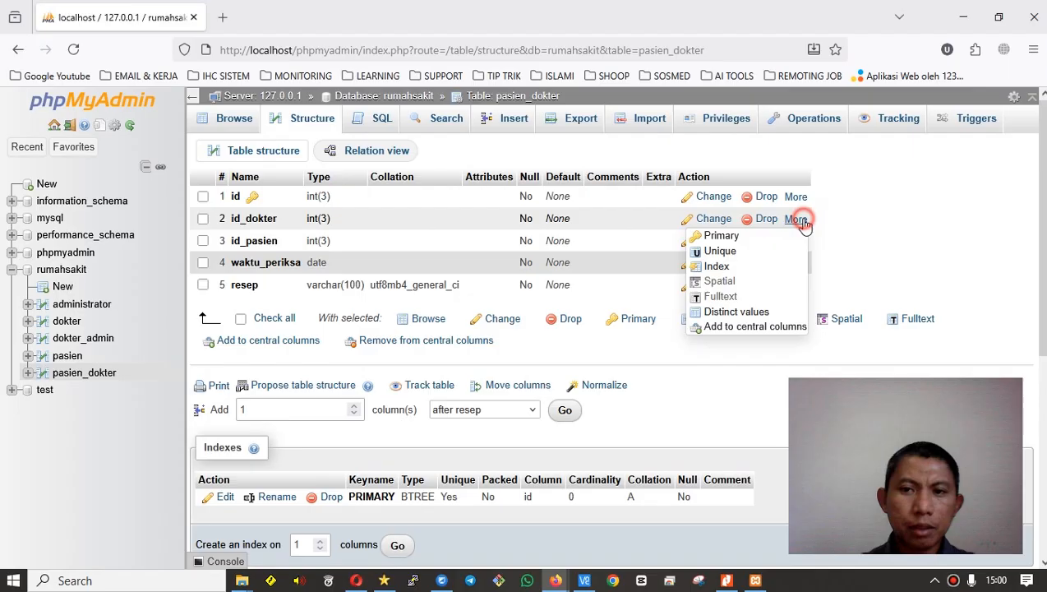
{"action": "left_click", "coordinate": [717, 268]}
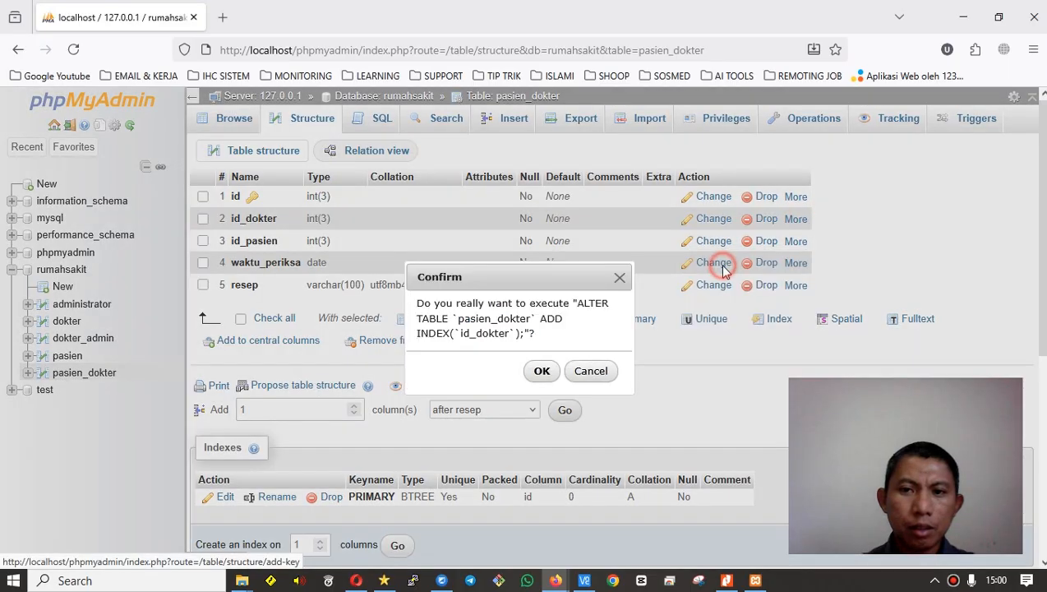
{"action": "left_click", "coordinate": [544, 372]}
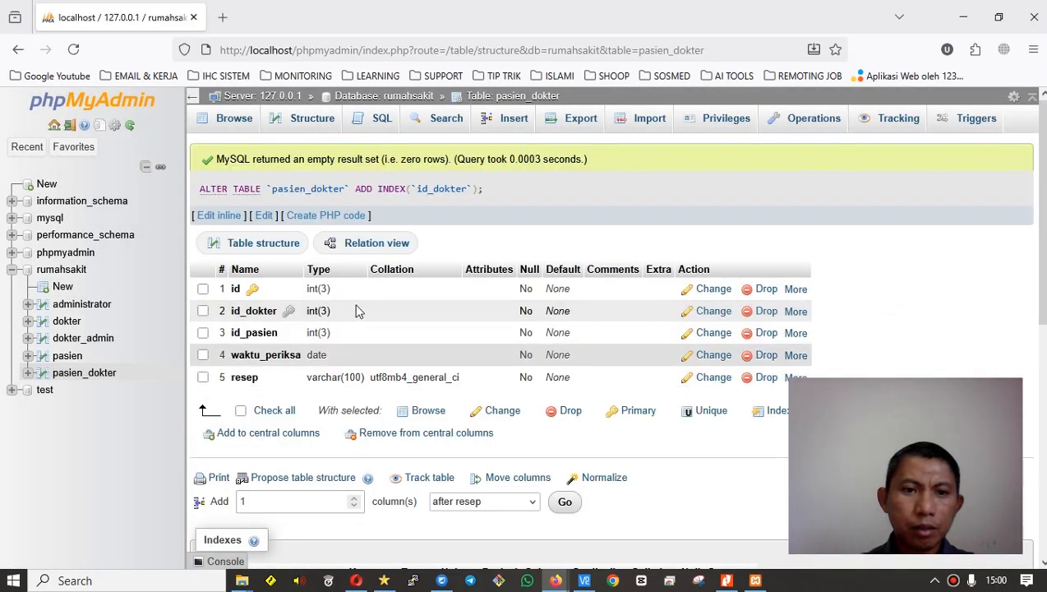
Add an index to the id_pasien column of pasien_dokter and recheck the foreign key list in the PDF.
{"action": "left_click", "coordinate": [795, 332]}
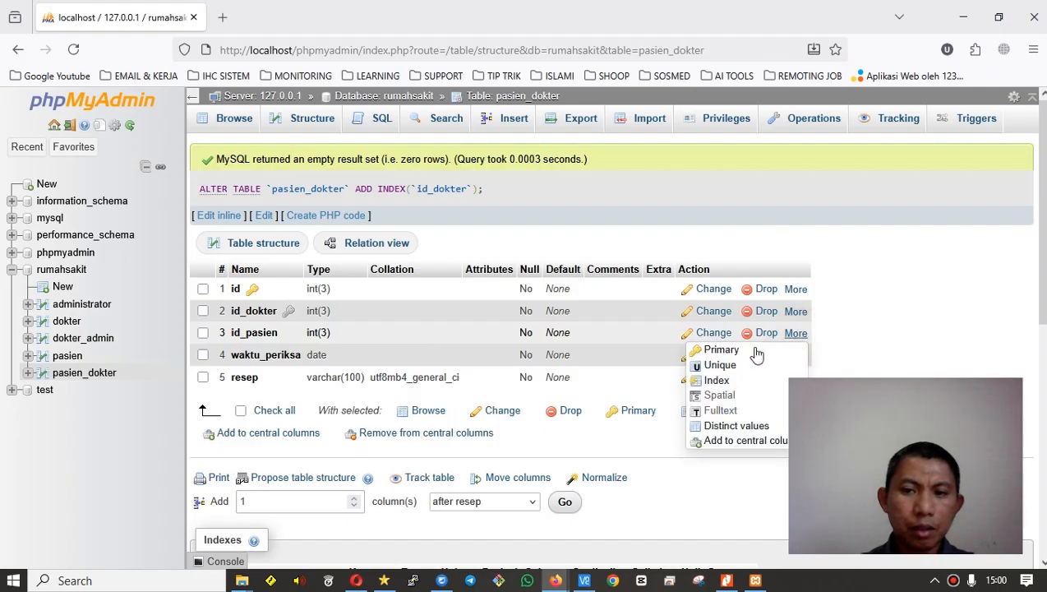
{"action": "left_click", "coordinate": [718, 381]}
{"action": "left_click", "coordinate": [547, 372]}
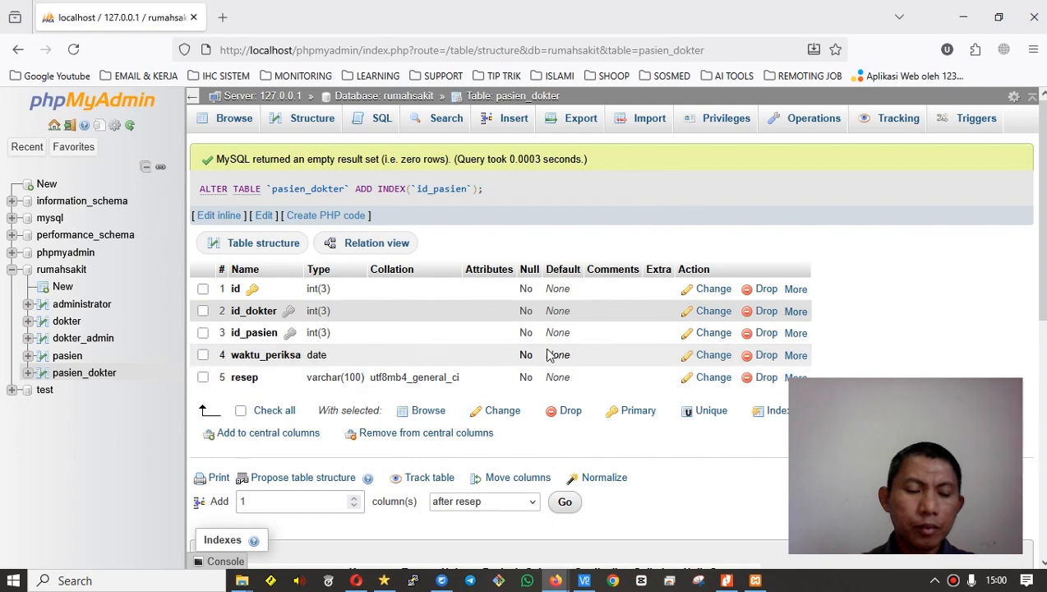
{"action": "key", "text": "alt+Tab"}
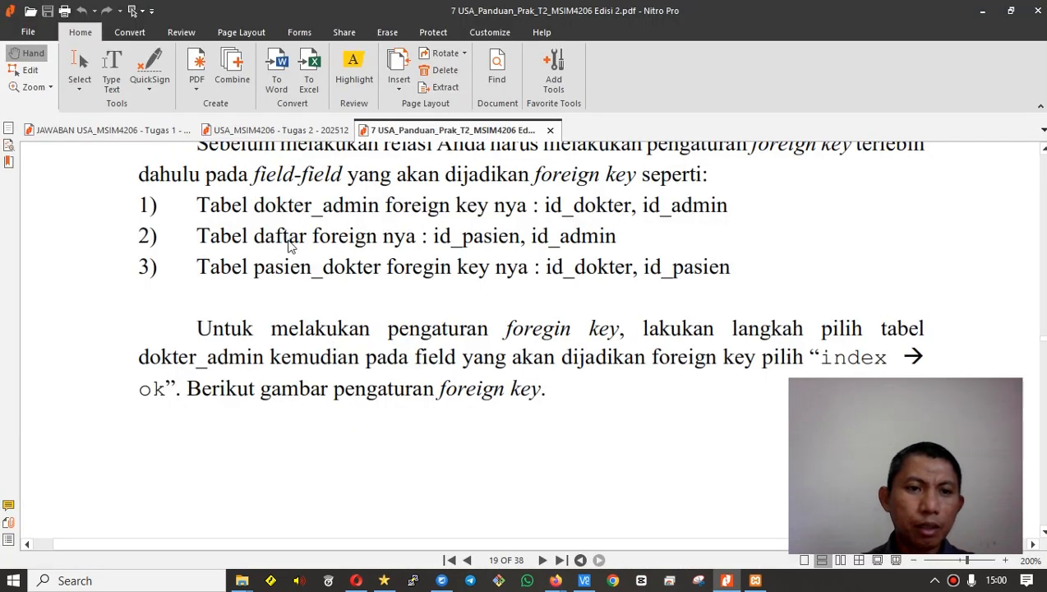
{"action": "key", "text": "alt+Tab"}
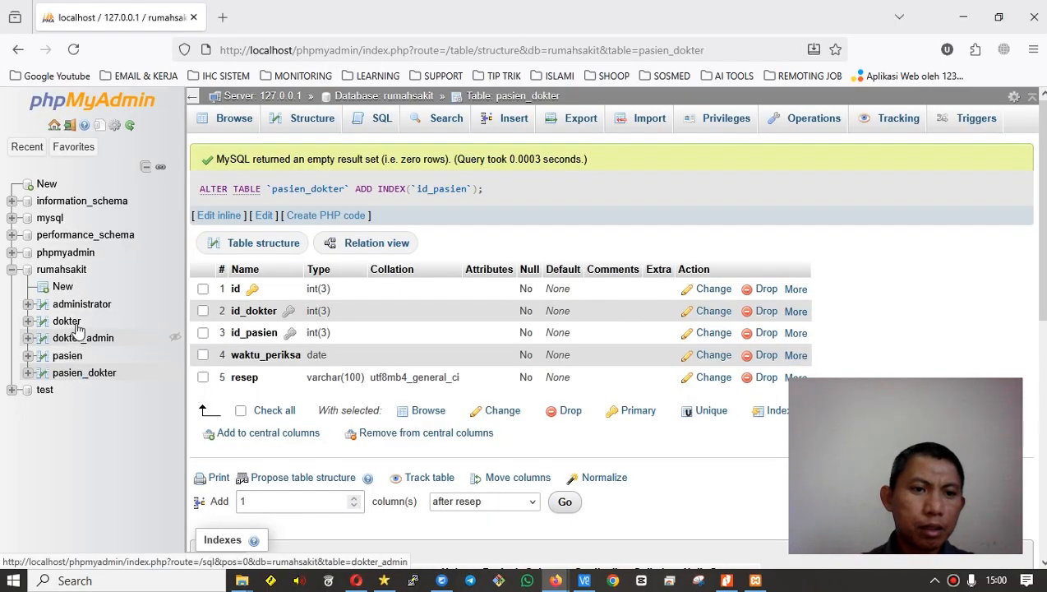
Start a new table named daftar with 3 columns in the rumahsakit database, following the table diagram in the PDF guide.
{"action": "left_click", "coordinate": [61, 269]}
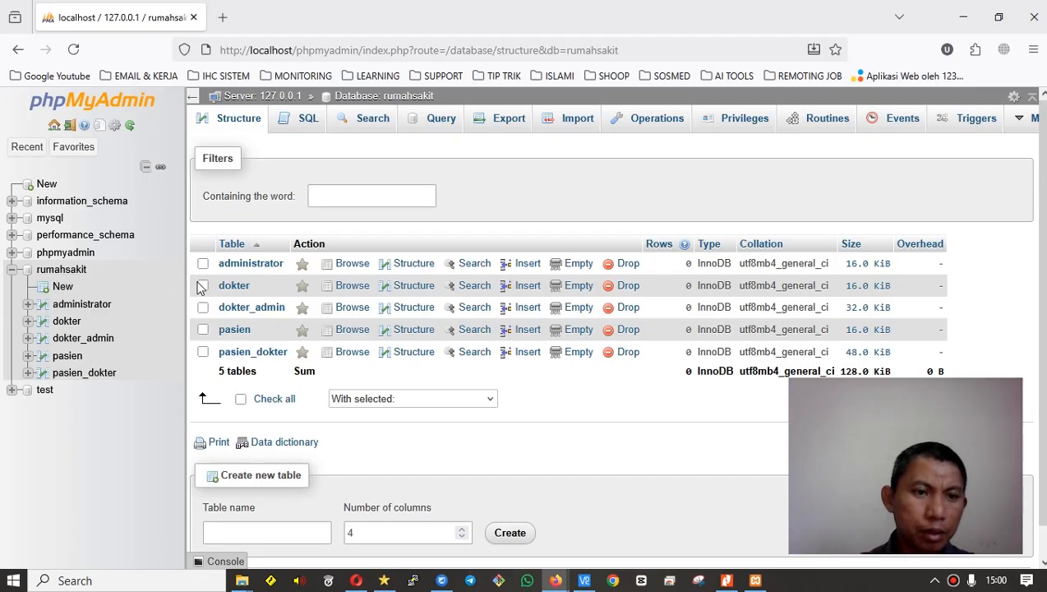
{"action": "key", "text": "alt+Tab"}
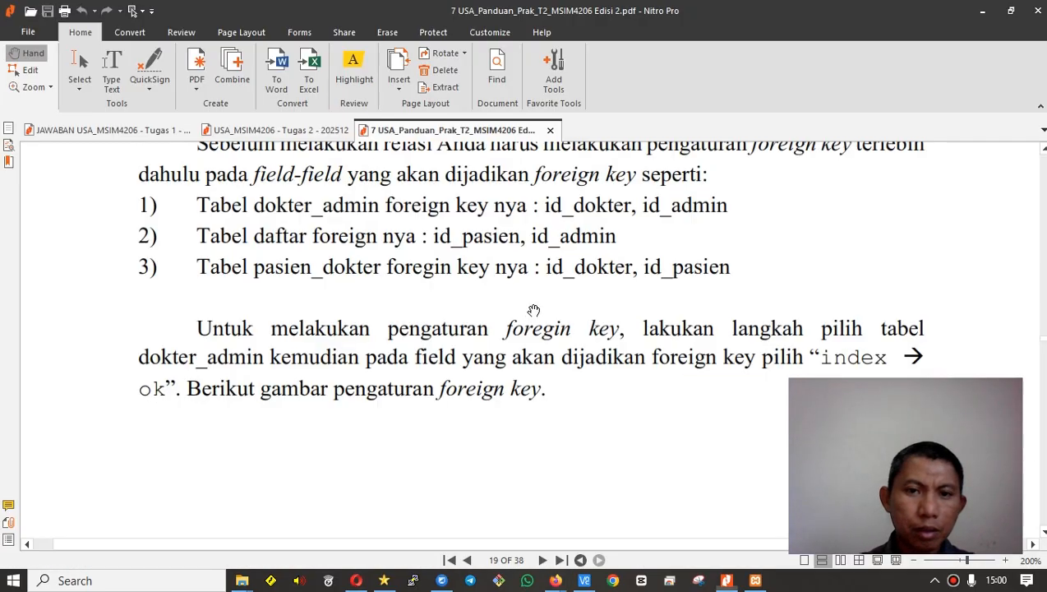
{"action": "scroll", "coordinate": [534, 310], "scroll_direction": "up", "scroll_amount": 8}
{"action": "scroll", "coordinate": [543, 284], "scroll_direction": "down", "scroll_amount": 2}
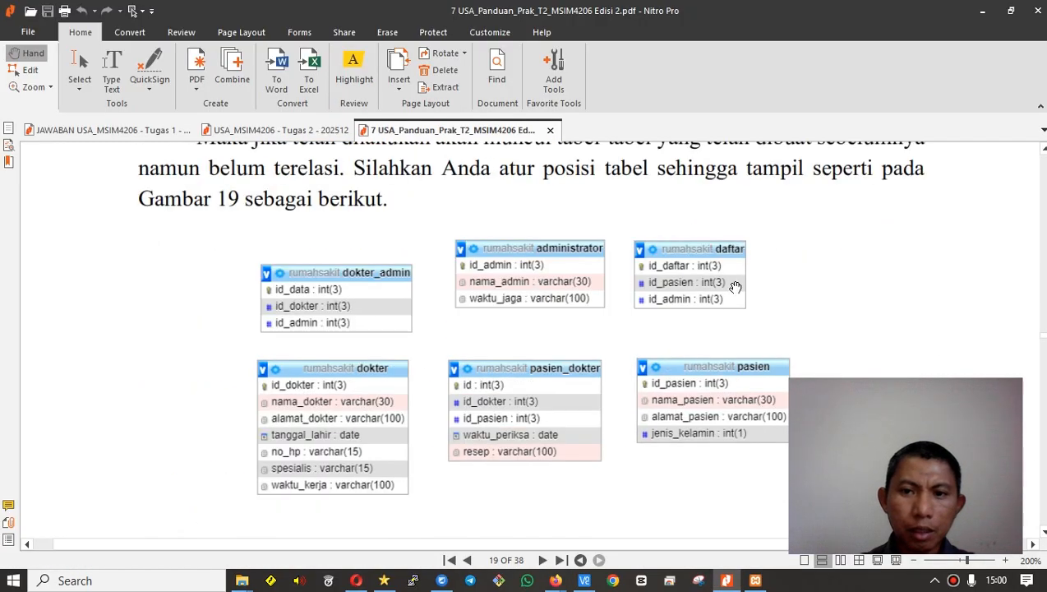
{"action": "key", "text": "alt+Tab"}
{"action": "left_click", "coordinate": [293, 532]}
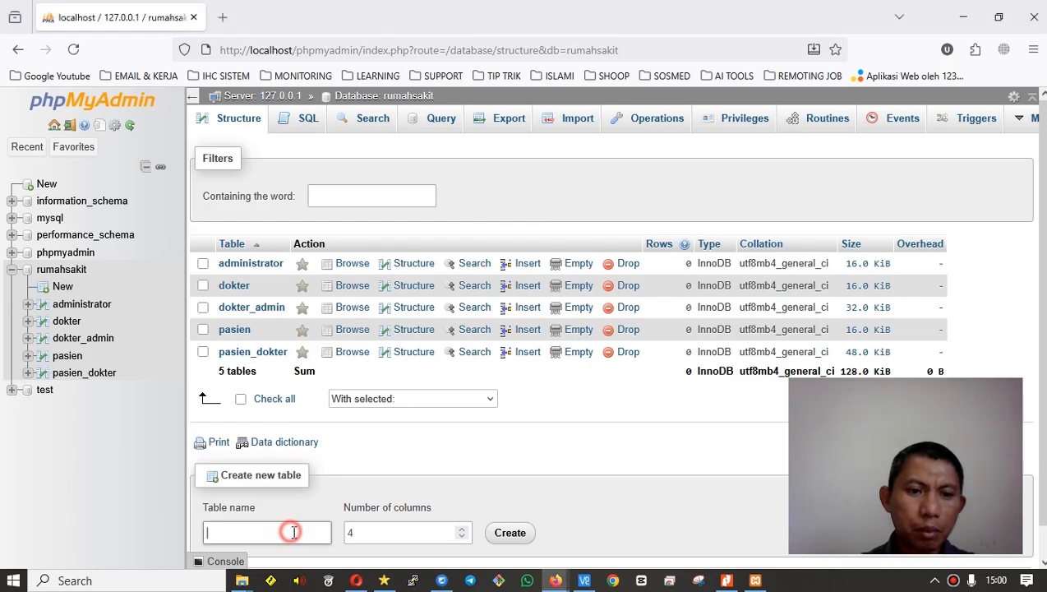
{"action": "key", "text": "alt+Tab"}
{"action": "key", "text": "alt+Tab"}
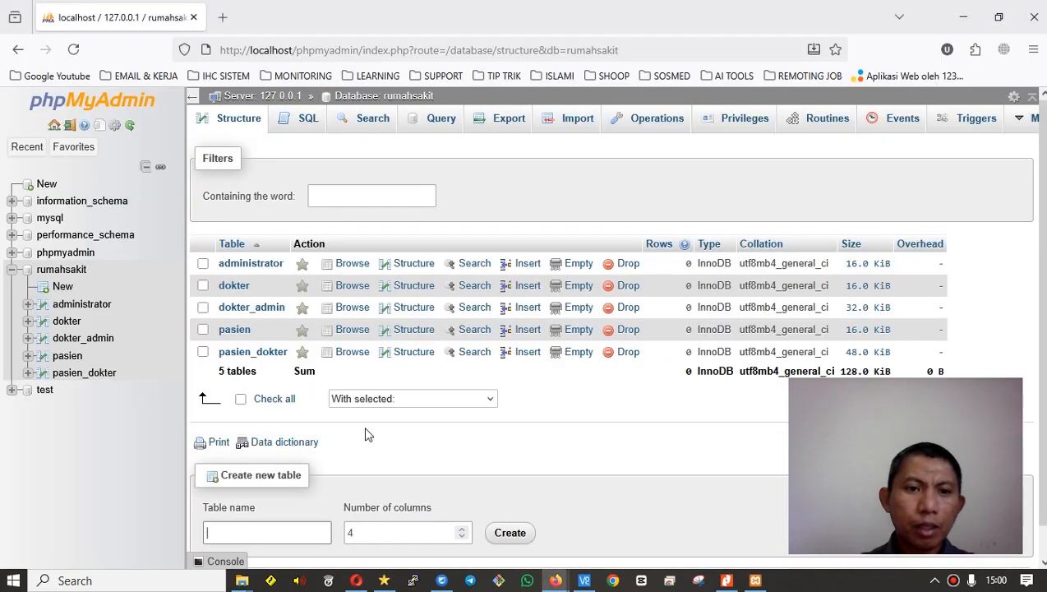
{"action": "type", "text": "dafta"}
{"action": "left_click", "coordinate": [276, 554]}
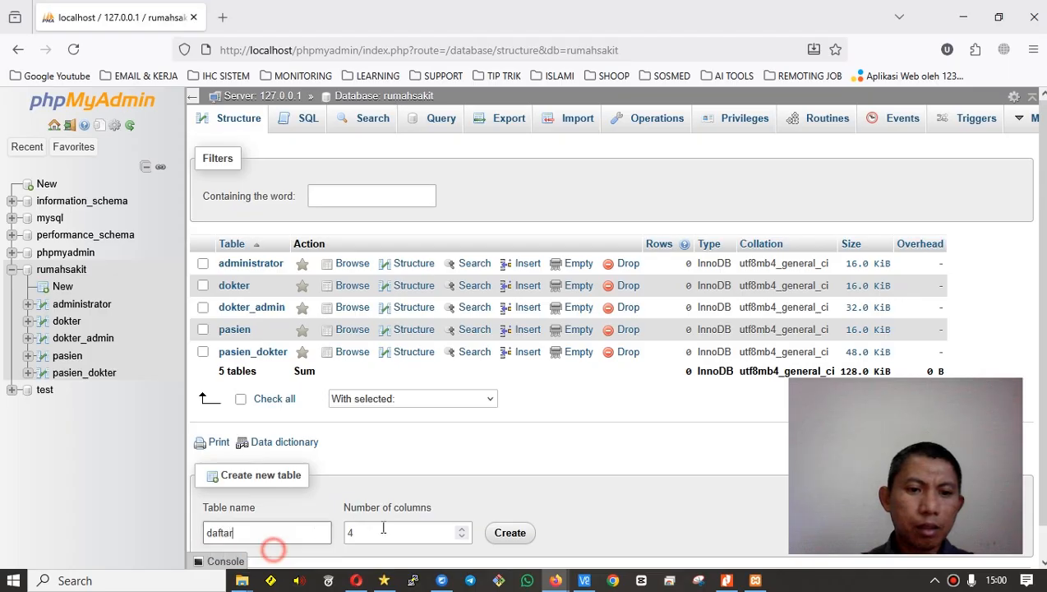
{"action": "double_click", "coordinate": [349, 532]}
{"action": "type", "text": "3"}
{"action": "left_click", "coordinate": [510, 535]}
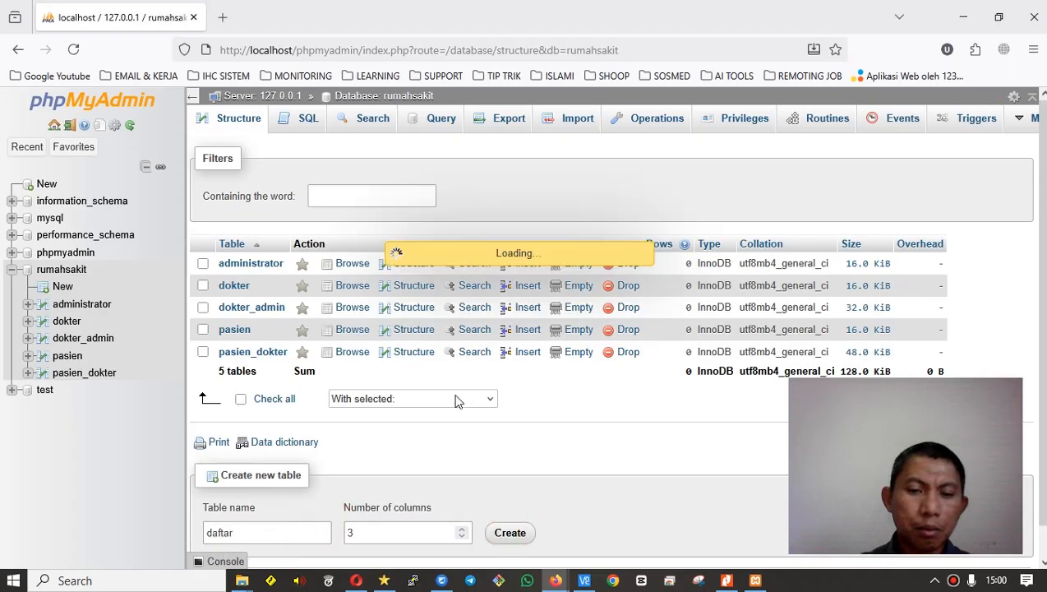
Define the daftar table's first column as id_daftar with length 3.
{"action": "left_click", "coordinate": [241, 255]}
{"action": "key", "text": "alt+Tab"}
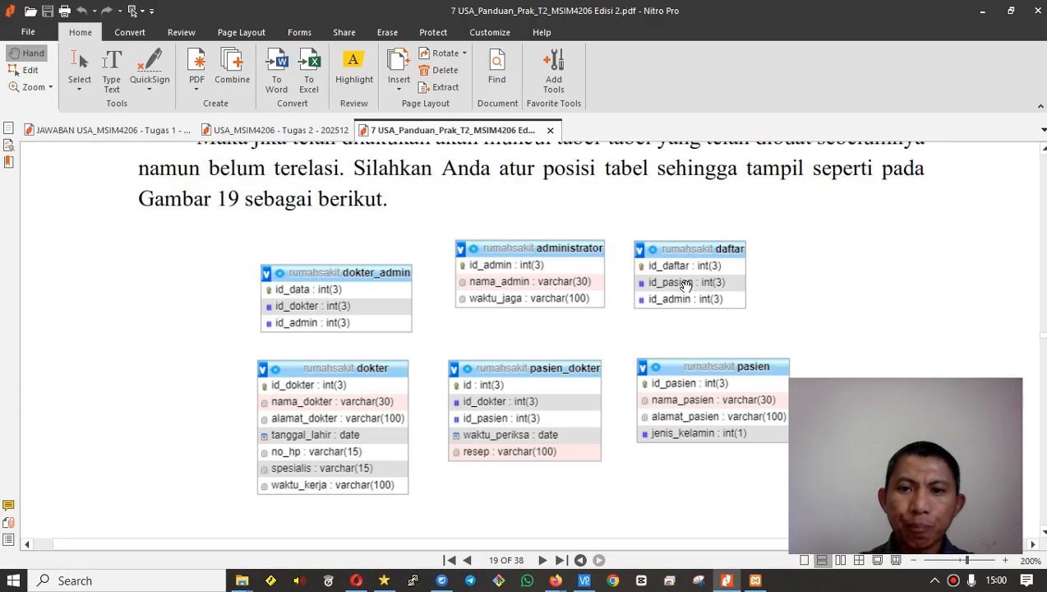
{"action": "key", "text": "alt+Tab"}
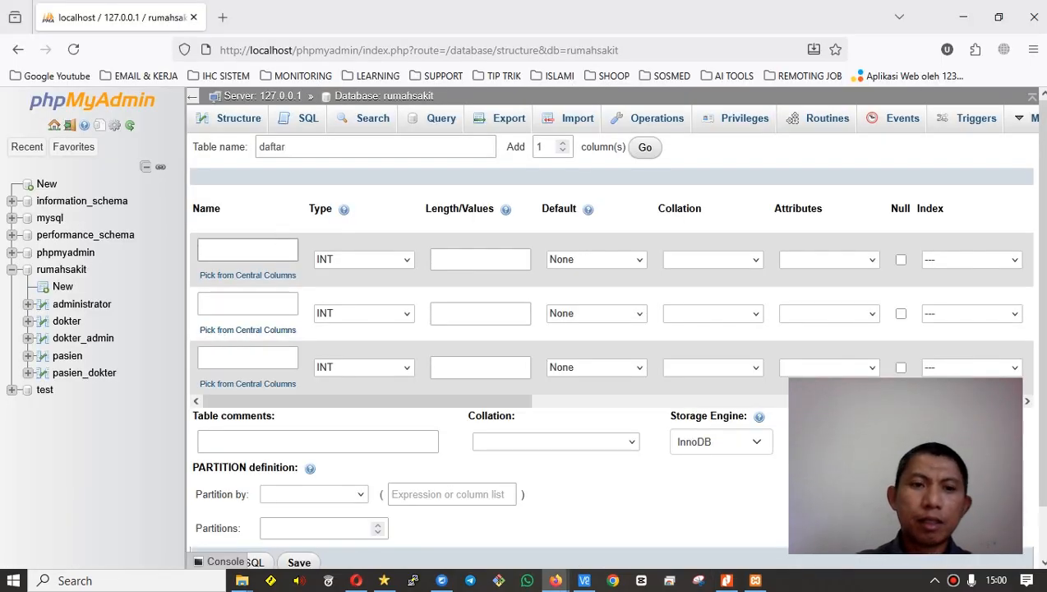
{"action": "type", "text": "id_daftar"}
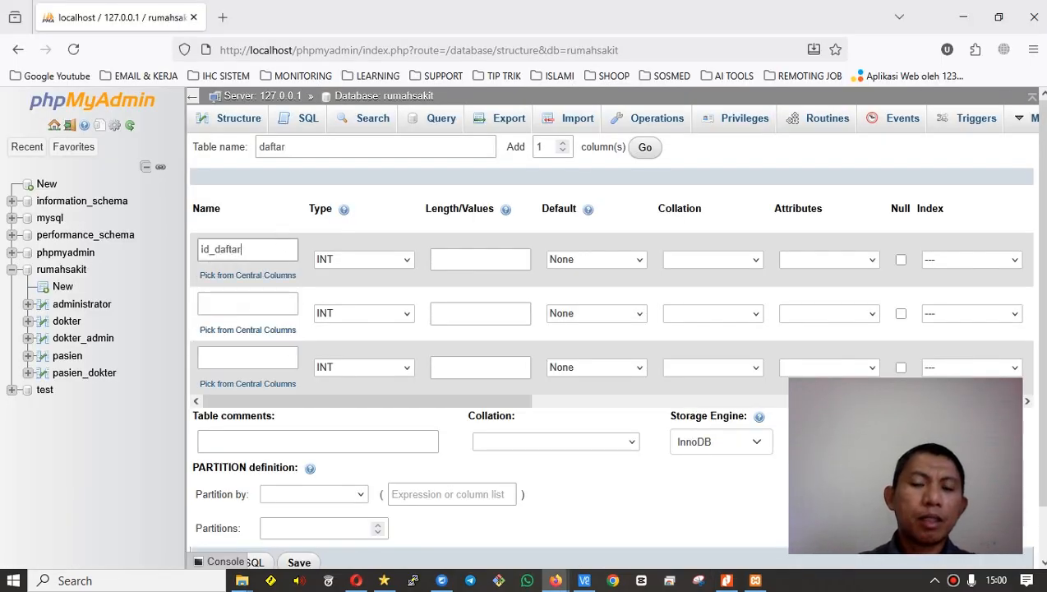
{"action": "key", "text": "alt+Tab"}
{"action": "key", "text": "alt+Tab"}
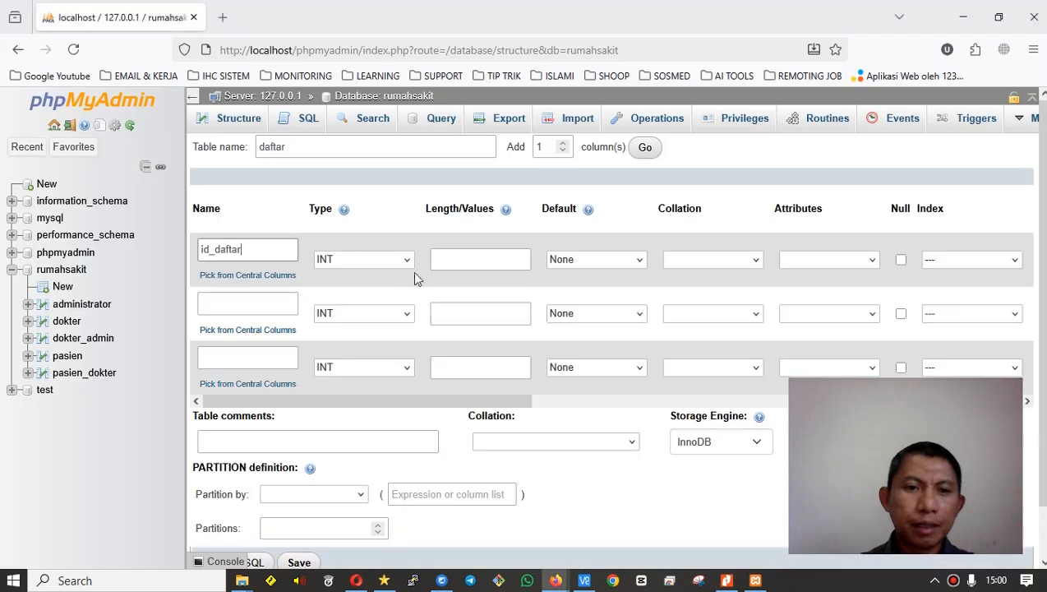
{"action": "left_click", "coordinate": [474, 260]}
{"action": "type", "text": "3"}
Define the daftar table's second column as id_pasien with length 3, checking the PDF guide's diagram.
{"action": "key", "text": "alt+Tab"}
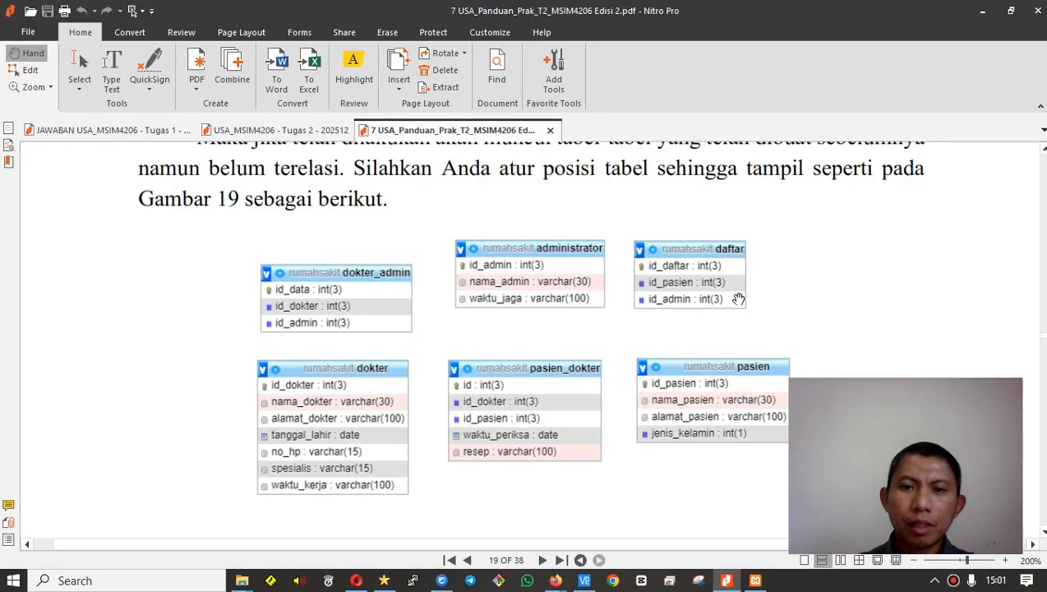
{"action": "key", "text": "alt+Tab"}
{"action": "left_click", "coordinate": [250, 304]}
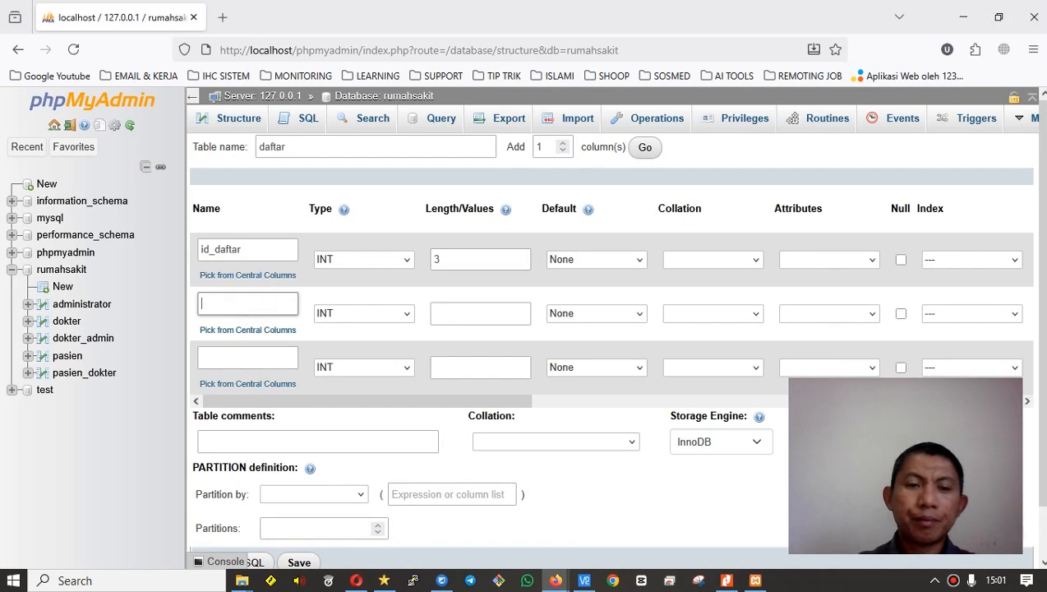
{"action": "type", "text": "id_pasien"}
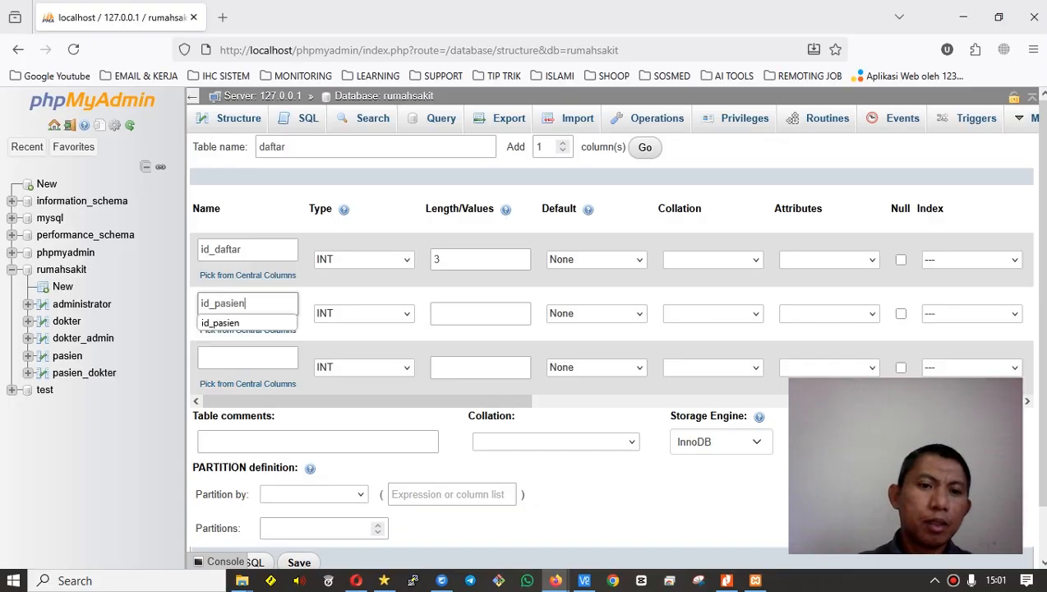
{"action": "left_click", "coordinate": [470, 324]}
{"action": "type", "text": "3"}
Define the daftar table's third column as id_admin with length 3, as in the PDF guide's diagram.
{"action": "key", "text": "alt+Tab"}
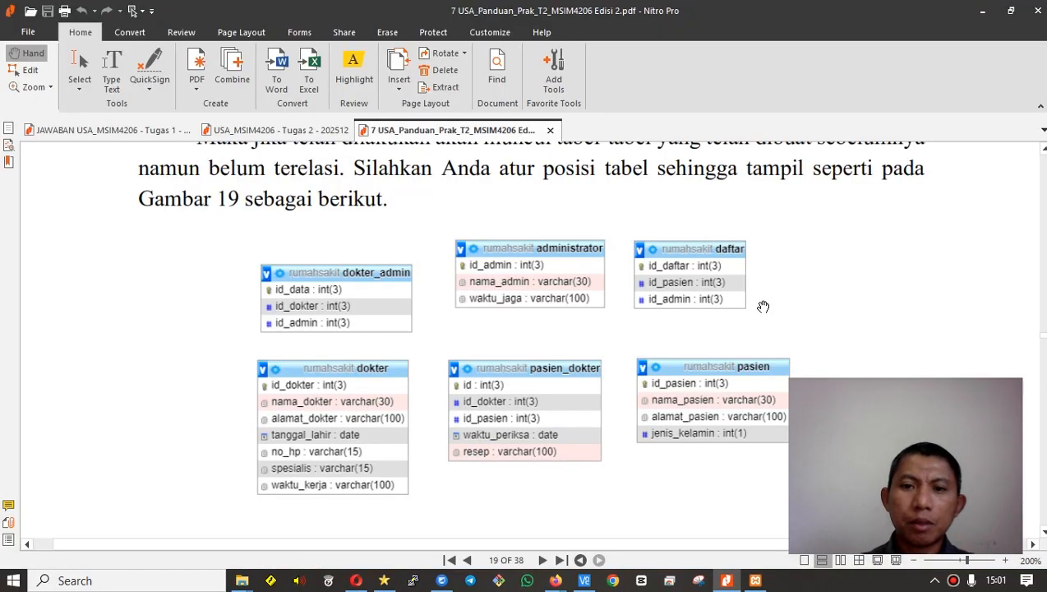
{"action": "key", "text": "alt+Tab"}
{"action": "left_click", "coordinate": [243, 357]}
{"action": "type", "text": "id_admin"}
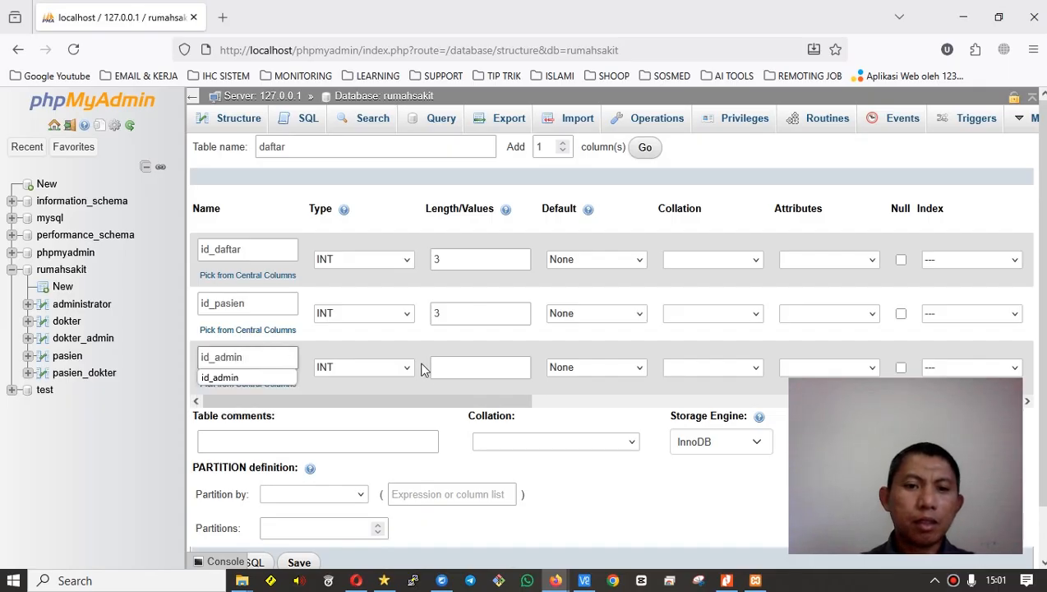
{"action": "left_click", "coordinate": [468, 367]}
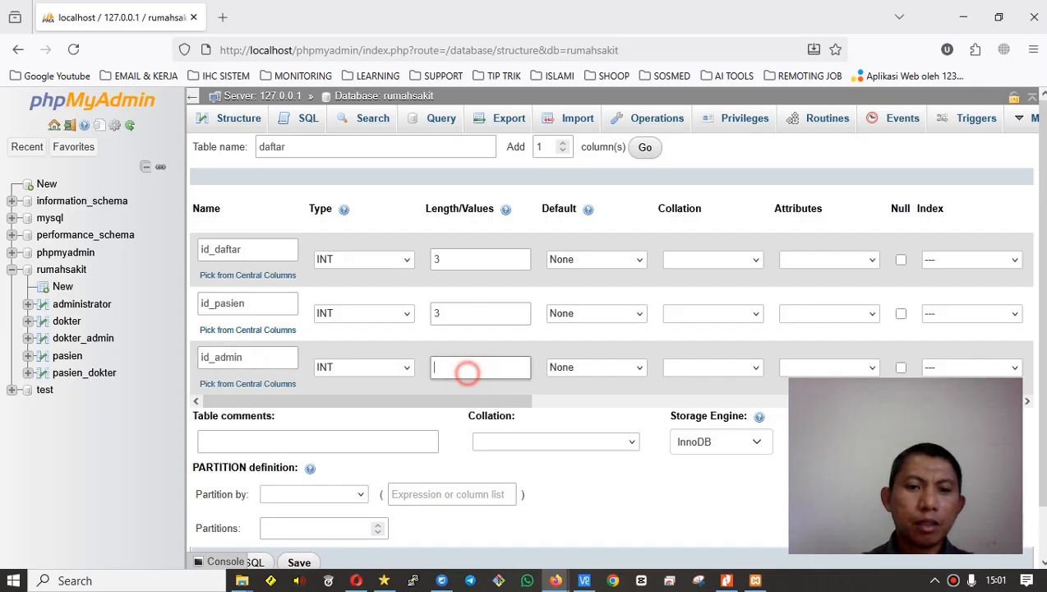
{"action": "type", "text": "3"}
Make id_daftar the primary key, save the daftar table and reopen the rumahsakit database overview.
{"action": "left_click", "coordinate": [983, 261]}
{"action": "left_click", "coordinate": [976, 300]}
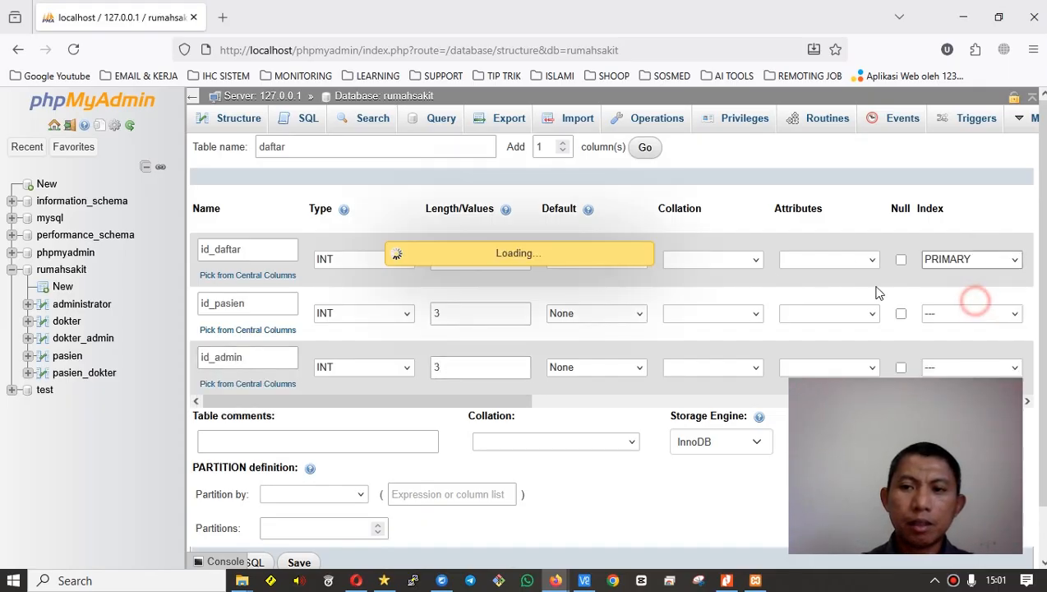
{"action": "left_click", "coordinate": [600, 465]}
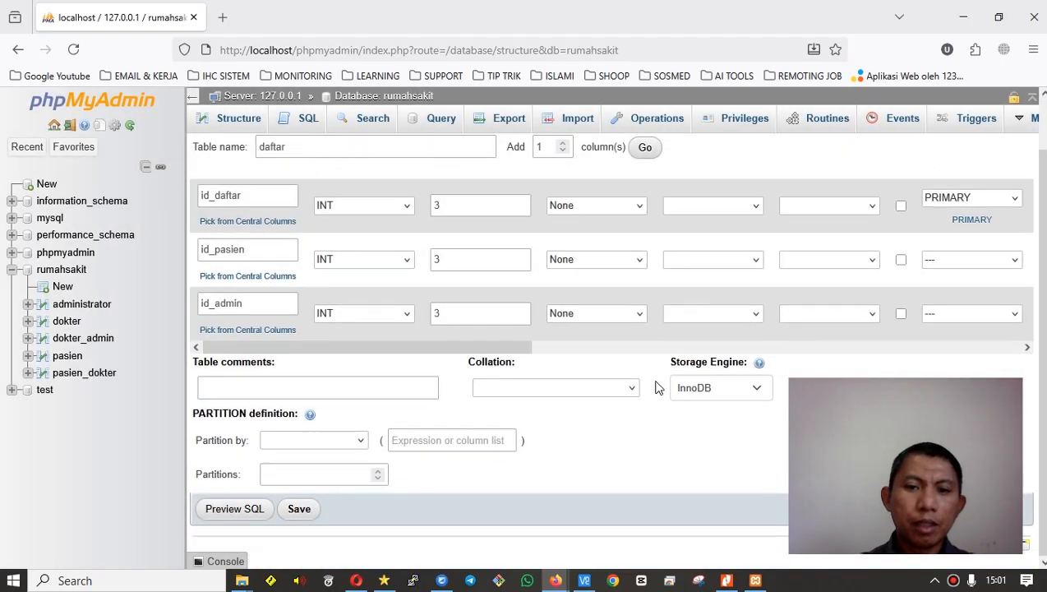
{"action": "left_click", "coordinate": [299, 509]}
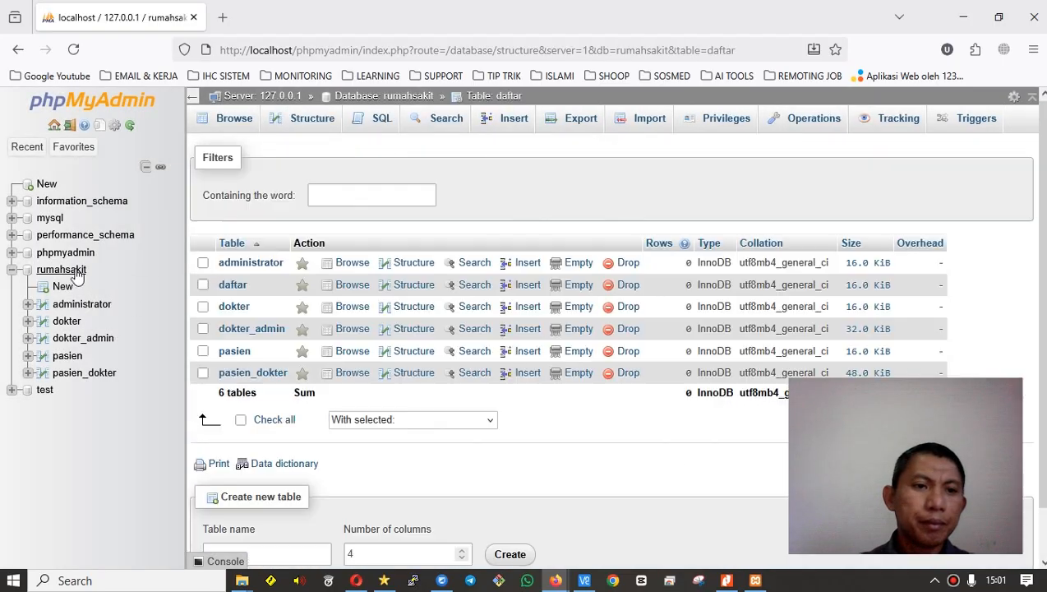
{"action": "left_click", "coordinate": [74, 272]}
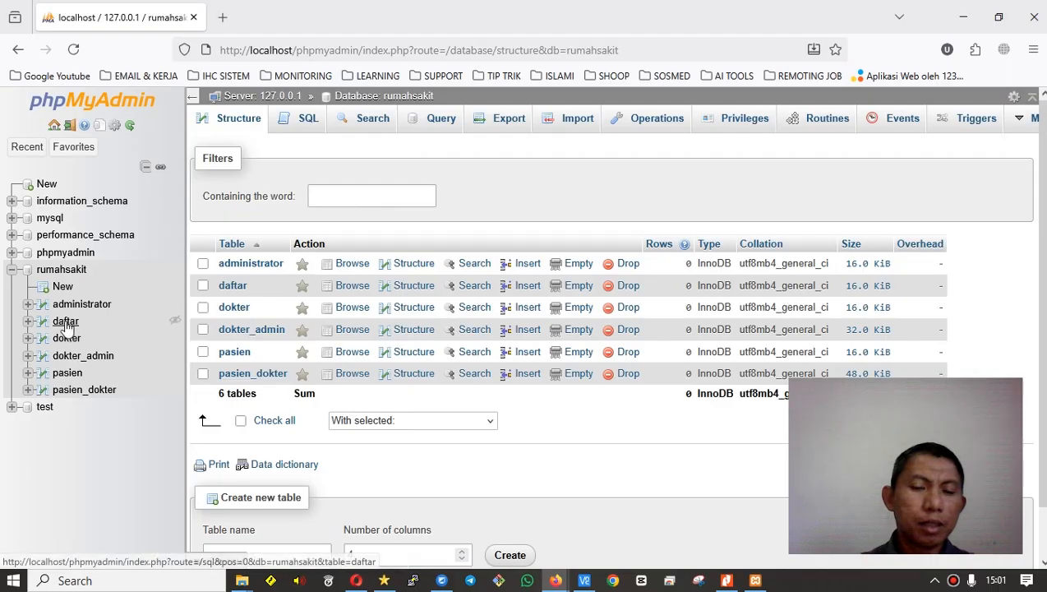
Add an index on the id_admin column of the dokter_admin table, following the foreign key list in the PDF guide.
{"action": "key", "text": "alt+Tab"}
{"action": "scroll", "coordinate": [325, 290], "scroll_direction": "up", "scroll_amount": 5}
{"action": "scroll", "coordinate": [488, 287], "scroll_direction": "down", "scroll_amount": 10}
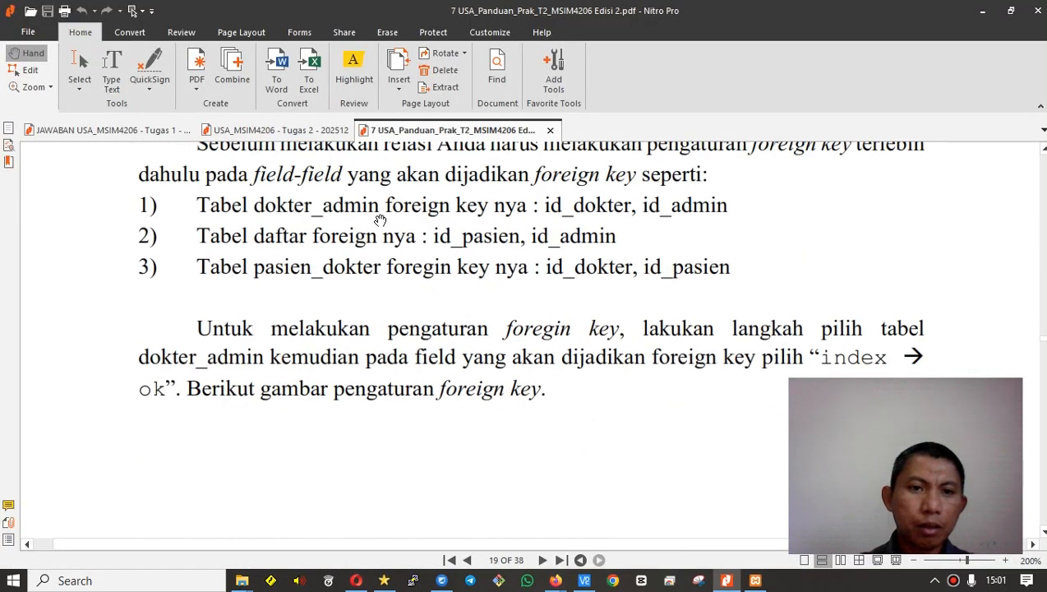
{"action": "key", "text": "alt+Tab"}
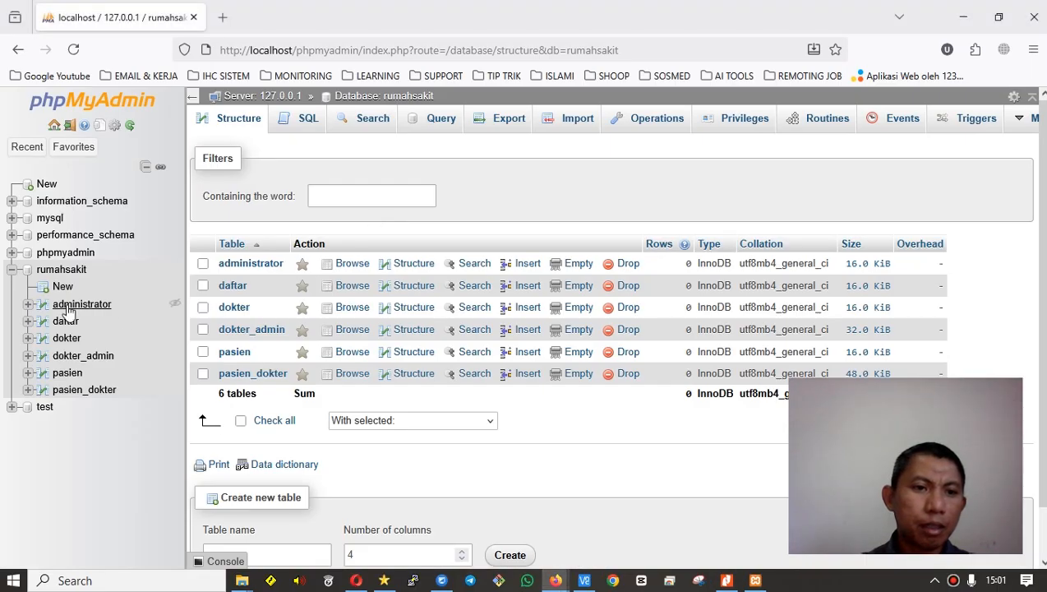
{"action": "left_click", "coordinate": [82, 360]}
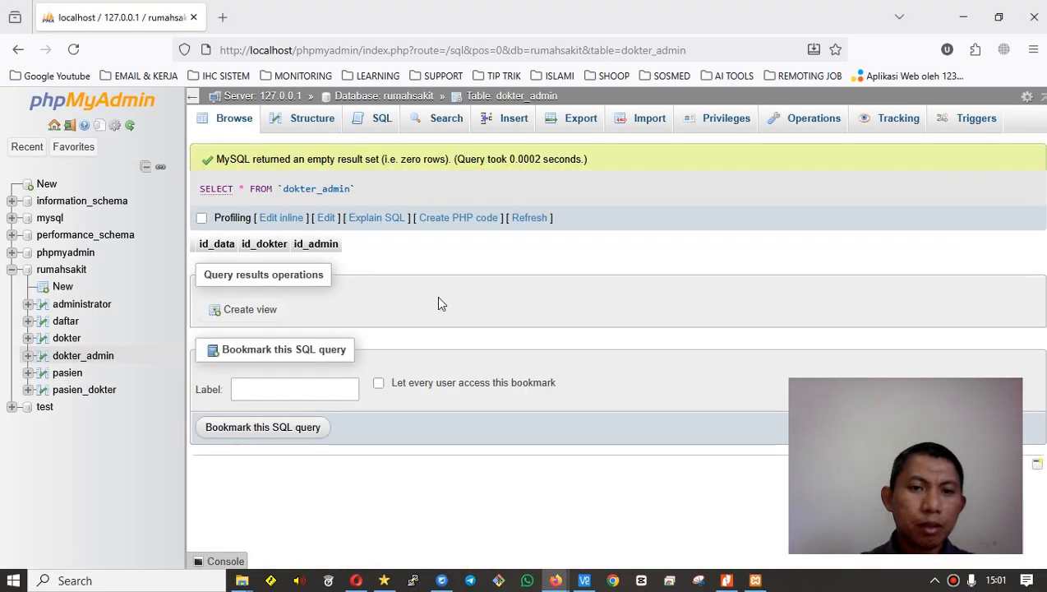
{"action": "key", "text": "alt+Tab"}
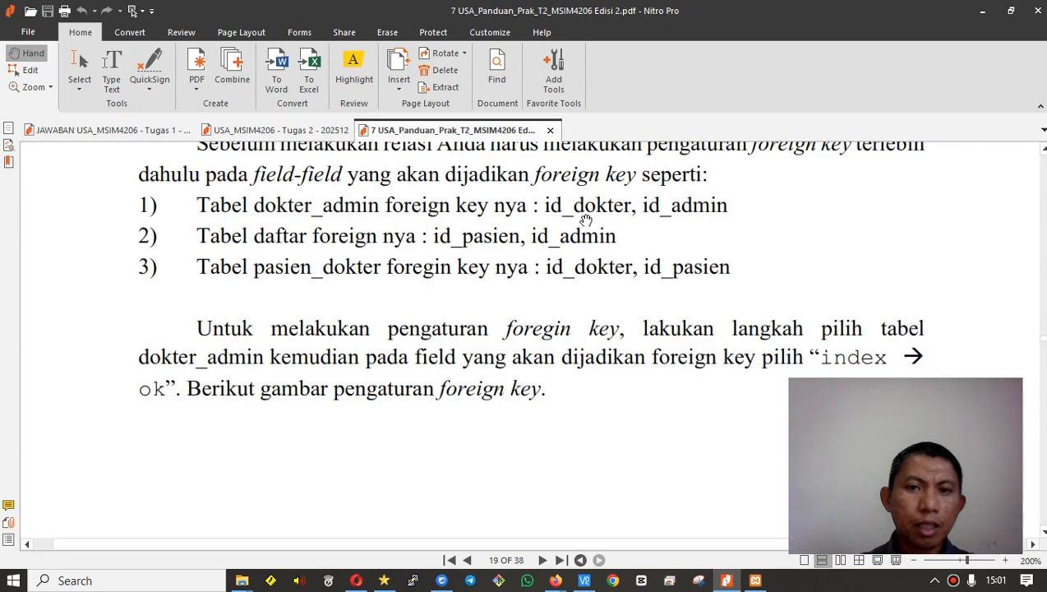
{"action": "key", "text": "alt+Tab"}
{"action": "left_click", "coordinate": [314, 125]}
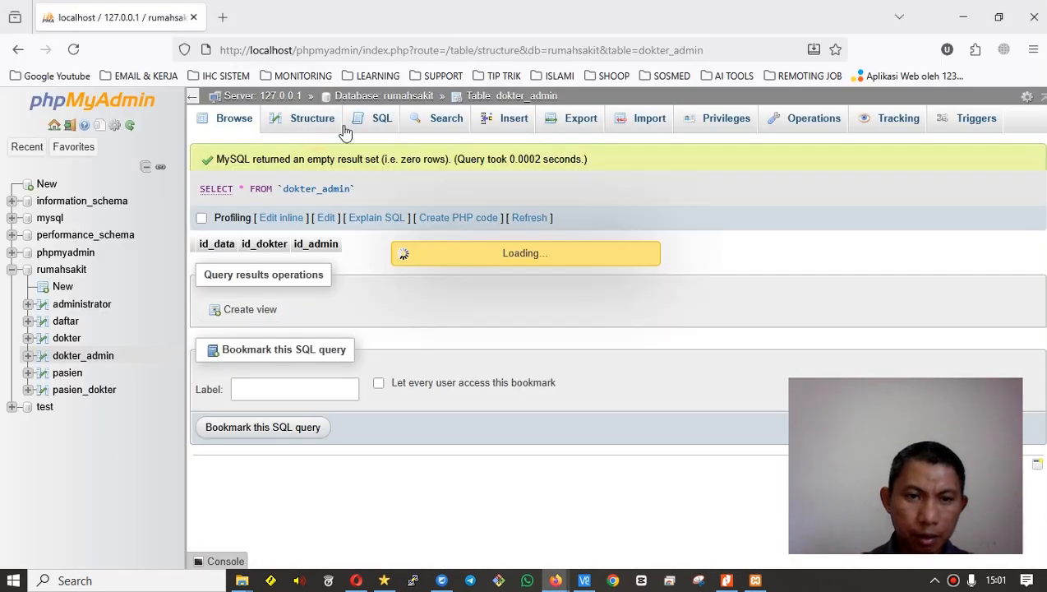
{"action": "left_click", "coordinate": [712, 241]}
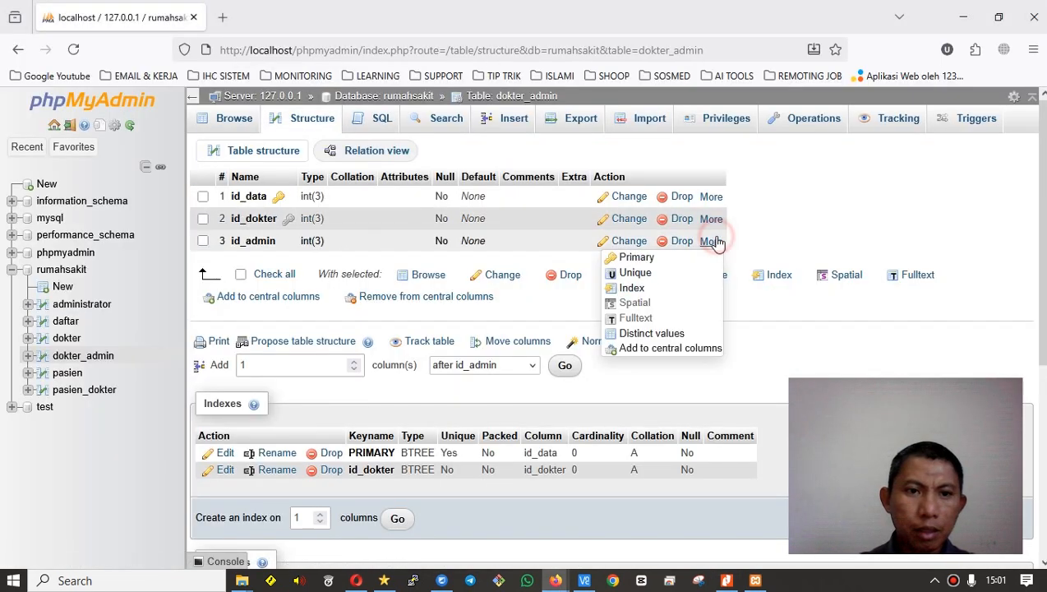
{"action": "left_click", "coordinate": [650, 289]}
{"action": "left_click", "coordinate": [542, 372]}
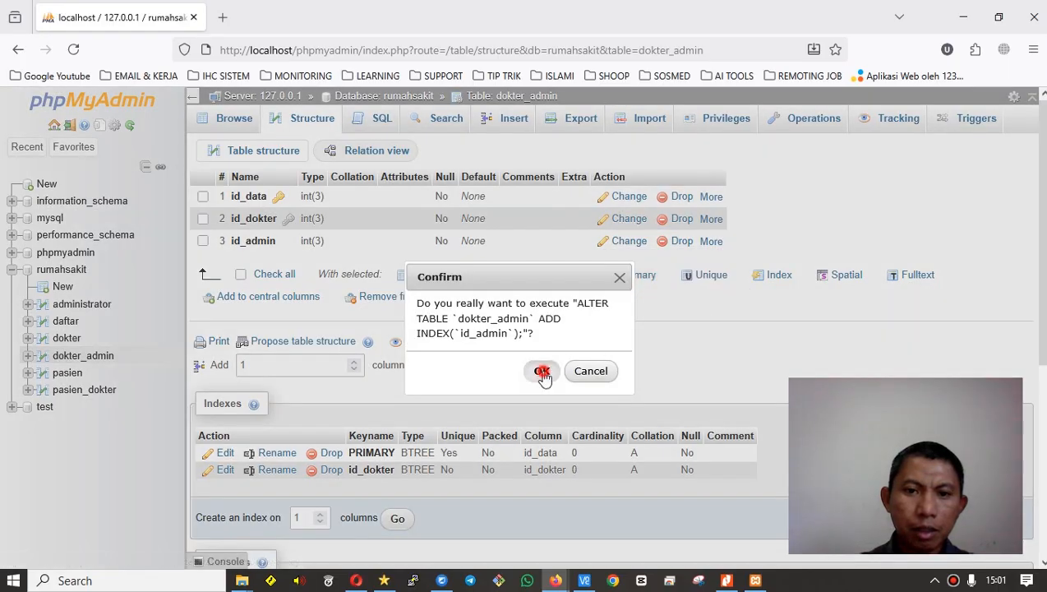
Add an index on the id_pasien column of the daftar table, following the foreign key list in the PDF guide.
{"action": "key", "text": "alt+Tab"}
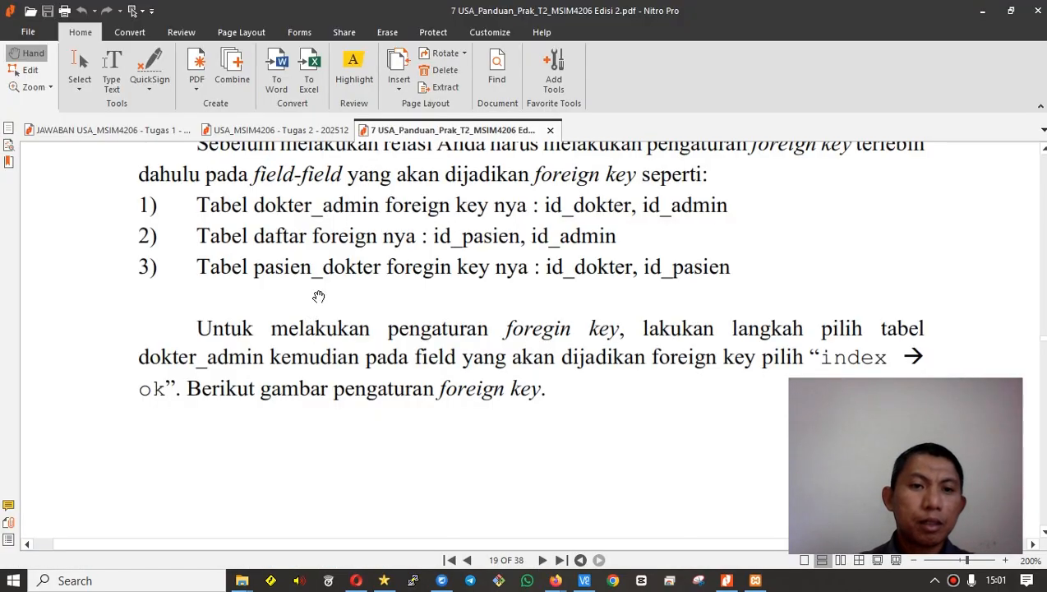
{"action": "key", "text": "alt+Tab"}
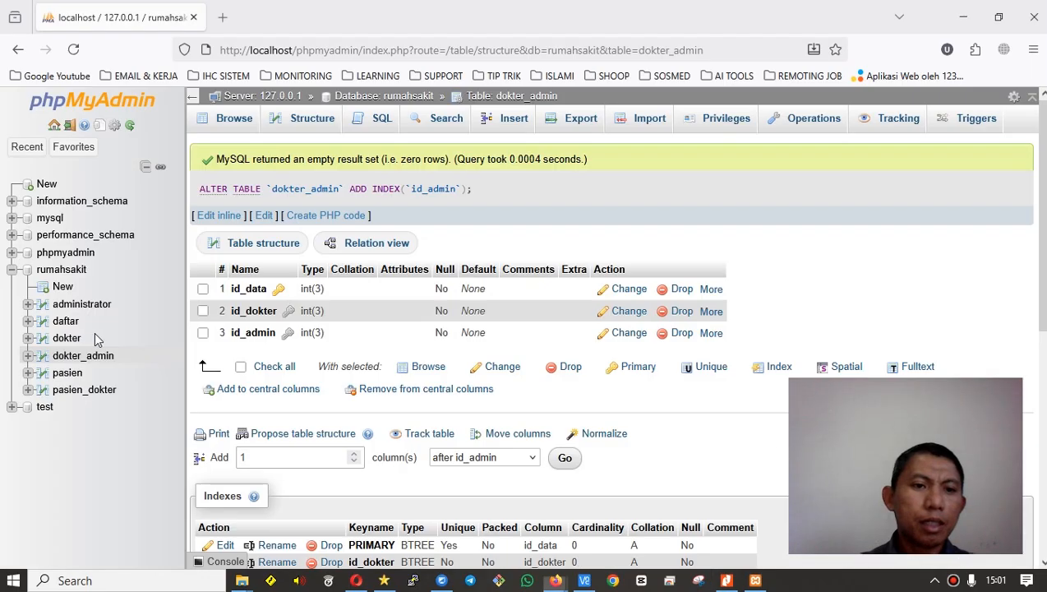
{"action": "left_click", "coordinate": [67, 322]}
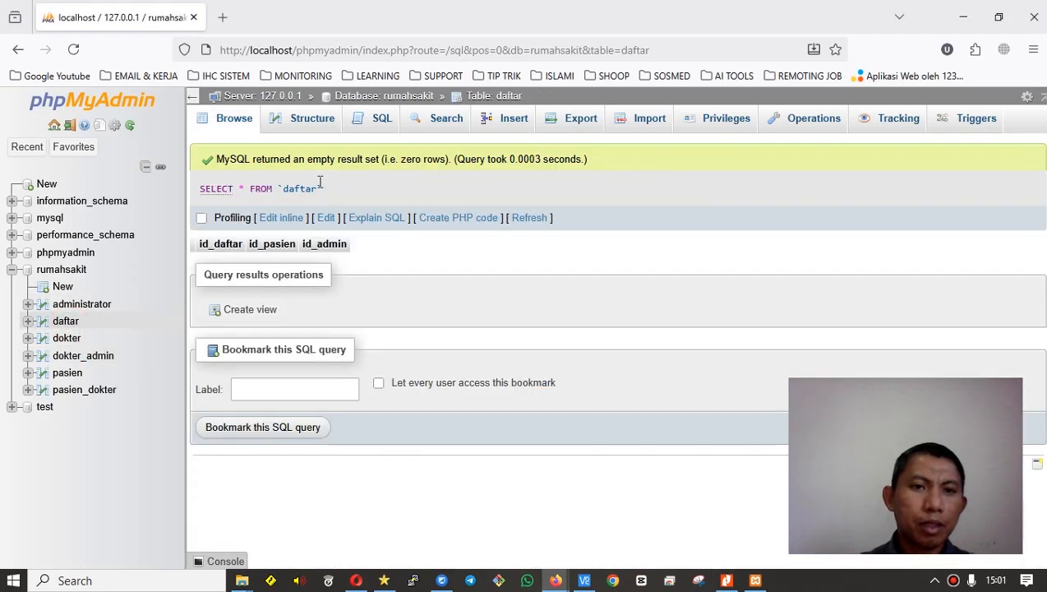
{"action": "left_click", "coordinate": [308, 117]}
{"action": "key", "text": "alt+Tab"}
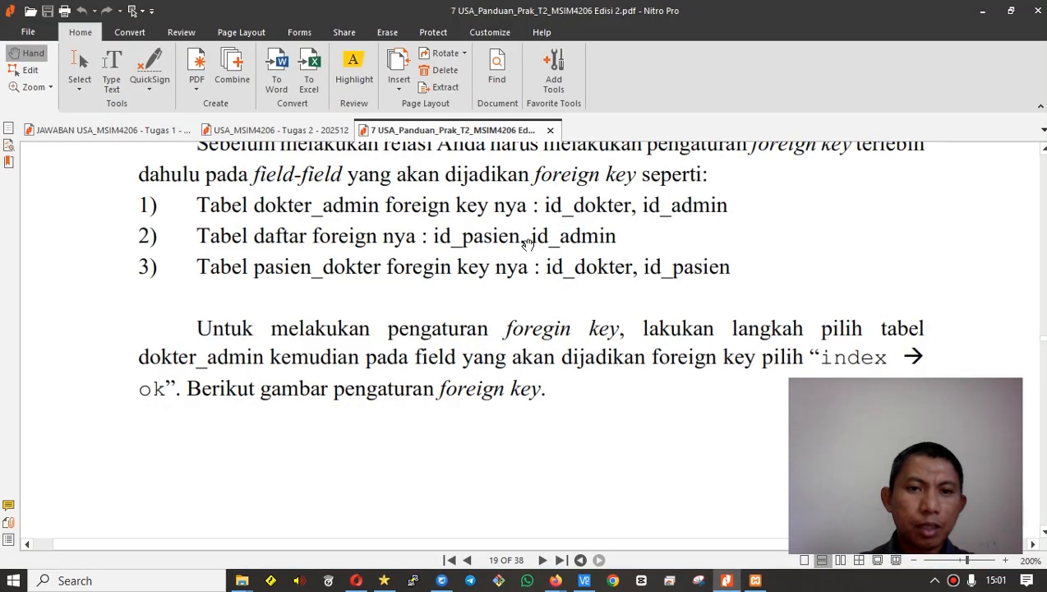
{"action": "key", "text": "alt+Tab"}
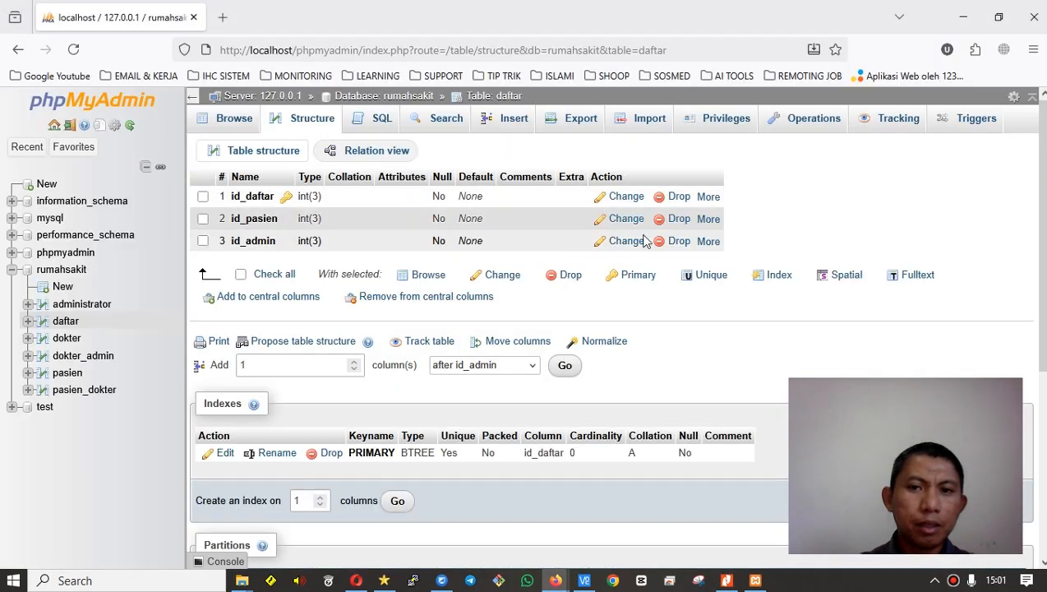
{"action": "left_click", "coordinate": [708, 218]}
{"action": "left_click", "coordinate": [629, 266]}
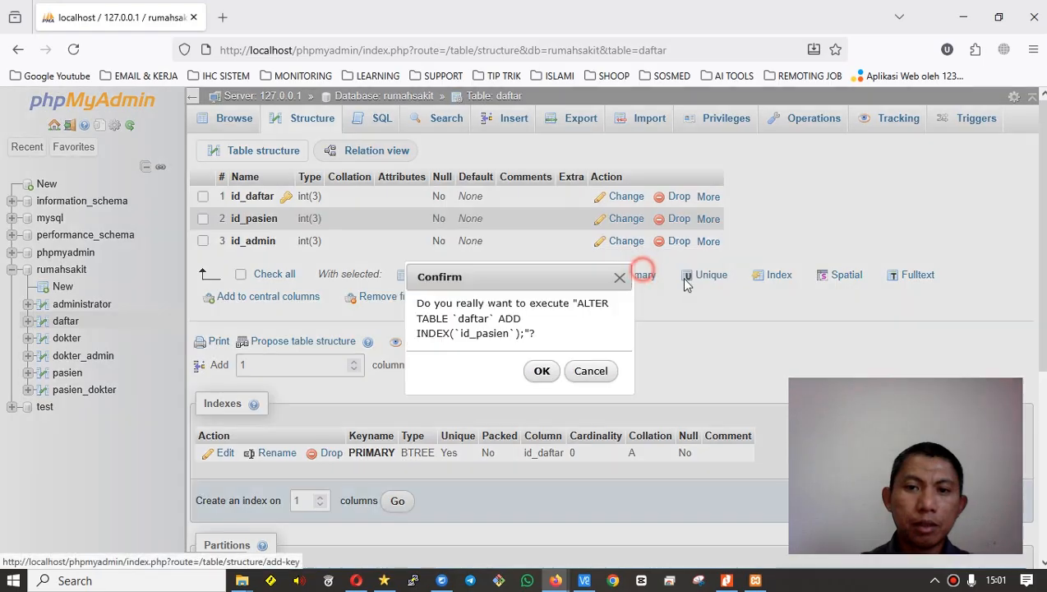
{"action": "left_click", "coordinate": [540, 370]}
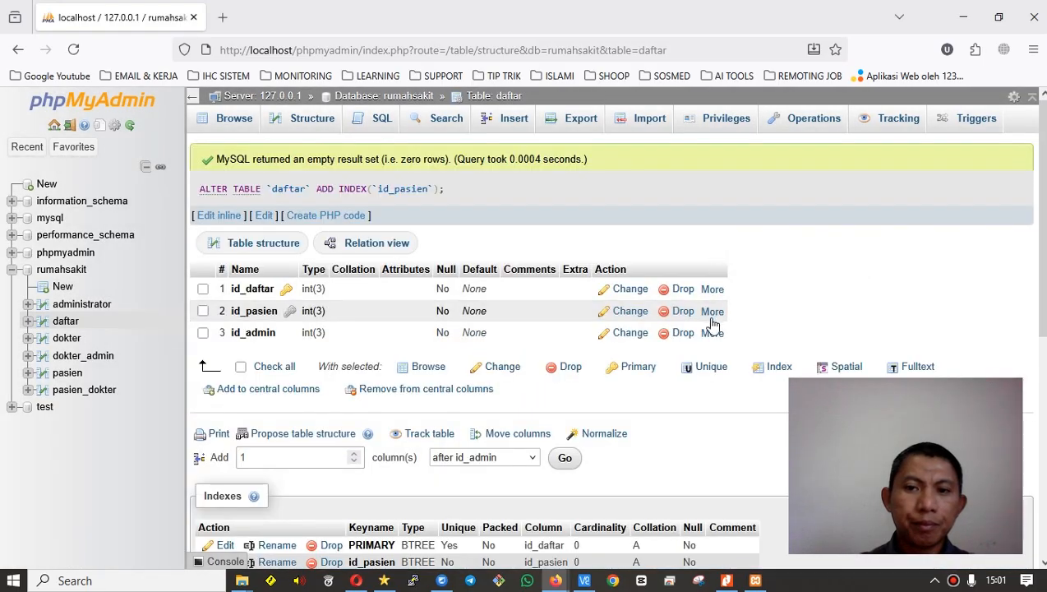
Add an index on the id_admin column of the daftar table.
{"action": "left_click", "coordinate": [710, 333]}
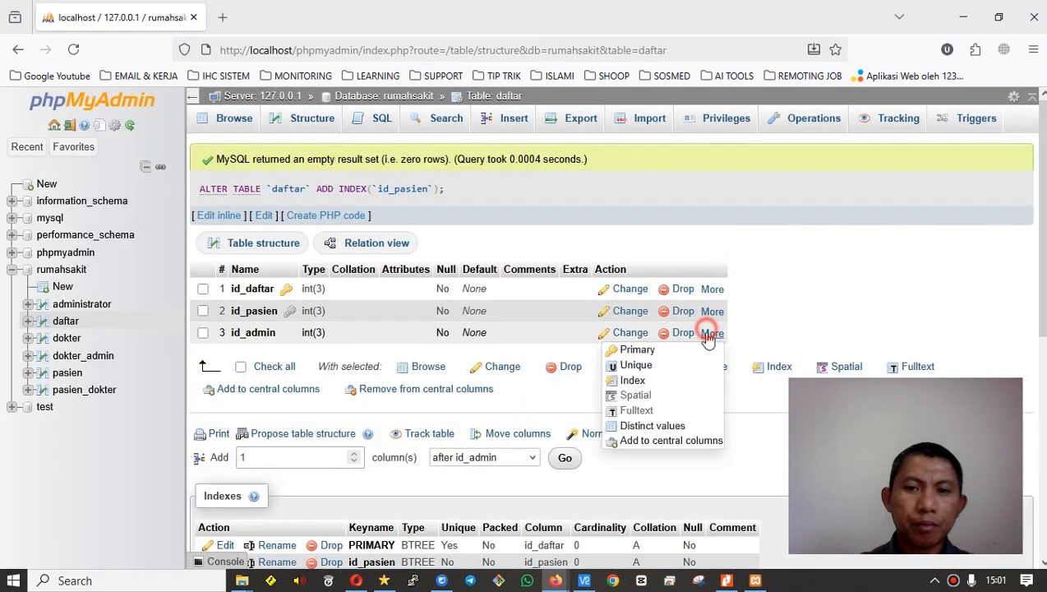
{"action": "left_click", "coordinate": [642, 381]}
{"action": "left_click", "coordinate": [540, 370]}
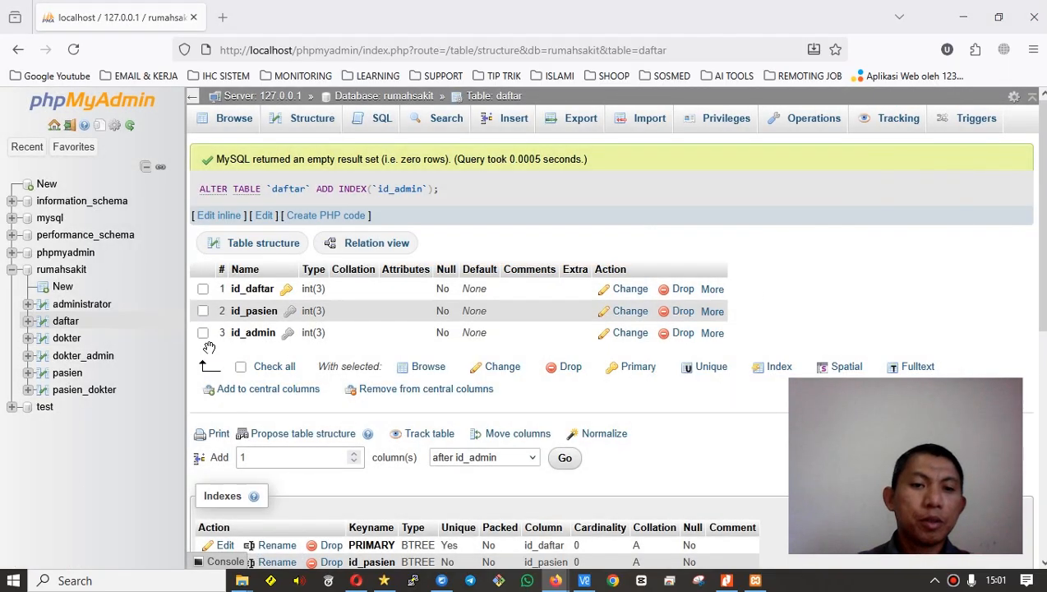
Check the indexes in the pasien_dokter table's structure against the foreign key list in the PDF guide.
{"action": "key", "text": "alt+Tab"}
{"action": "key", "text": "alt+Tab"}
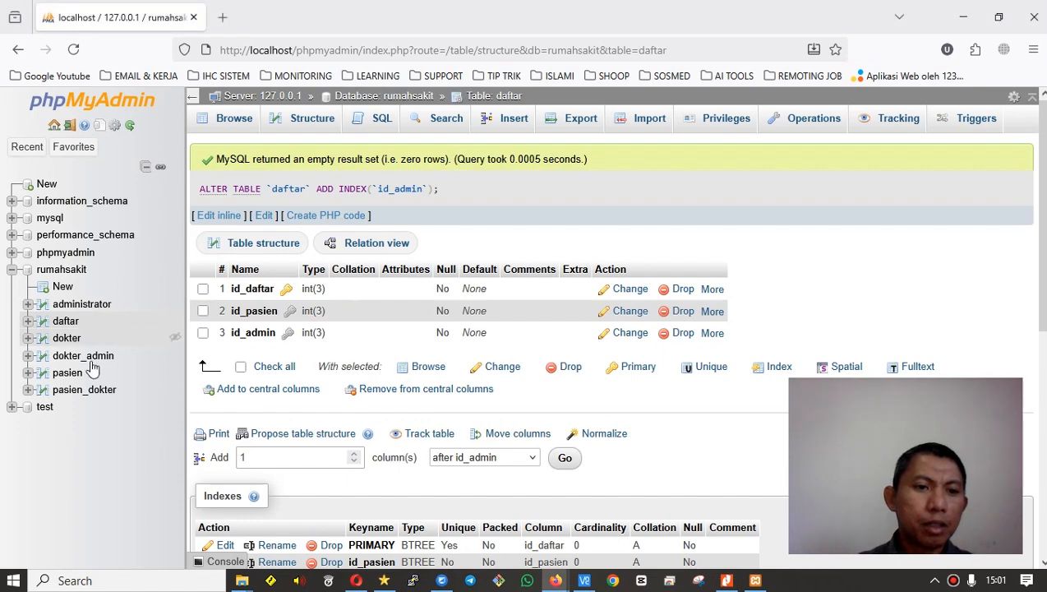
{"action": "left_click", "coordinate": [83, 390]}
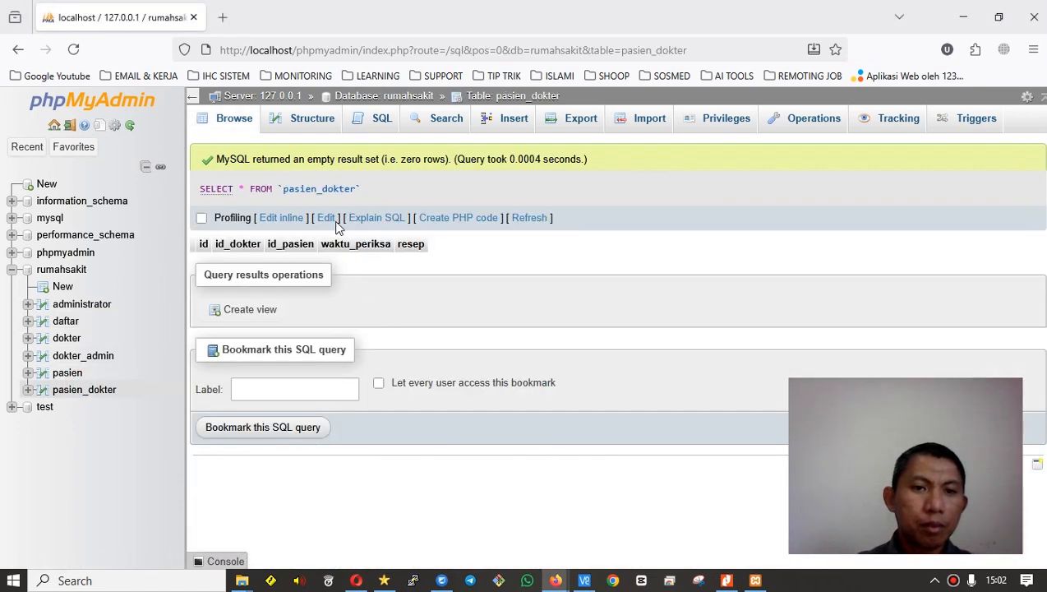
{"action": "left_click", "coordinate": [306, 118]}
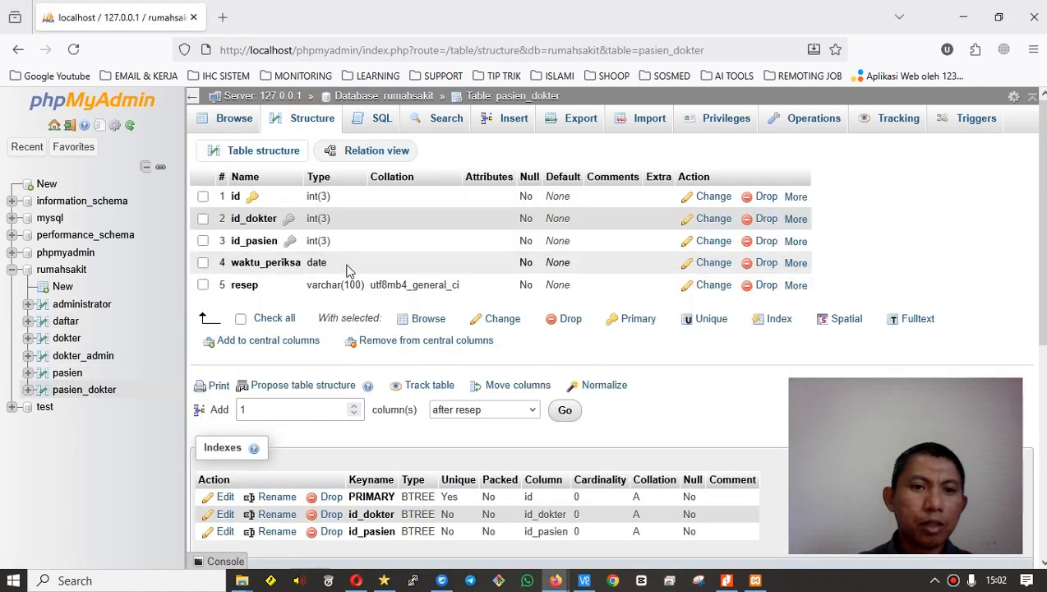
{"action": "key", "text": "alt+Tab"}
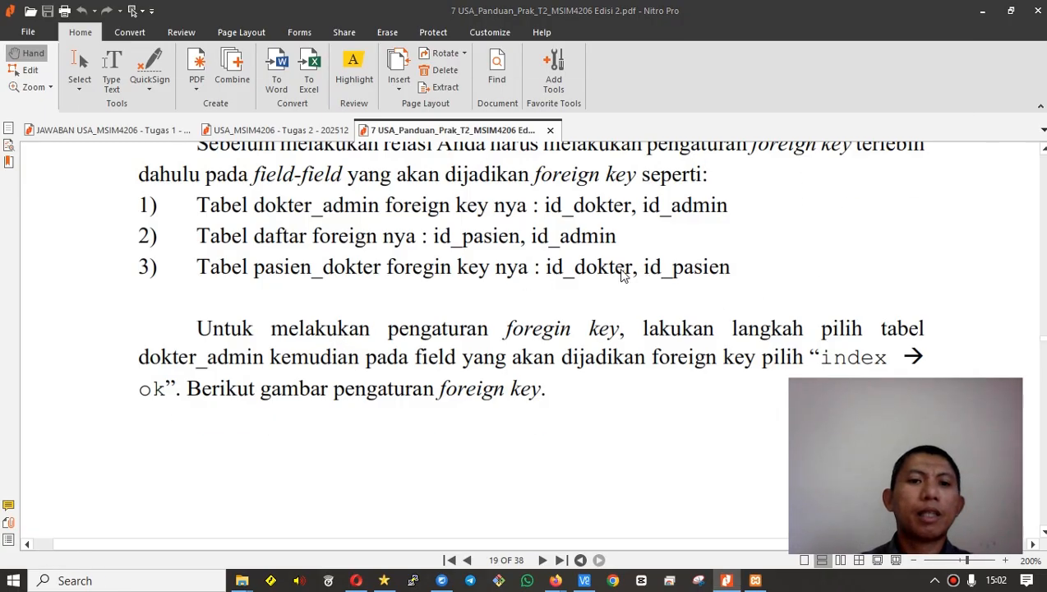
{"action": "key", "text": "alt+Tab"}
{"action": "key", "text": "alt+Tab"}
Read the PDF guide's section on setting foreign keys and creating relationships in the designer, around Gambar 20 and Gambar 21.
{"action": "scroll", "coordinate": [559, 308], "scroll_direction": "down", "scroll_amount": 10}
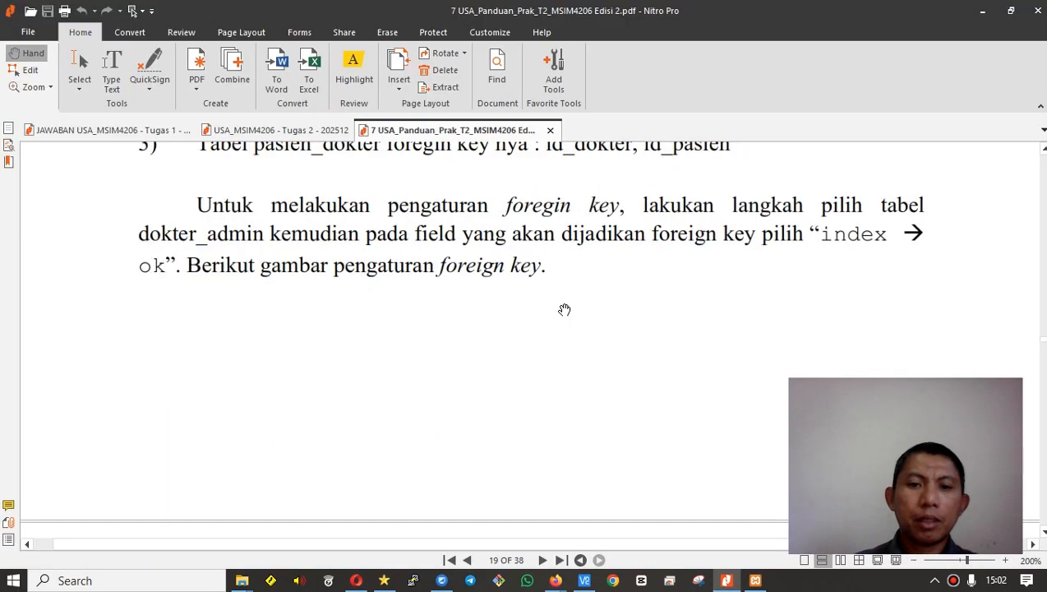
{"action": "scroll", "coordinate": [585, 289], "scroll_direction": "up", "scroll_amount": 4}
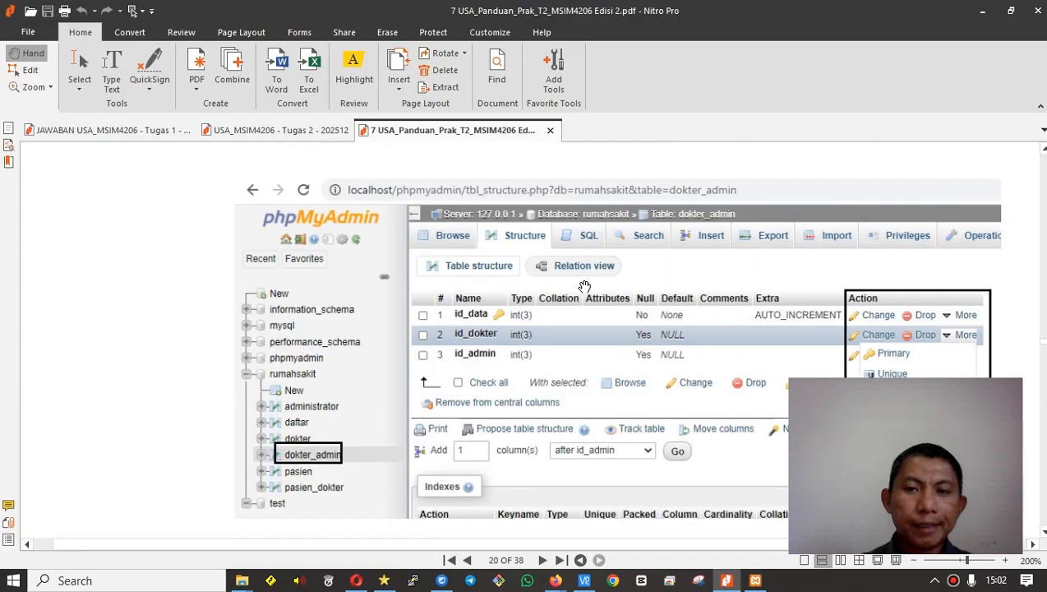
{"action": "scroll", "coordinate": [586, 283], "scroll_direction": "down", "scroll_amount": 2}
{"action": "scroll", "coordinate": [586, 283], "scroll_direction": "down", "scroll_amount": 2}
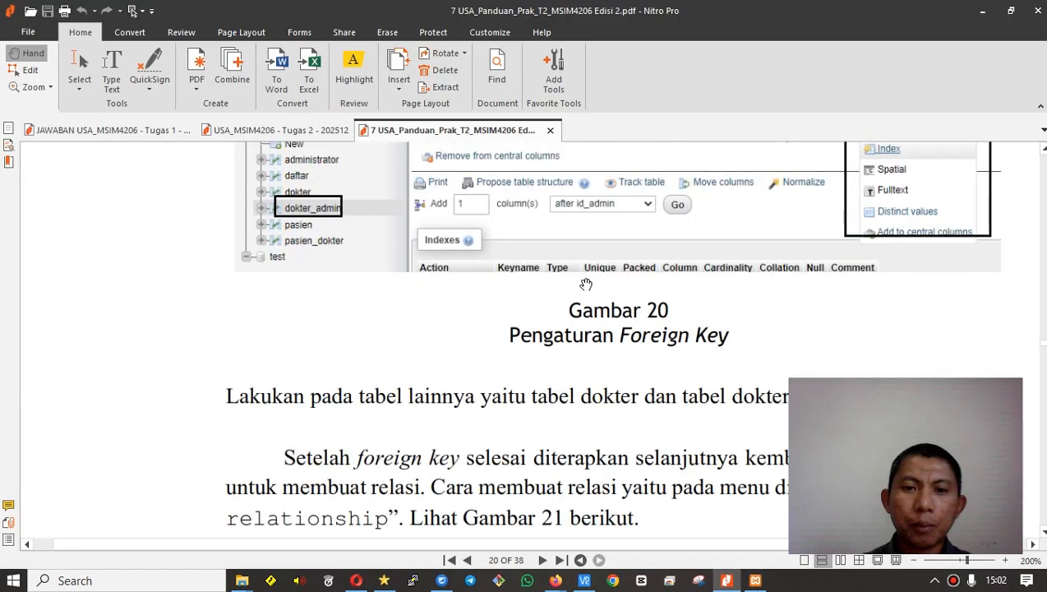
{"action": "scroll", "coordinate": [589, 282], "scroll_direction": "down", "scroll_amount": 8}
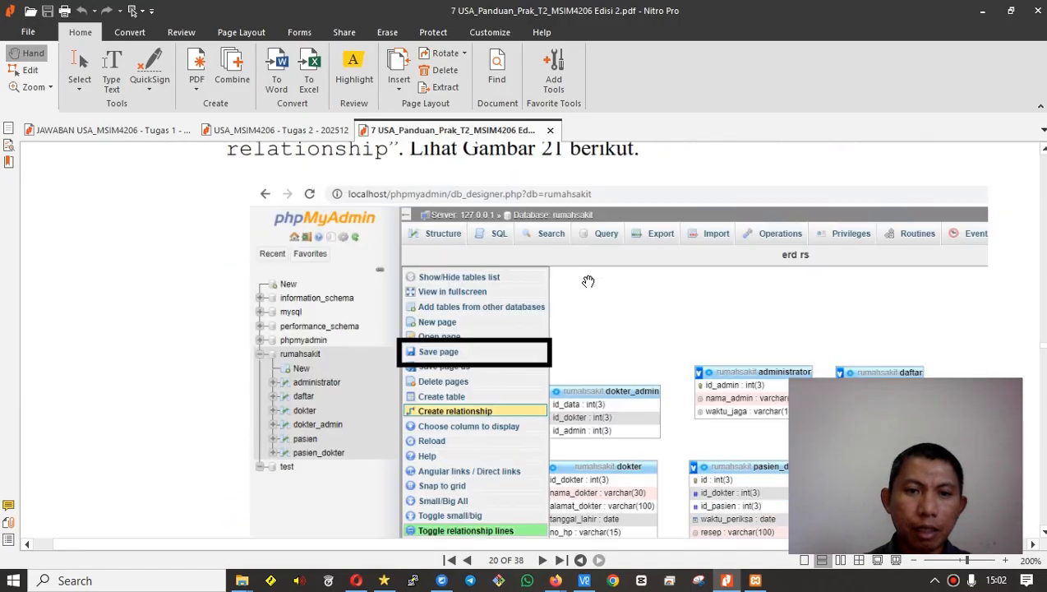
{"action": "scroll", "coordinate": [589, 280], "scroll_direction": "up", "scroll_amount": 6}
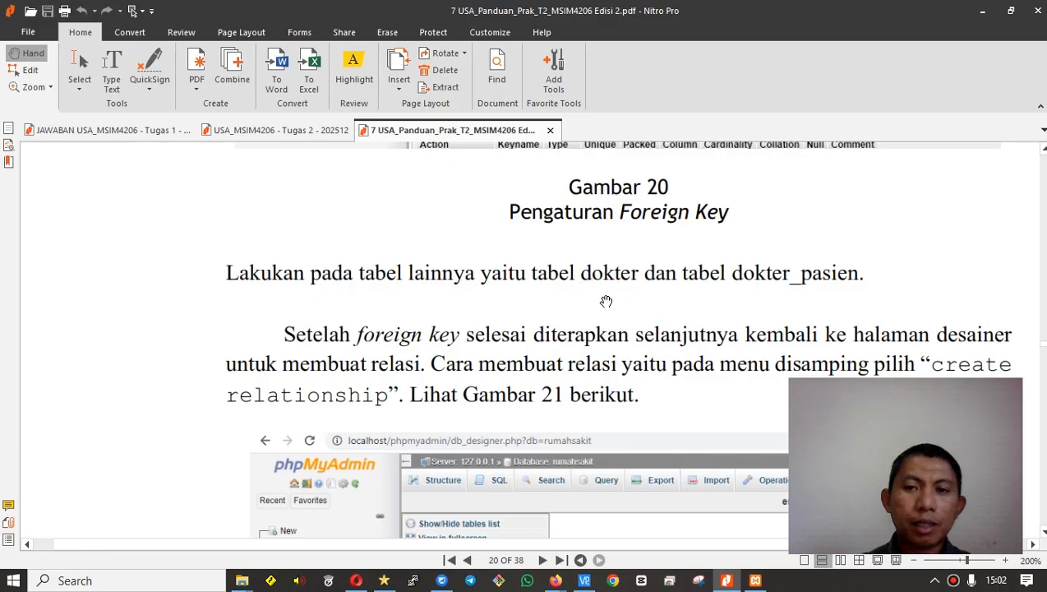
{"action": "left_click_drag", "start_coordinate": [664, 299], "coordinate": [582, 180]}
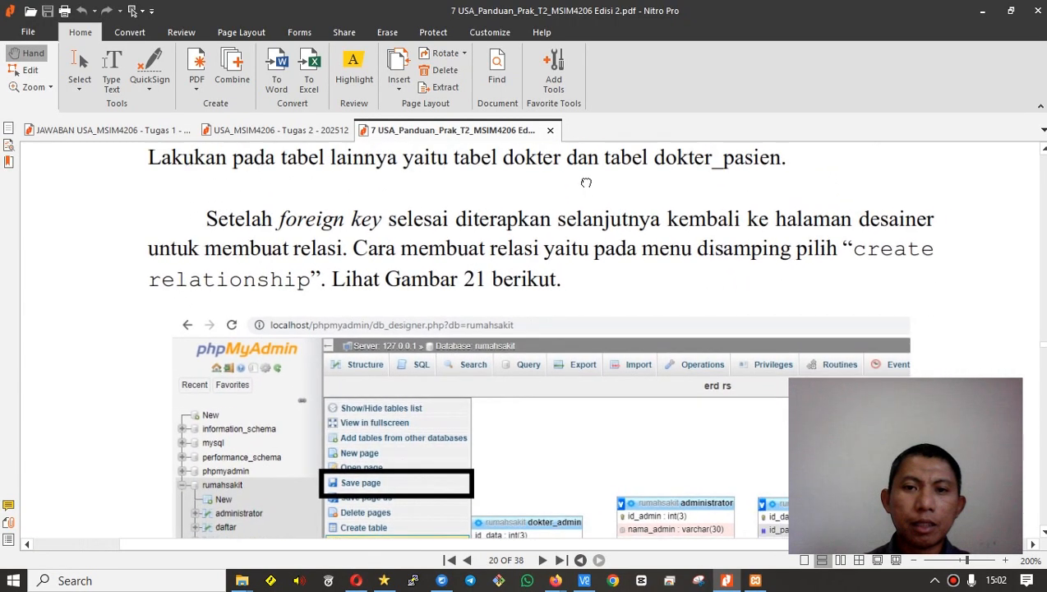
{"action": "left_click_drag", "start_coordinate": [789, 253], "coordinate": [850, 208]}
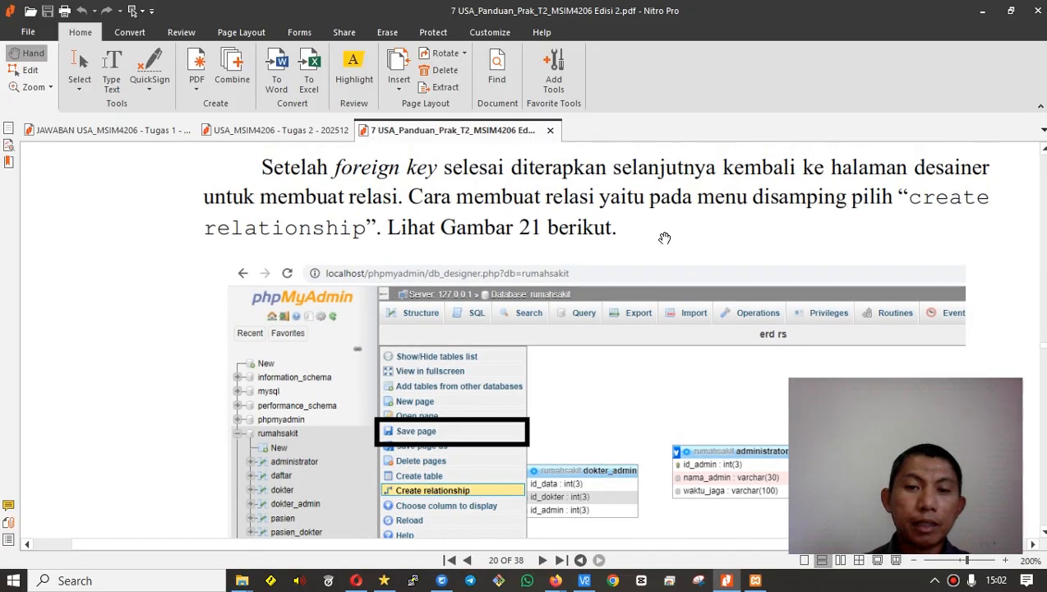
{"action": "mouse_move", "coordinate": [659, 230]}
{"action": "left_mouse_down"}
{"action": "mouse_move", "coordinate": [662, 213]}
{"action": "mouse_move", "coordinate": [654, 228]}
{"action": "left_mouse_up"}
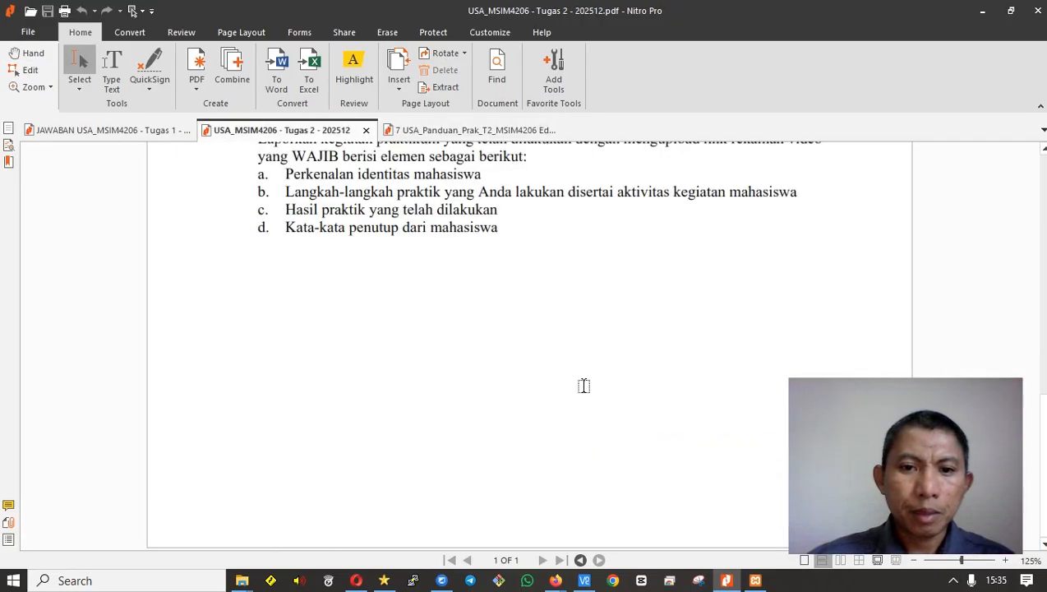
Study the relationship settings in Gambar 22 and the final table diagram in Gambar 24 of the PDF guide.
{"action": "scroll", "coordinate": [584, 386], "scroll_direction": "up", "scroll_amount": 10}
{"action": "left_click", "coordinate": [457, 129]}
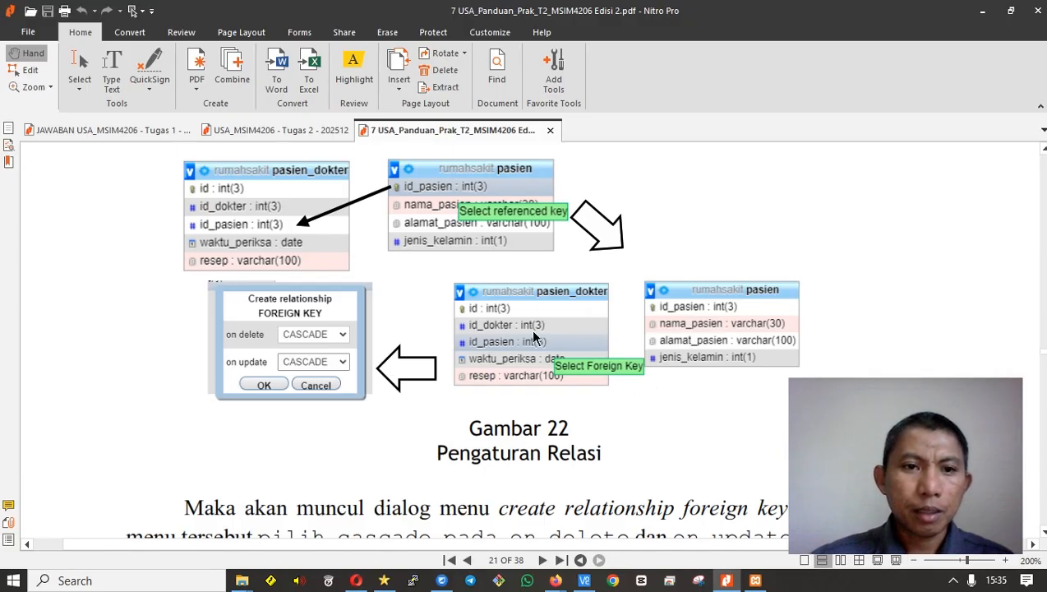
{"action": "scroll", "coordinate": [533, 332], "scroll_direction": "up", "scroll_amount": 3}
{"action": "scroll", "coordinate": [532, 335], "scroll_direction": "up", "scroll_amount": 10}
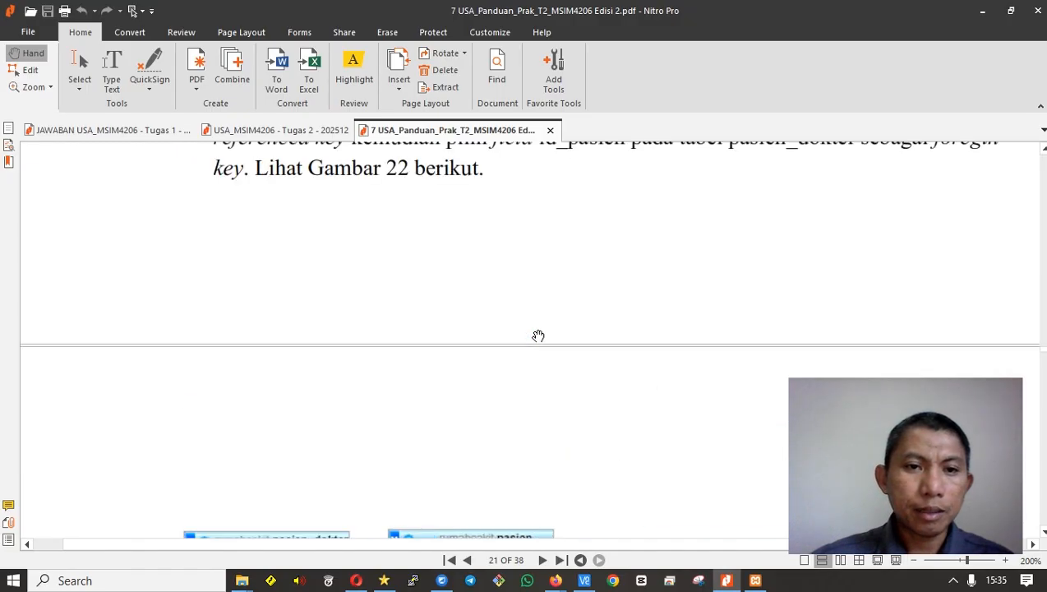
{"action": "scroll", "coordinate": [538, 336], "scroll_direction": "down", "scroll_amount": 10}
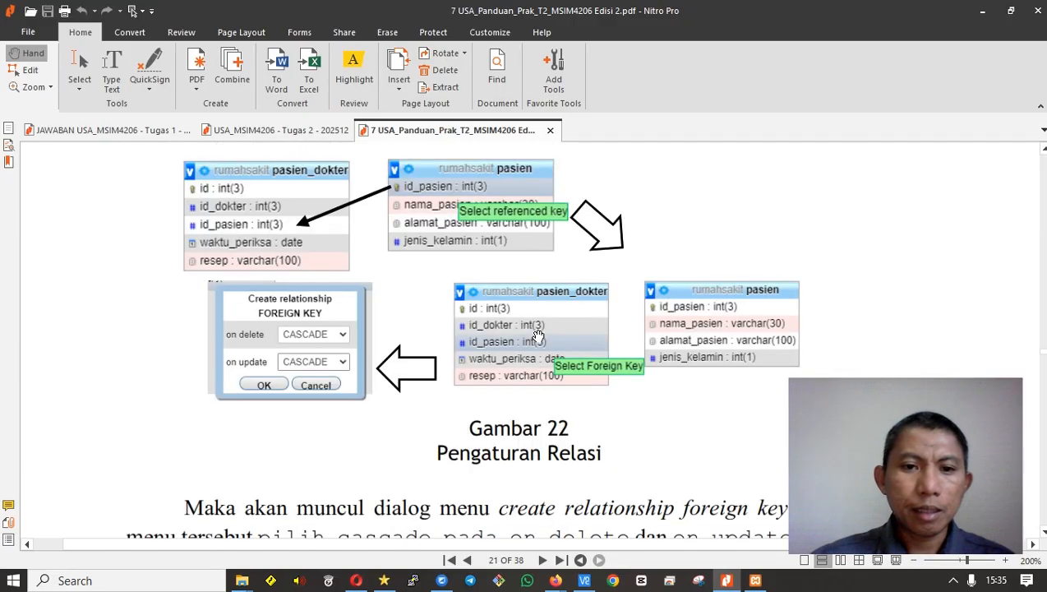
{"action": "scroll", "coordinate": [537, 336], "scroll_direction": "up", "scroll_amount": 3}
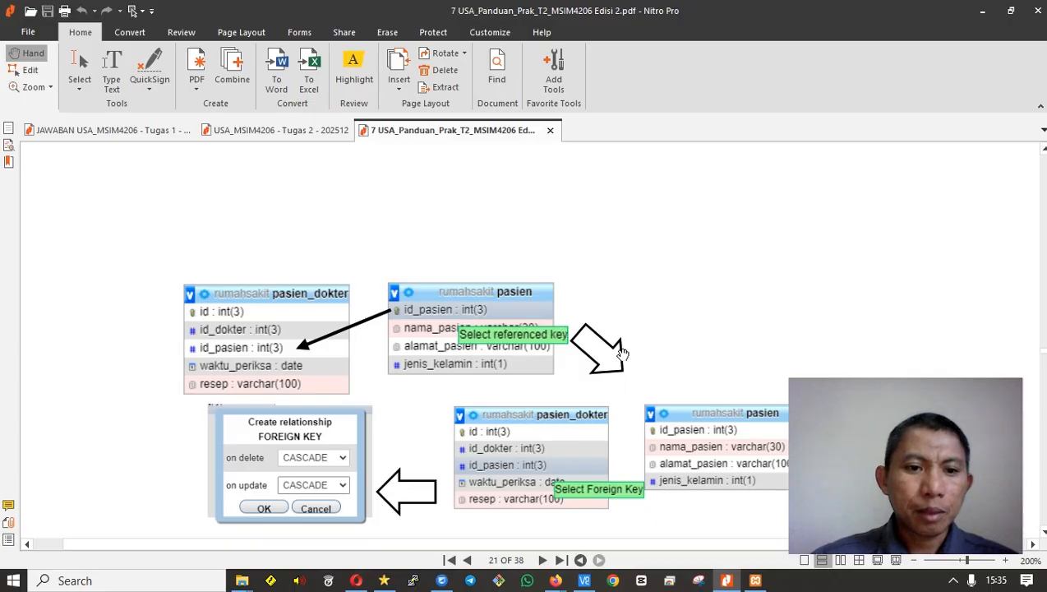
{"action": "scroll", "coordinate": [622, 351], "scroll_direction": "down", "scroll_amount": 3}
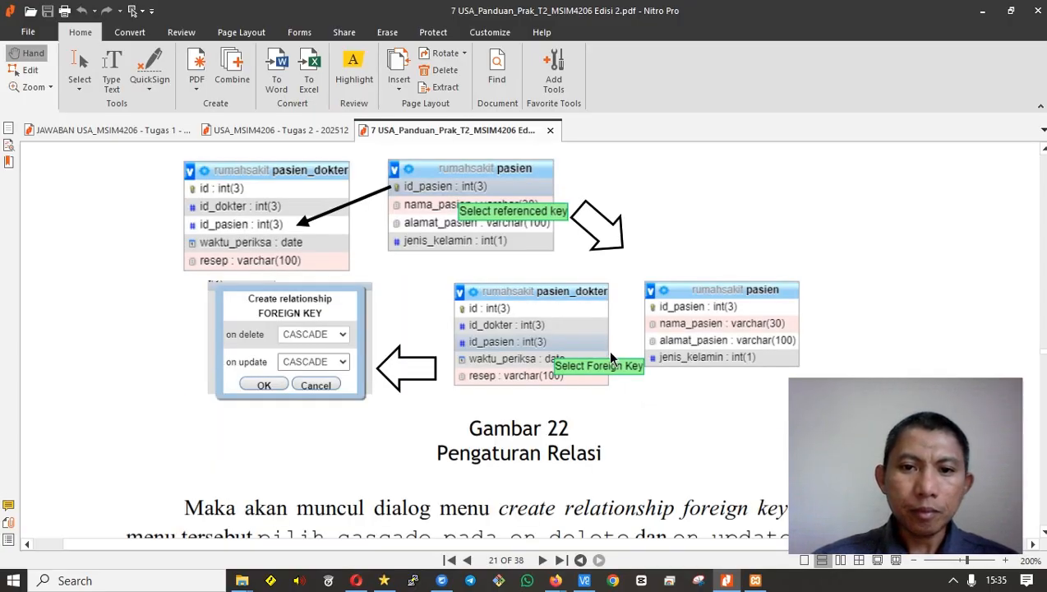
{"action": "scroll", "coordinate": [614, 358], "scroll_direction": "down", "scroll_amount": 9}
{"action": "scroll", "coordinate": [608, 356], "scroll_direction": "down", "scroll_amount": 6}
{"action": "scroll", "coordinate": [608, 355], "scroll_direction": "down", "scroll_amount": 8}
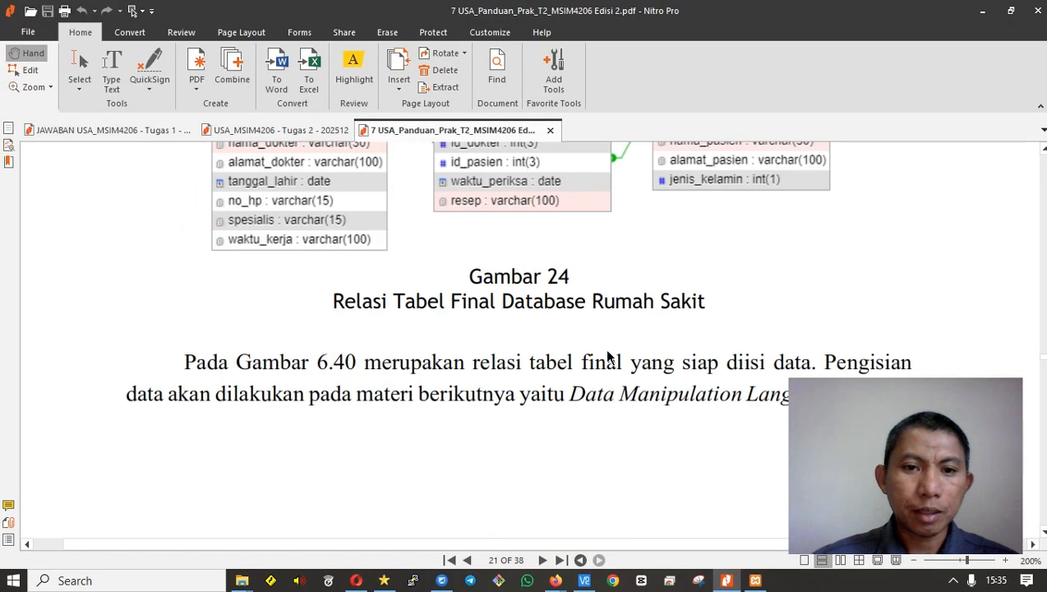
{"action": "scroll", "coordinate": [607, 356], "scroll_direction": "up", "scroll_amount": 5}
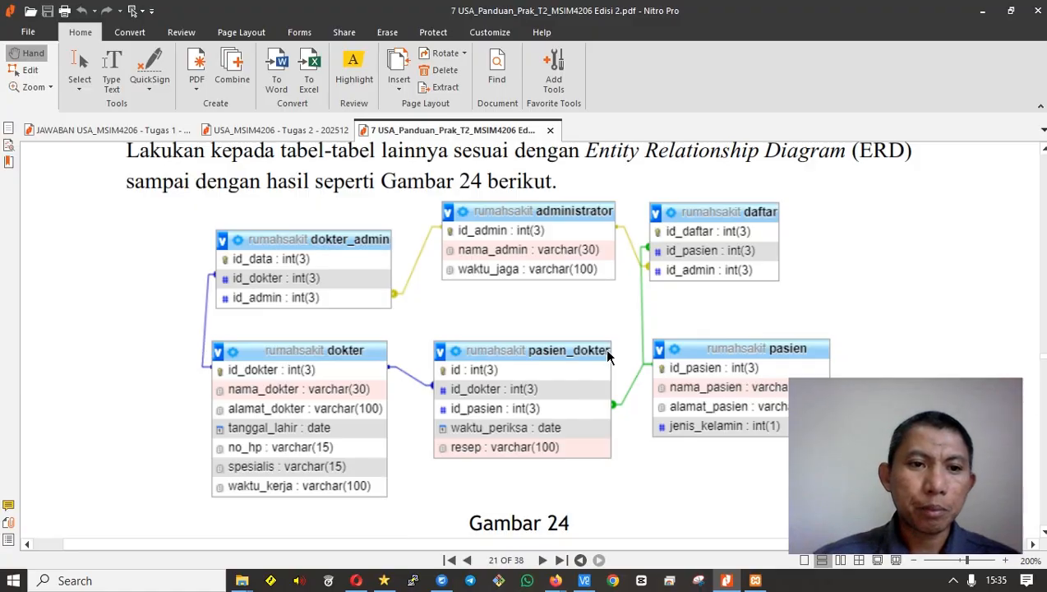
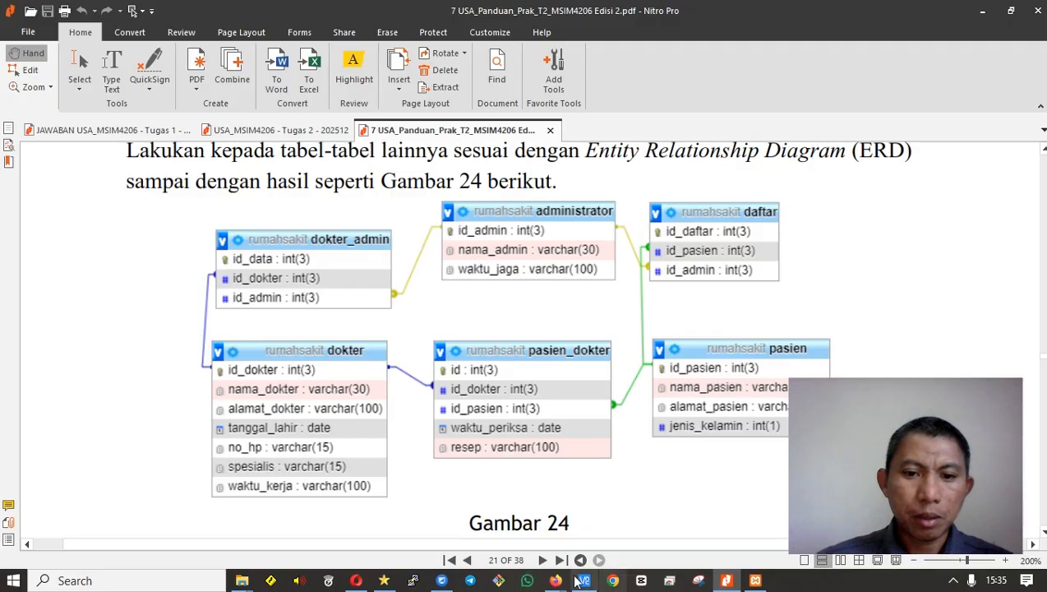
In the phpMyAdmin designer, move pasien_dokter toward the lower middle and dokter_admin above it at the left of the diagram, following Gambar 24.
{"action": "mouse_move", "coordinate": [556, 580]}
{"action": "left_click", "coordinate": [655, 553]}
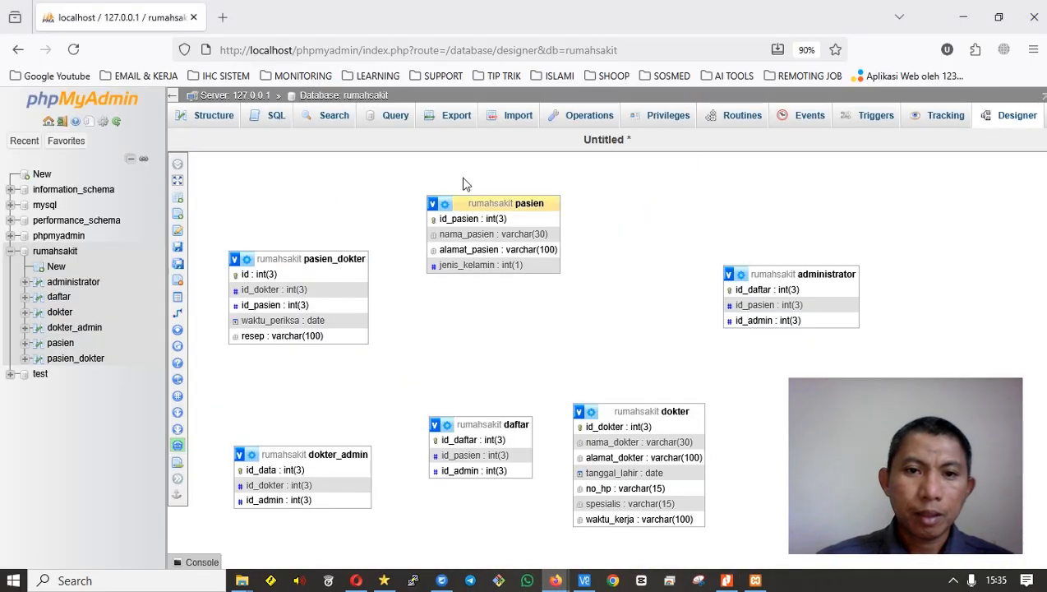
{"action": "key", "text": "alt+Tab"}
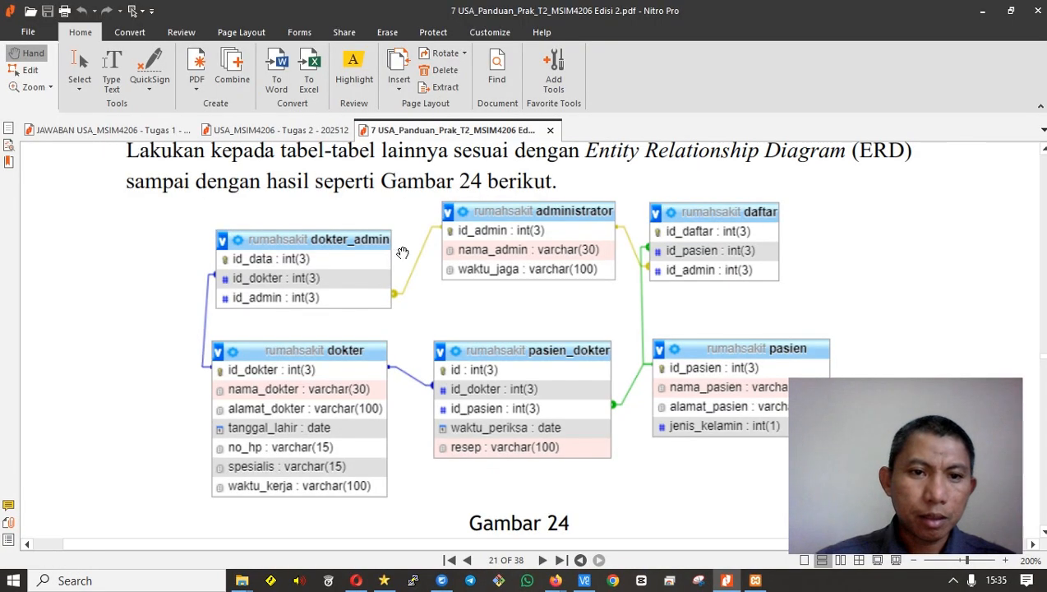
{"action": "key", "text": "alt+Tab"}
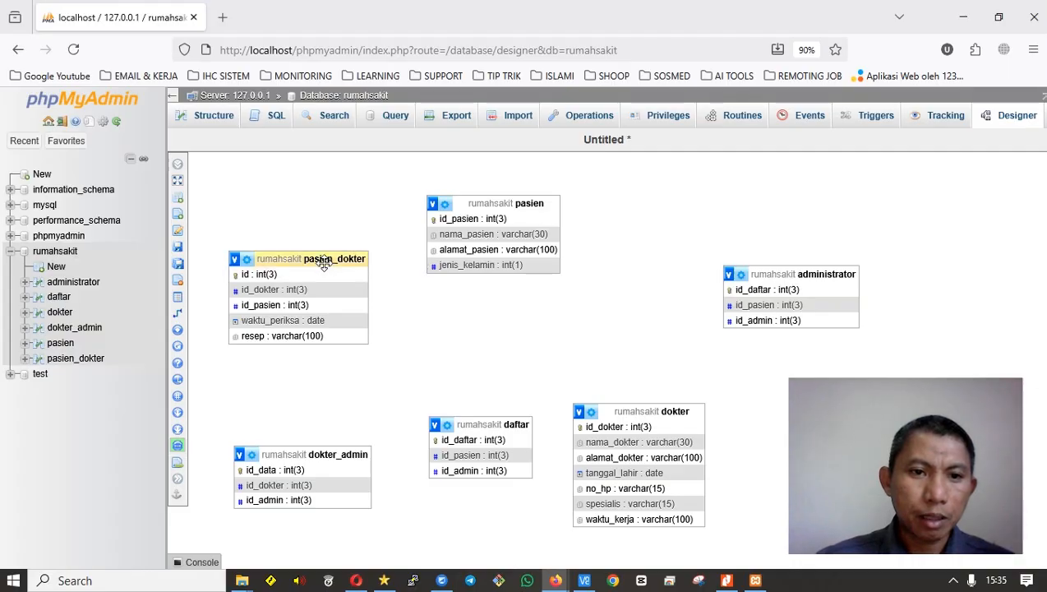
{"action": "left_click_drag", "start_coordinate": [323, 261], "coordinate": [442, 397]}
{"action": "left_click_drag", "start_coordinate": [311, 453], "coordinate": [261, 337]}
{"action": "left_click_drag", "start_coordinate": [339, 338], "coordinate": [321, 290]}
Move the dokter table directly below dokter_admin in the designer diagram, as in Gambar 24.
{"action": "key", "text": "alt+Tab"}
{"action": "key", "text": "alt+Tab"}
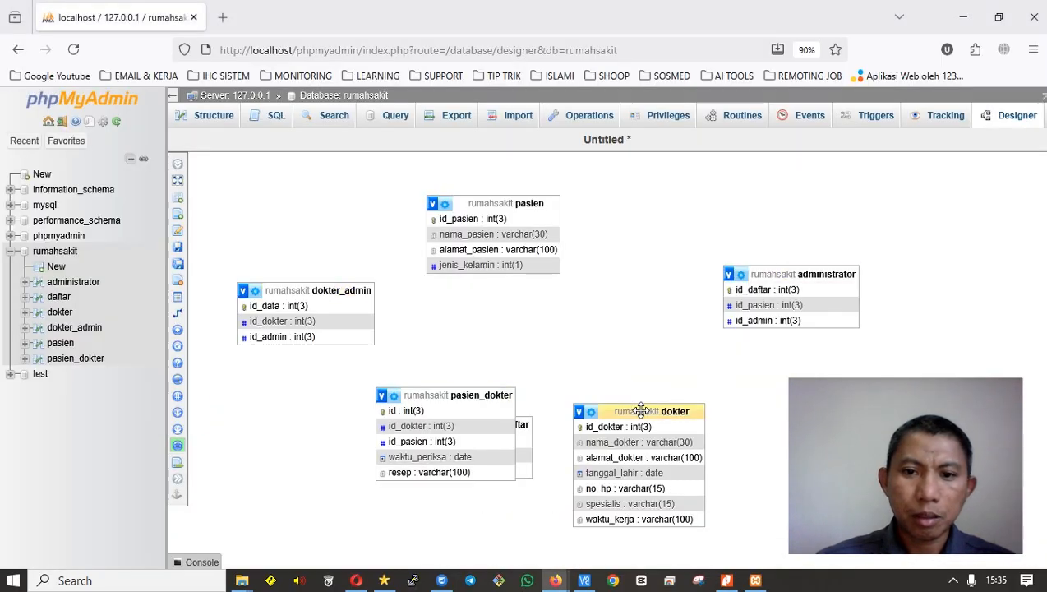
{"action": "left_click_drag", "start_coordinate": [608, 407], "coordinate": [273, 408]}
Move the pasien table to the diagram's lower right and the administrator table to its upper middle, following Gambar 24.
{"action": "key", "text": "alt+Tab"}
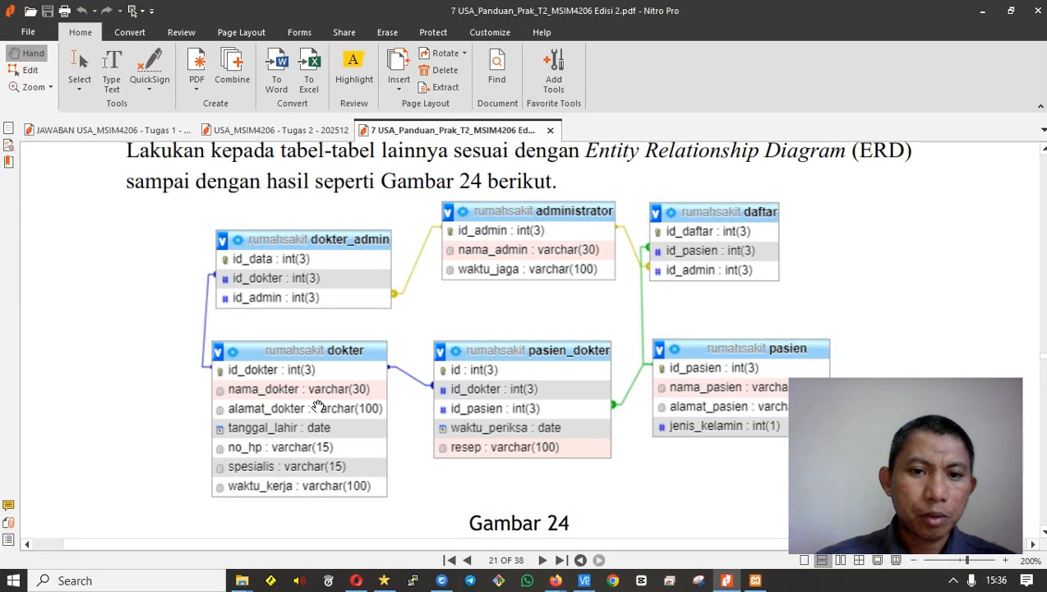
{"action": "key", "text": "alt+Tab"}
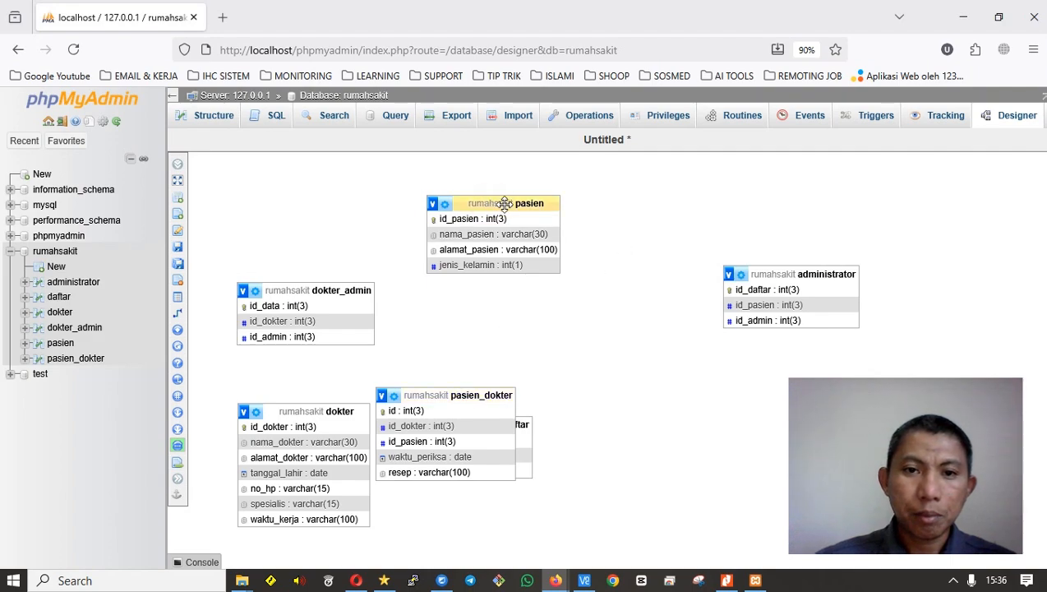
{"action": "left_click_drag", "start_coordinate": [499, 204], "coordinate": [719, 426]}
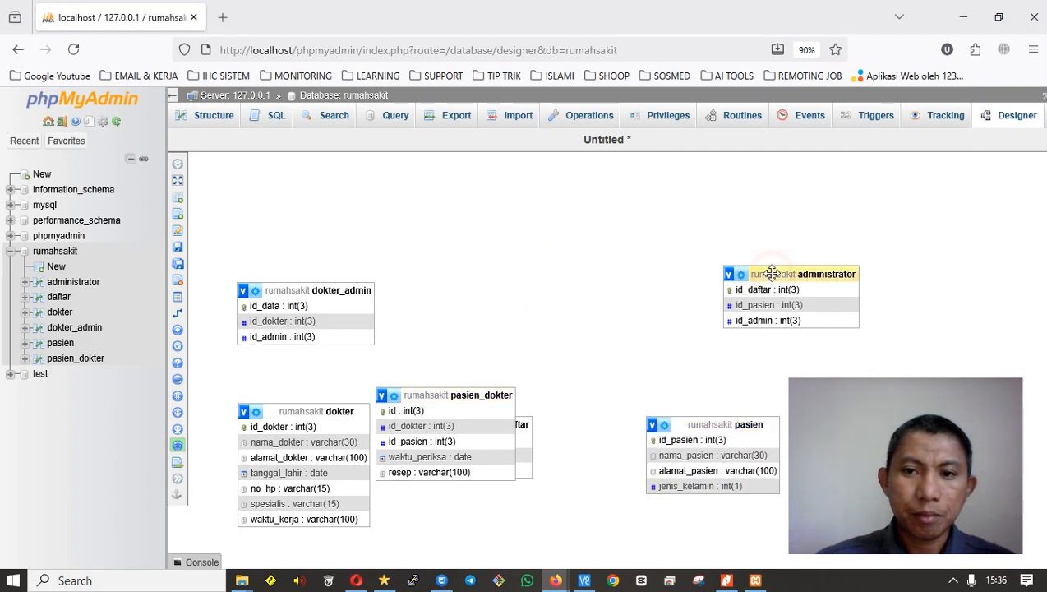
{"action": "left_click_drag", "start_coordinate": [771, 274], "coordinate": [526, 218]}
Move pasien_dokter down off the daftar table and place daftar to the right of administrator, as in Gambar 24.
{"action": "key", "text": "alt+Tab"}
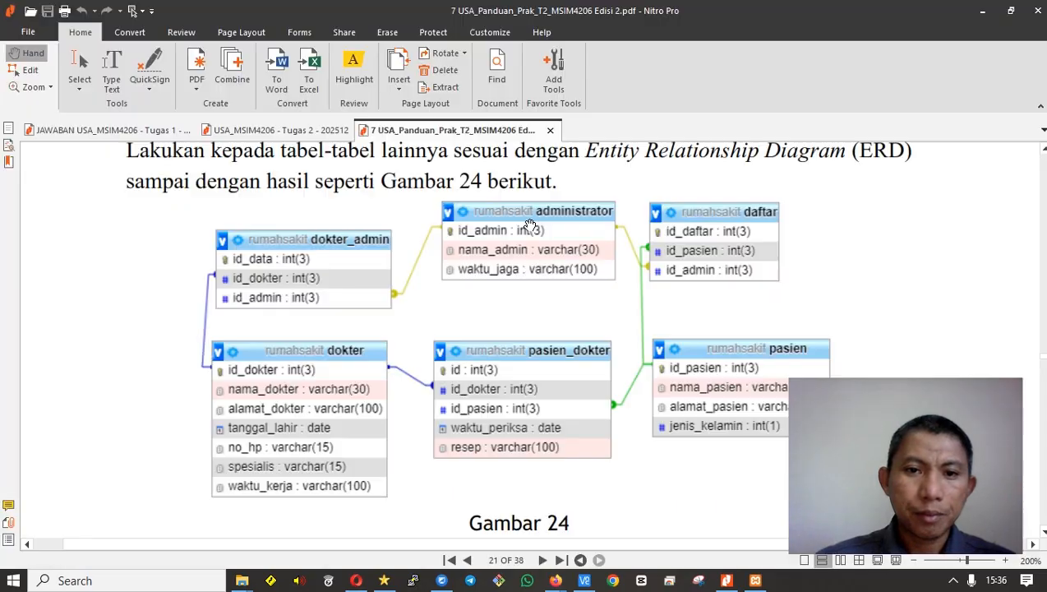
{"action": "key", "text": "alt+Tab"}
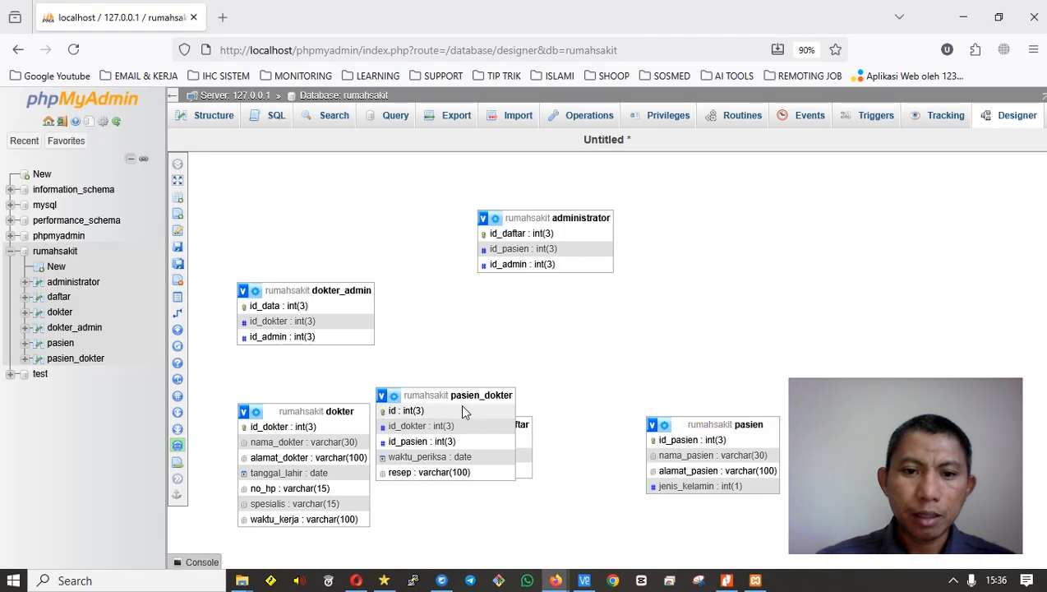
{"action": "left_click_drag", "start_coordinate": [452, 396], "coordinate": [592, 490]}
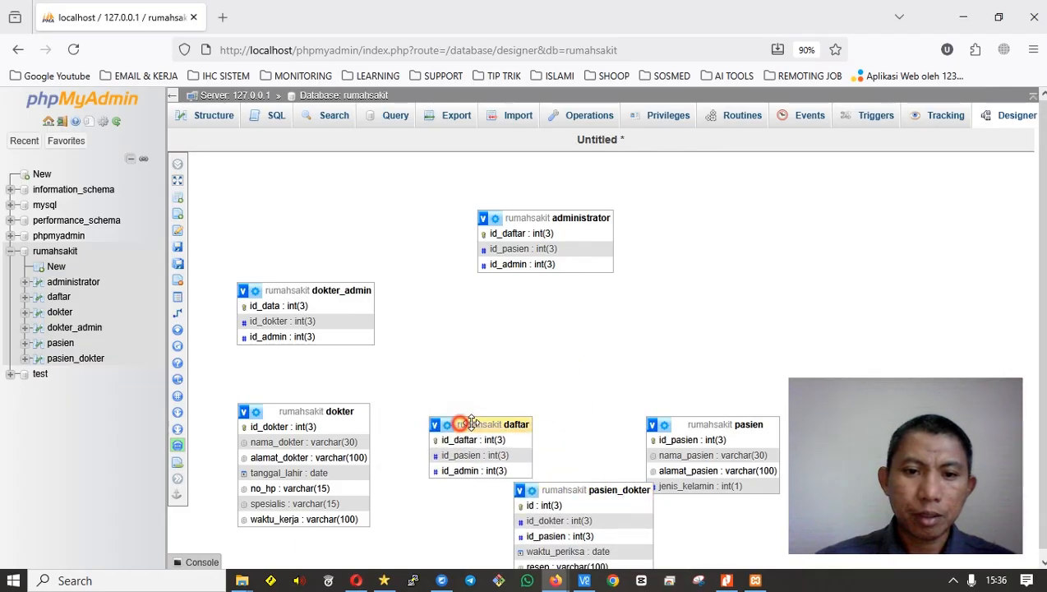
{"action": "left_click_drag", "start_coordinate": [458, 421], "coordinate": [726, 329]}
{"action": "key", "text": "alt+Tab"}
{"action": "key", "text": "alt+Tab"}
{"action": "left_click", "coordinate": [705, 343]}
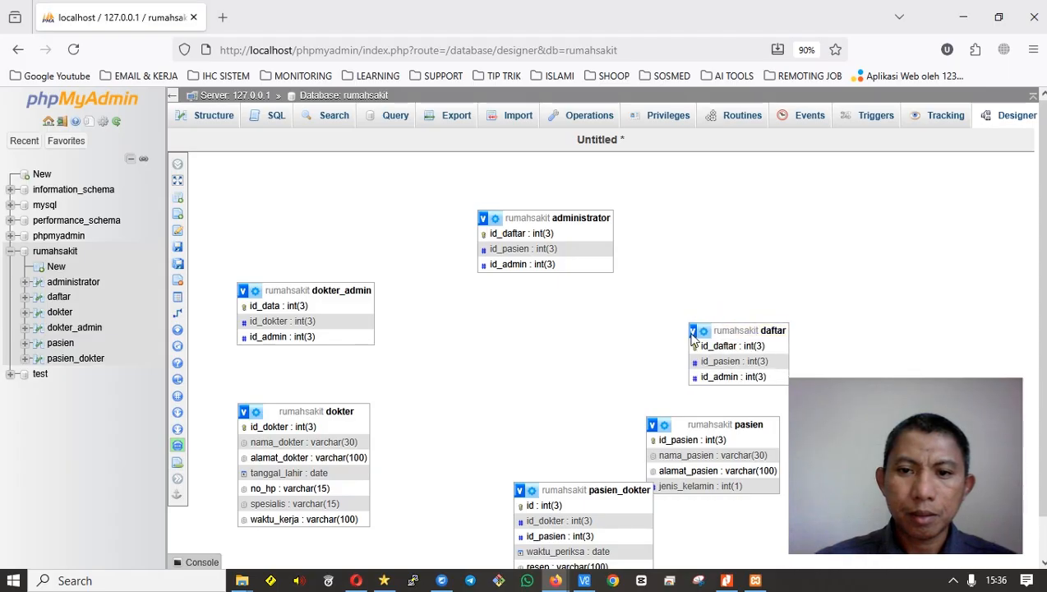
{"action": "left_click_drag", "start_coordinate": [740, 332], "coordinate": [736, 226]}
Place pasien_dokter between dokter and pasien, and move pasien directly beneath daftar in the designer diagram, as in Gambar 24.
{"action": "key", "text": "alt+Tab"}
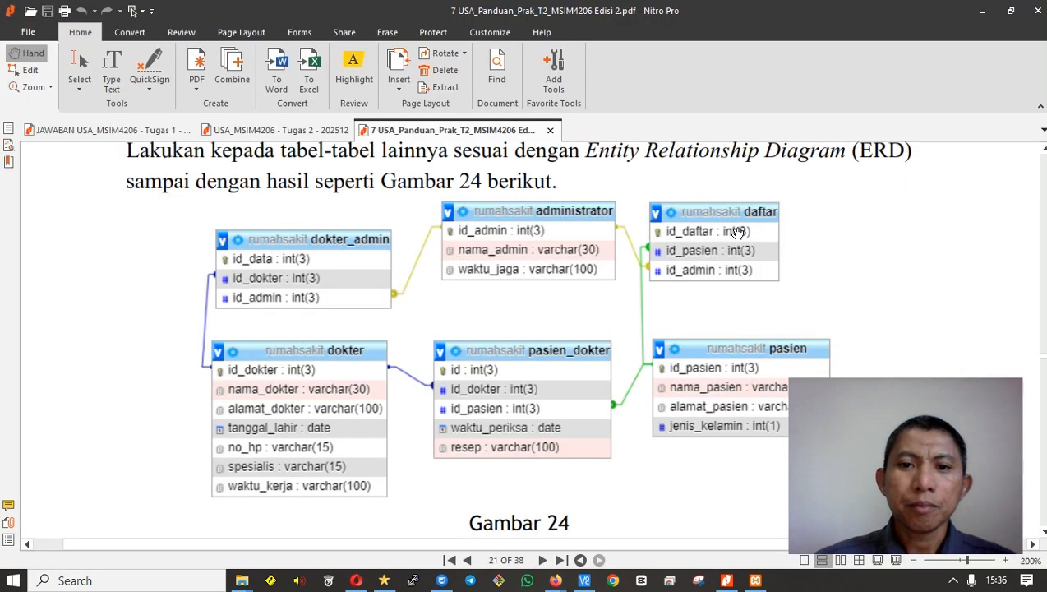
{"action": "key", "text": "alt+Tab"}
{"action": "left_click", "coordinate": [583, 491]}
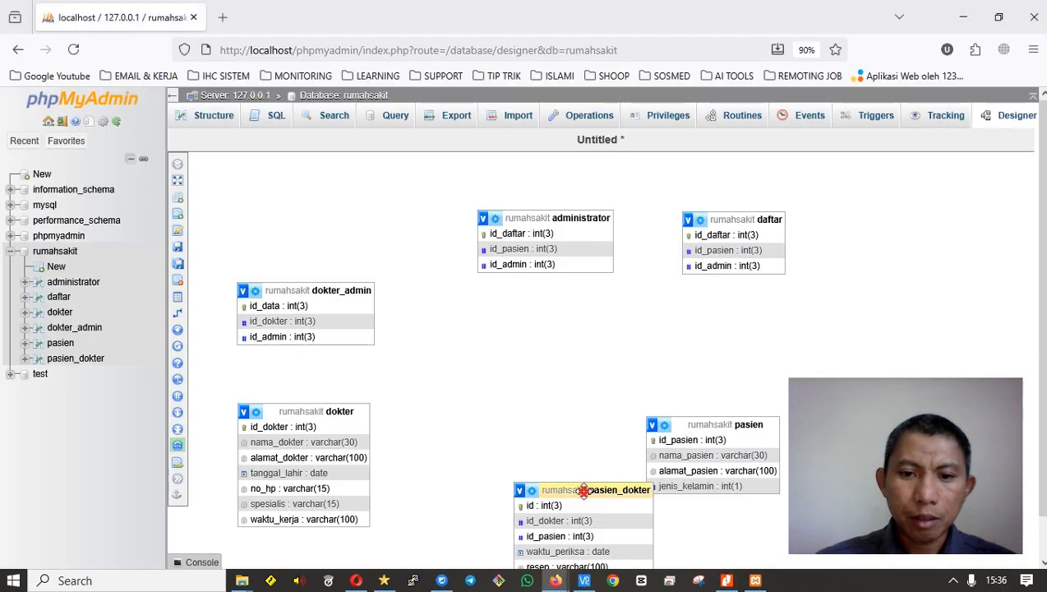
{"action": "left_click_drag", "start_coordinate": [597, 491], "coordinate": [545, 419]}
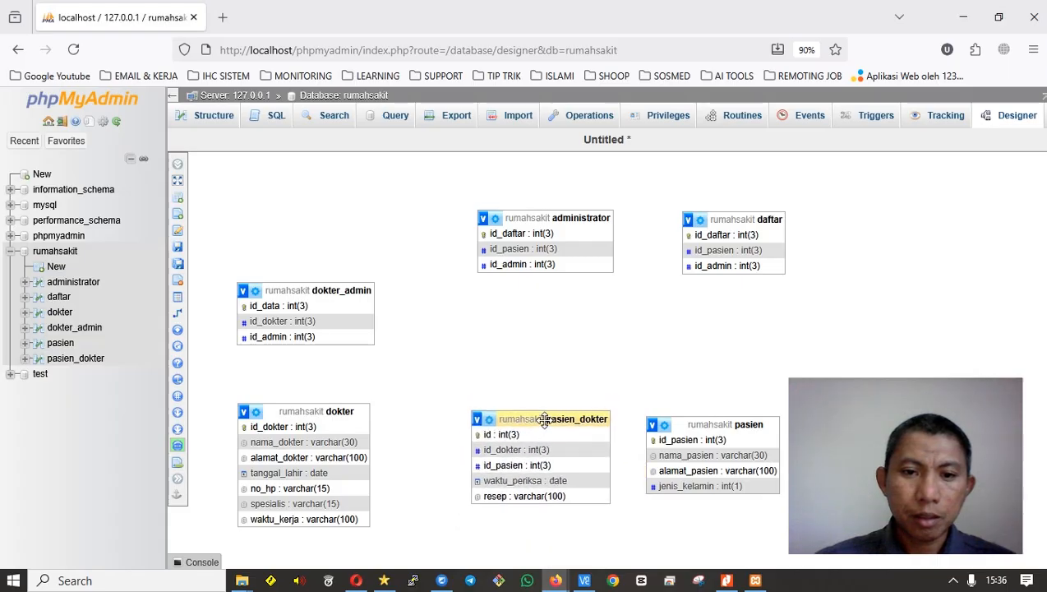
{"action": "key", "text": "alt+Tab"}
{"action": "key", "text": "alt+Tab"}
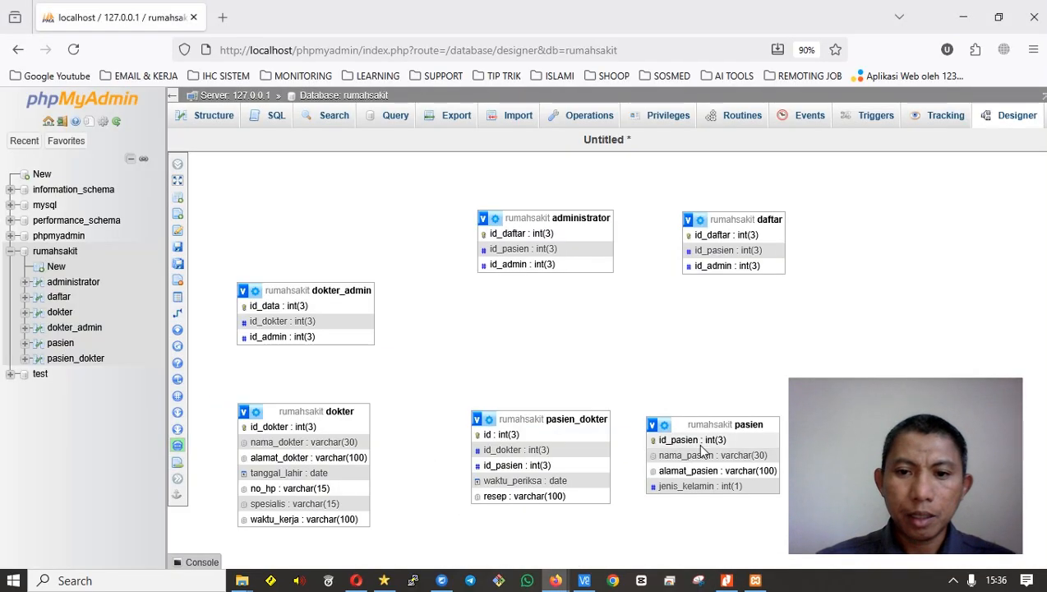
{"action": "mouse_move", "coordinate": [717, 426]}
{"action": "left_mouse_down"}
{"action": "mouse_move", "coordinate": [761, 423]}
{"action": "mouse_move", "coordinate": [727, 421]}
{"action": "left_mouse_up"}
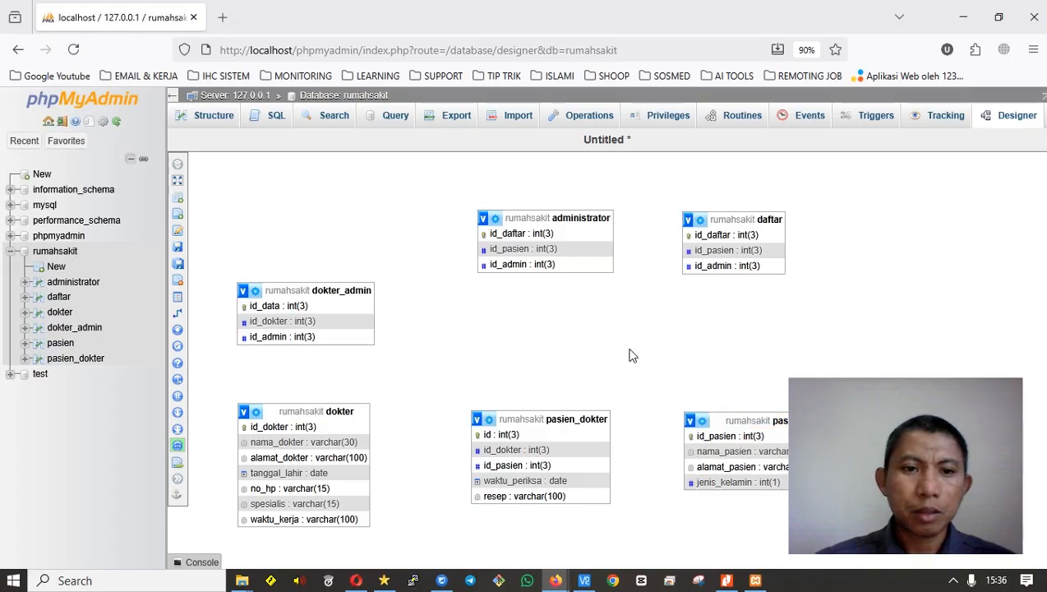
Create a foreign key relationship from dokter's id_dokter to dokter_admin's id_dokter, with on delete and on update set to CASCADE.
{"action": "key", "text": "alt+Tab"}
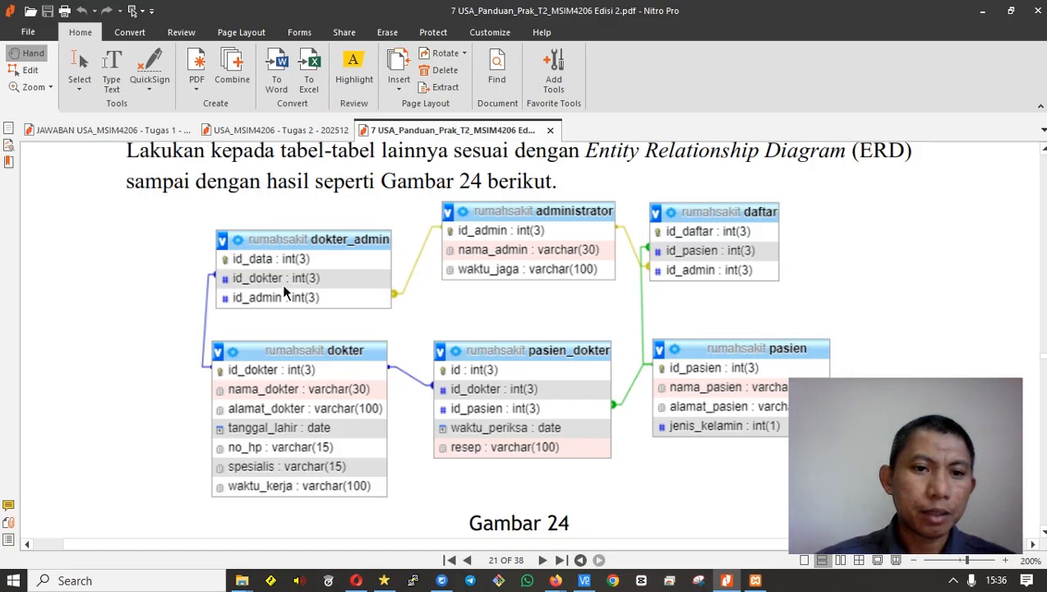
{"action": "key", "text": "alt+Tab"}
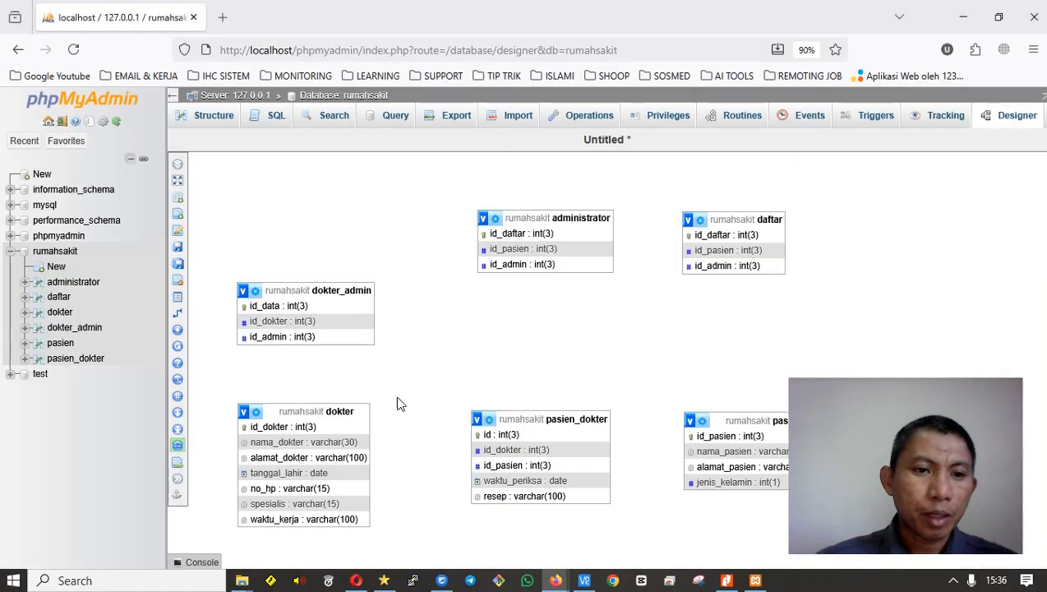
{"action": "left_click", "coordinate": [184, 318]}
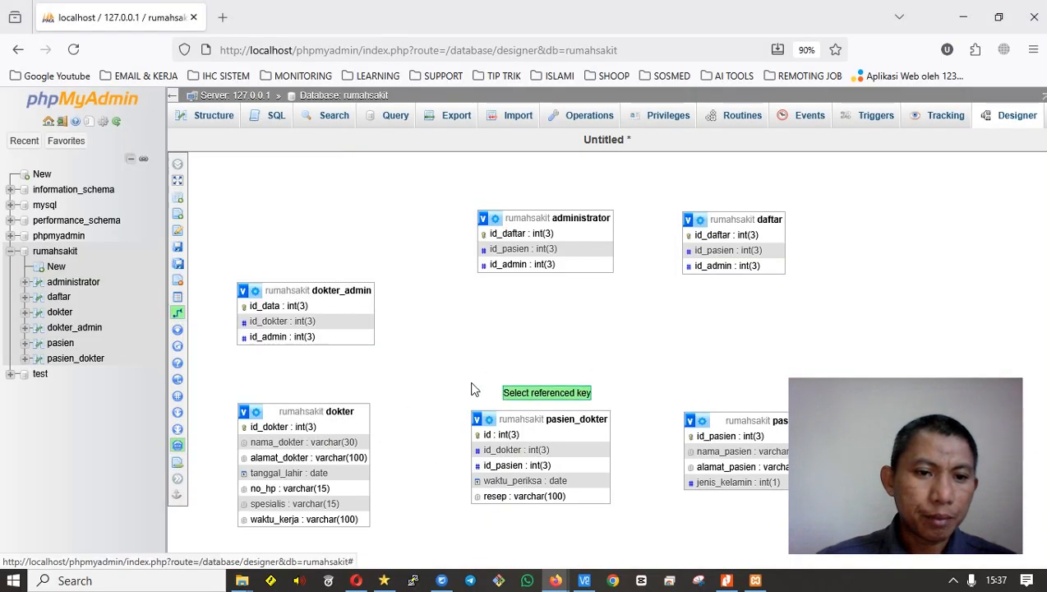
{"action": "left_click", "coordinate": [298, 428]}
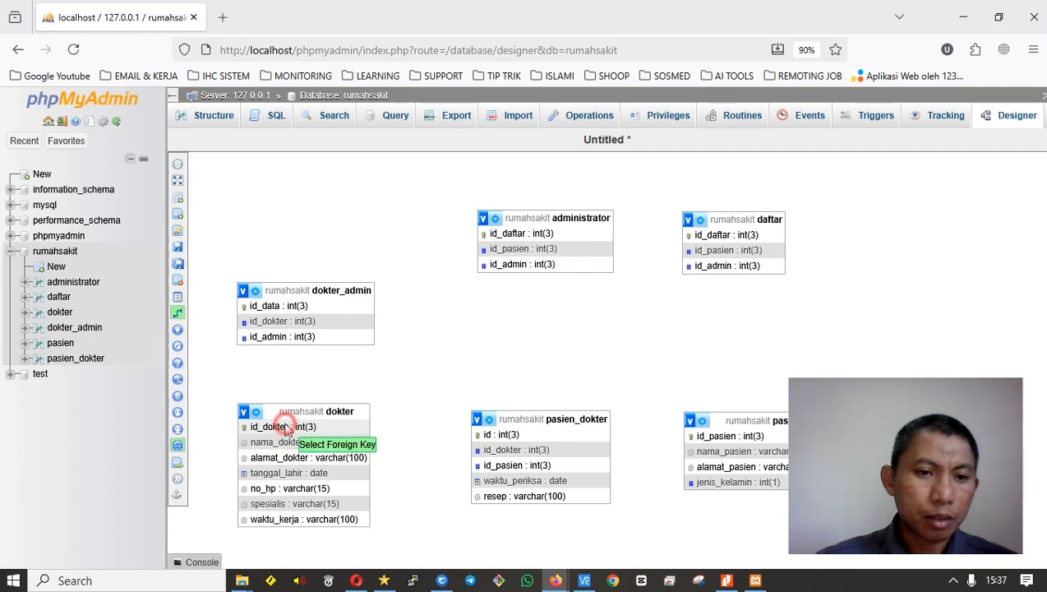
{"action": "left_click", "coordinate": [271, 323]}
{"action": "left_click", "coordinate": [391, 378]}
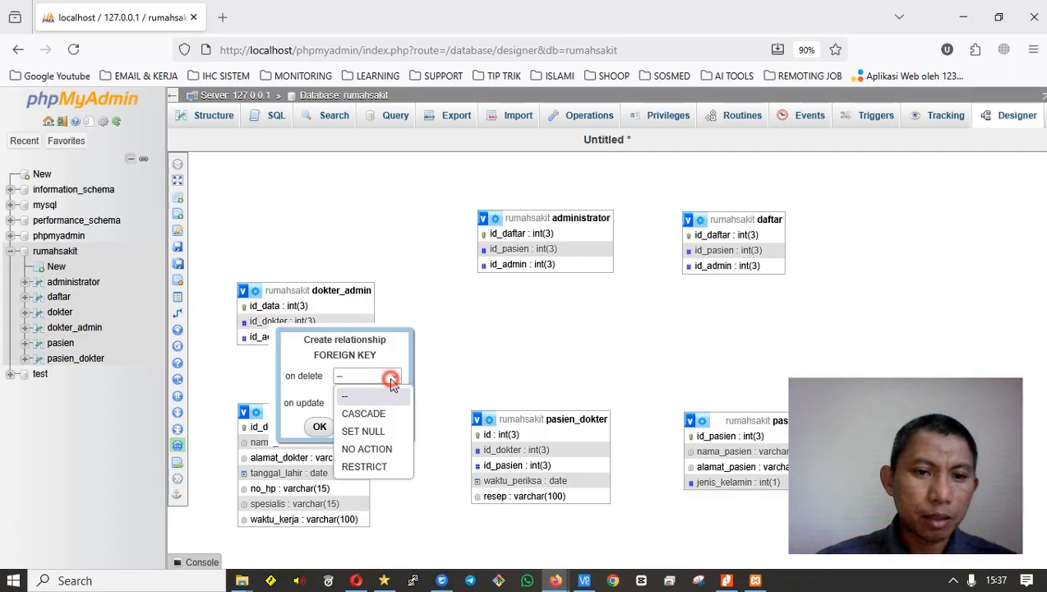
{"action": "left_click", "coordinate": [363, 414]}
{"action": "left_click", "coordinate": [379, 403]}
{"action": "left_click", "coordinate": [363, 440]}
{"action": "left_click", "coordinate": [321, 427]}
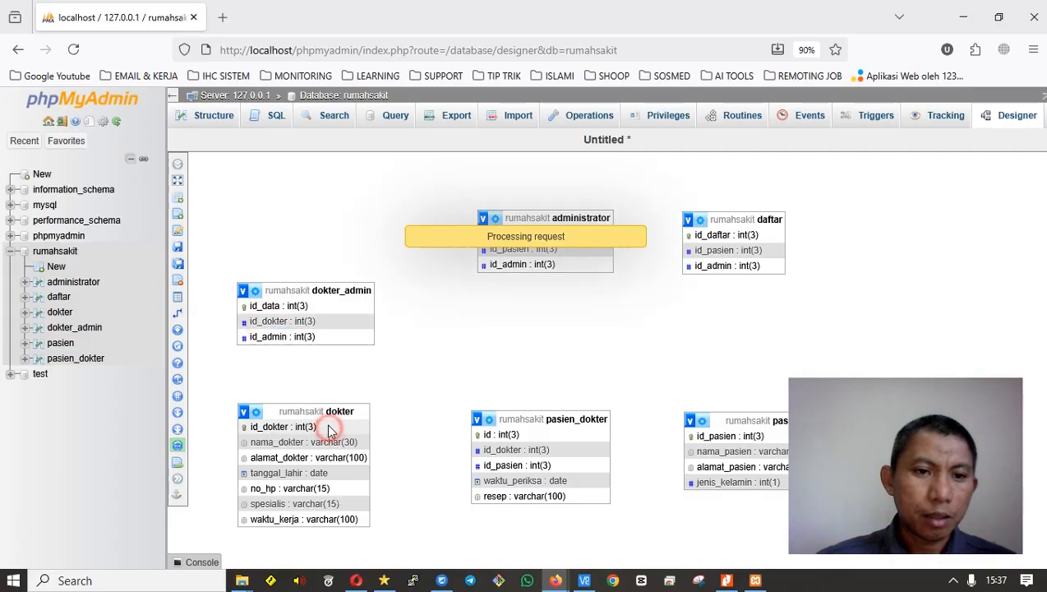
Rearrange the designer tables to match the layout of Gambar 24, with pasien at the diagram's lower right.
{"action": "key", "text": "alt+Tab"}
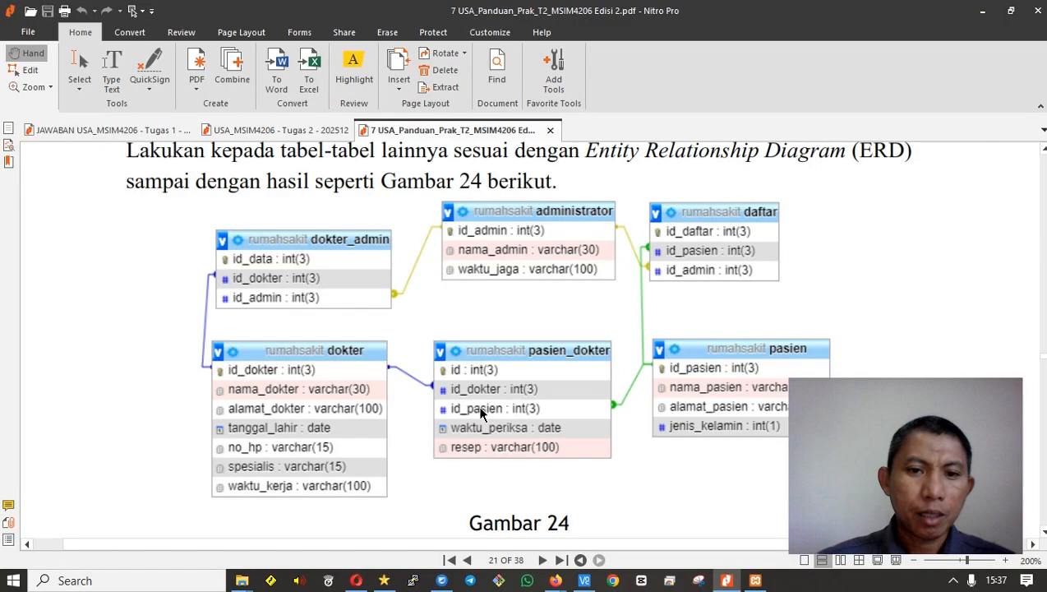
{"action": "key", "text": "alt+Tab"}
{"action": "left_click_drag", "start_coordinate": [533, 409], "coordinate": [729, 400]}
{"action": "key", "text": "alt+Tab"}
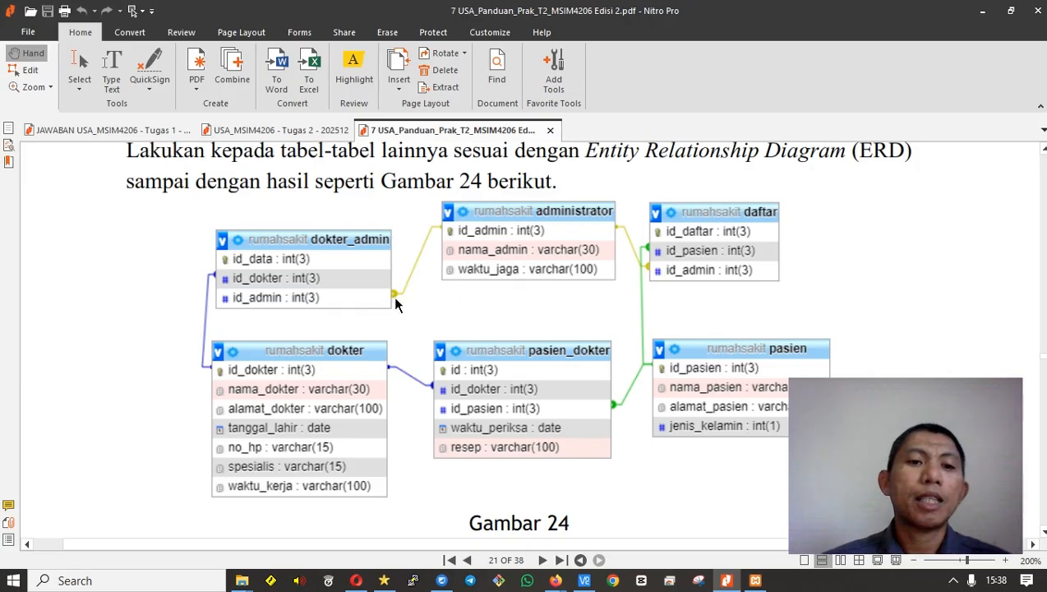
{"action": "key", "text": "alt+Tab"}
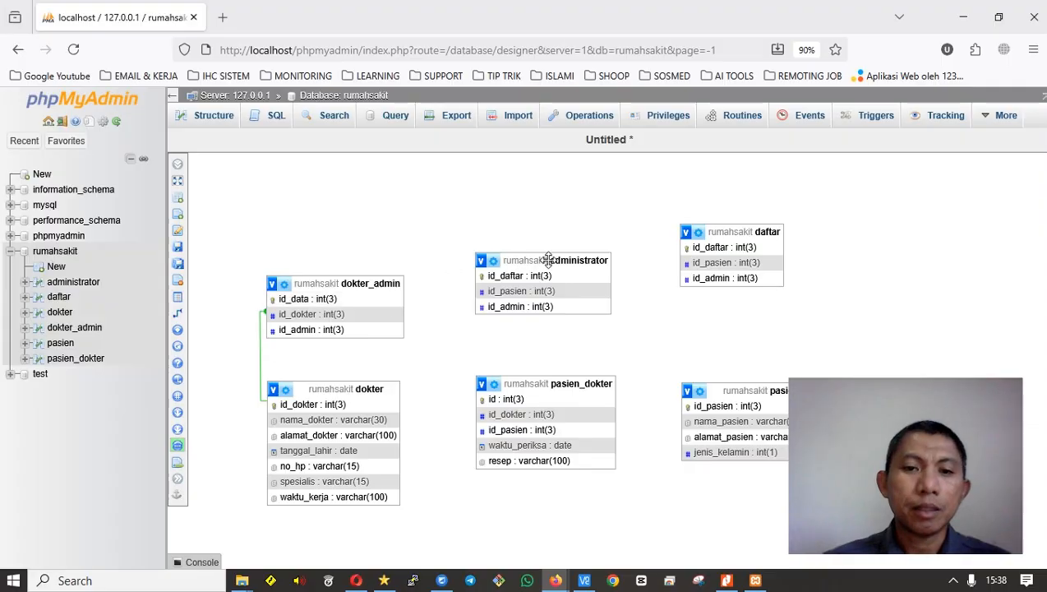
{"action": "left_click", "coordinate": [188, 315]}
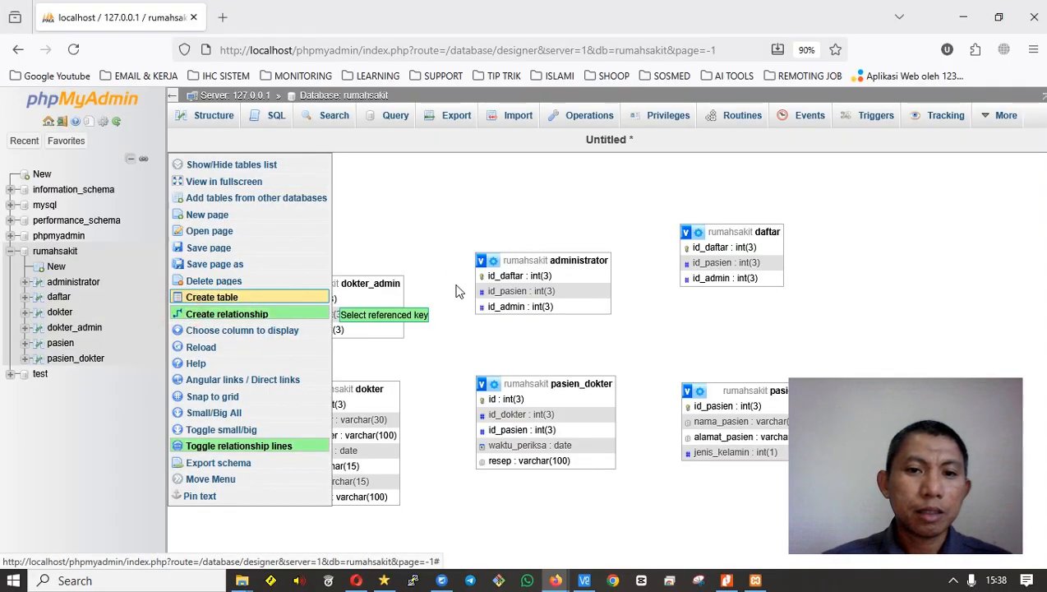
{"action": "left_click", "coordinate": [496, 280]}
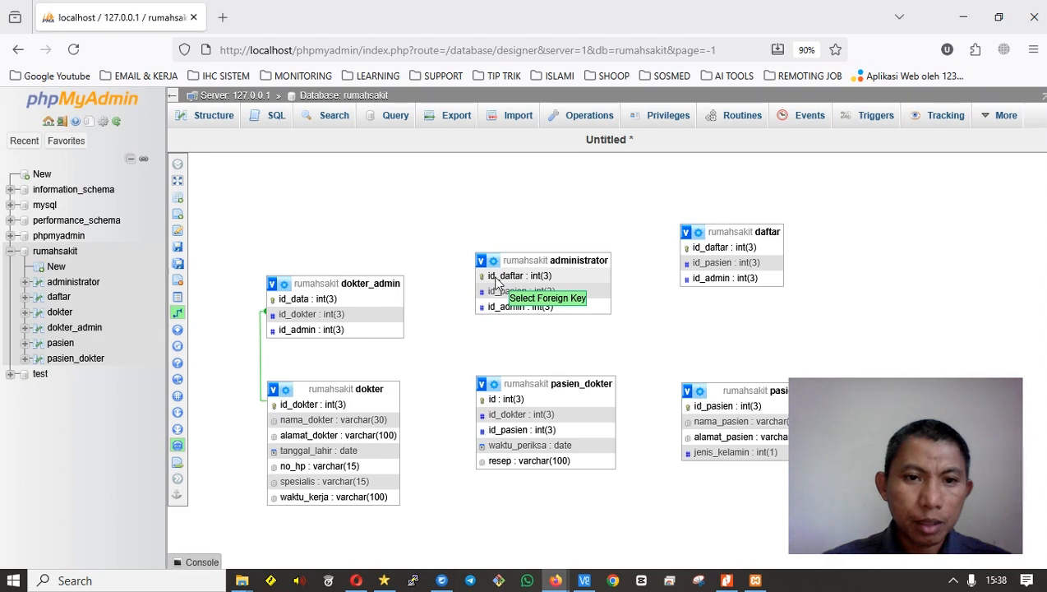
{"action": "key", "text": "alt+Tab"}
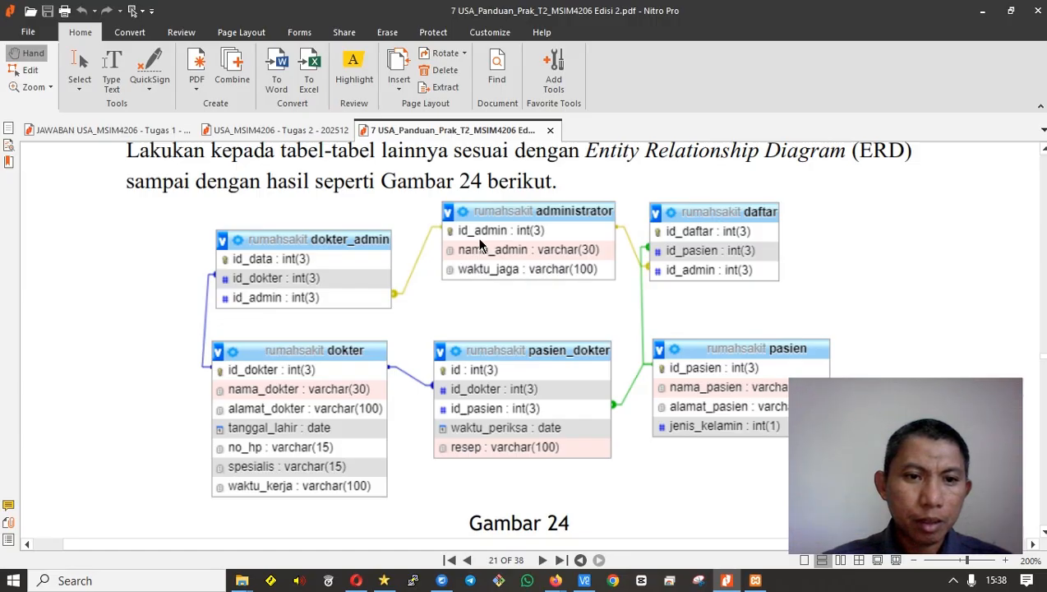
{"action": "key", "text": "alt+Tab"}
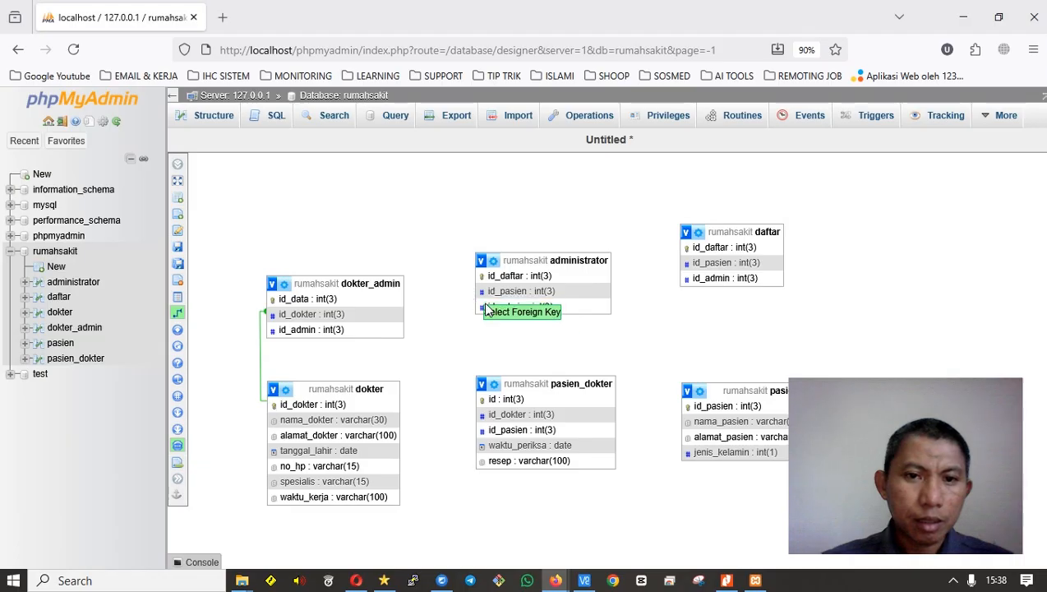
{"action": "key", "text": "alt+Tab"}
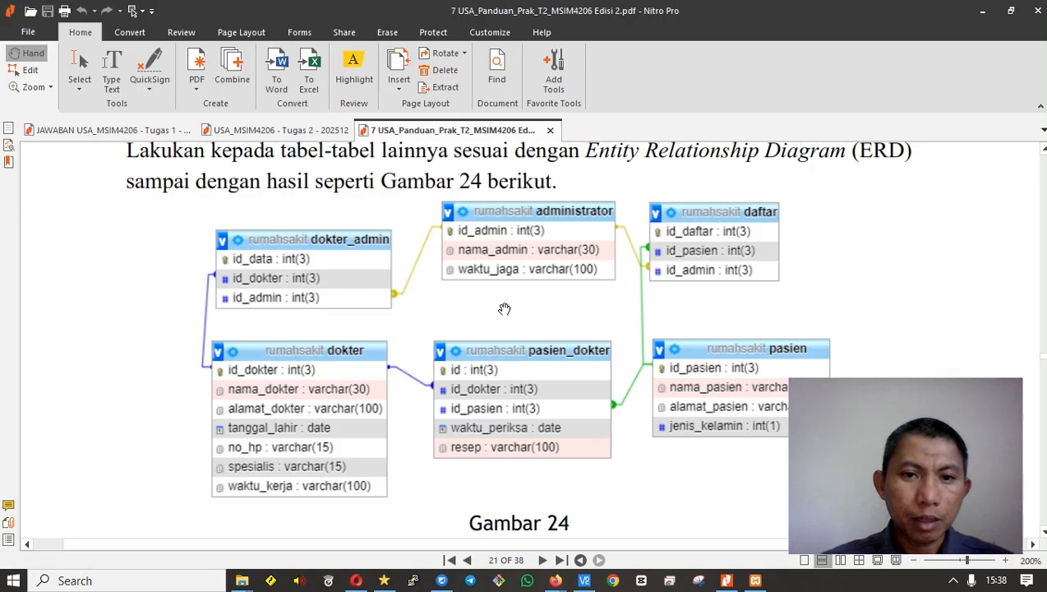
{"action": "key", "text": "alt+Tab"}
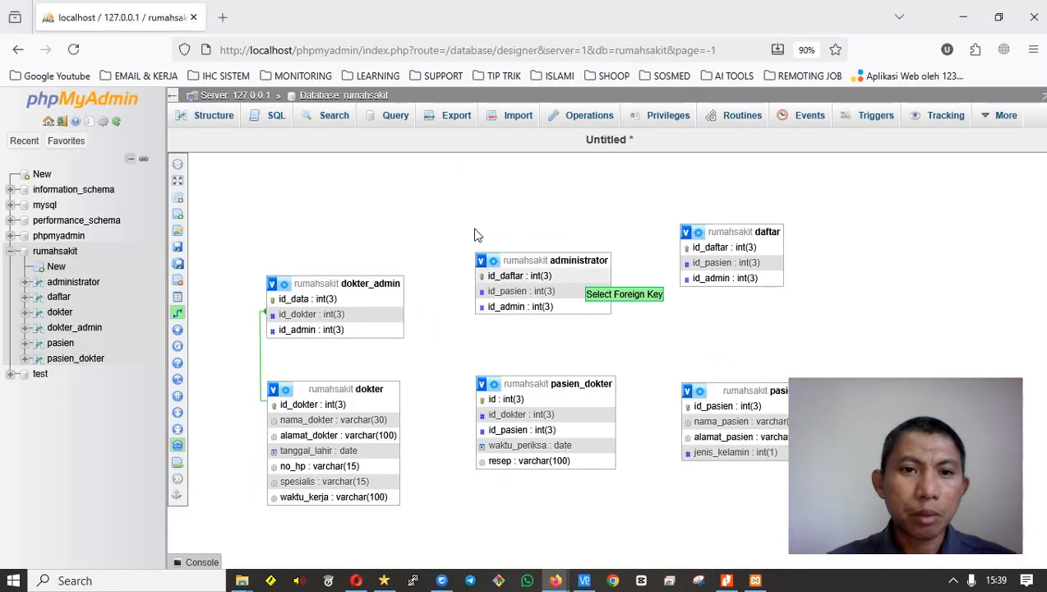
Start adding two columns after id_admin in the administrator table of rumahsakit, checking the guide for the required columns.
{"action": "left_click", "coordinate": [63, 253]}
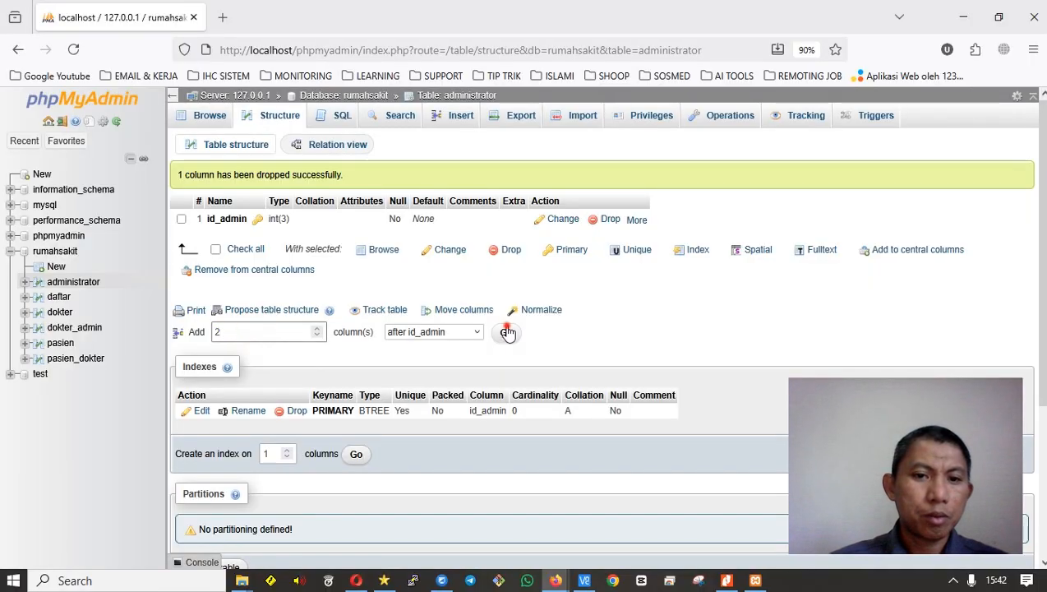
{"action": "left_click", "coordinate": [507, 332]}
{"action": "left_click", "coordinate": [234, 210]}
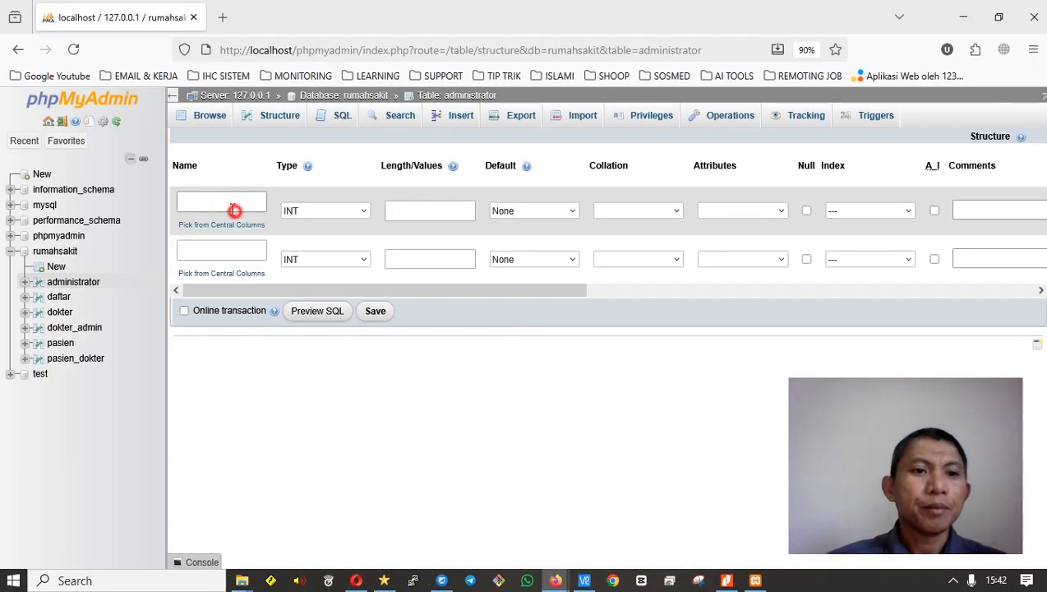
{"action": "key", "text": "alt+Tab"}
{"action": "key", "text": "alt+Tab"}
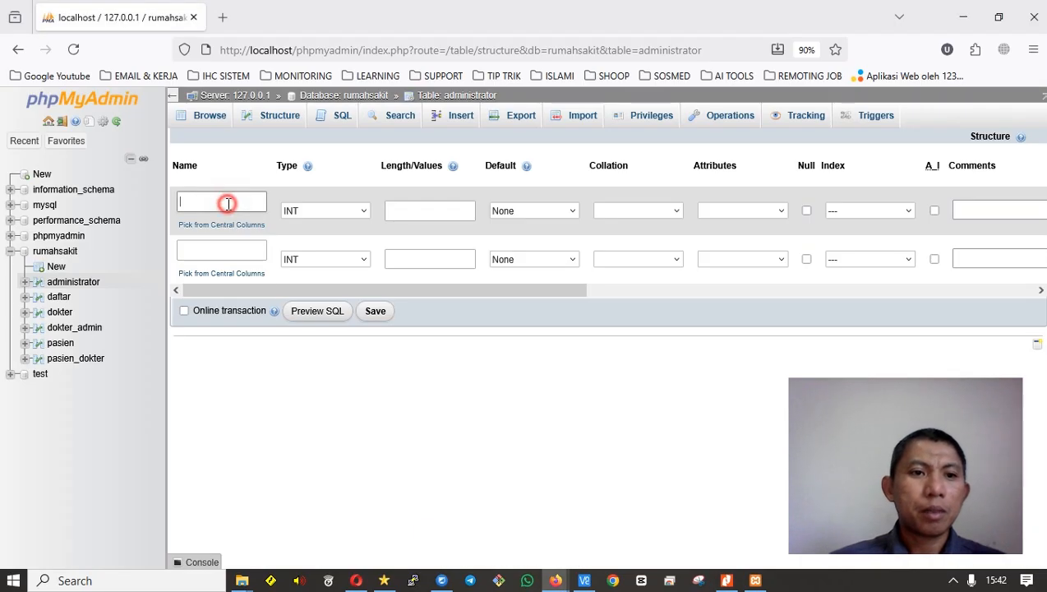
Define the first new administrator column as nama_admin, type VARCHAR with length 30.
{"action": "left_click", "coordinate": [228, 204]}
{"action": "type", "text": "nama"}
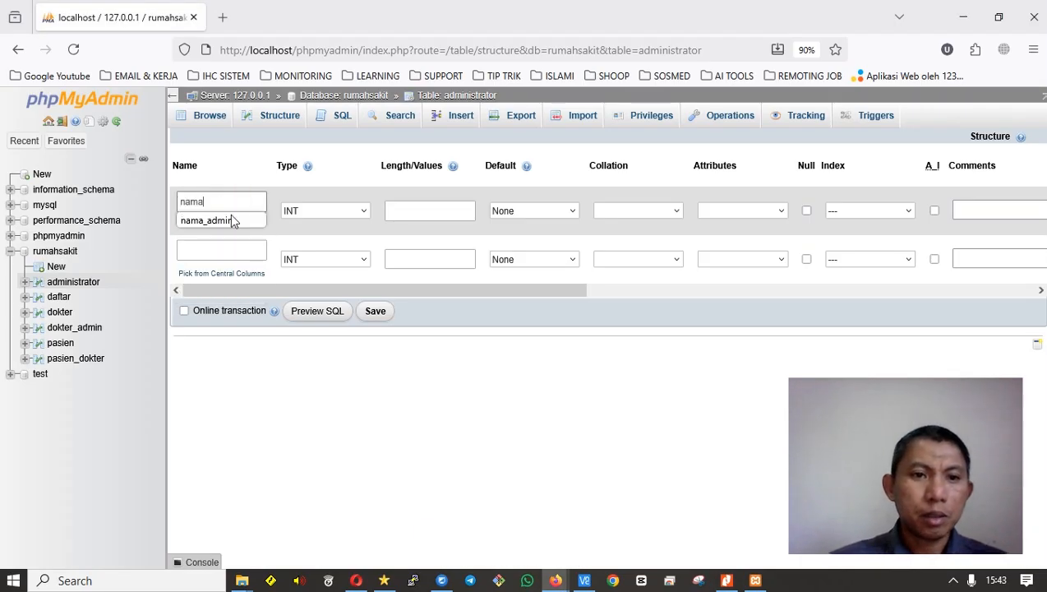
{"action": "type", "text": "_admin"}
{"action": "left_click", "coordinate": [327, 212]}
{"action": "left_click", "coordinate": [330, 243]}
{"action": "left_click", "coordinate": [397, 210]}
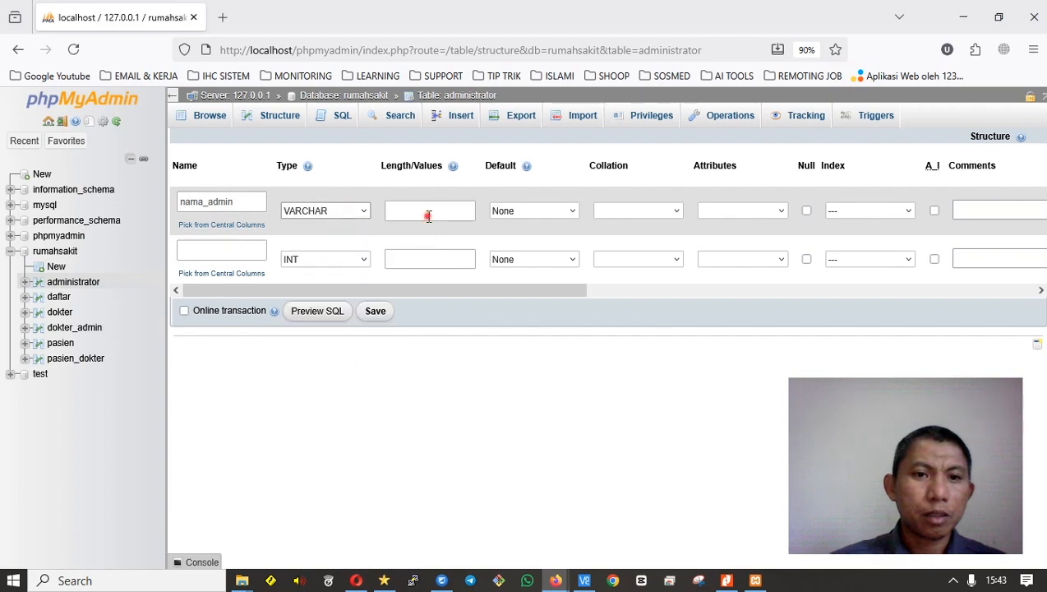
{"action": "type", "text": "3"}
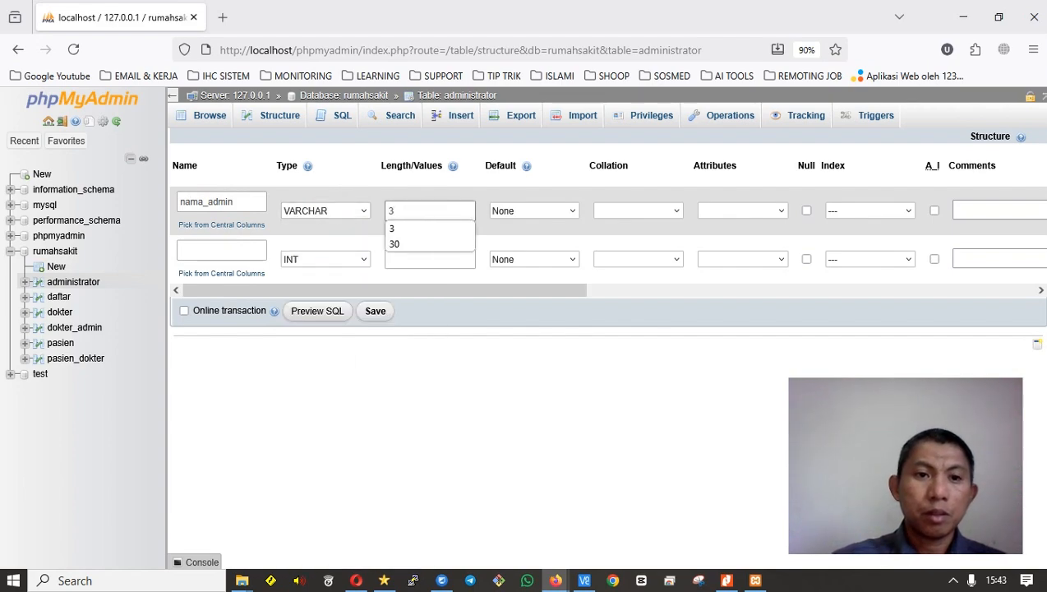
{"action": "type", "text": "0"}
Define the second new administrator column as waktu_jaga, type VARCHAR with length 100, following Gambar 19, and save both columns.
{"action": "left_click", "coordinate": [223, 257]}
{"action": "key", "text": "alt+Tab"}
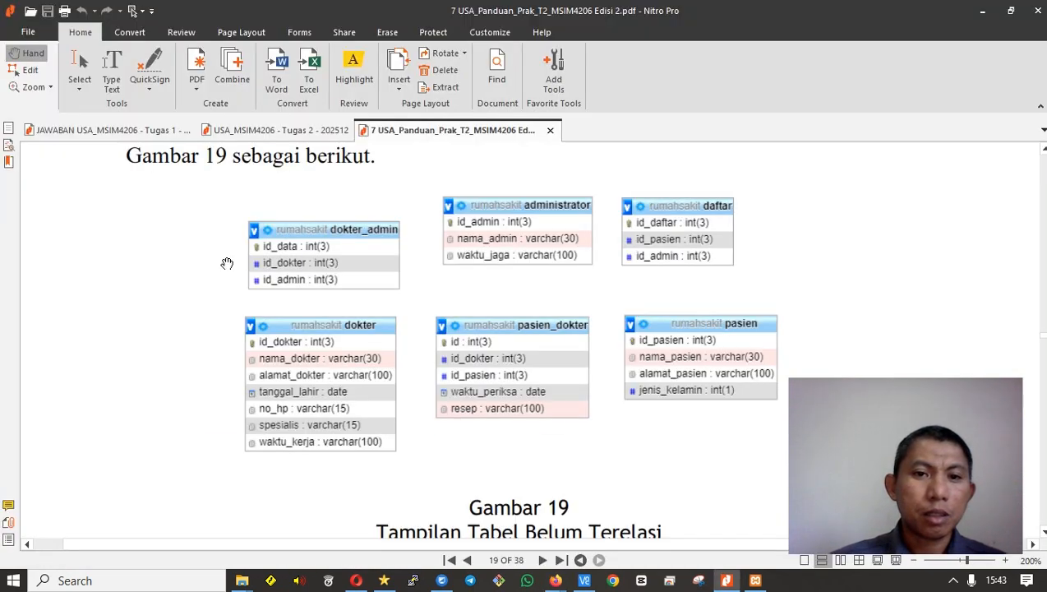
{"action": "key", "text": "alt+Tab"}
{"action": "type", "text": "wa"}
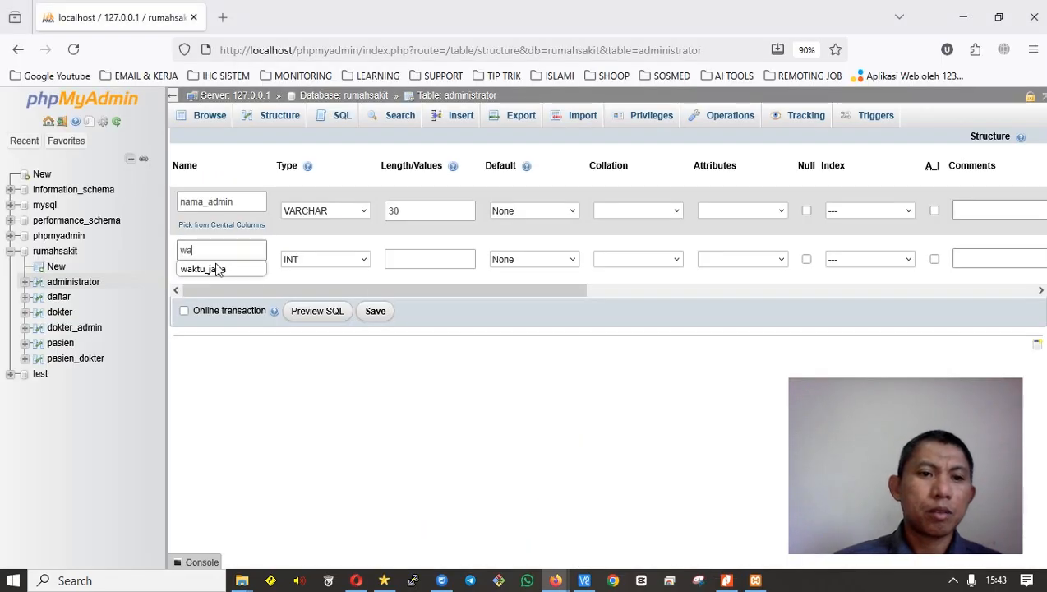
{"action": "left_click", "coordinate": [217, 268]}
{"action": "left_click", "coordinate": [328, 260]}
{"action": "left_click", "coordinate": [344, 297]}
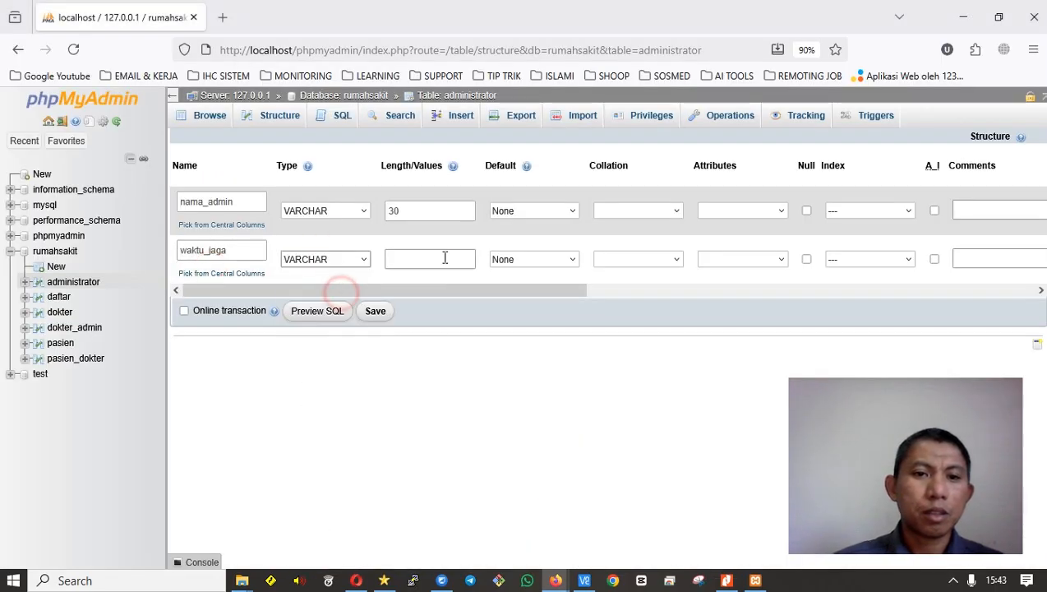
{"action": "left_click", "coordinate": [444, 258]}
{"action": "type", "text": "100"}
{"action": "key", "text": "alt+Tab"}
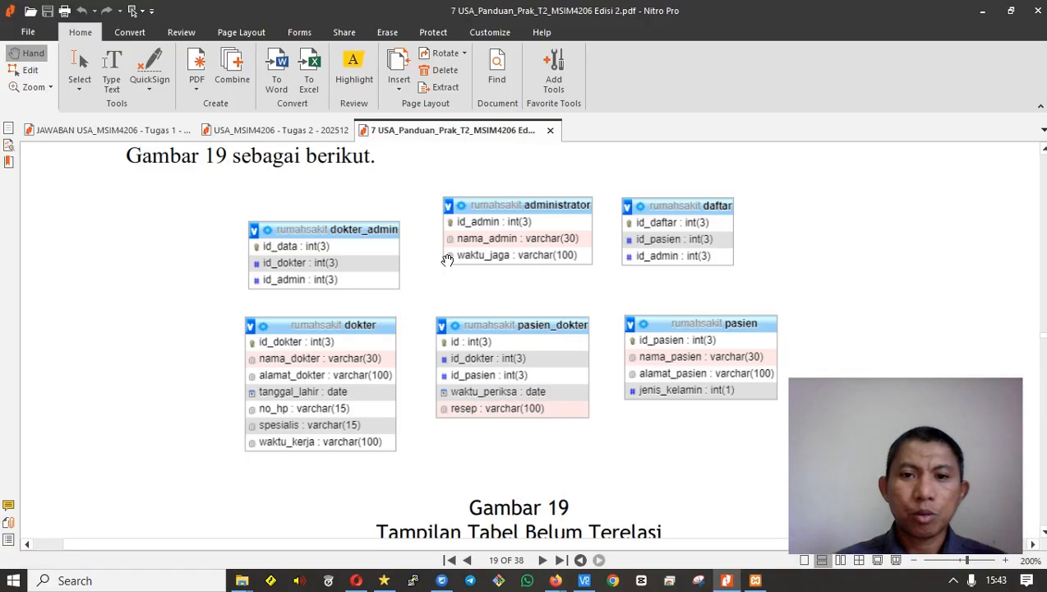
{"action": "key", "text": "alt+Tab"}
{"action": "left_click", "coordinate": [372, 310]}
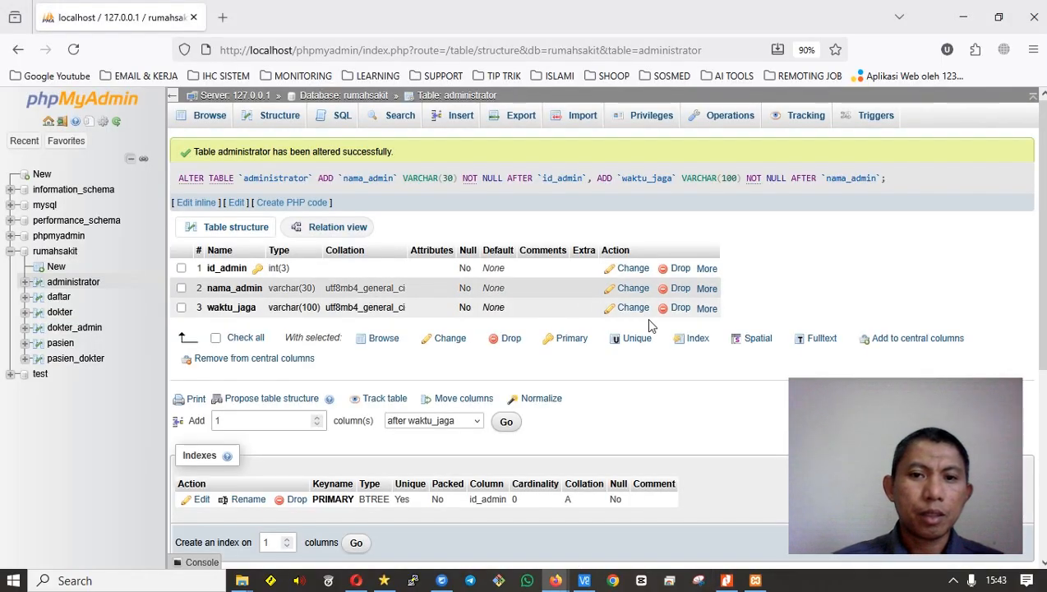
In the rumahsakit designer, relate dokter_admin.id_admin to administrator.id_admin as a foreign key with CASCADE on delete and update.
{"action": "left_click", "coordinate": [55, 251]}
{"action": "left_click", "coordinate": [1004, 130]}
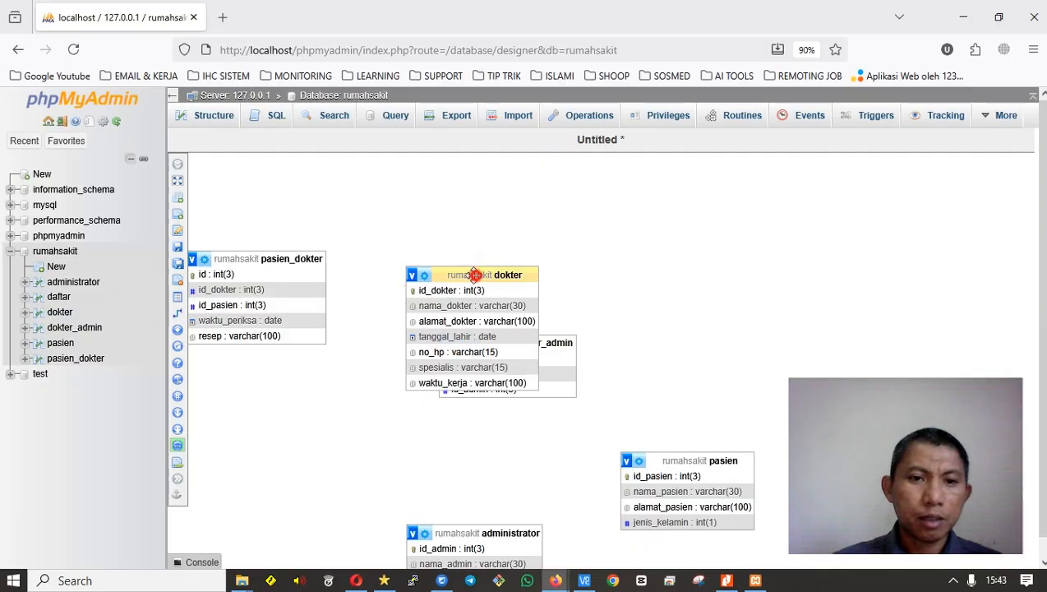
{"action": "left_click", "coordinate": [179, 318]}
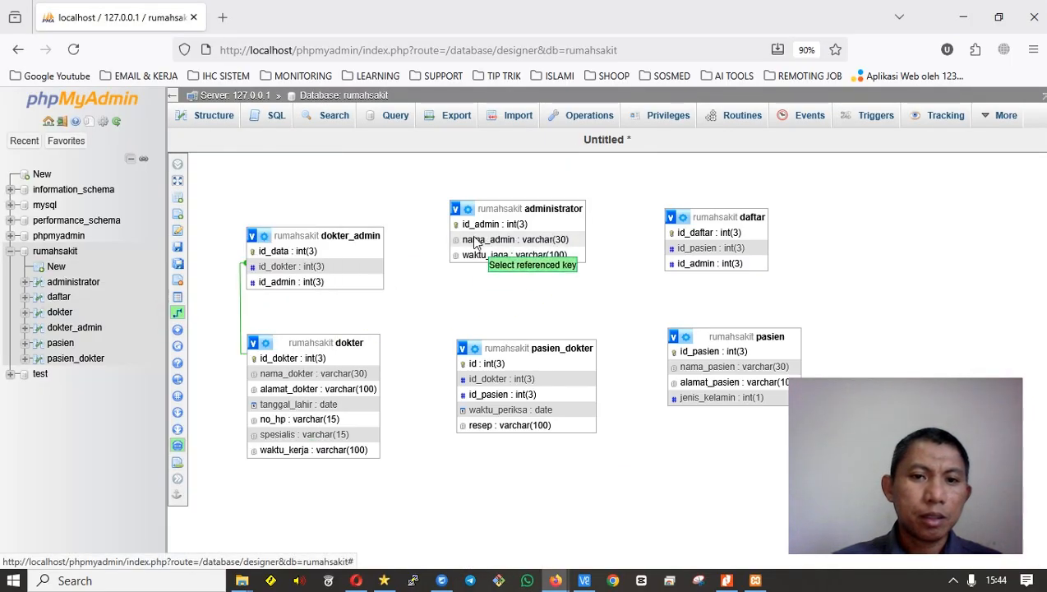
{"action": "left_click", "coordinate": [470, 225]}
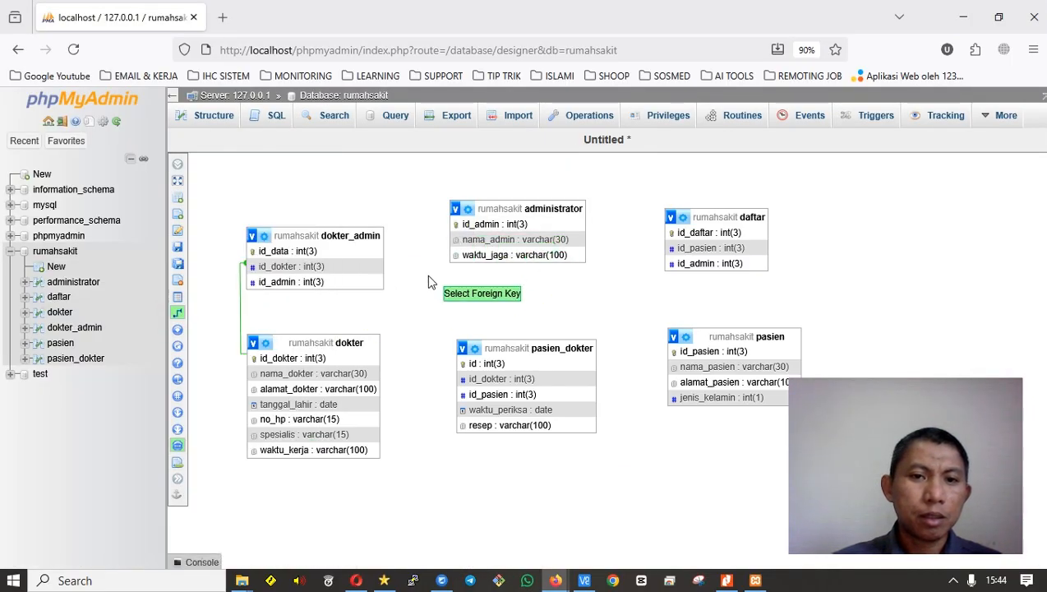
{"action": "left_click", "coordinate": [360, 283]}
{"action": "left_click", "coordinate": [475, 339]}
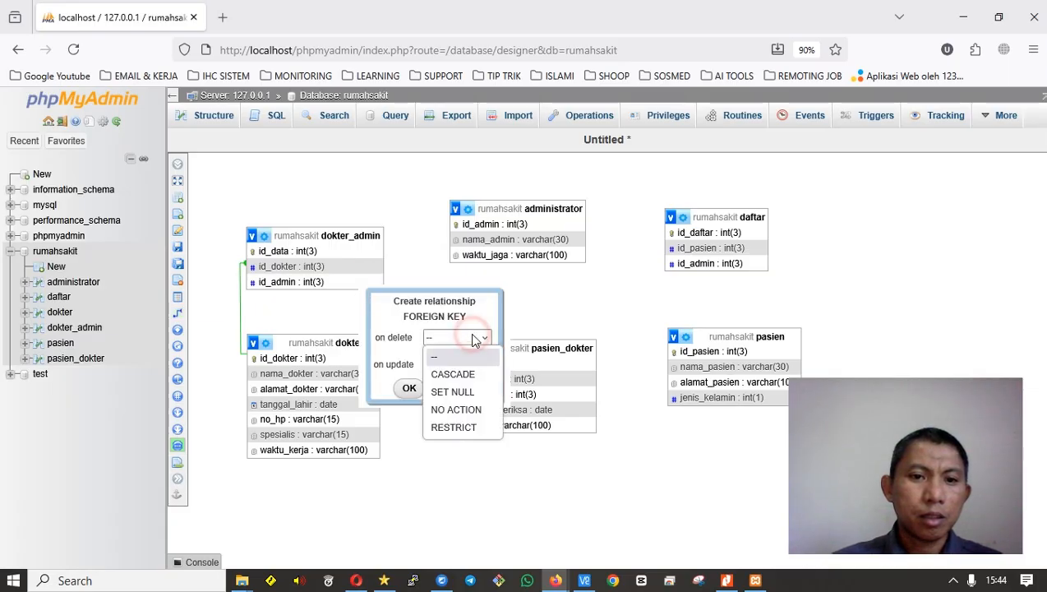
{"action": "left_click", "coordinate": [453, 375]}
{"action": "left_click", "coordinate": [457, 365]}
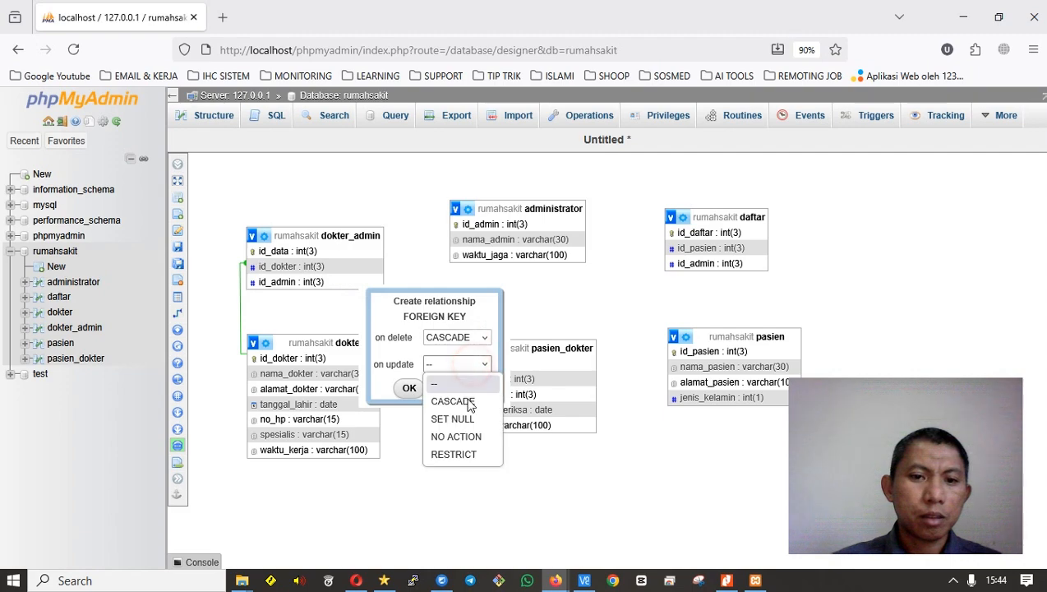
{"action": "left_click", "coordinate": [453, 398]}
{"action": "left_click", "coordinate": [411, 389]}
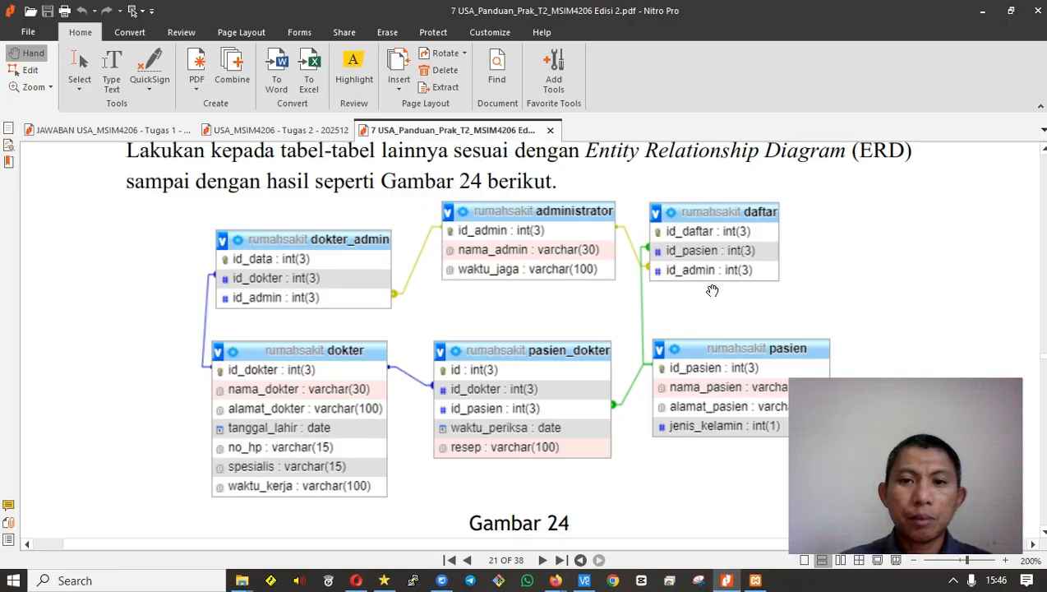
Back in phpMyAdmin, create a foreign key from daftar.id_admin to administrator.id_admin, with on delete and on update set to CASCADE.
{"action": "key", "text": "alt+Tab"}
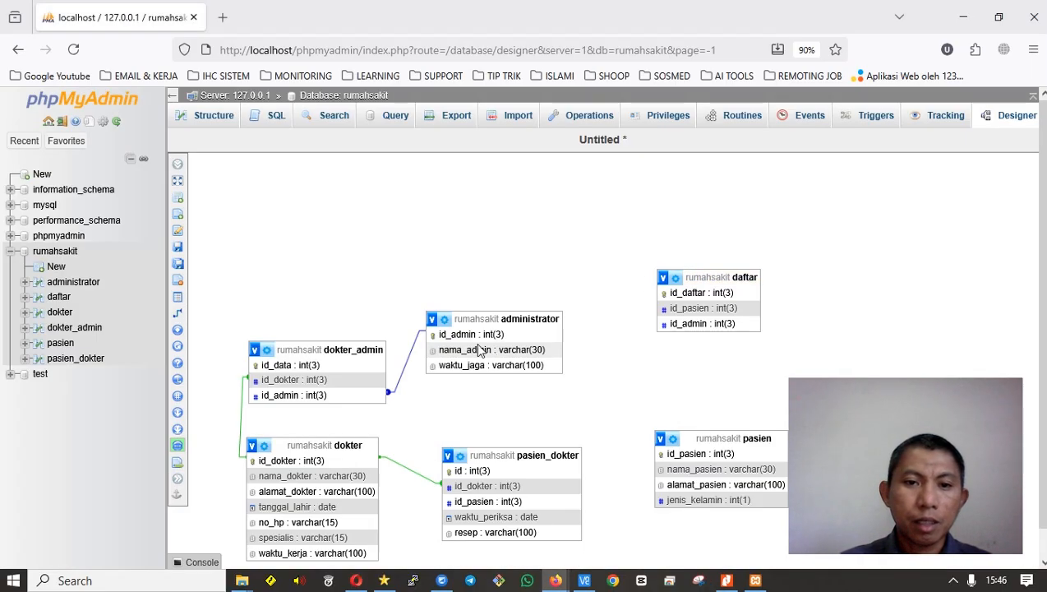
{"action": "left_click", "coordinate": [178, 312]}
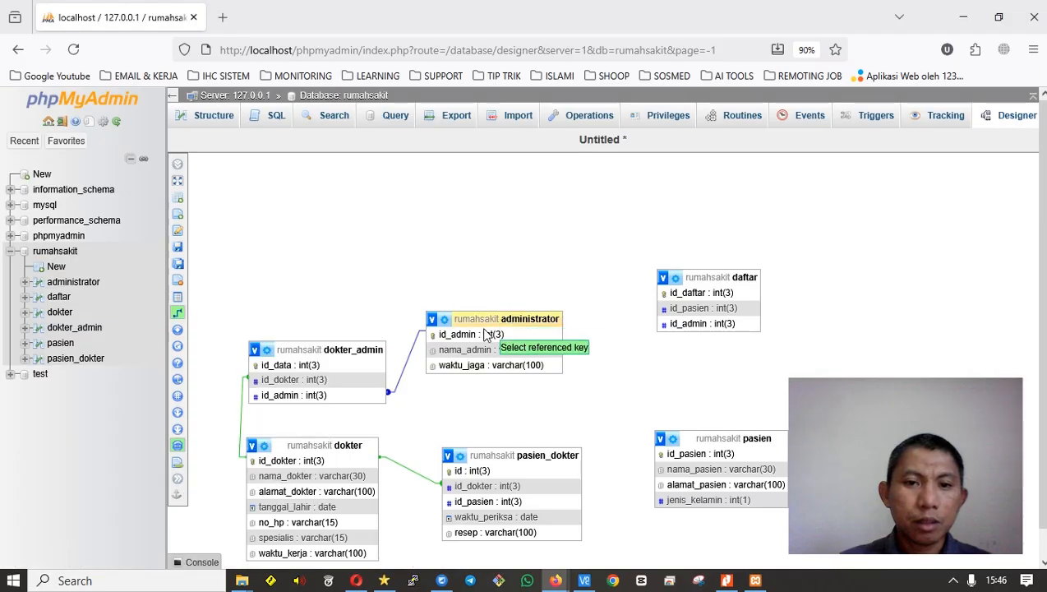
{"action": "left_click", "coordinate": [487, 334]}
{"action": "left_click", "coordinate": [673, 325]}
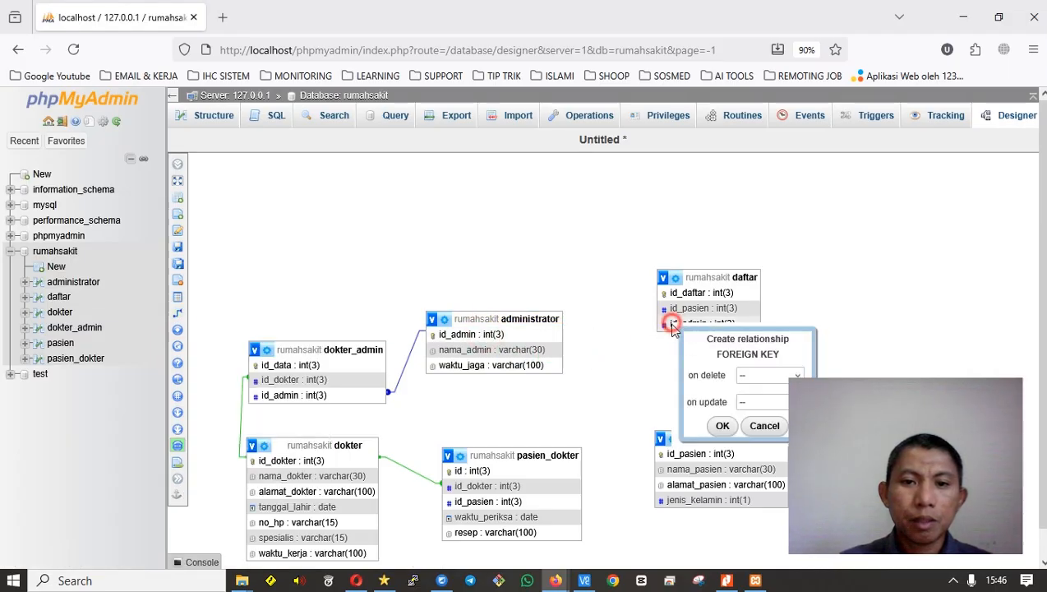
{"action": "left_click", "coordinate": [741, 379]}
{"action": "left_click", "coordinate": [760, 413]}
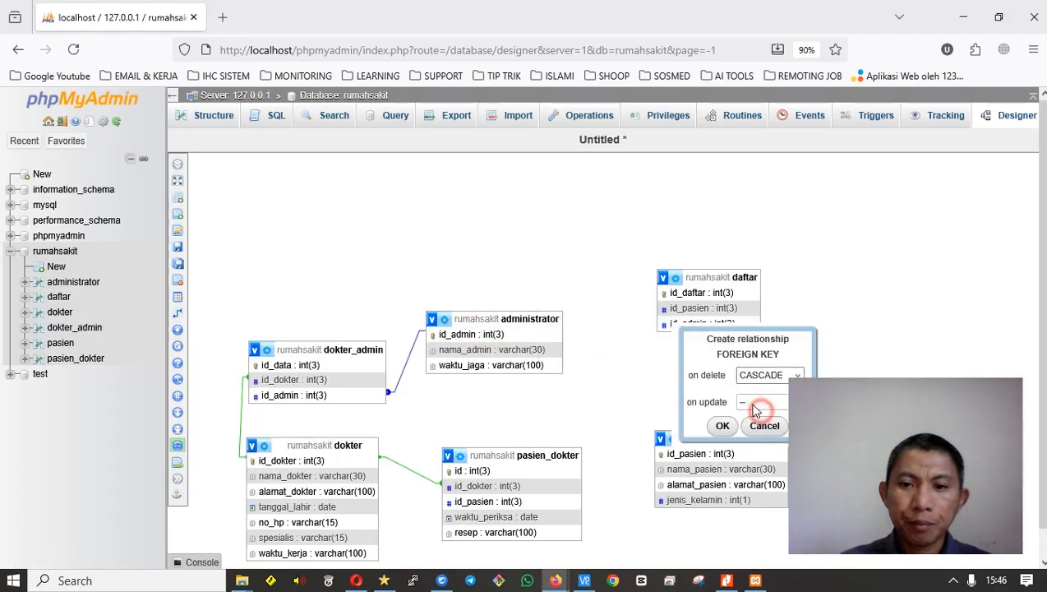
{"action": "left_click", "coordinate": [760, 402]}
{"action": "left_click", "coordinate": [763, 439]}
{"action": "left_click", "coordinate": [723, 427]}
Rearrange administrator, pasien_dokter, daftar and pasien in the designer following Gambar 24, placing pasien below daftar and pasien_dokter beside dokter.
{"action": "left_click_drag", "start_coordinate": [665, 283], "coordinate": [533, 277]}
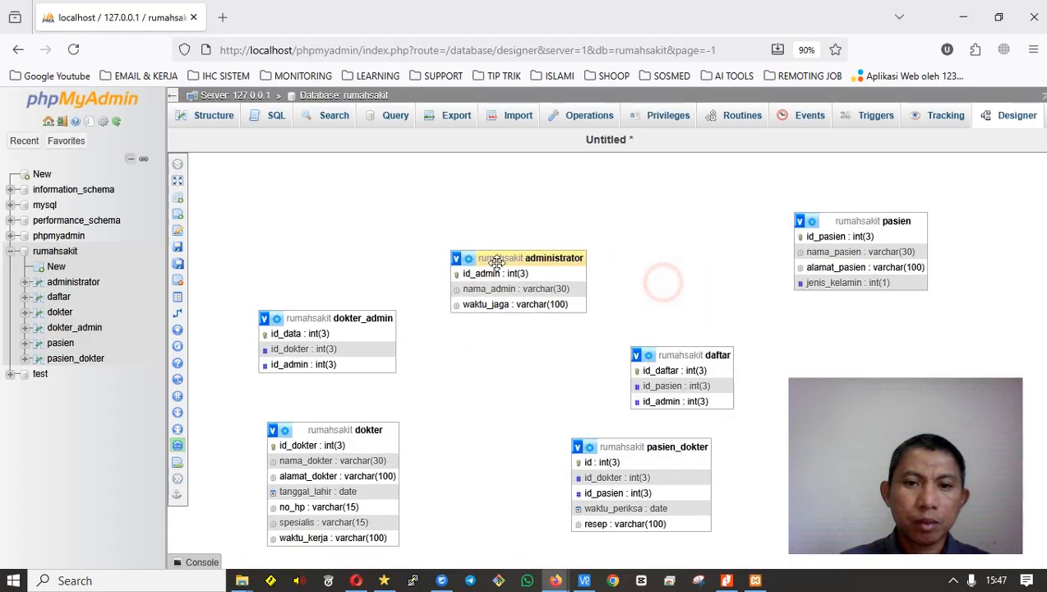
{"action": "key", "text": "alt+Tab"}
{"action": "key", "text": "alt+Tab"}
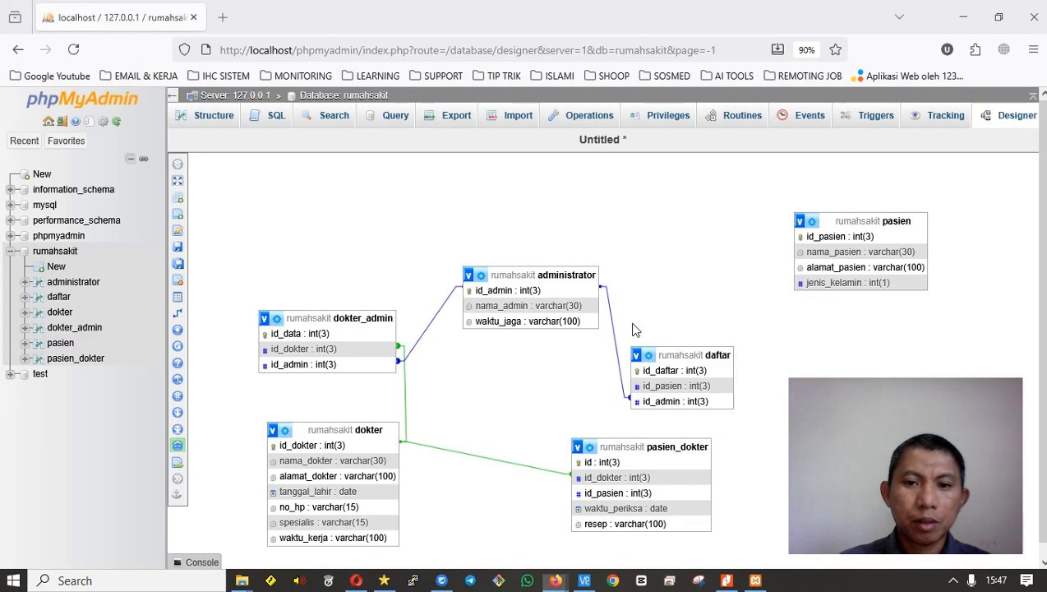
{"action": "left_click_drag", "start_coordinate": [644, 447], "coordinate": [479, 428]}
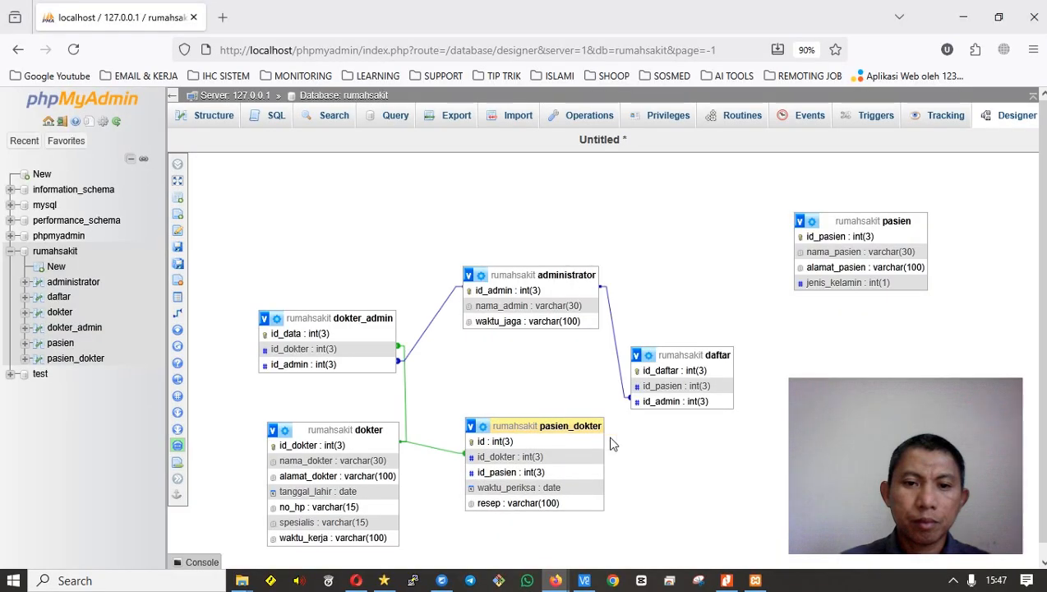
{"action": "key", "text": "alt+Tab"}
{"action": "key", "text": "alt+Tab"}
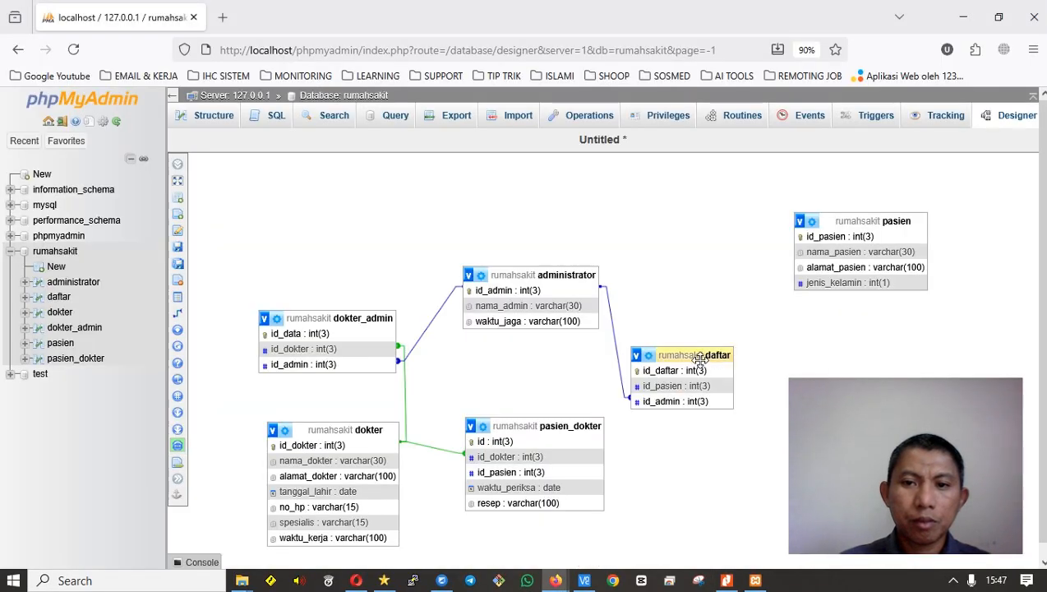
{"action": "left_click_drag", "start_coordinate": [703, 370], "coordinate": [713, 298]}
{"action": "key", "text": "alt+Tab"}
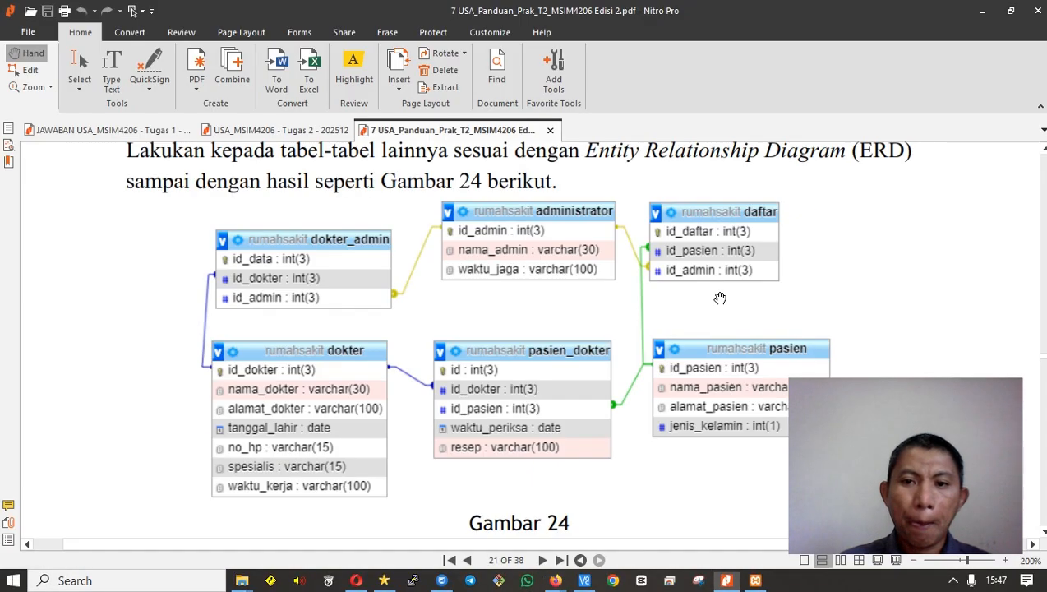
{"action": "key", "text": "alt+Tab"}
{"action": "left_click_drag", "start_coordinate": [844, 220], "coordinate": [697, 418]}
{"action": "key", "text": "alt+Tab"}
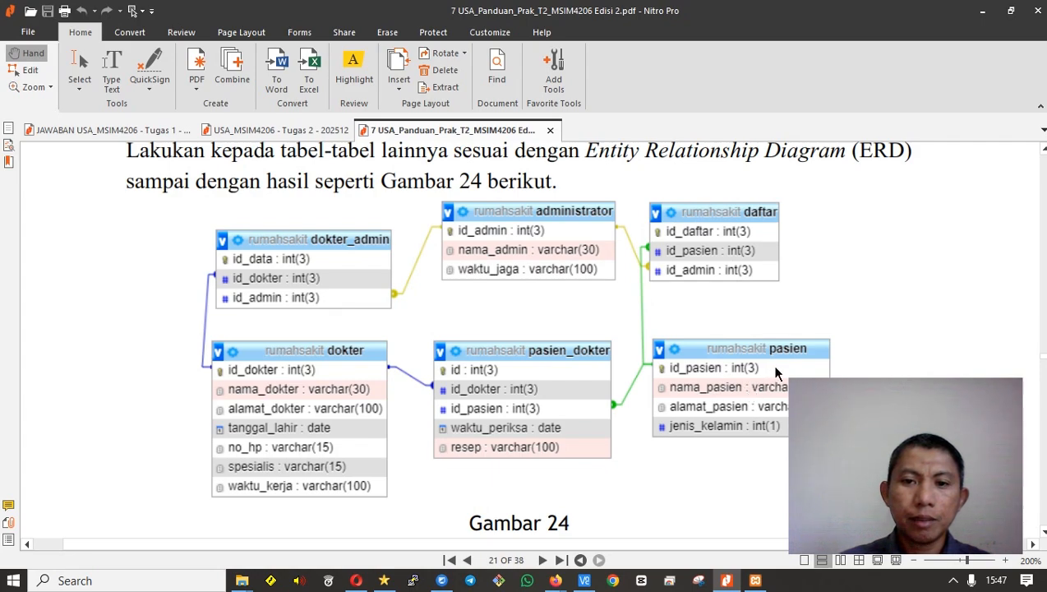
{"action": "key", "text": "alt+Tab"}
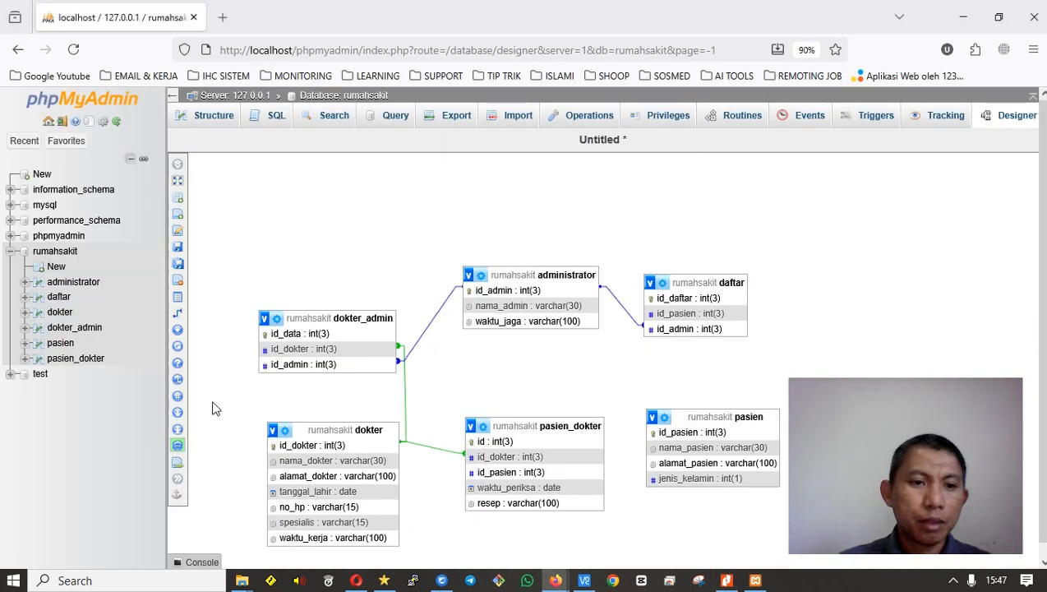
Link daftar.id_pasien to the referenced key pasien.id_pasien as a foreign key, using CASCADE for on delete and on update.
{"action": "left_click", "coordinate": [178, 313]}
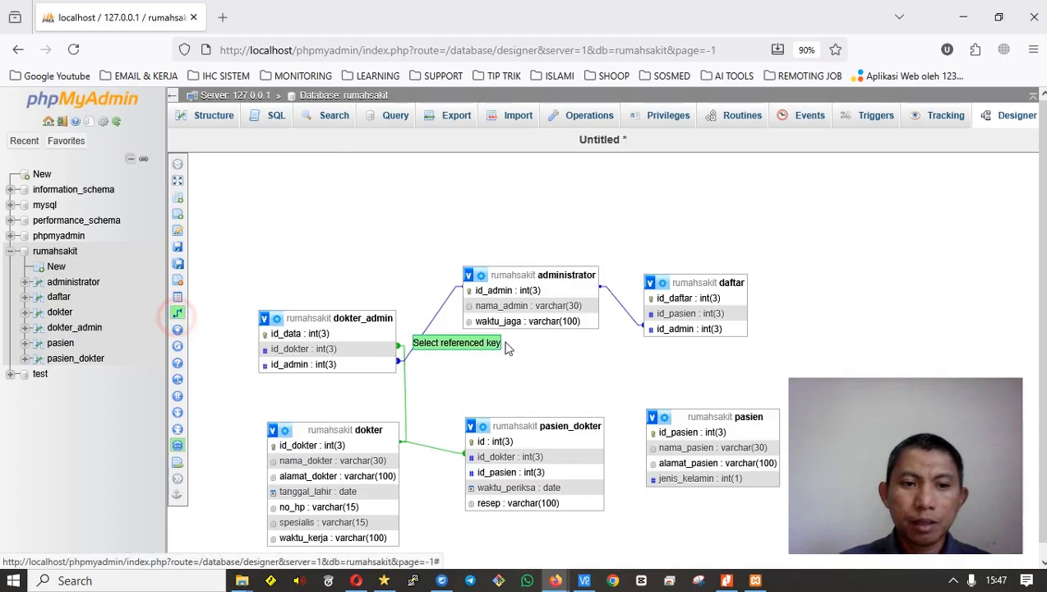
{"action": "left_click", "coordinate": [712, 433]}
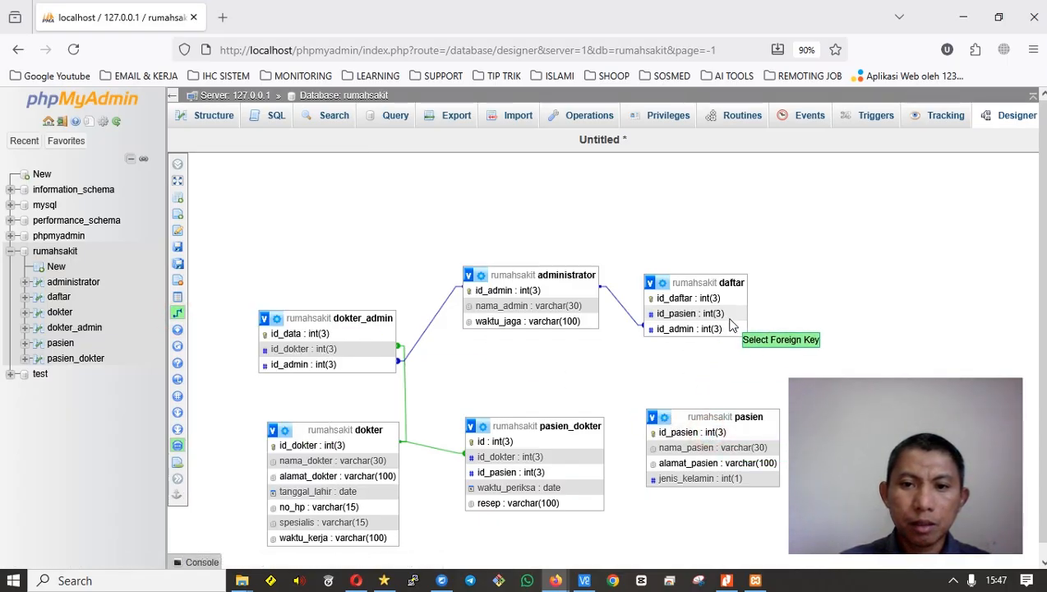
{"action": "left_click", "coordinate": [697, 320]}
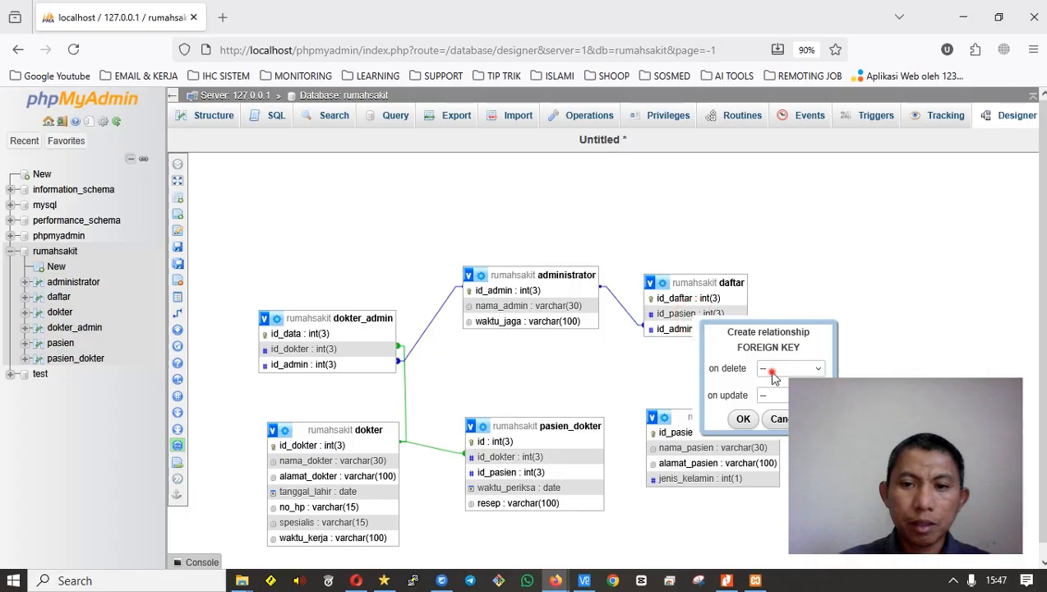
{"action": "left_click", "coordinate": [773, 371]}
{"action": "left_click", "coordinate": [771, 411]}
{"action": "left_click", "coordinate": [764, 397]}
{"action": "left_click", "coordinate": [768, 411]}
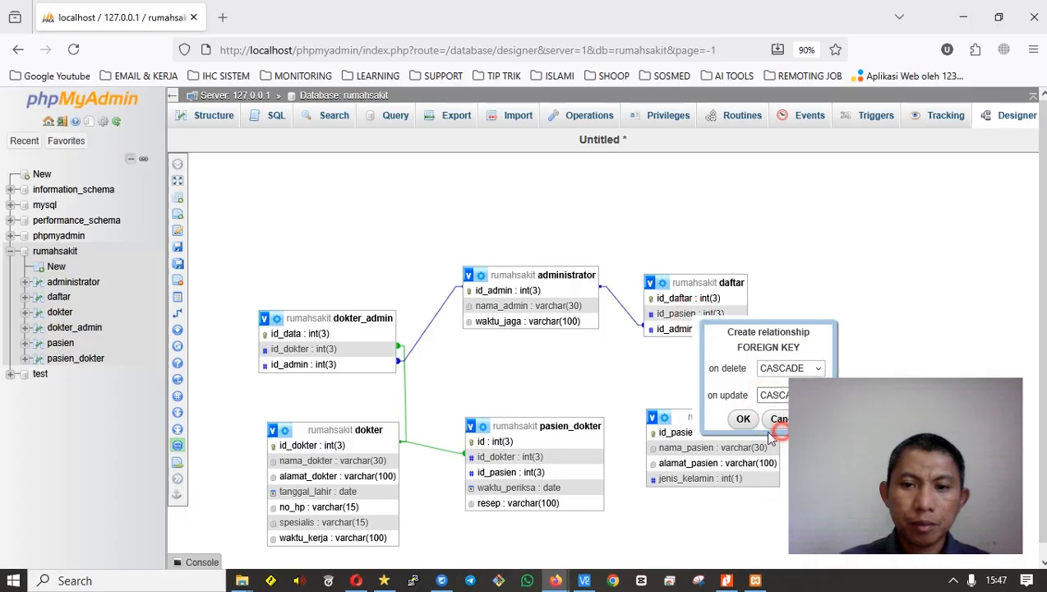
{"action": "left_click", "coordinate": [742, 419]}
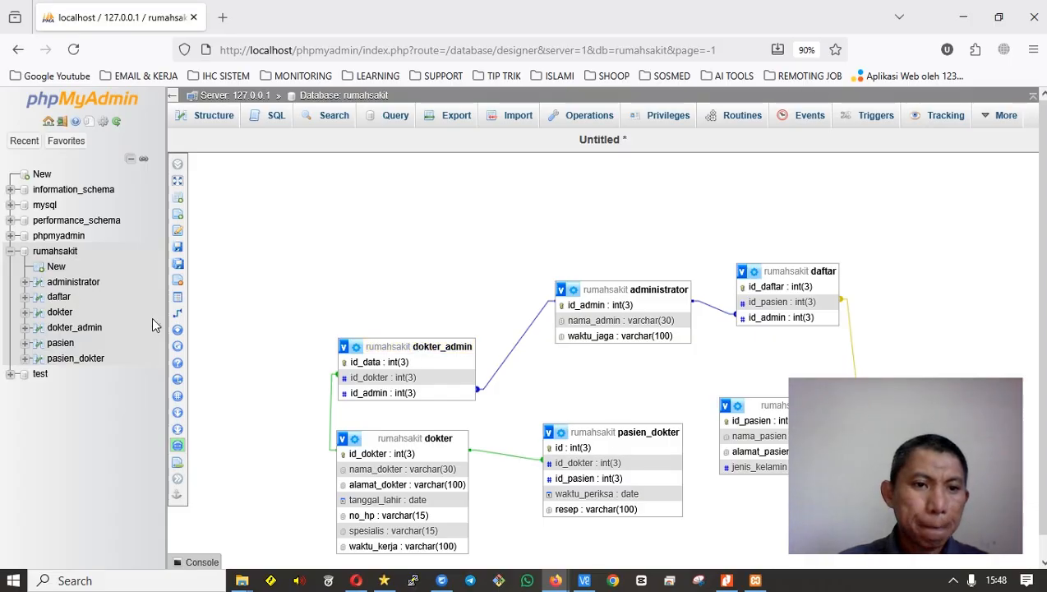
Create the foreign key from pasien_dokter.id_pasien to pasien.id_pasien with CASCADE for both on delete and on update.
{"action": "left_click", "coordinate": [176, 312]}
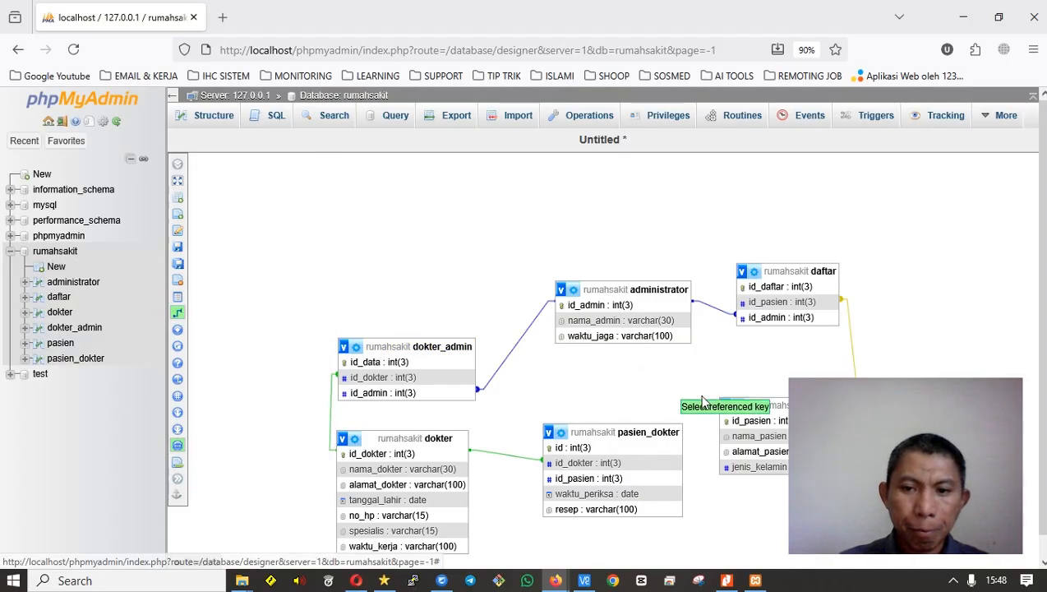
{"action": "left_click", "coordinate": [740, 421]}
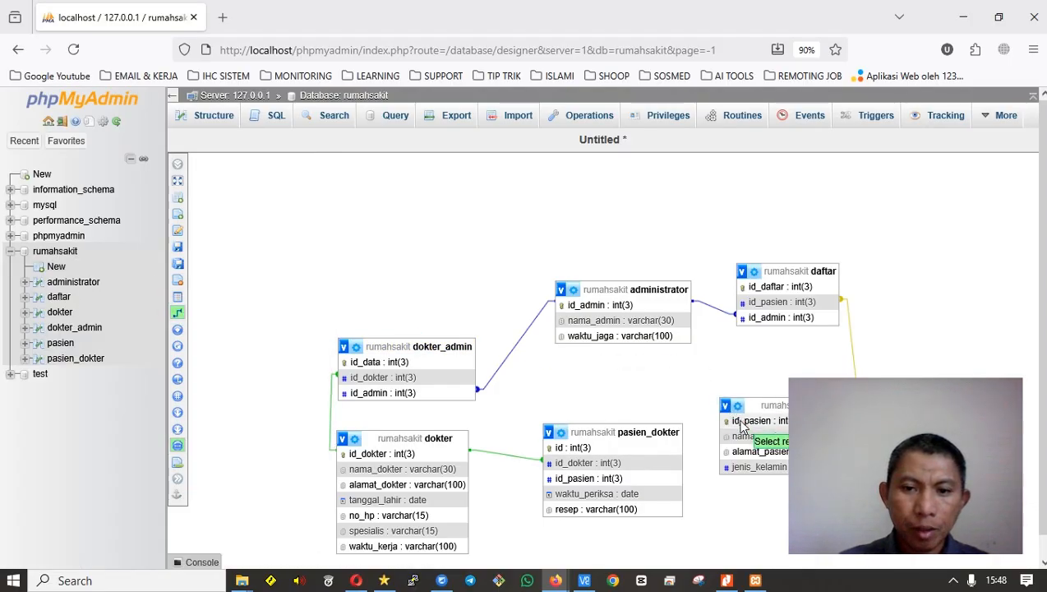
{"action": "left_click", "coordinate": [615, 486]}
{"action": "left_click", "coordinate": [716, 535]}
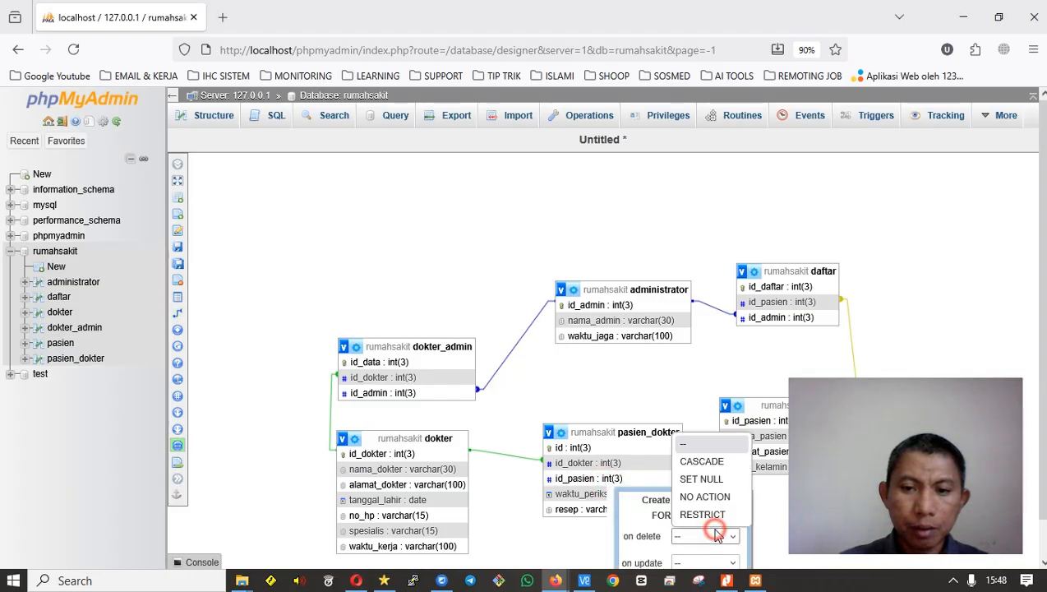
{"action": "left_click", "coordinate": [701, 461]}
{"action": "left_click", "coordinate": [722, 563]}
{"action": "left_click", "coordinate": [701, 489]}
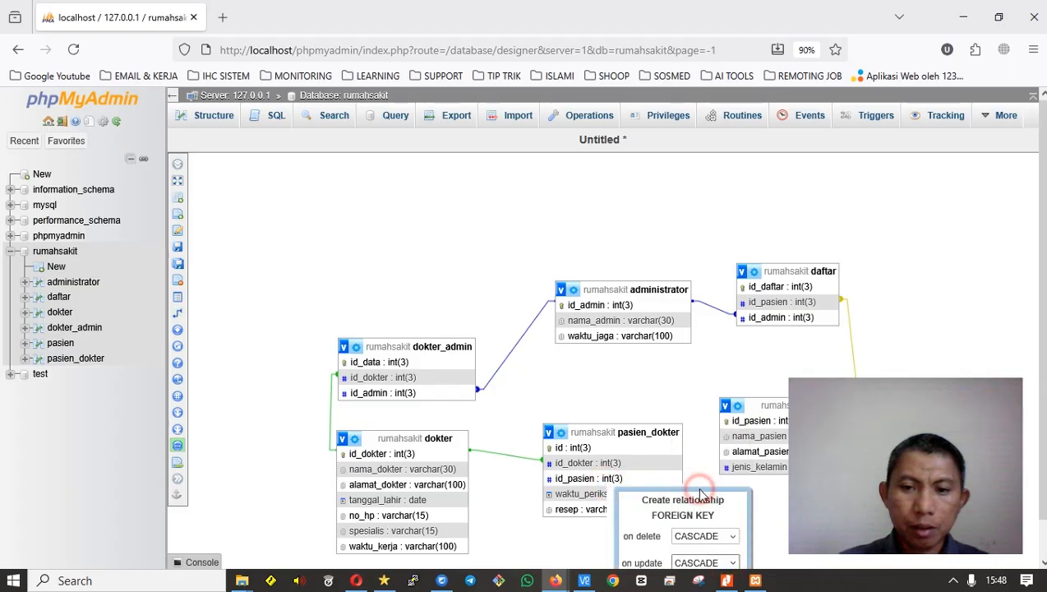
{"action": "scroll", "coordinate": [720, 499], "scroll_direction": "down", "scroll_amount": 1}
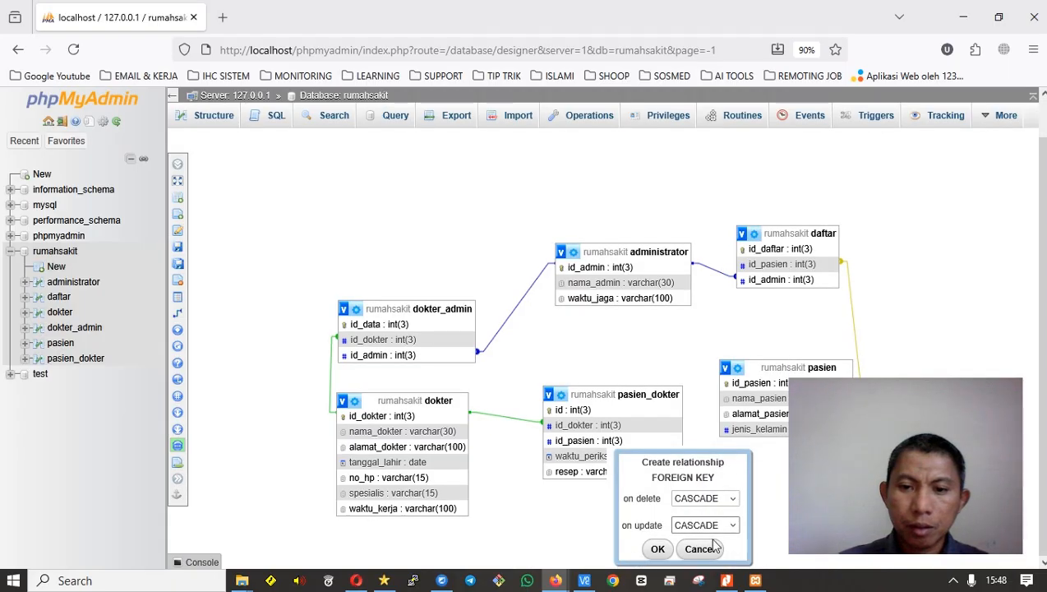
{"action": "left_click", "coordinate": [657, 548]}
Compare the designer's tables and relationships with Gambar 24 in the PDF guide, and continue reading to section B.3, Data Manipulation Language.
{"action": "key", "text": "alt+Tab"}
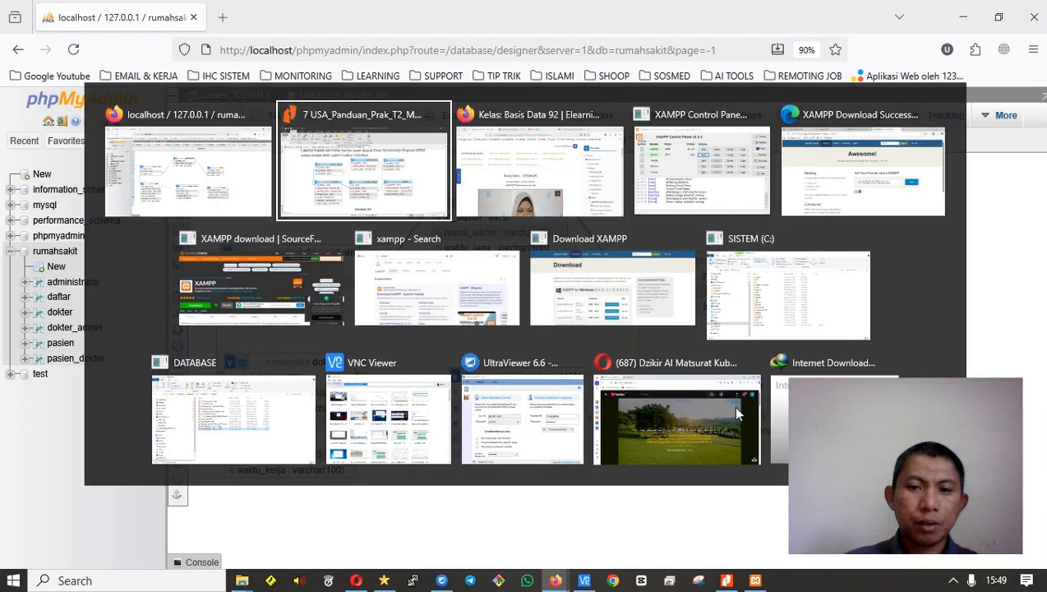
{"action": "key", "text": "alt+Tab"}
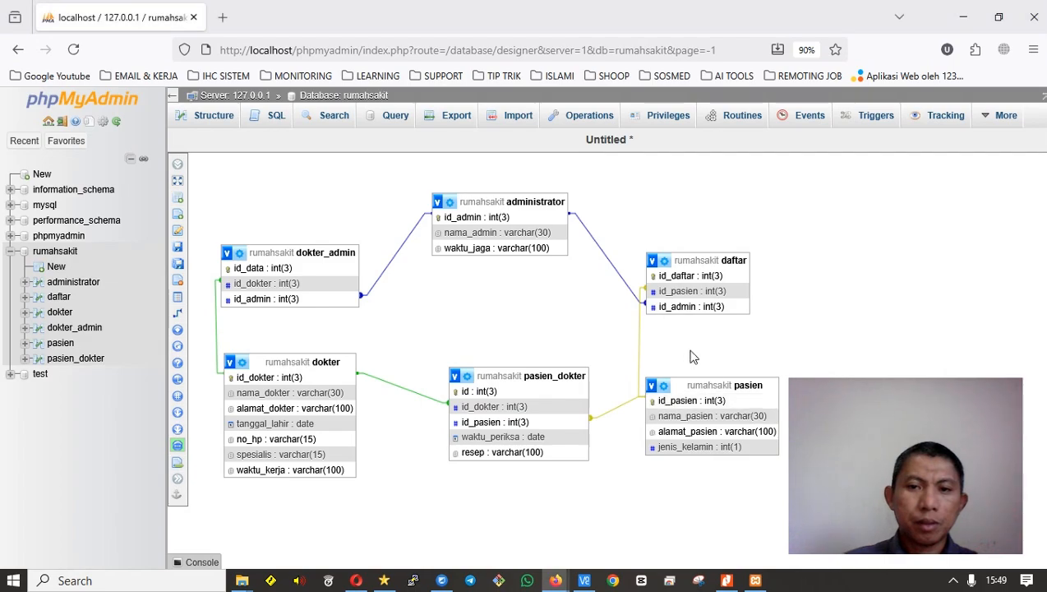
{"action": "key", "text": "alt+Tab"}
{"action": "key", "text": "alt+Tab"}
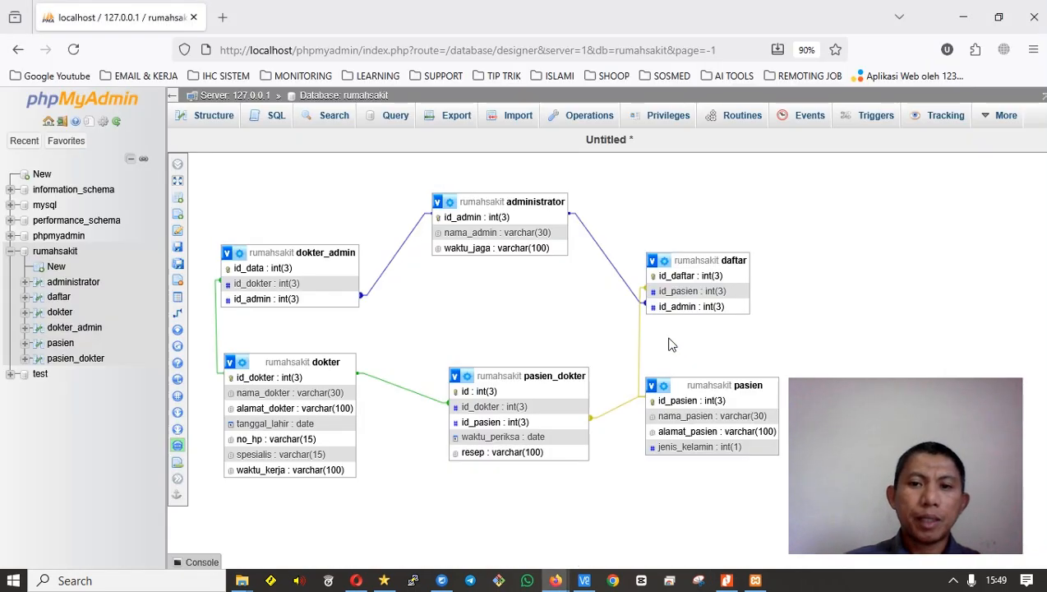
{"action": "key", "text": "alt+Tab"}
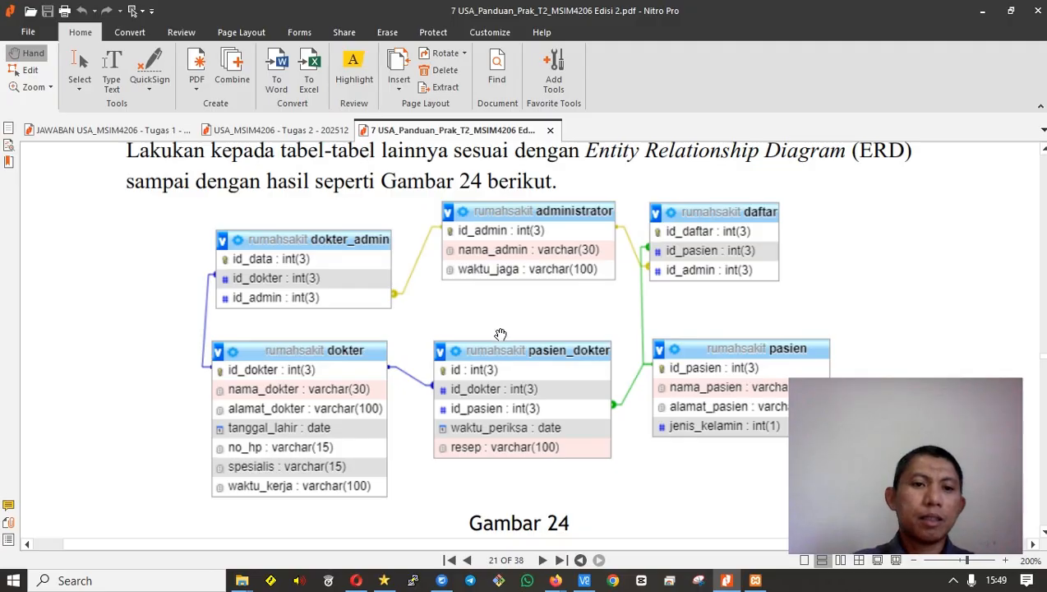
{"action": "key", "text": "alt+Tab"}
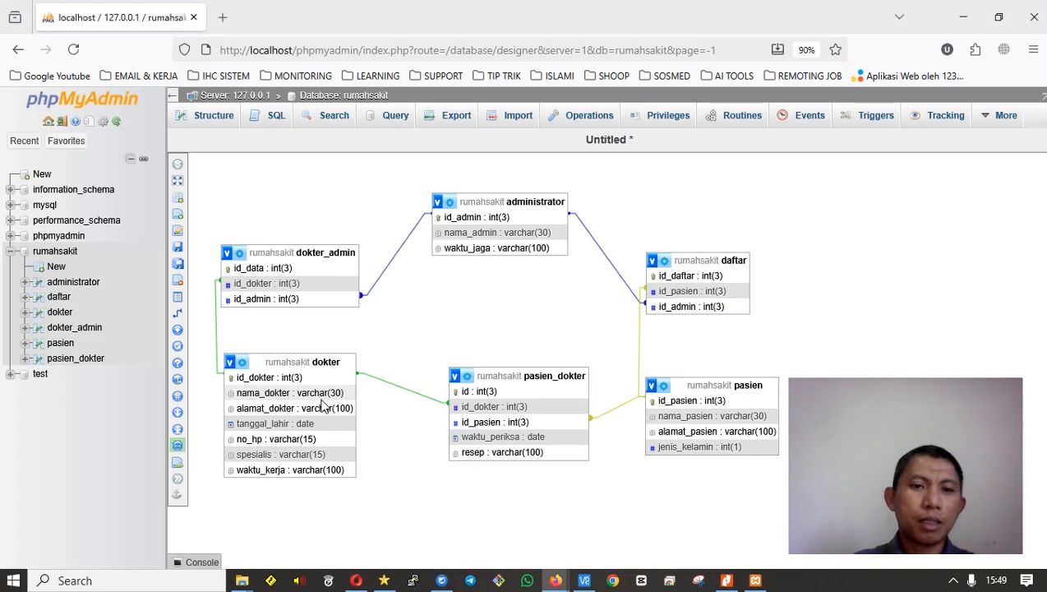
{"action": "key", "text": "alt+Tab"}
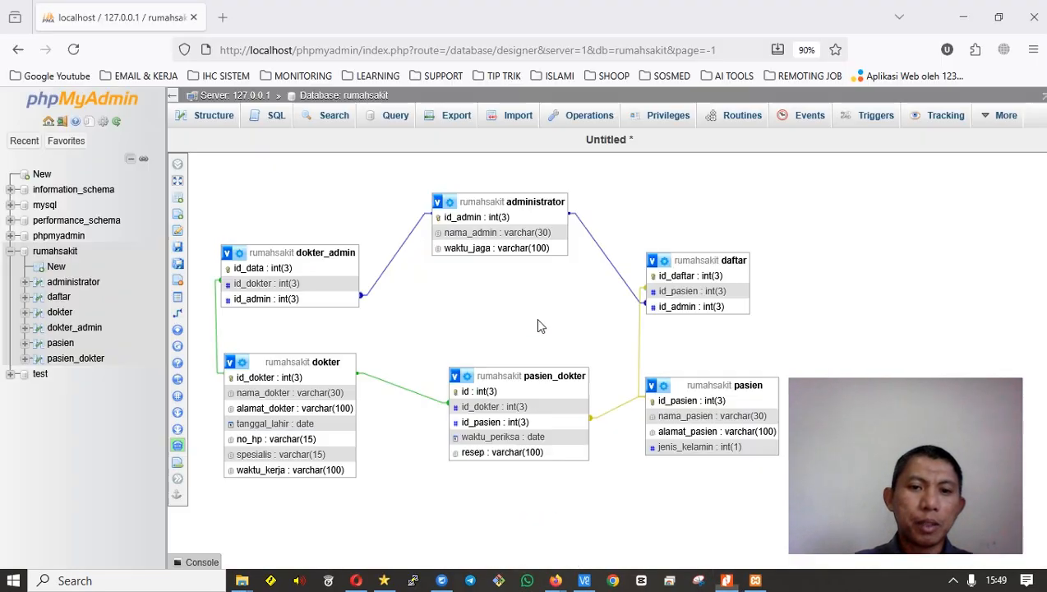
{"action": "key", "text": "alt+Tab"}
{"action": "key", "text": "alt+Tab"}
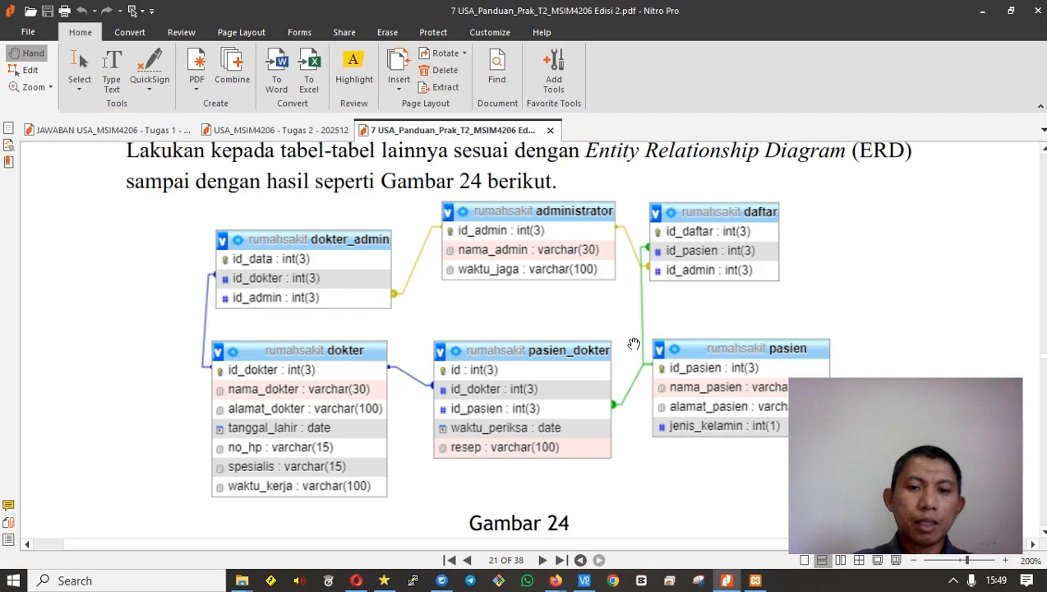
{"action": "scroll", "coordinate": [634, 344], "scroll_direction": "down", "scroll_amount": 3}
{"action": "scroll", "coordinate": [634, 344], "scroll_direction": "down", "scroll_amount": 6}
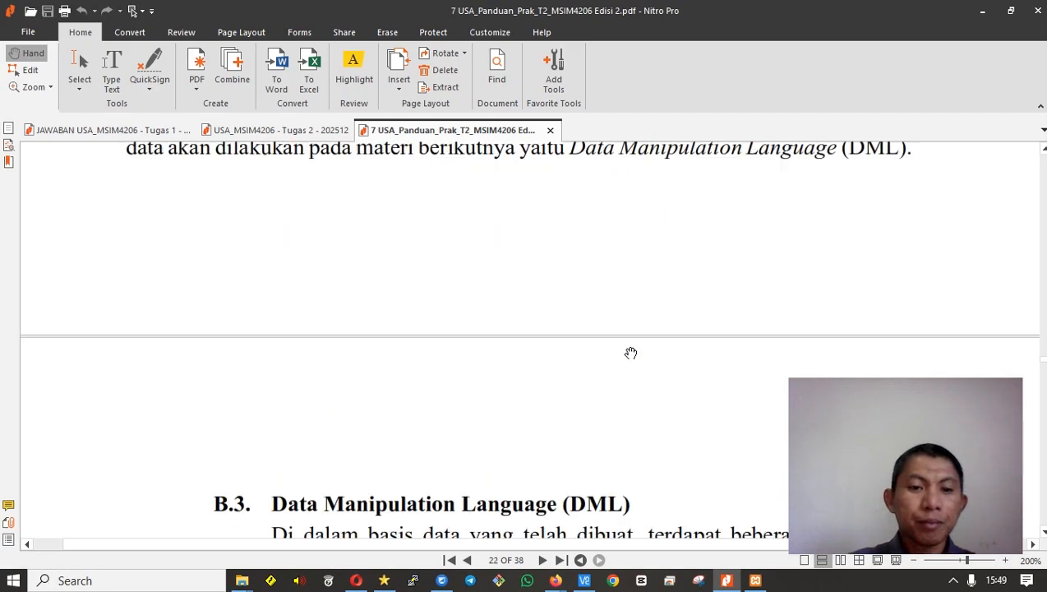
Read section B.3 of the PDF guide, from the Tabel Pasien fields to the example INSERT query for pasien.
{"action": "scroll", "coordinate": [630, 362], "scroll_direction": "up", "scroll_amount": 1}
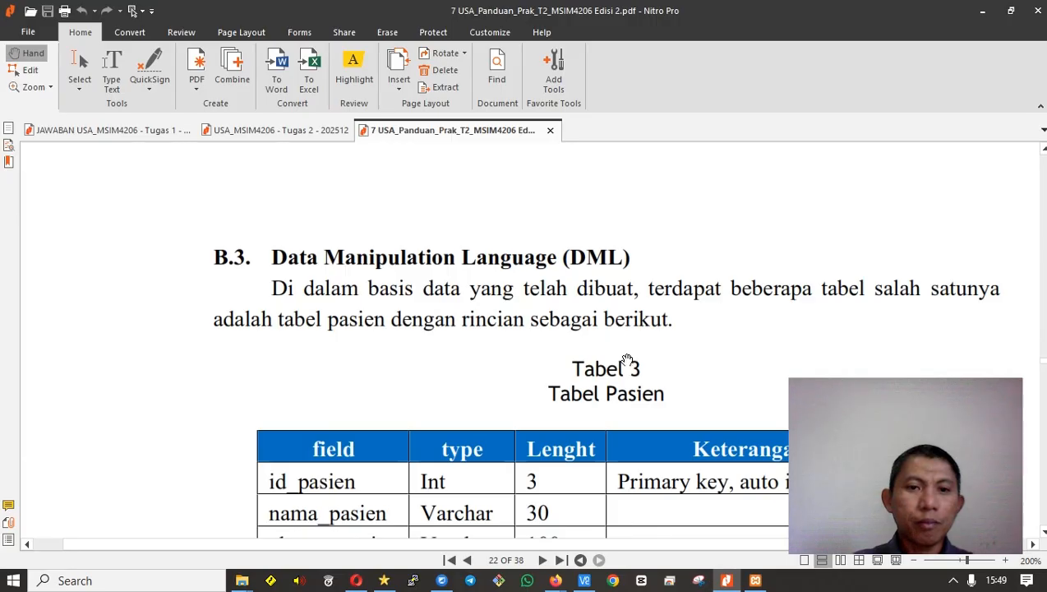
{"action": "scroll", "coordinate": [622, 368], "scroll_direction": "down", "scroll_amount": 2}
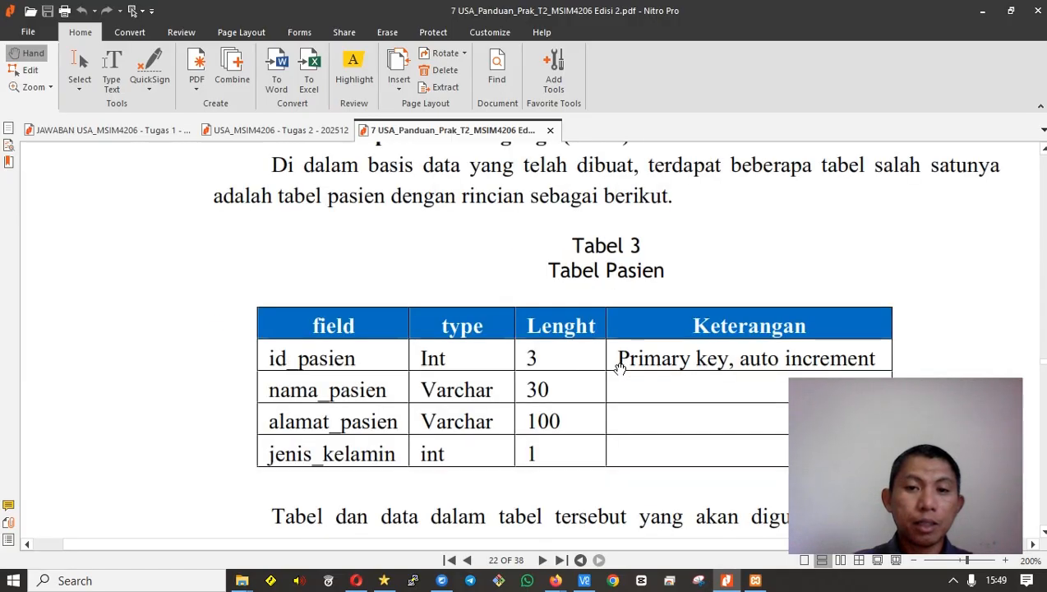
{"action": "scroll", "coordinate": [624, 411], "scroll_direction": "down", "scroll_amount": 4}
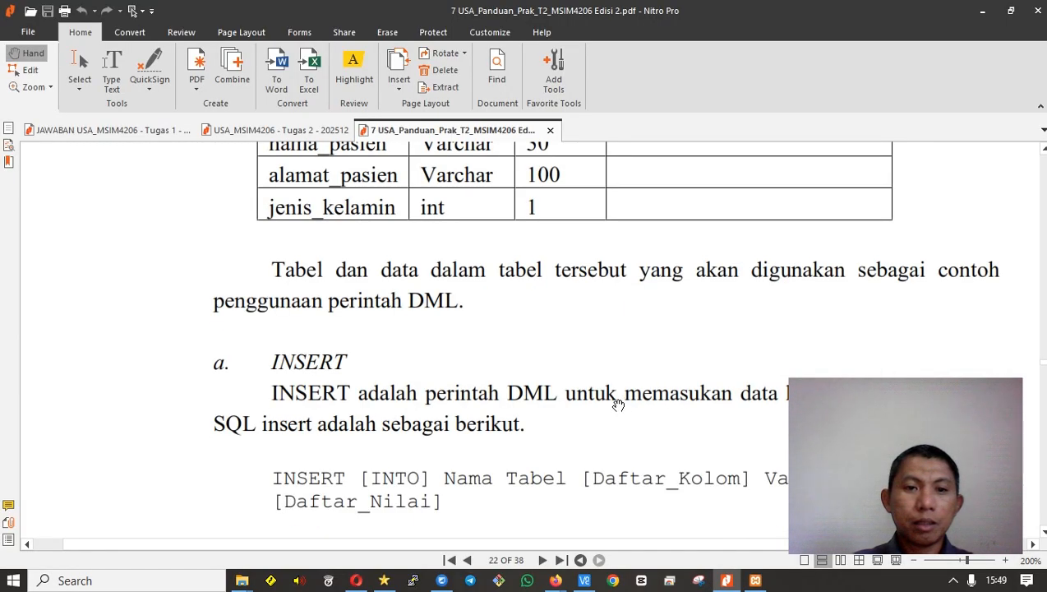
{"action": "scroll", "coordinate": [614, 402], "scroll_direction": "up", "scroll_amount": 3}
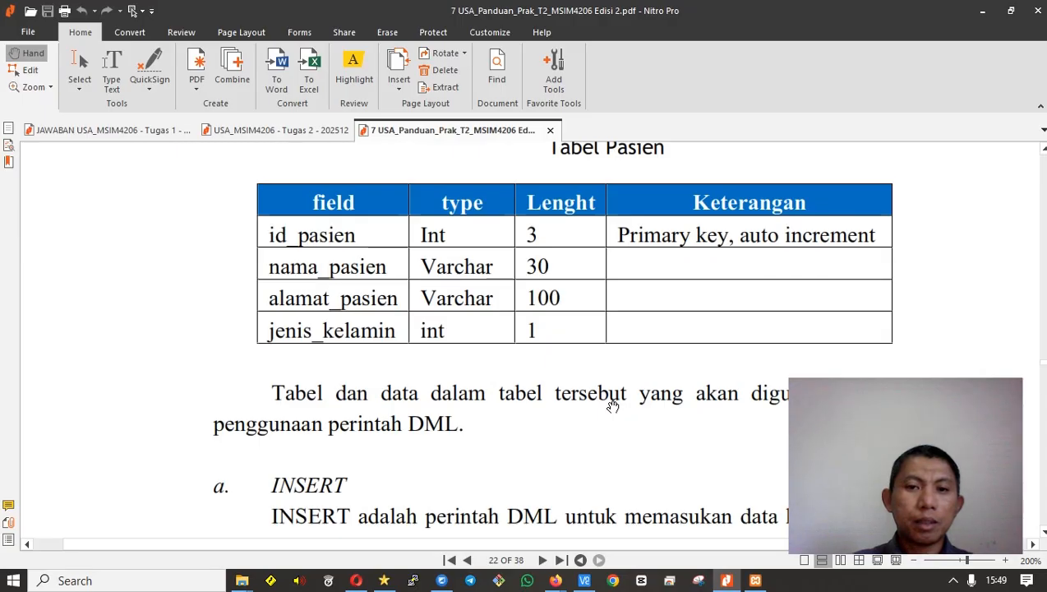
{"action": "scroll", "coordinate": [605, 403], "scroll_direction": "down", "scroll_amount": 6}
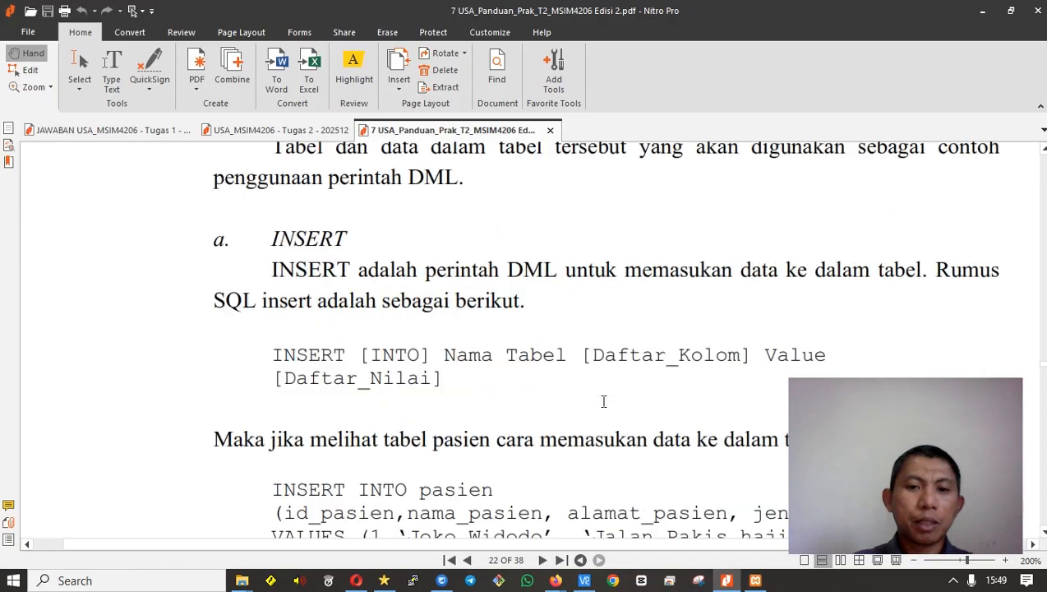
{"action": "scroll", "coordinate": [604, 401], "scroll_direction": "down", "scroll_amount": 10}
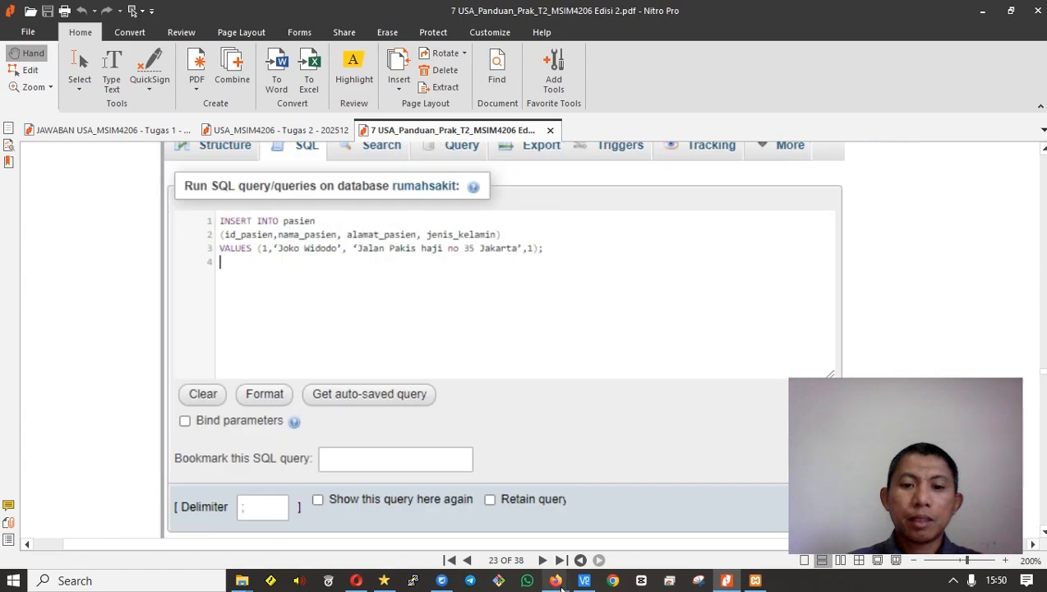
Switch to phpMyAdmin in Firefox and open the SQL query editor for the pasien table in rumahsakit.
{"action": "mouse_move", "coordinate": [559, 581]}
{"action": "left_click", "coordinate": [633, 499]}
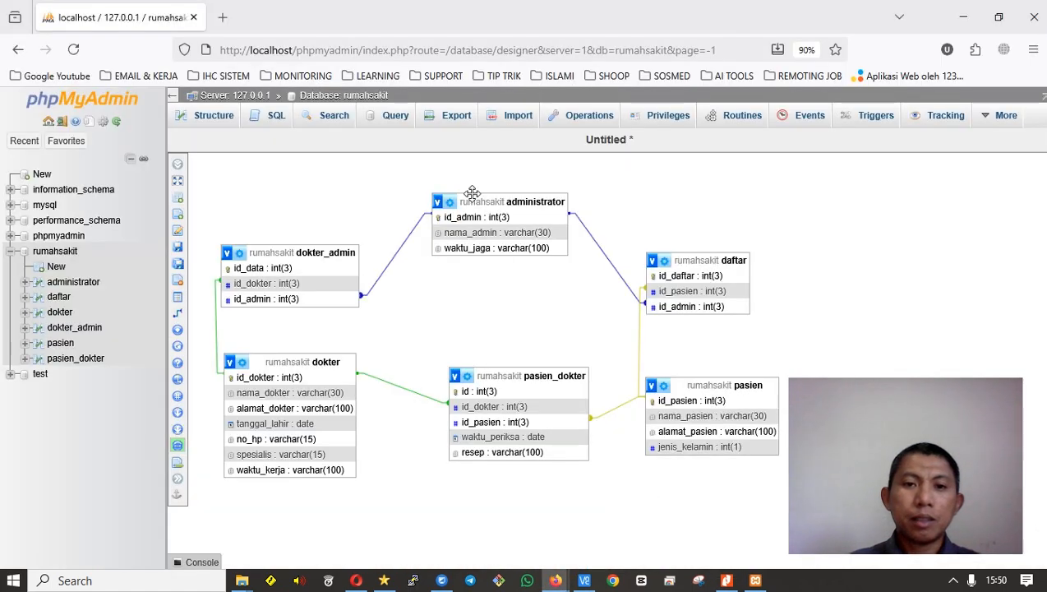
{"action": "left_click", "coordinate": [59, 250]}
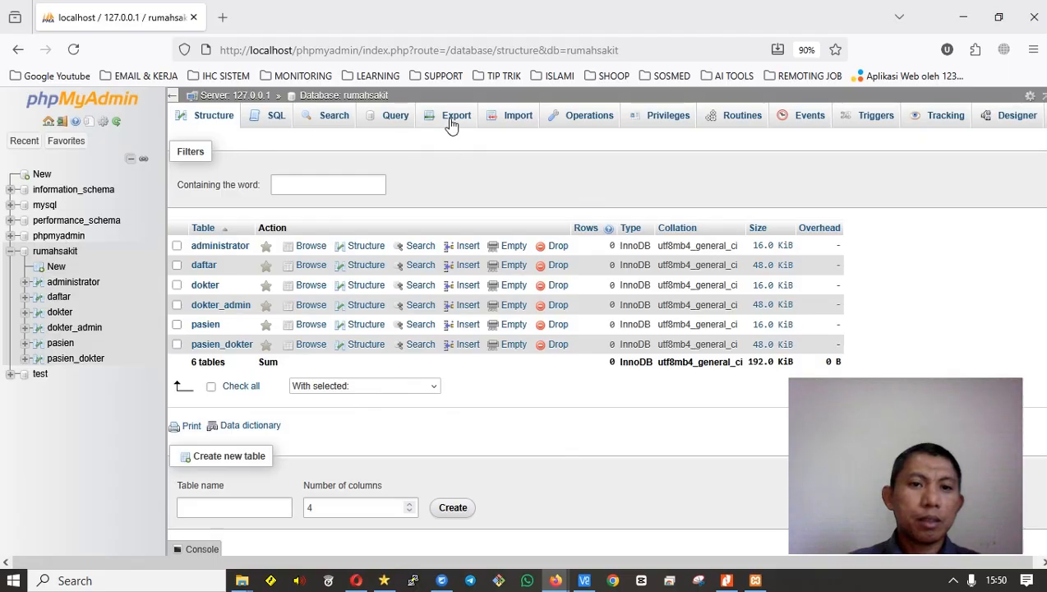
{"action": "left_click", "coordinate": [402, 121]}
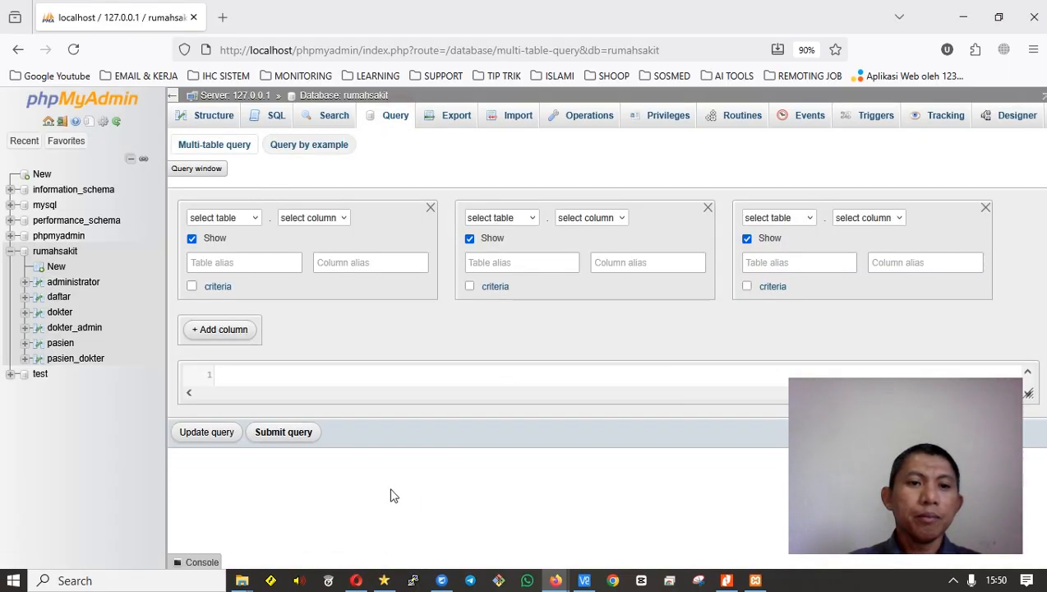
{"action": "key", "text": "alt+Tab"}
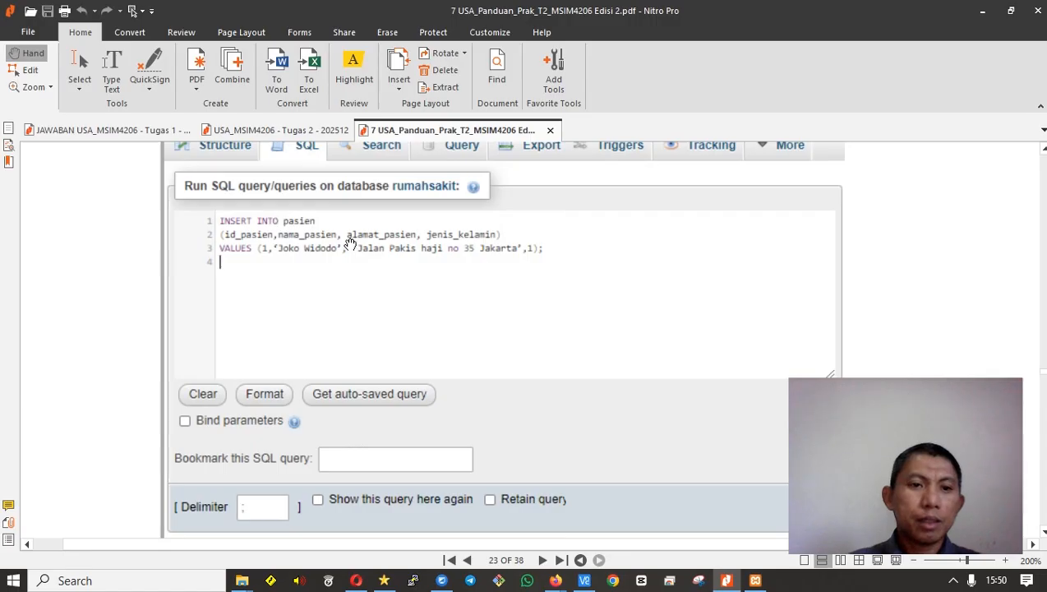
{"action": "key", "text": "alt+Tab"}
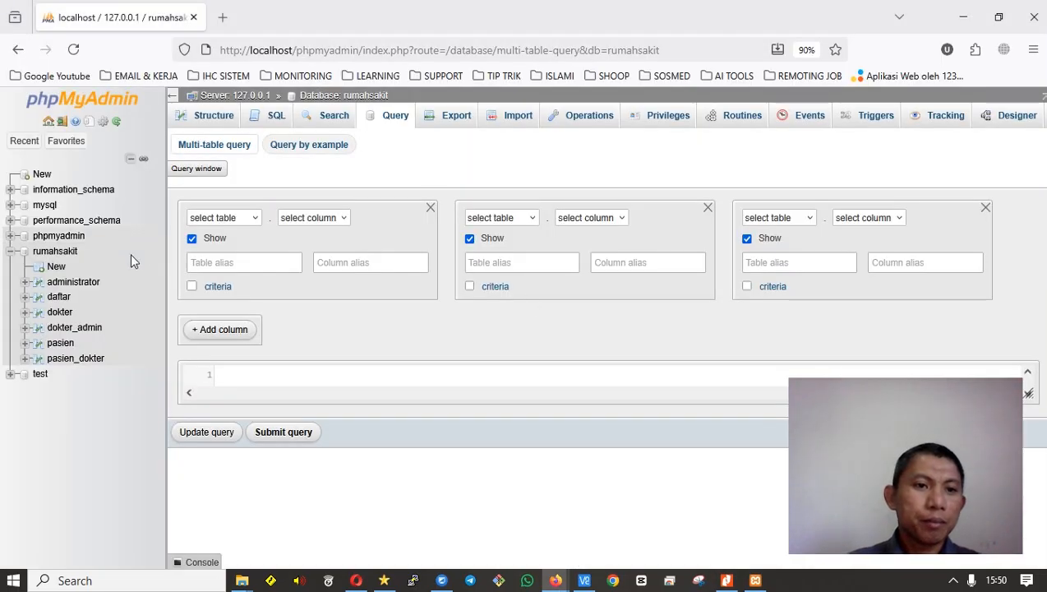
{"action": "left_click", "coordinate": [63, 344]}
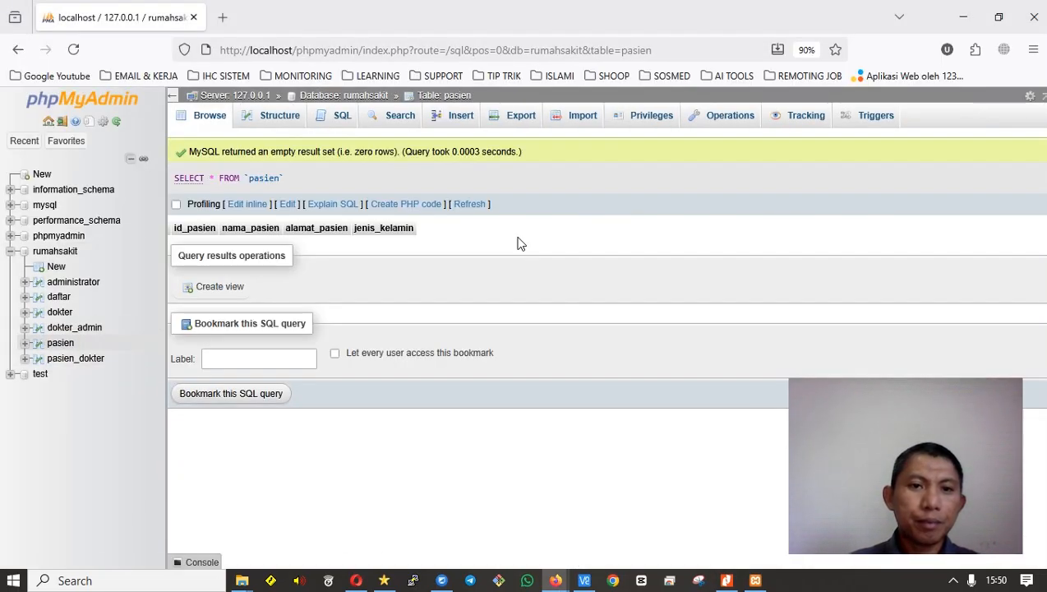
{"action": "left_click", "coordinate": [344, 121]}
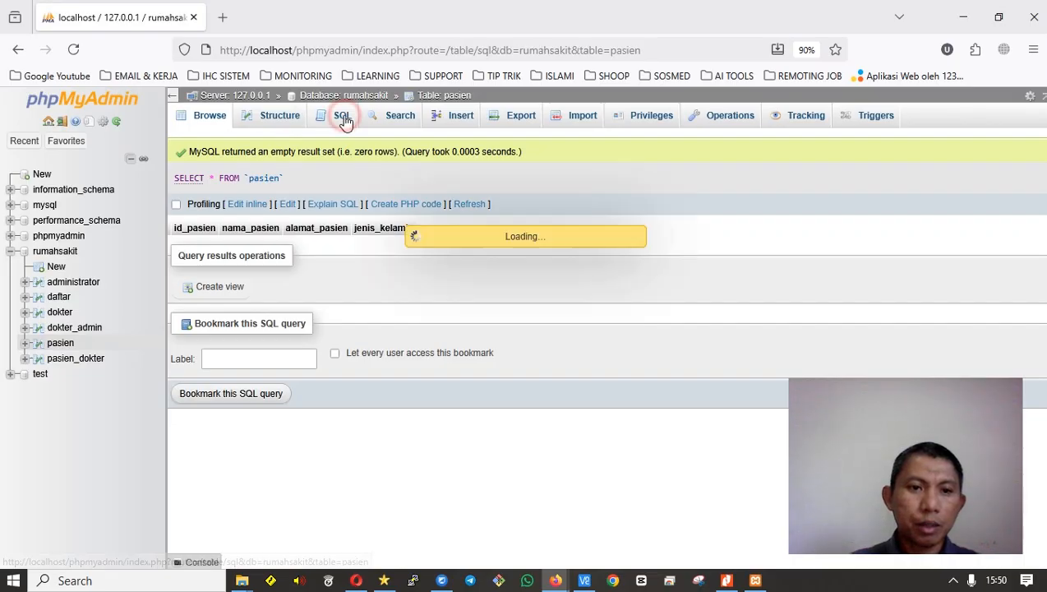
{"action": "left_click", "coordinate": [301, 219]}
{"action": "key", "text": "alt+Tab"}
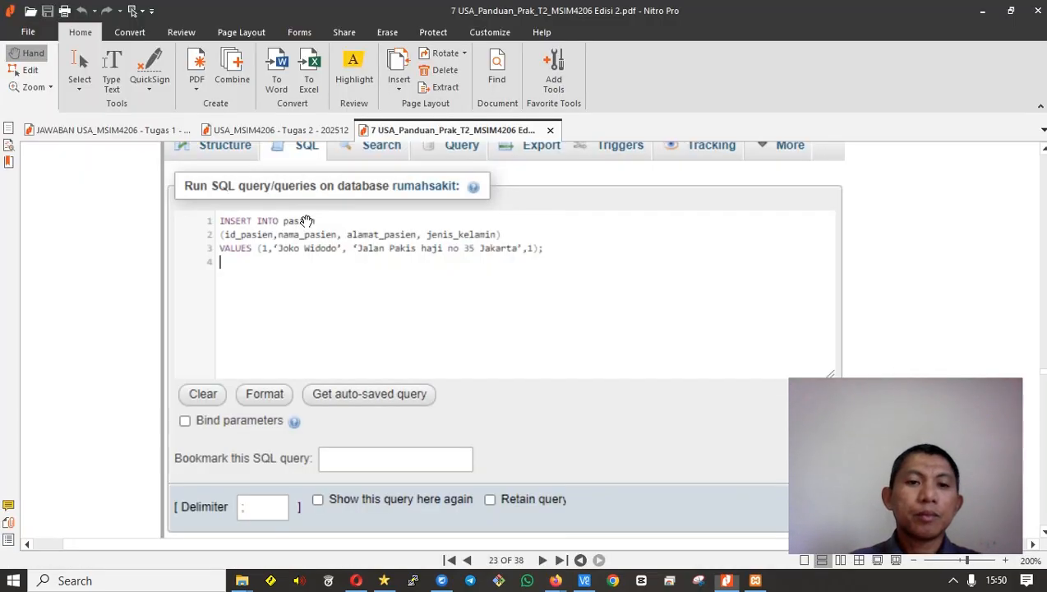
{"action": "key", "text": "alt+Tab"}
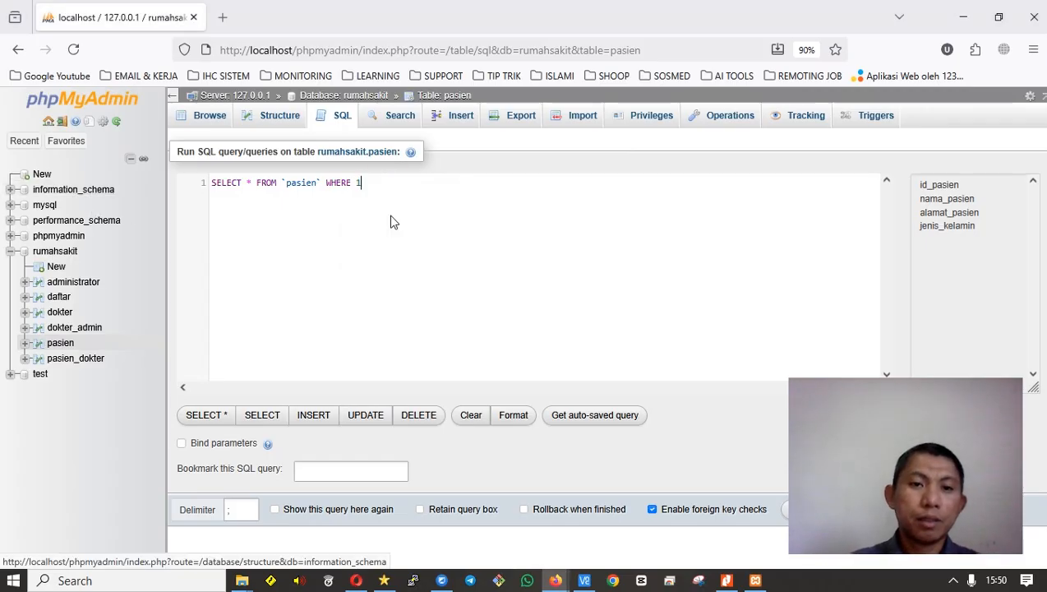
Replace the default query with the opening line INSERT INTO pasien, following the guide's example.
{"action": "key", "text": "ctrl+a"}
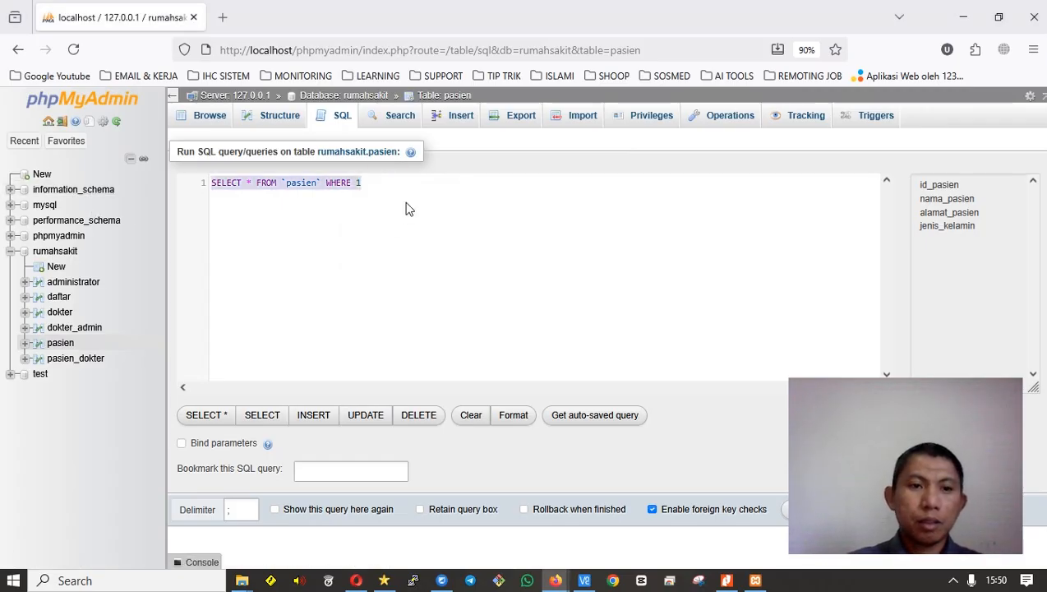
{"action": "type", "text": "INS"}
{"action": "key", "text": "Return"}
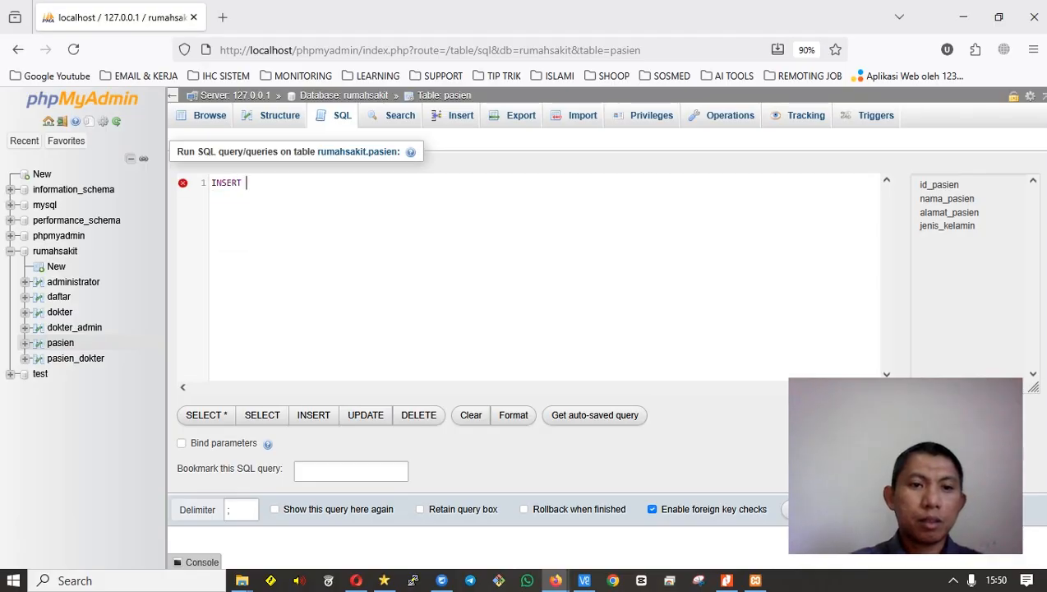
{"action": "type", "text": "int"}
{"action": "key", "text": "Return"}
{"action": "key", "text": "alt+Tab"}
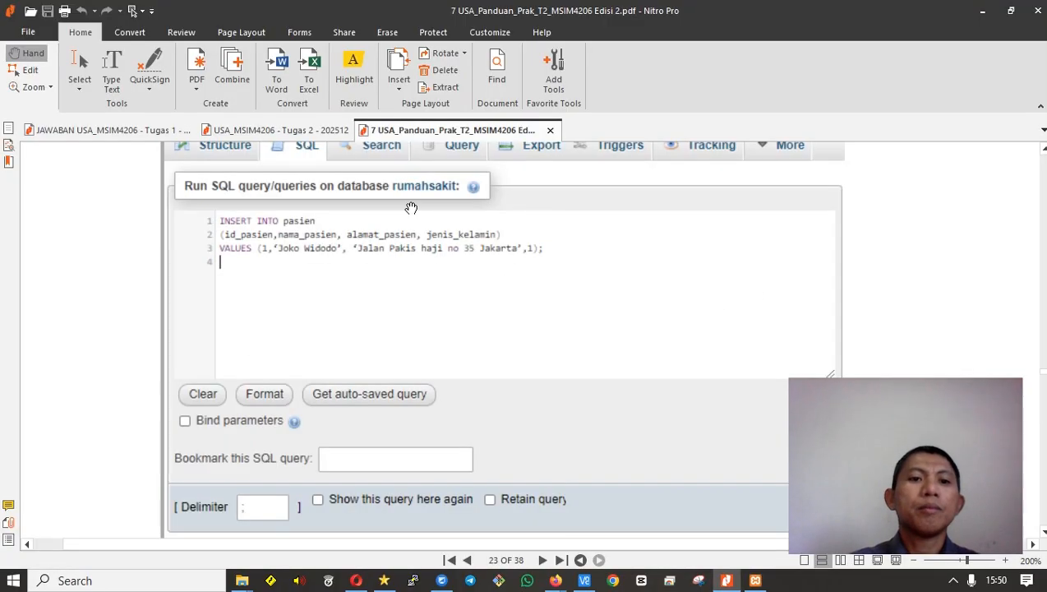
{"action": "key", "text": "alt+Tab"}
{"action": "type", "text": "pas"}
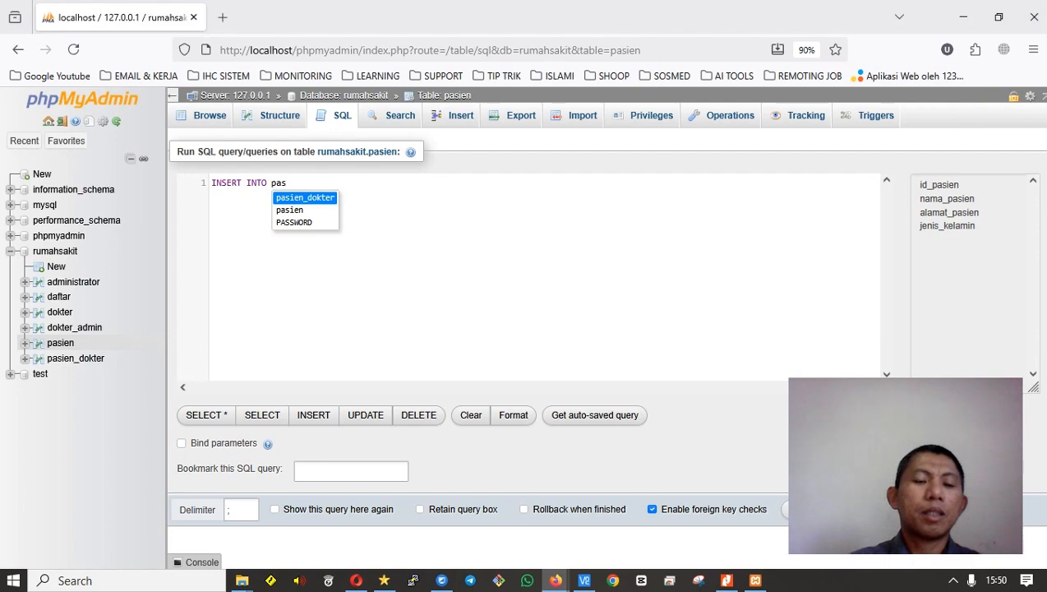
{"action": "key", "text": "Down"}
{"action": "key", "text": "Return"}
Begin the column list on the query's second line with (id_pasien,nama_pasien, as in the guide.
{"action": "key", "text": "alt+Tab"}
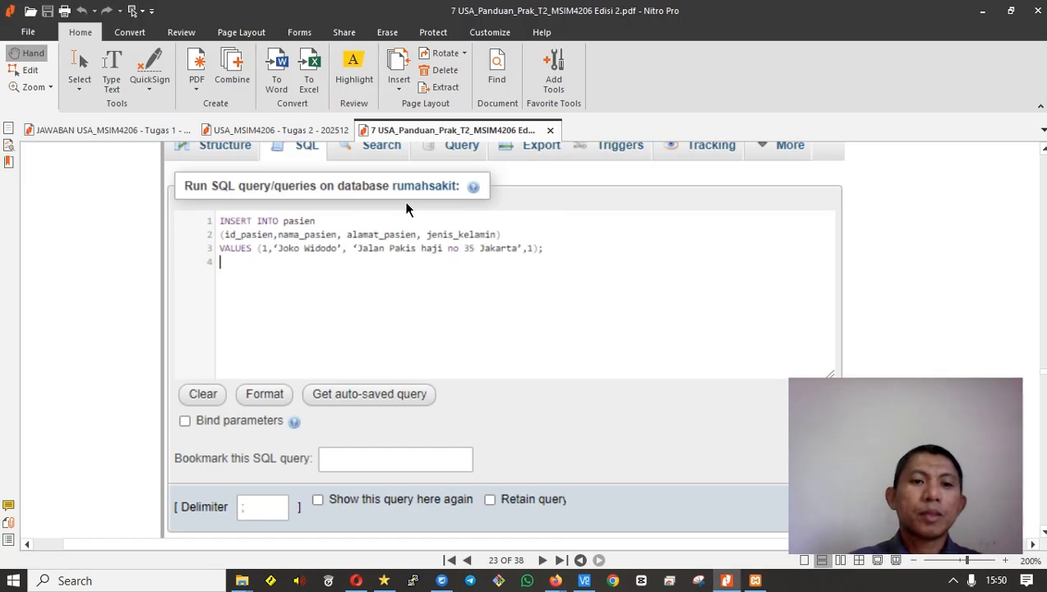
{"action": "key", "text": "alt+Tab"}
{"action": "type", "text": "i"}
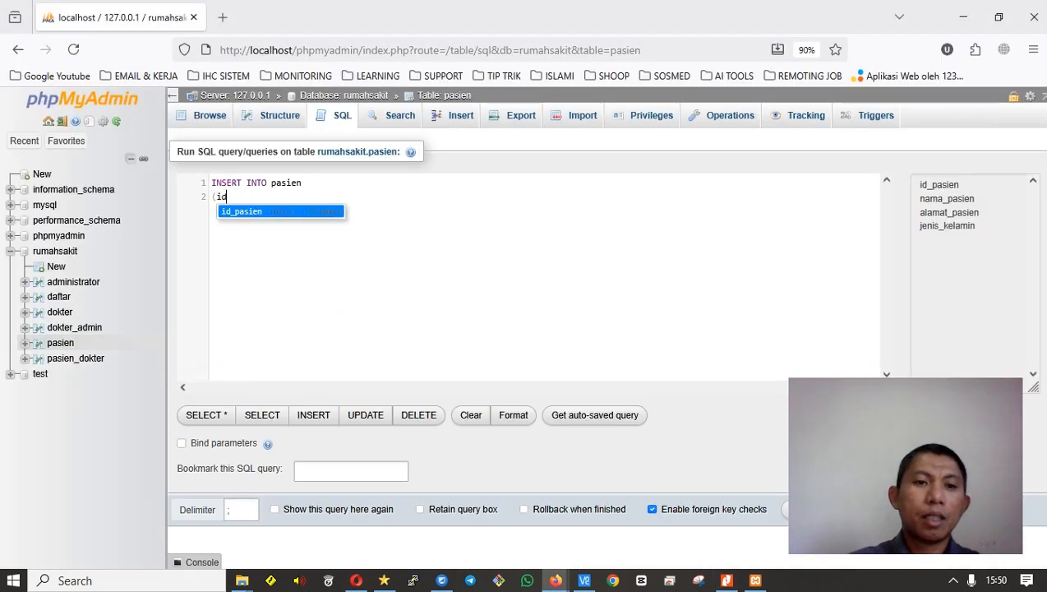
{"action": "key", "text": "Return"}
{"action": "key", "text": "alt+Tab"}
{"action": "key", "text": "alt+Tab"}
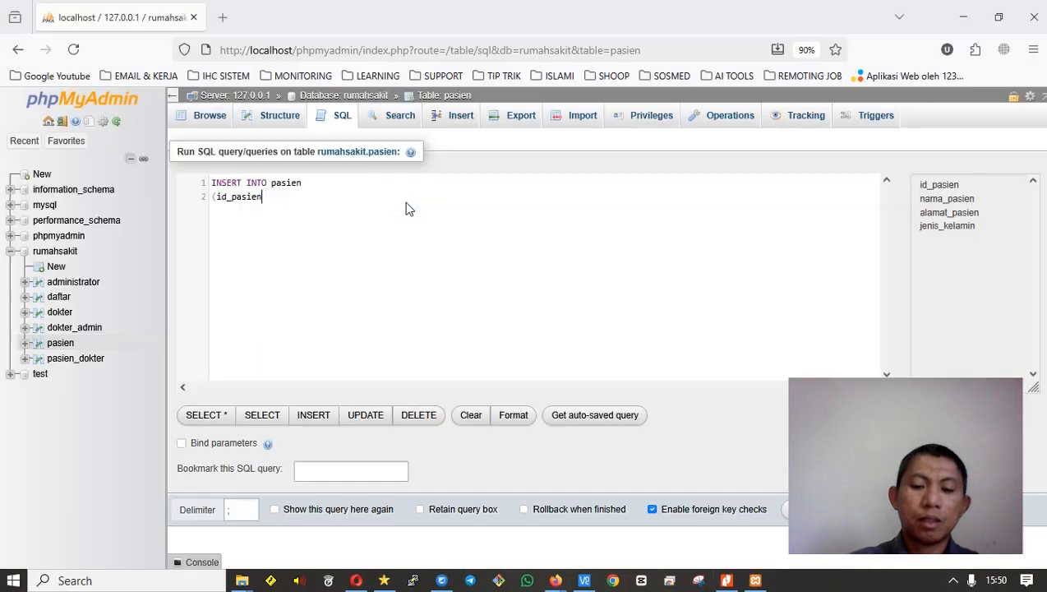
{"action": "type", "text": ",nama"}
{"action": "key", "text": "Return"}
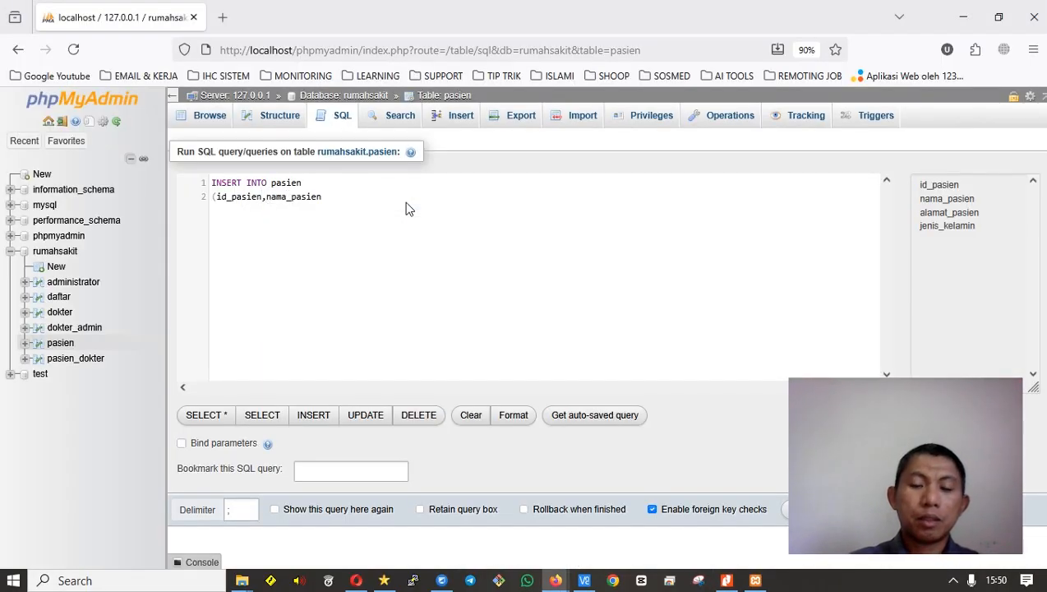
{"action": "type", "text": ","}
Complete the column list with alamat_pasien,jenis_kelamin and its closing parenthesis.
{"action": "key", "text": "alt+Tab"}
{"action": "key", "text": "alt+Tab"}
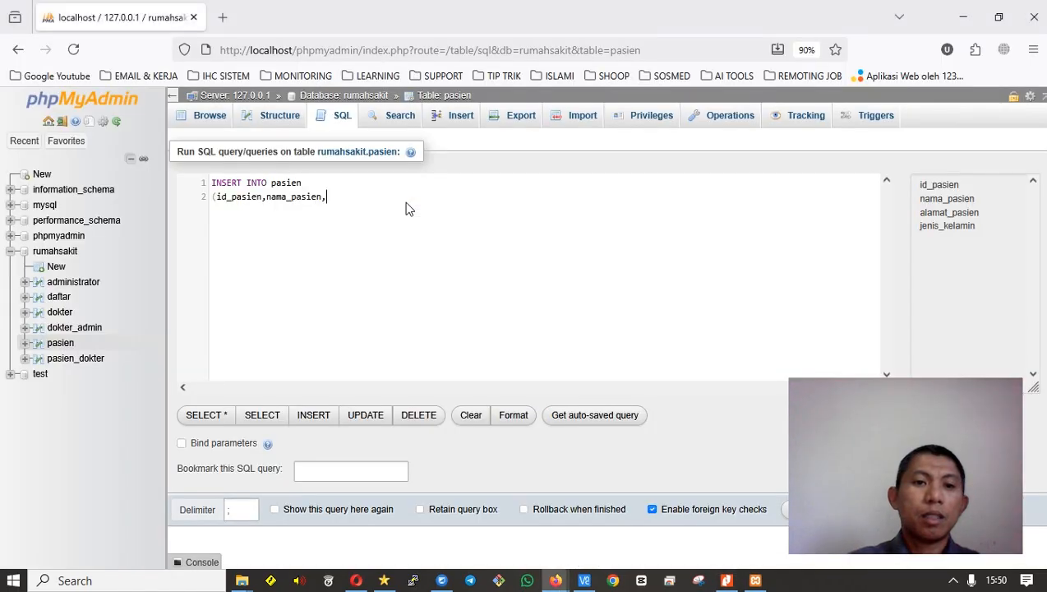
{"action": "type", "text": "ala"}
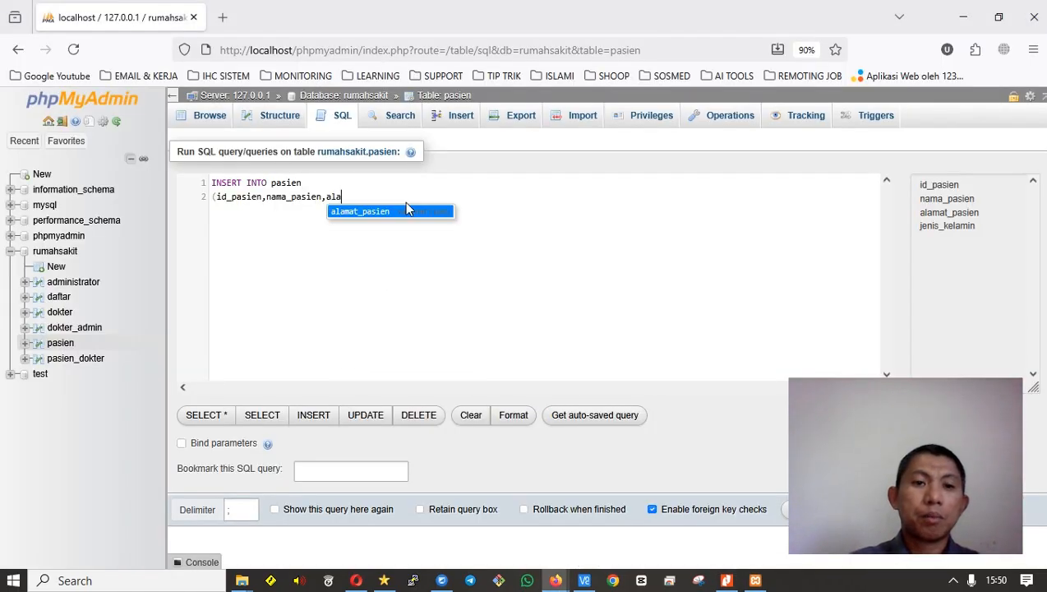
{"action": "key", "text": "Return"}
{"action": "type", "text": ","}
{"action": "key", "text": "alt+Tab"}
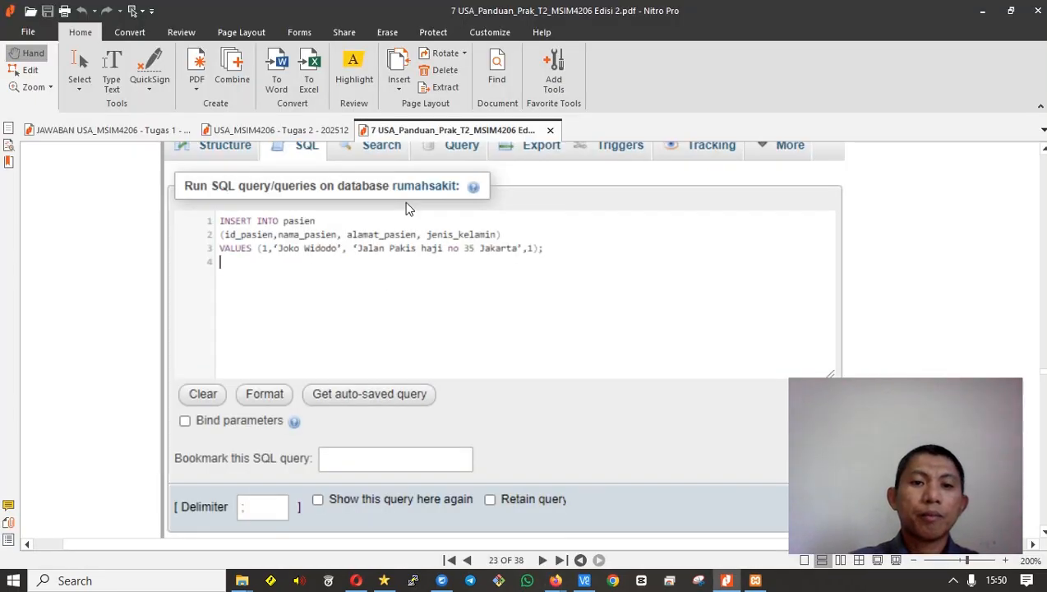
{"action": "key", "text": "alt+Tab"}
{"action": "type", "text": "jen"}
{"action": "key", "text": "Return"}
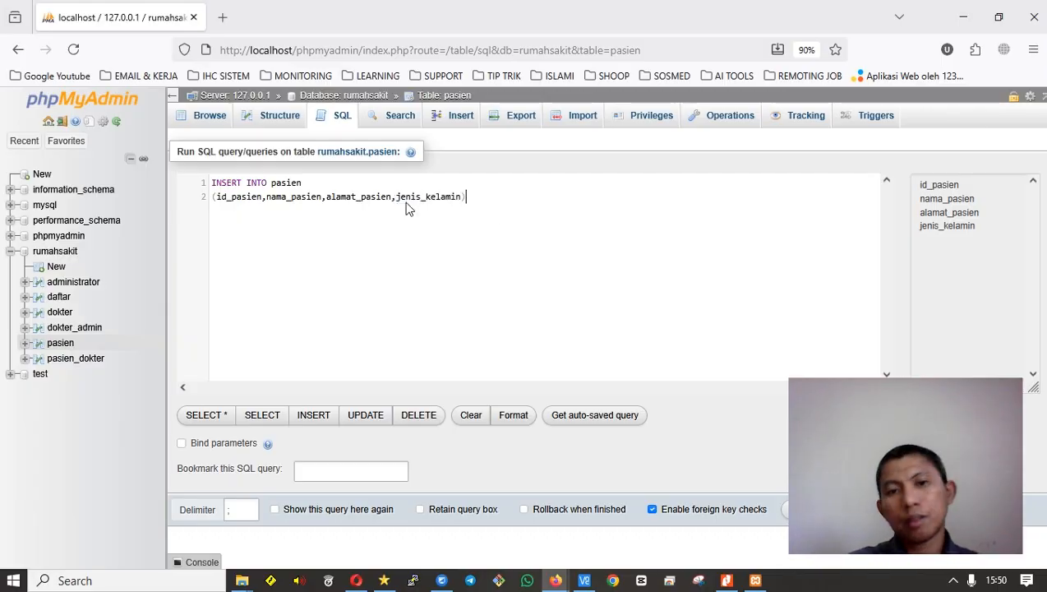
Add a VALUES clause on the third line, opening its list with 1 as the id_pasien value.
{"action": "key", "text": "alt+Tab"}
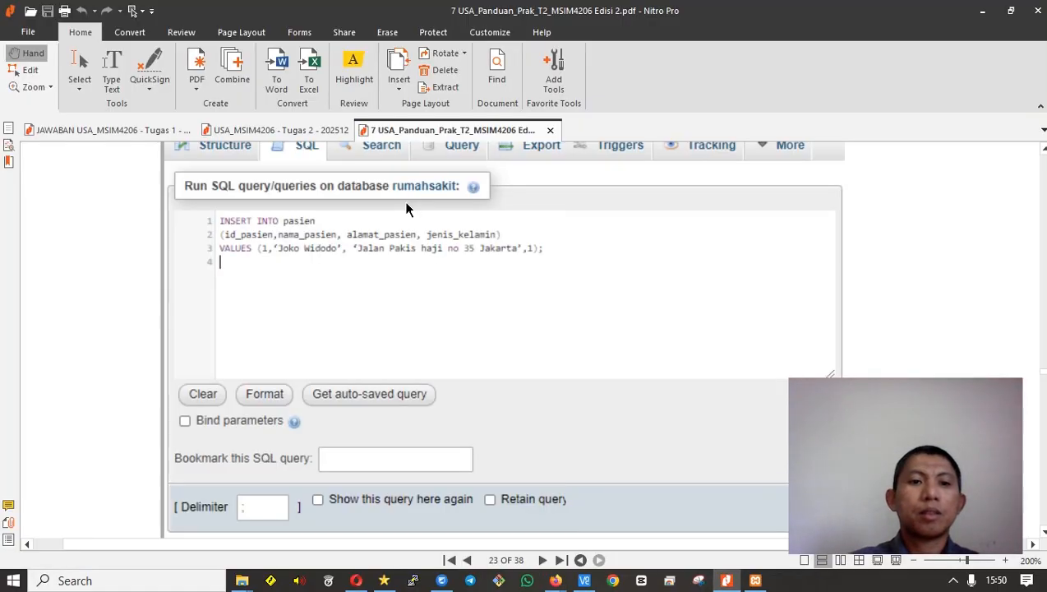
{"action": "key", "text": "alt+Tab"}
{"action": "type", "text": "v"}
{"action": "key", "text": "Return"}
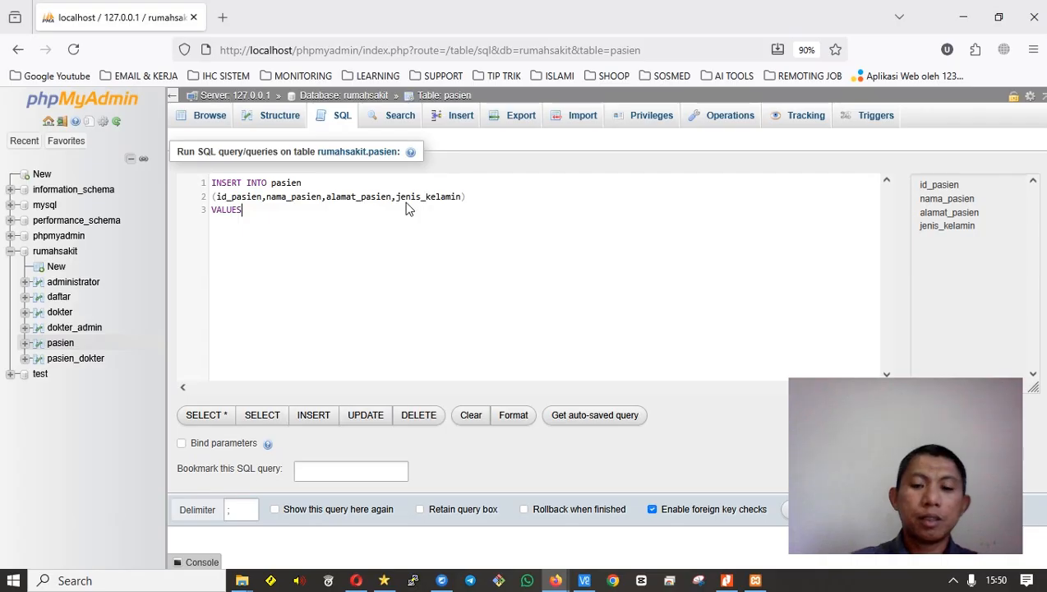
{"action": "key", "text": "alt+Tab"}
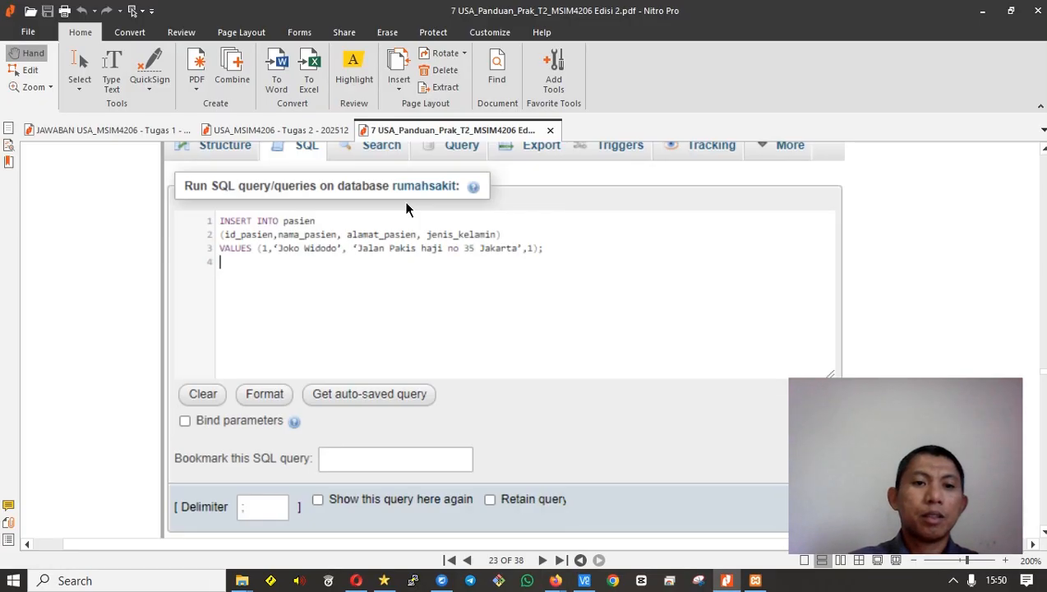
{"action": "key", "text": "alt+Tab"}
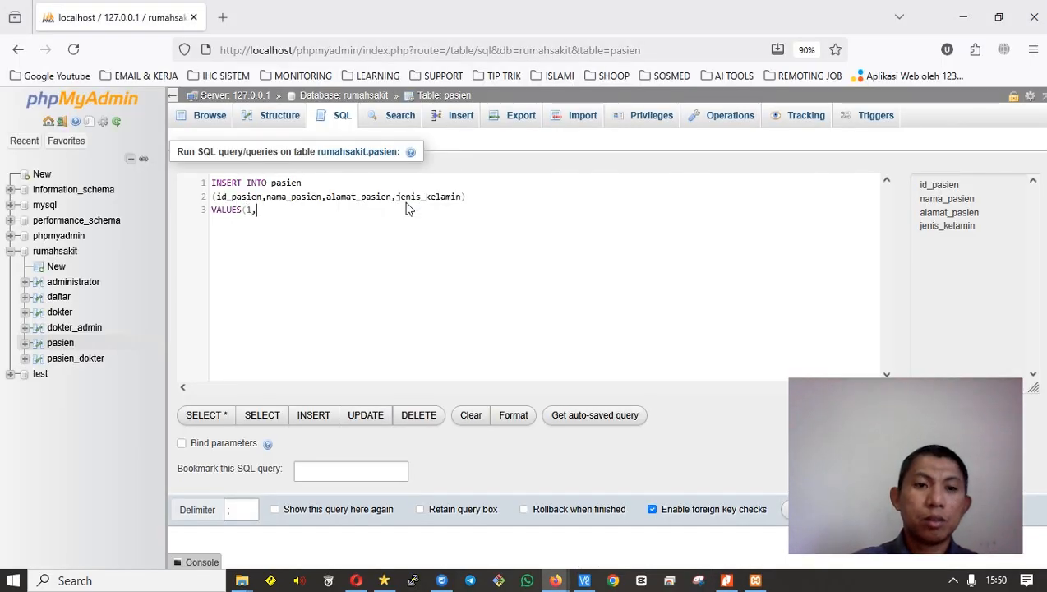
{"action": "key", "text": "alt+Tab"}
{"action": "key", "text": "alt+Tab"}
{"action": "type", "text": "(1,"}
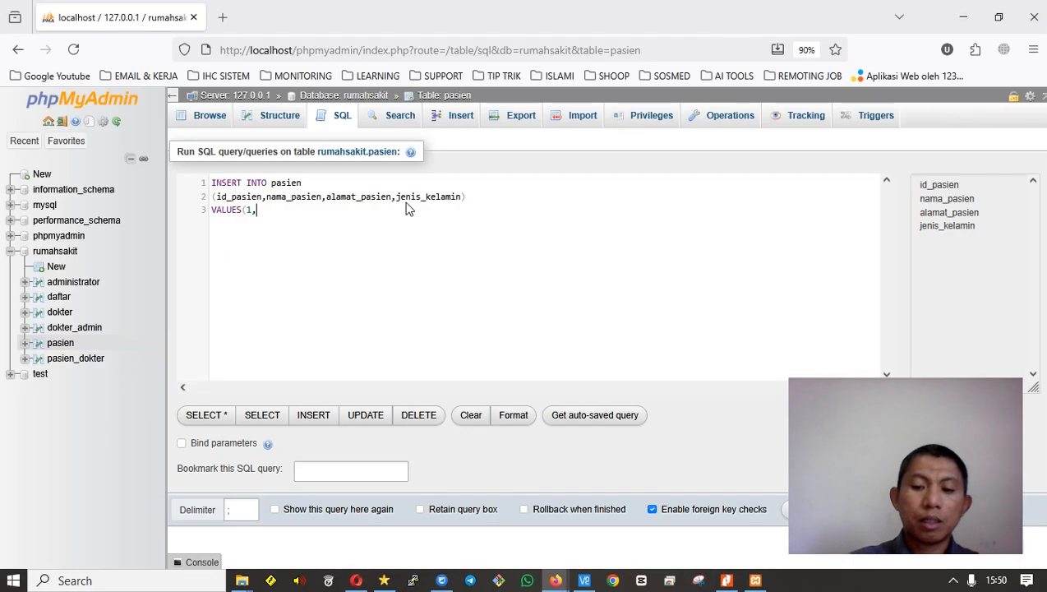
Enter the patient's full name in single quotes as the nama_pasien value, followed by a comma.
{"action": "type", "text": "'Budi Setiaw"}
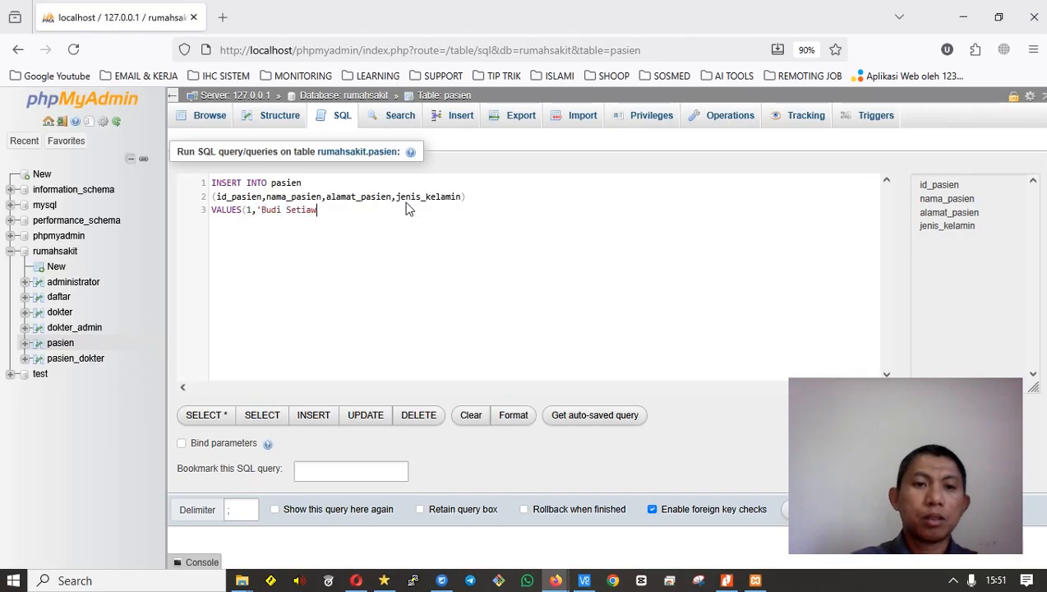
{"action": "type", "text": "an',"}
{"action": "key", "text": "alt+Tab"}
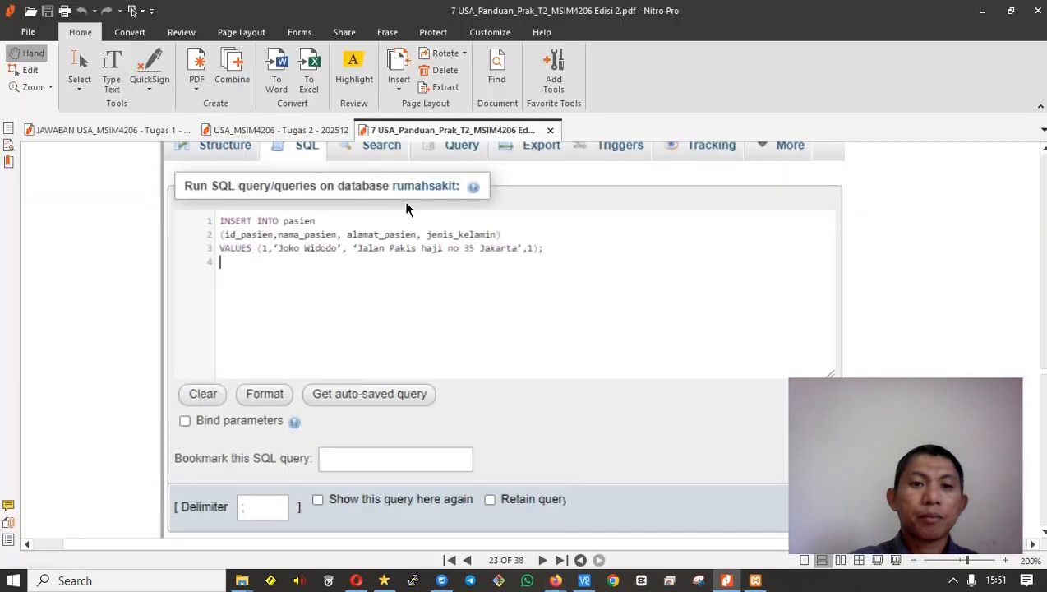
{"action": "key", "text": "alt+Tab"}
{"action": "type", "text": ","}
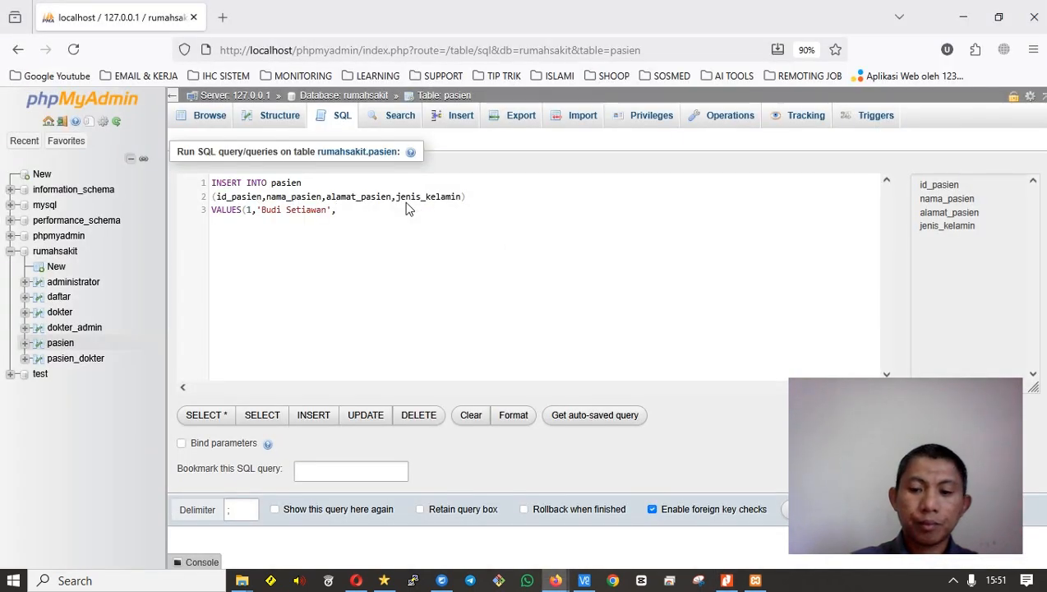
Enter the patient's street and house number, without quotes, as the alamat_pasien value in the VALUES list, following the format in the guide.
{"action": "type", "text": "J"}
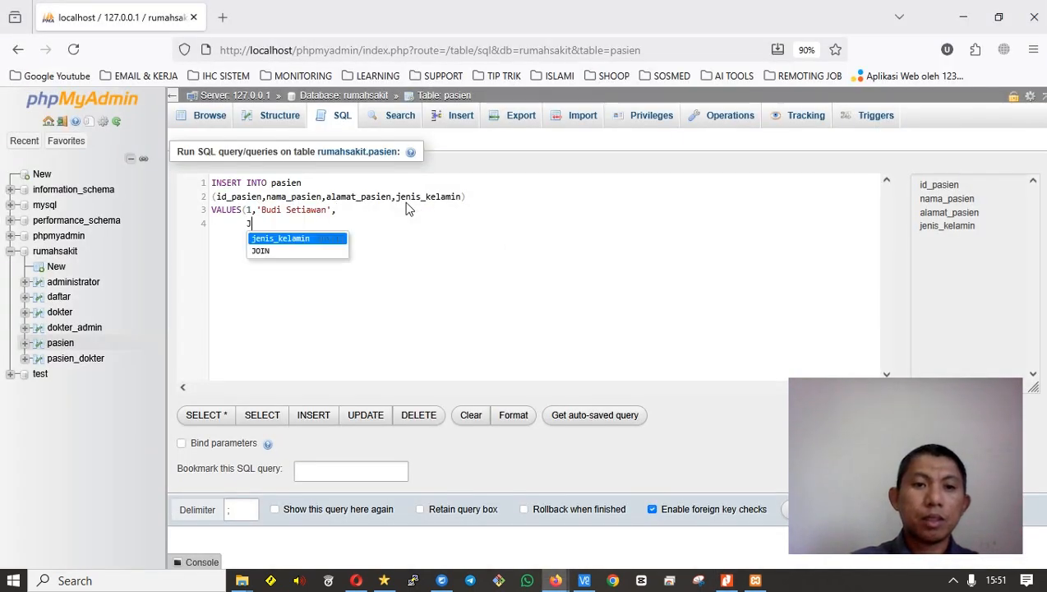
{"action": "key", "text": "BackSpace"}
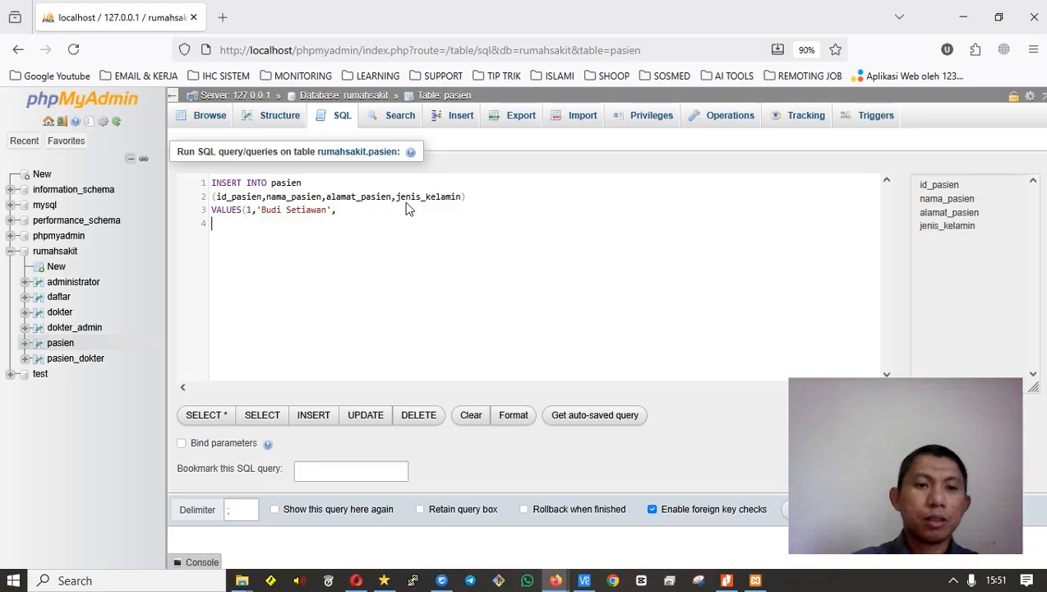
{"action": "type", "text": "Jl."}
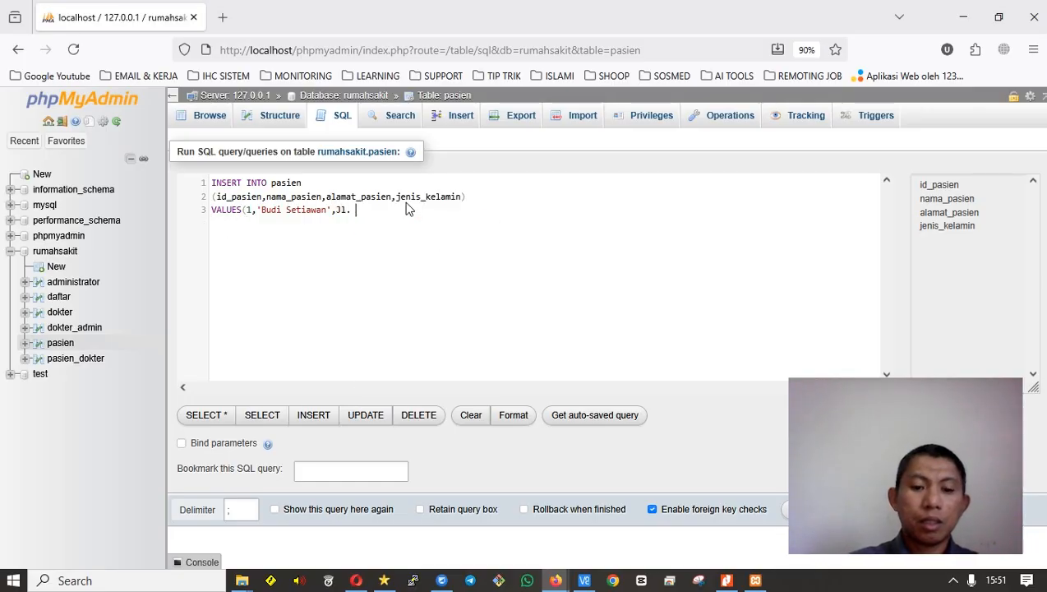
{"action": "type", "text": " Ahmad yani"}
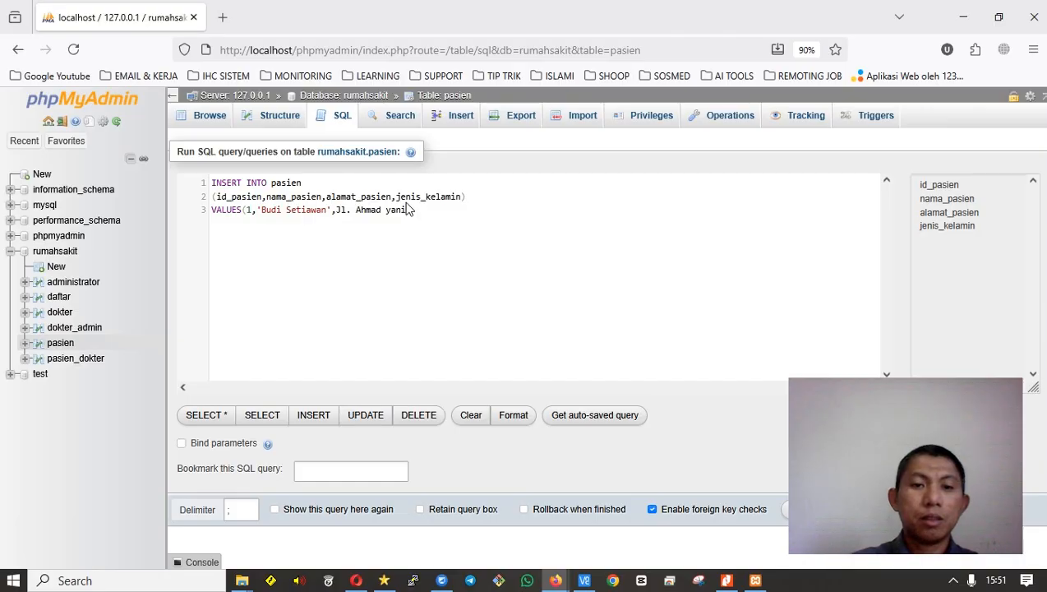
{"action": "key", "text": "alt+Tab"}
{"action": "key", "text": "alt+Tab"}
{"action": "key", "text": "BackSpace"}
{"action": "key", "text": "BackSpace"}
{"action": "key", "text": "BackSpace"}
{"action": "key", "text": "BackSpace"}
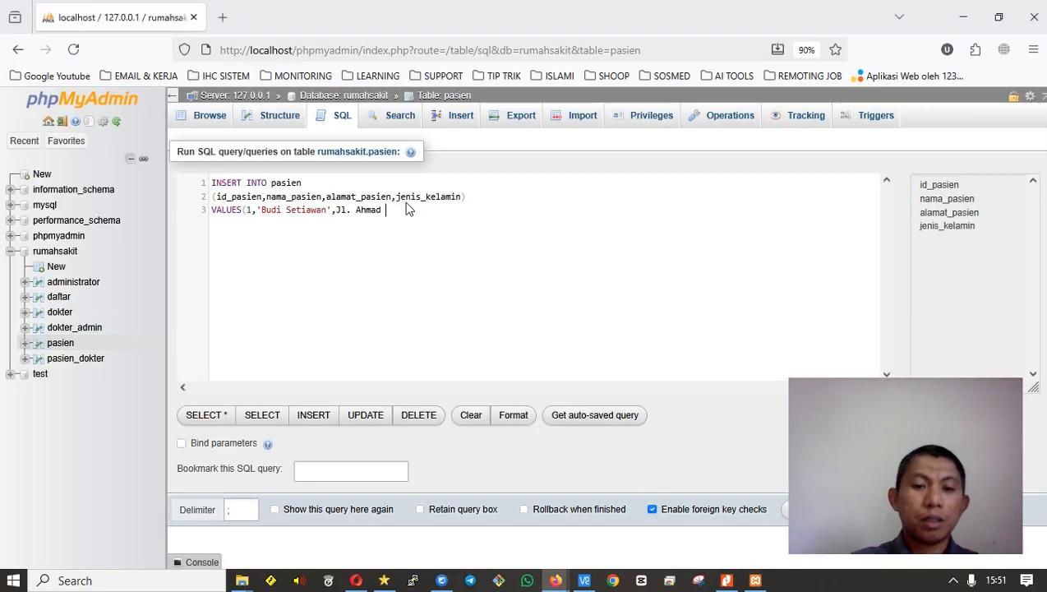
{"action": "type", "text": "Yani No"}
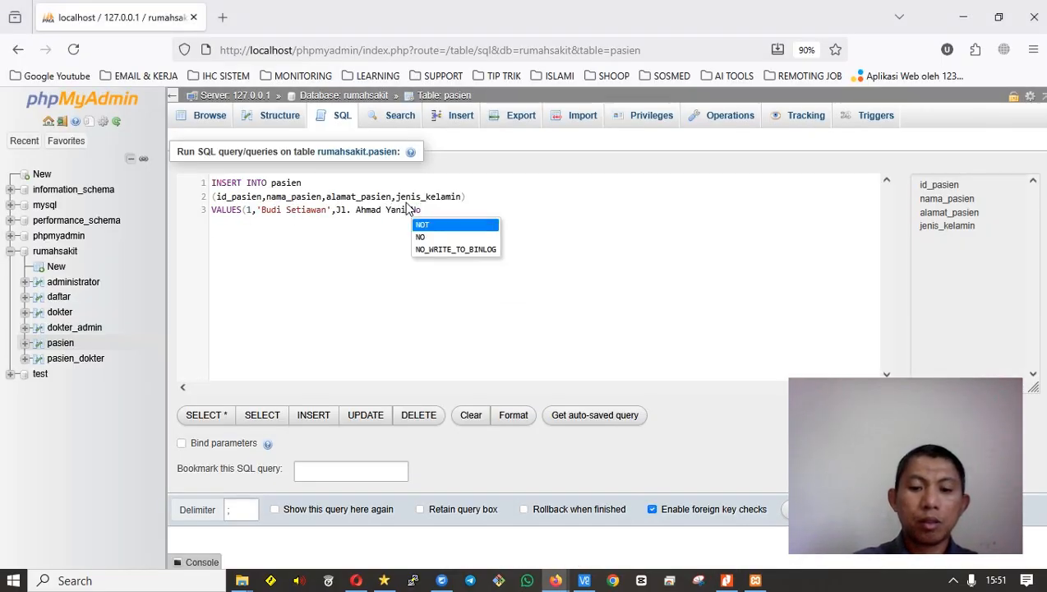
{"action": "type", "text": ". "}
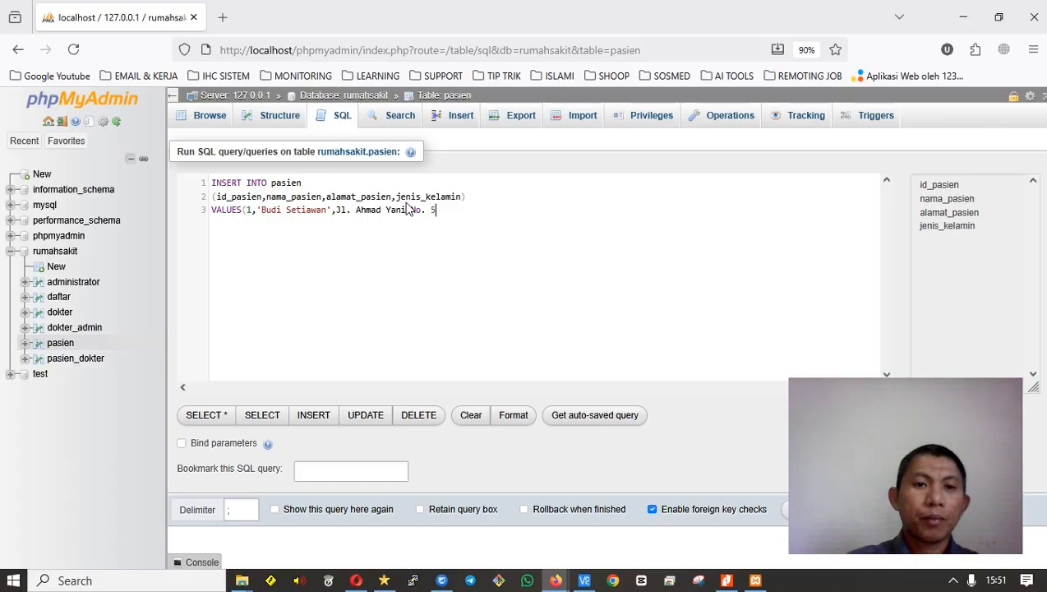
{"action": "type", "text": "5"}
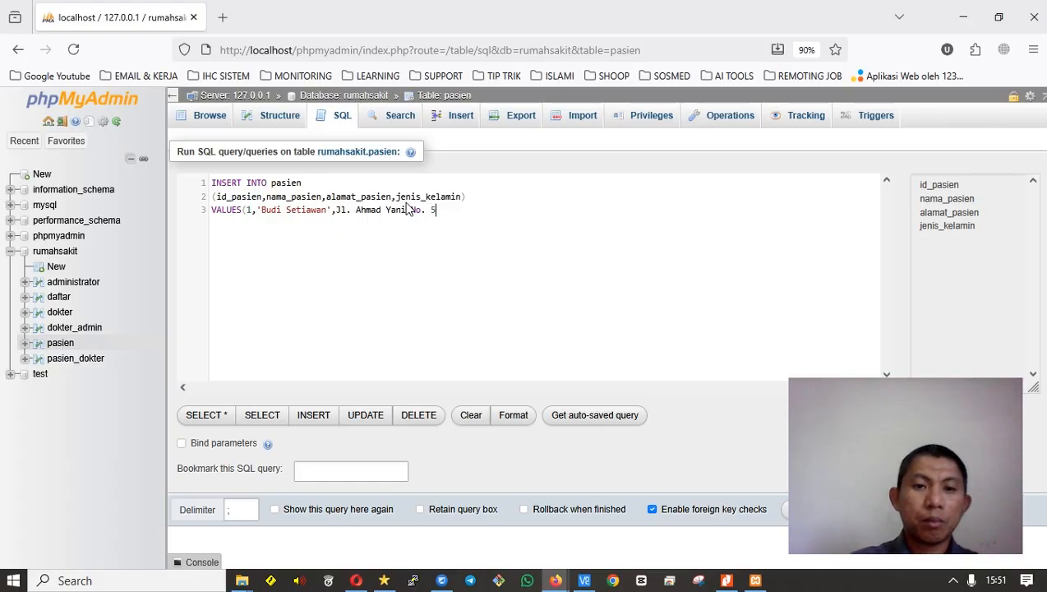
Finish the alamat_pasien value with the patient's city, capitalised, followed by a comma.
{"action": "key", "text": "alt+Tab"}
{"action": "key", "text": "alt+Tab"}
{"action": "type", "text": "ba"}
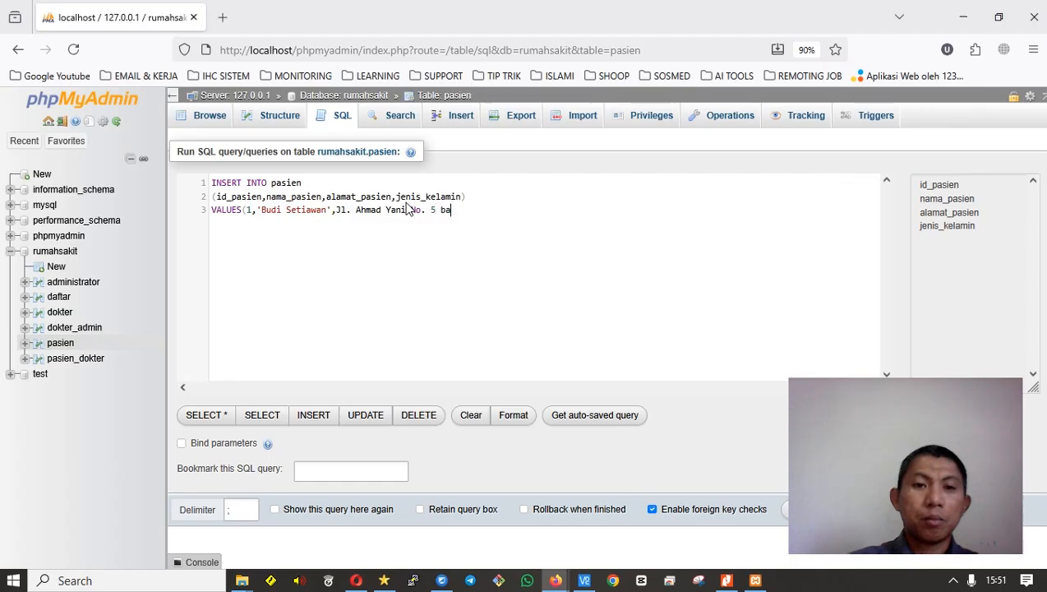
{"action": "type", "text": "ng"}
{"action": "key", "text": "BackSpace"}
{"action": "key", "text": "BackSpace"}
{"action": "key", "text": "BackSpace"}
{"action": "key", "text": "BackSpace"}
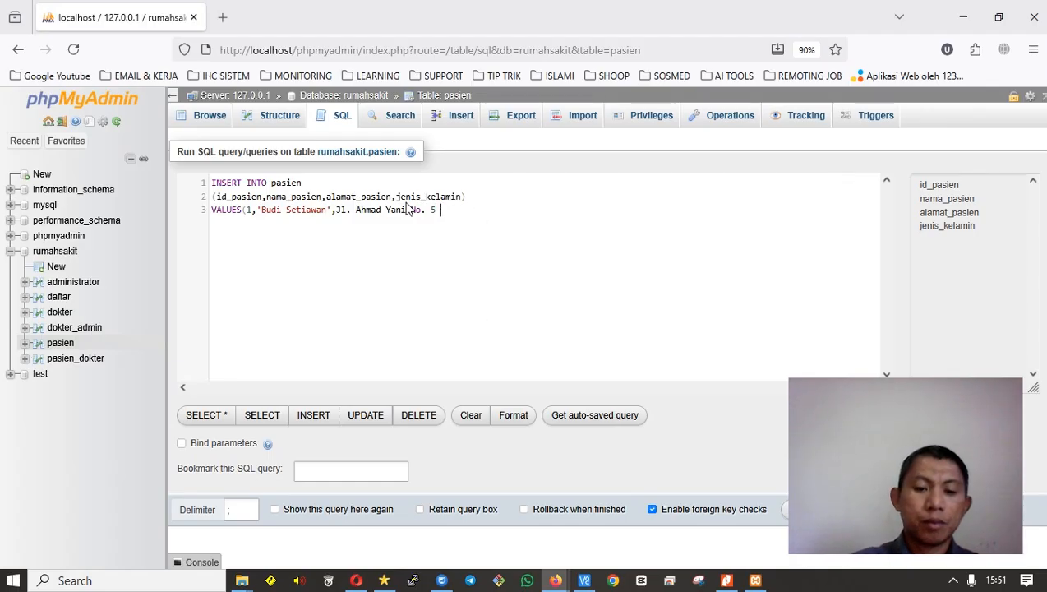
{"action": "type", "text": "Bangka,"}
Check the guide's example and complete the VALUES clause with 1 as the jenis_kelamin value and the ending );.
{"action": "key", "text": "alt+Tab"}
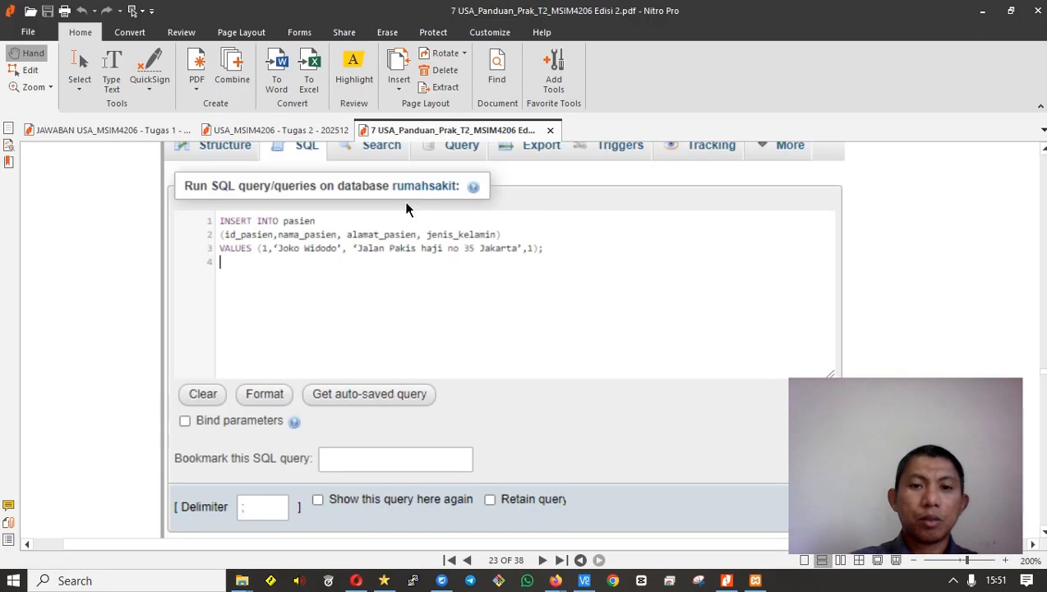
{"action": "key", "text": "alt+Tab"}
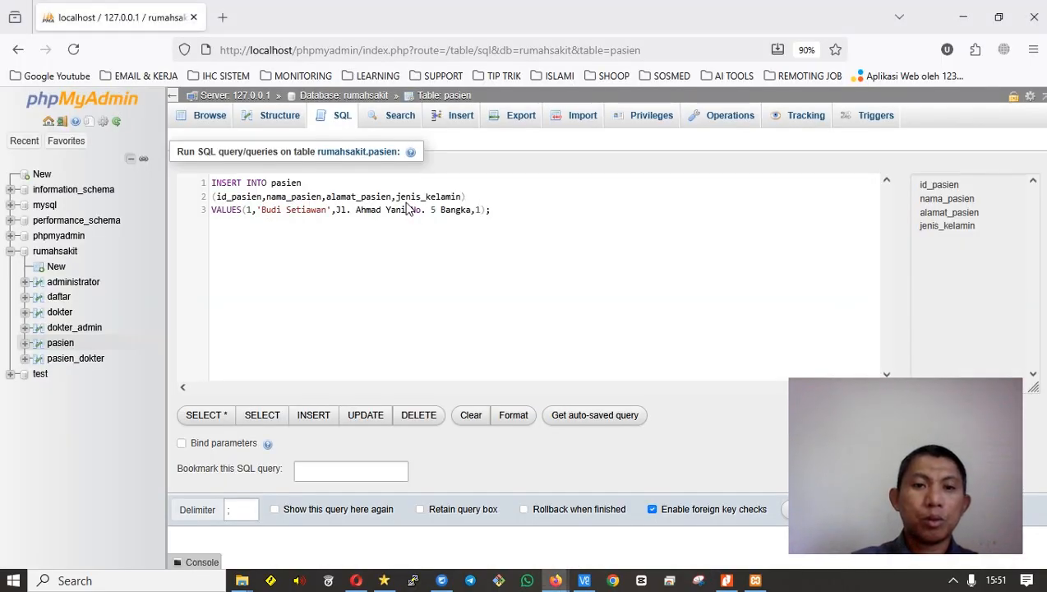
{"action": "key", "text": "alt+Tab"}
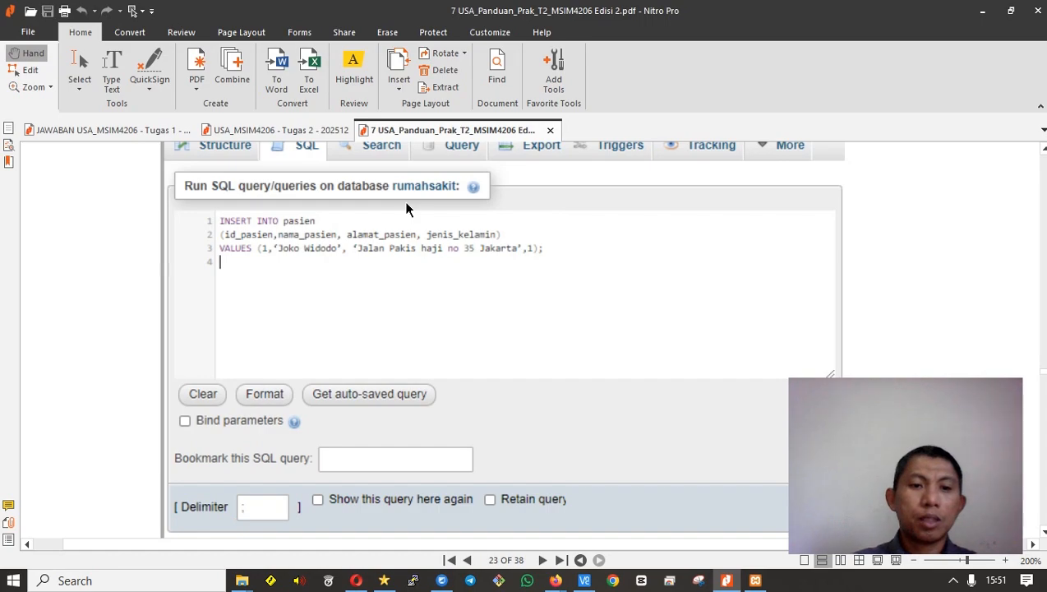
{"action": "key", "text": "alt+Tab"}
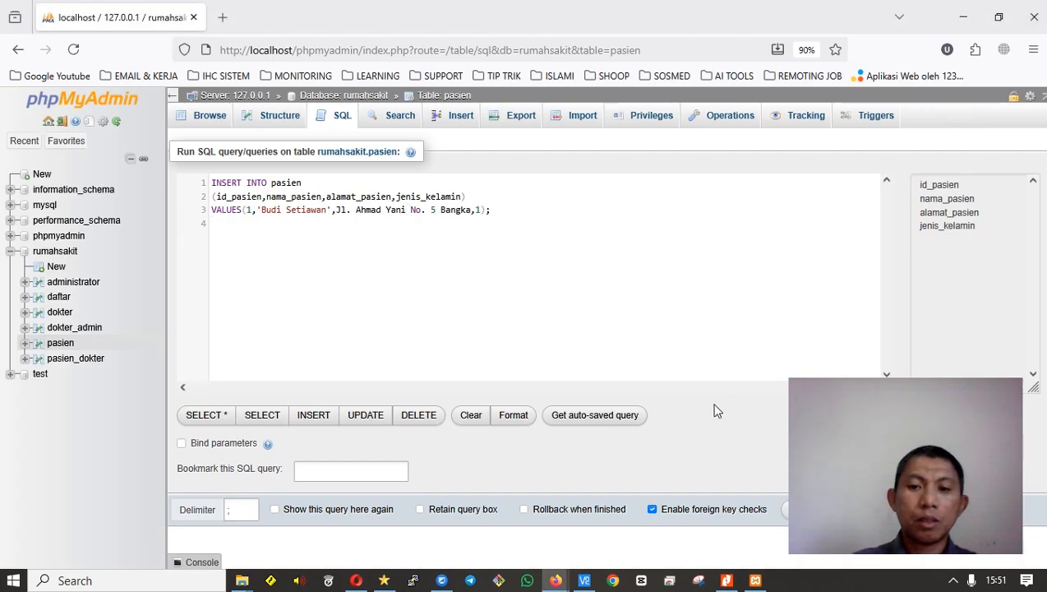
Try to run the INSERT query on the pasien table.
{"action": "key", "text": "ctrl+minus"}
{"action": "key", "text": "ctrl+minus"}
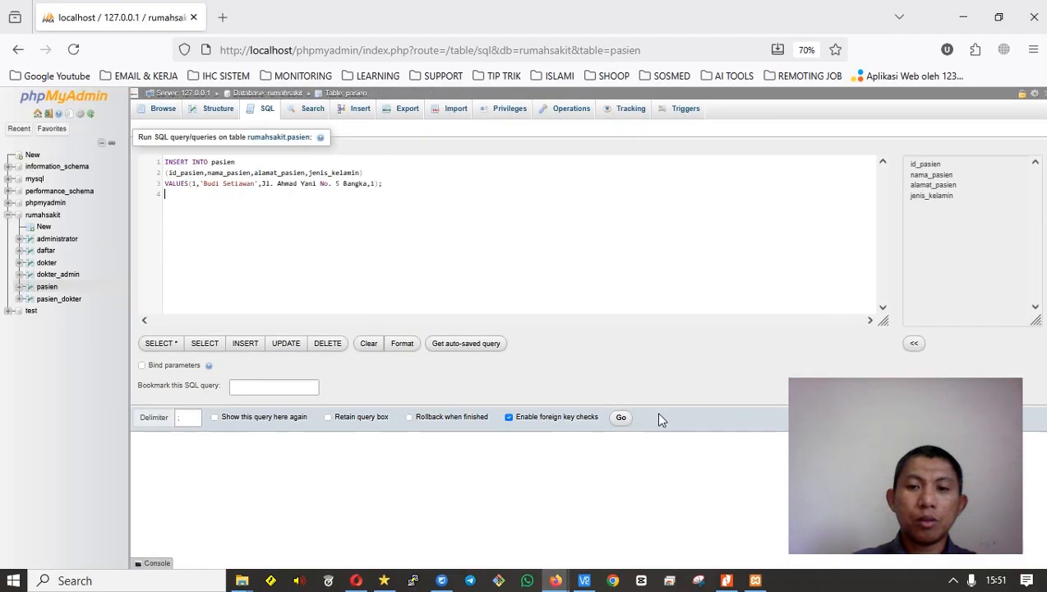
{"action": "left_click", "coordinate": [623, 423]}
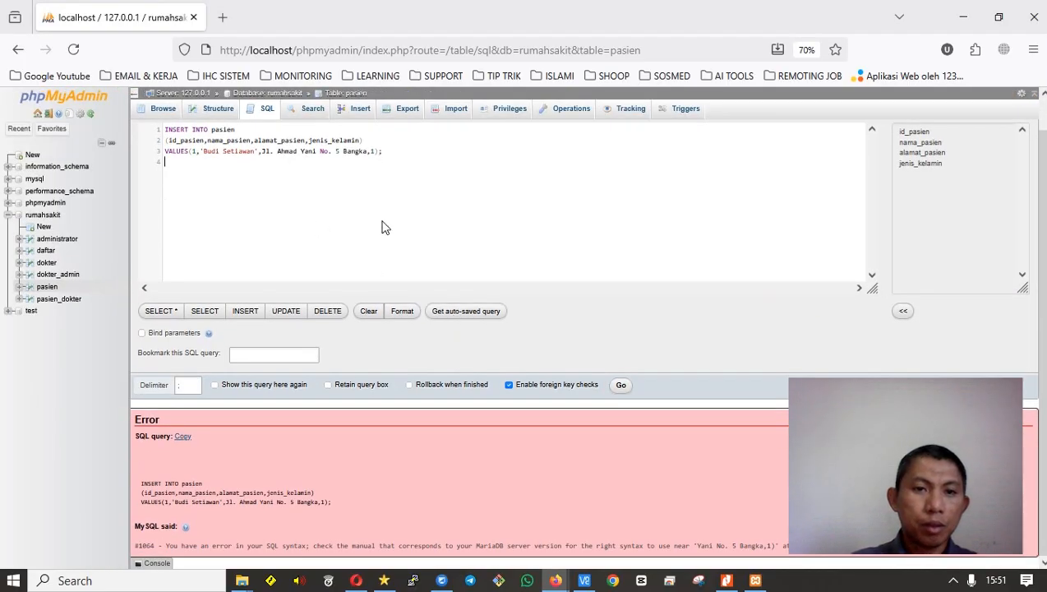
Enclose the alamat_pasien value on the query's third line in single quotes, as in the guide.
{"action": "key", "text": "ctrl+plus"}
{"action": "key", "text": "ctrl+plus"}
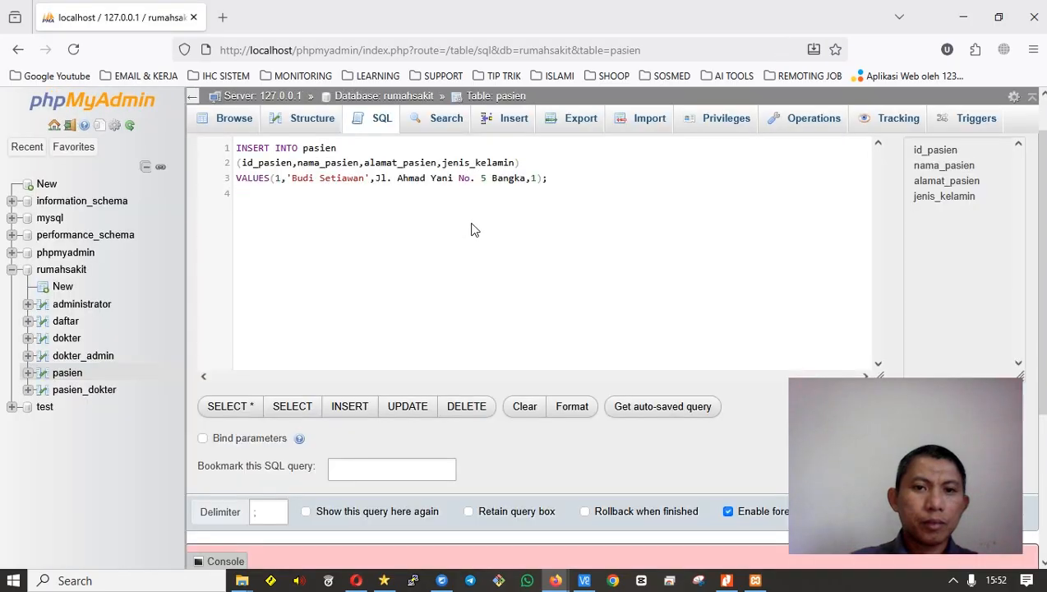
{"action": "key", "text": "alt+Tab"}
{"action": "key", "text": "alt+Tab"}
{"action": "left_click", "coordinate": [374, 177]}
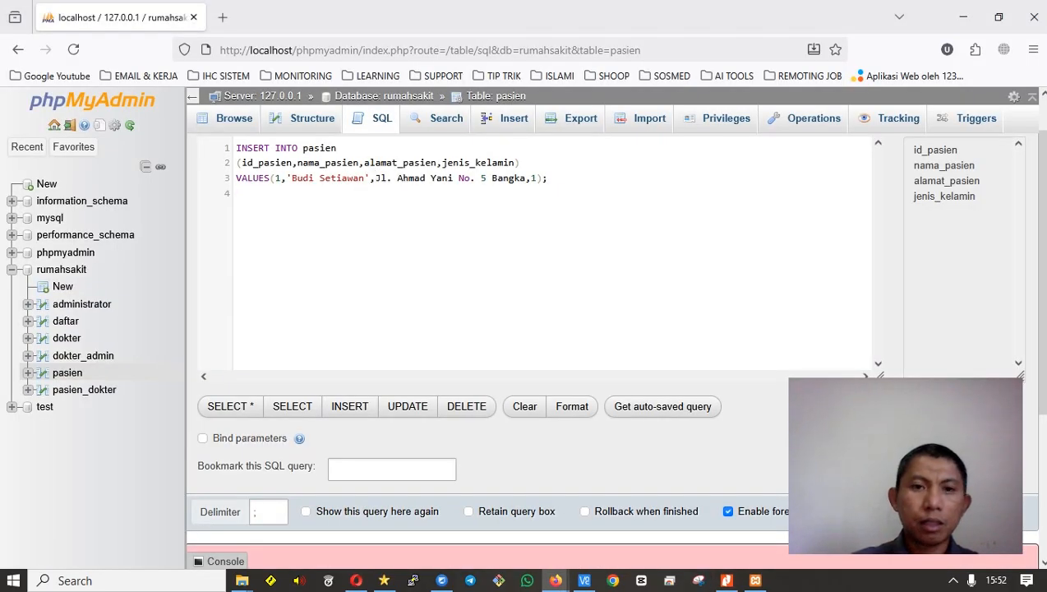
{"action": "type", "text": "'"}
{"action": "left_click", "coordinate": [531, 178]}
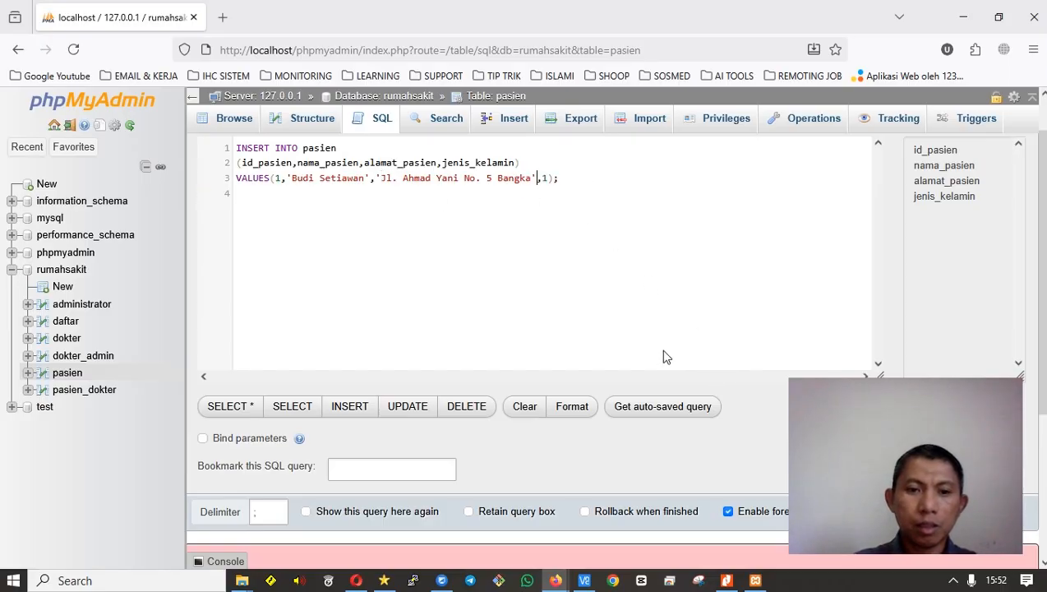
Run the corrected INSERT query and browse the rows of the pasien table.
{"action": "key", "text": "ctrl+minus"}
{"action": "key", "text": "ctrl+minus"}
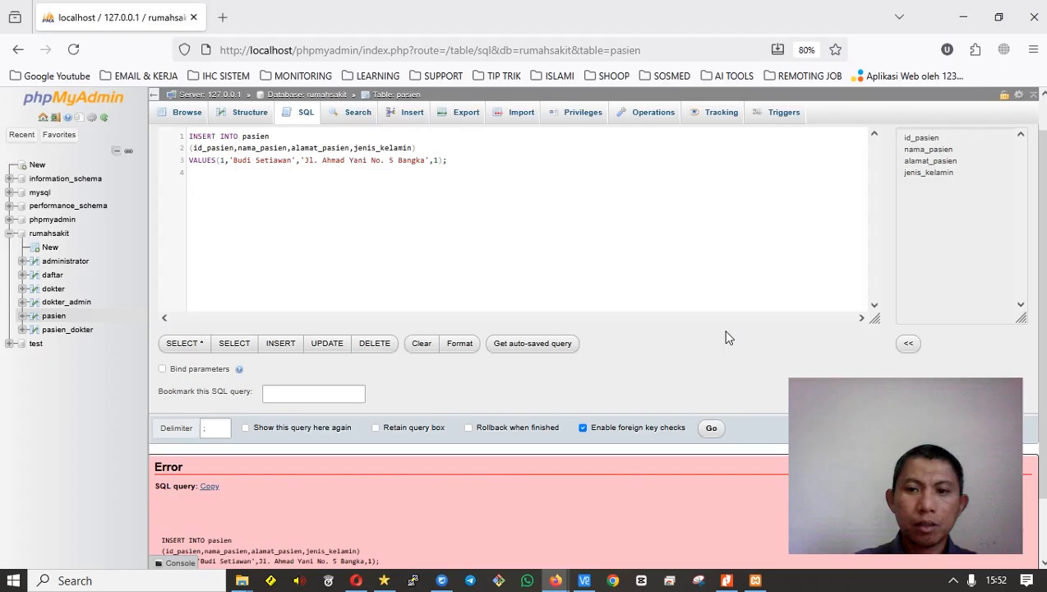
{"action": "left_click", "coordinate": [715, 427]}
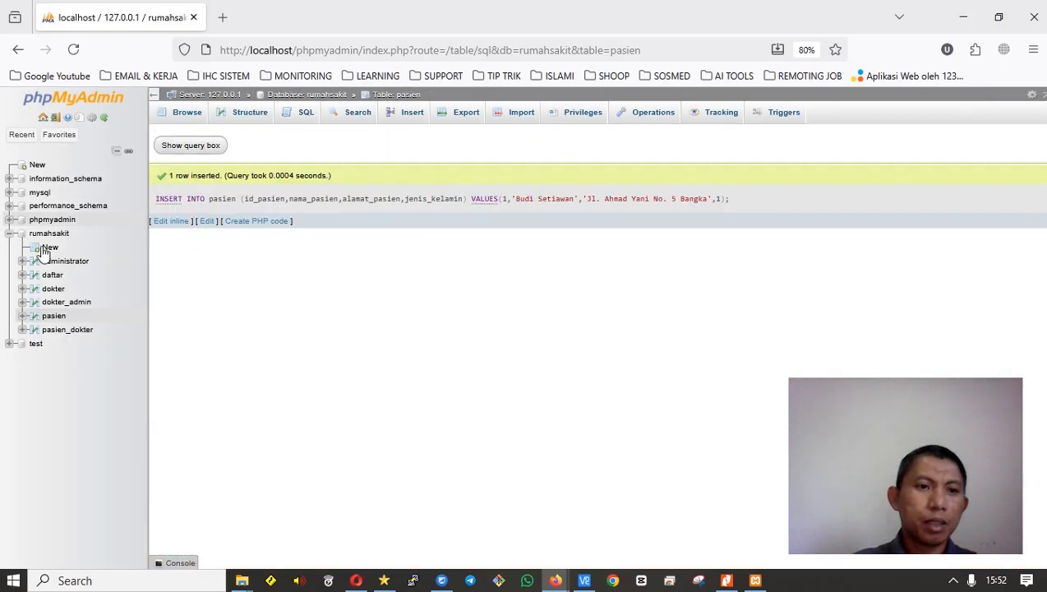
{"action": "left_click", "coordinate": [54, 316]}
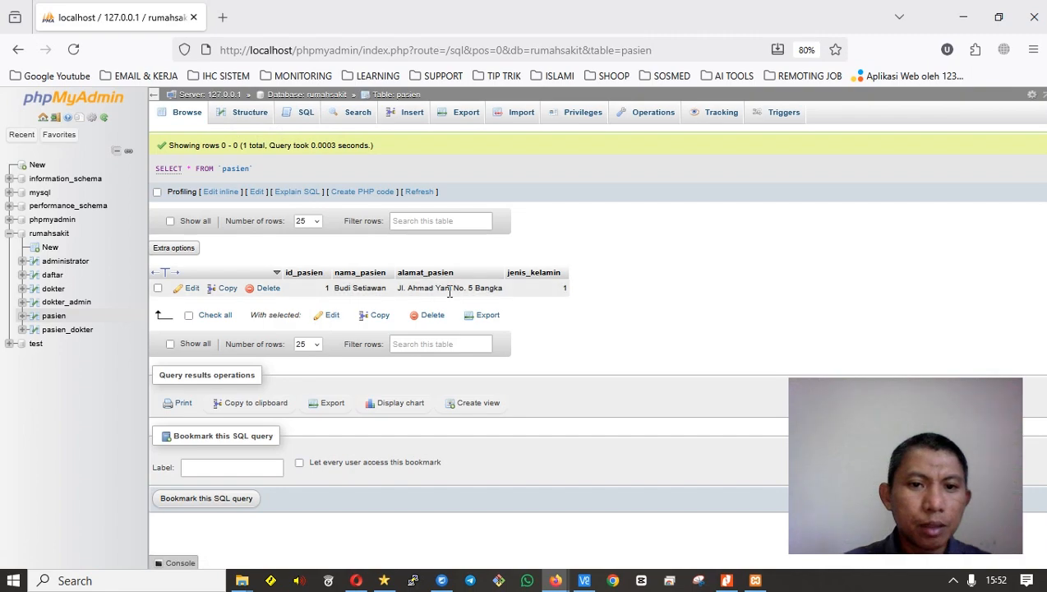
{"action": "key", "text": "ctrl+plus"}
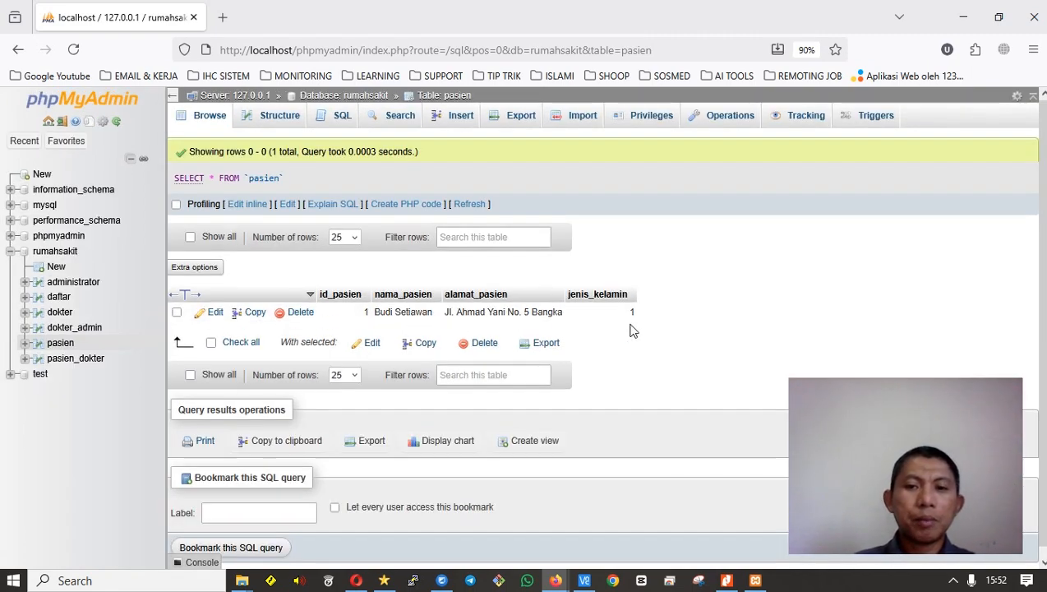
Switch to the PDF guide and examine its Gambar 27 on phpMyAdmin's Insert feature and the SELECT section that follows.
{"action": "key", "text": "alt+Tab"}
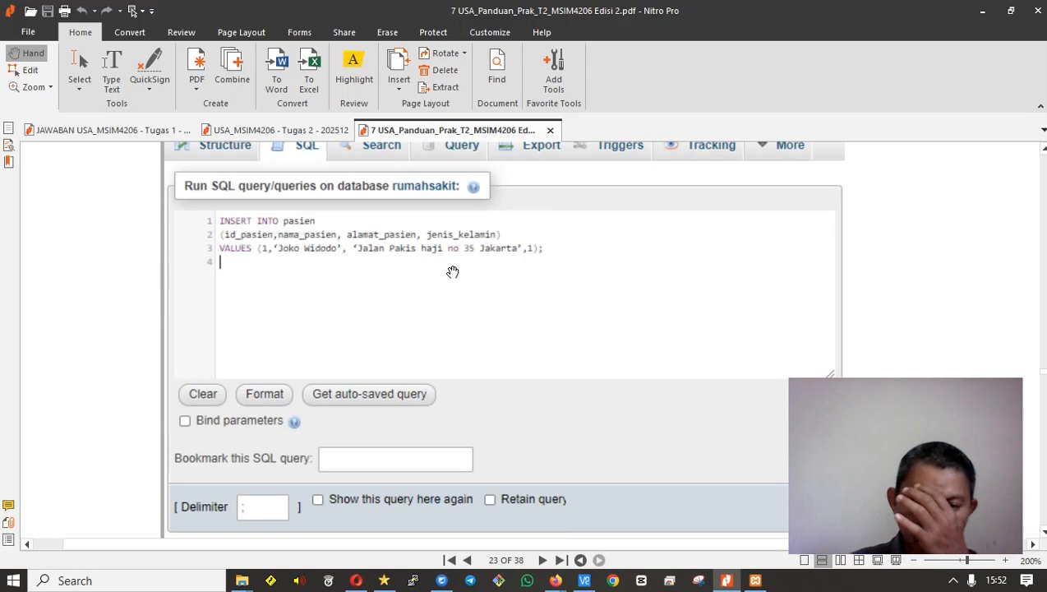
{"action": "scroll", "coordinate": [489, 305], "scroll_direction": "down", "scroll_amount": 3}
{"action": "scroll", "coordinate": [489, 305], "scroll_direction": "down", "scroll_amount": 3}
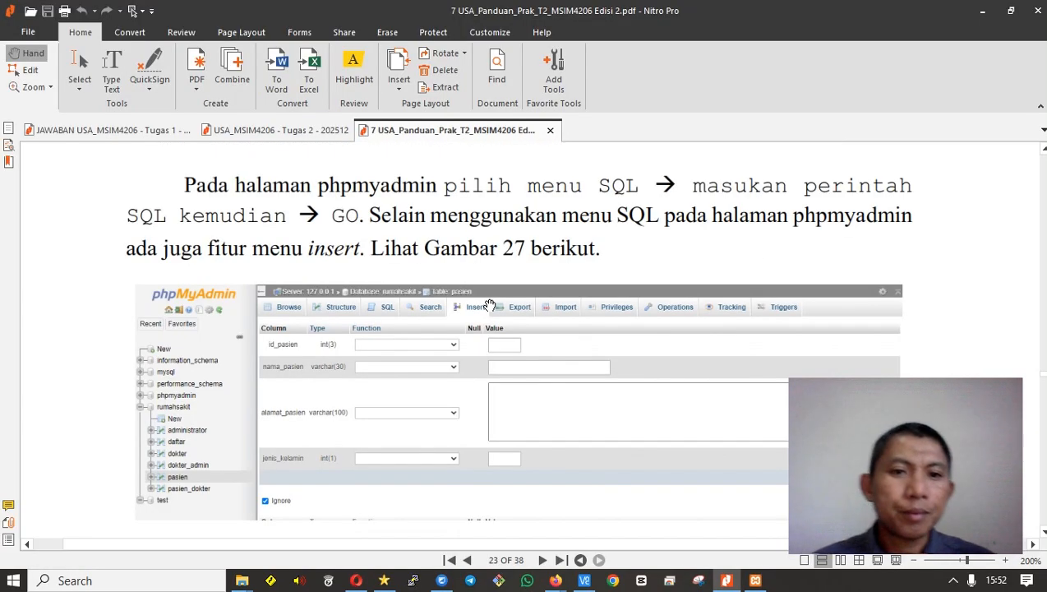
{"action": "scroll", "coordinate": [500, 305], "scroll_direction": "down", "scroll_amount": 2}
{"action": "scroll", "coordinate": [500, 305], "scroll_direction": "down", "scroll_amount": 10}
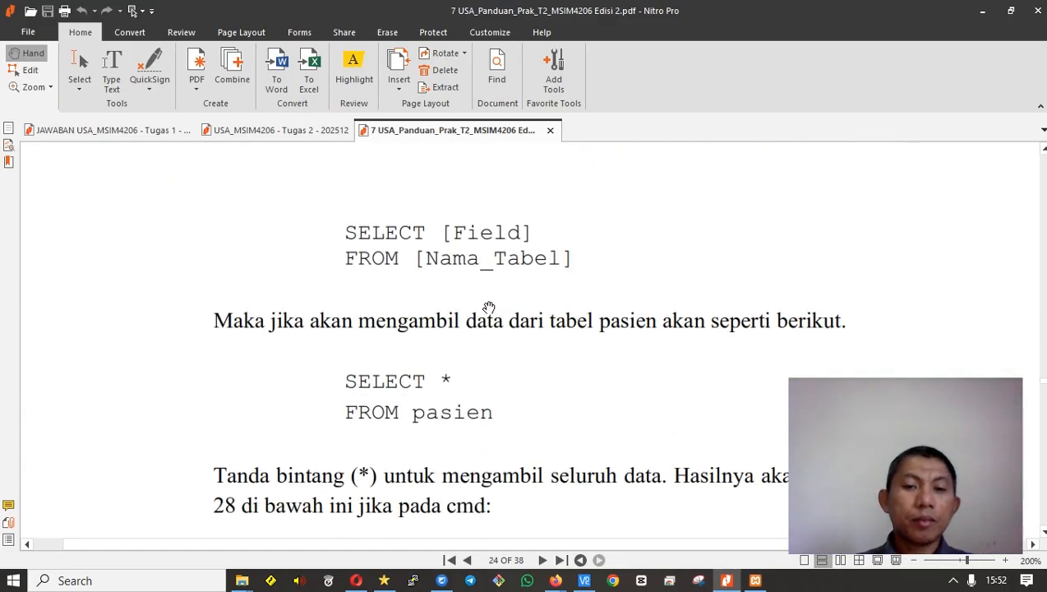
{"action": "scroll", "coordinate": [489, 306], "scroll_direction": "down", "scroll_amount": 3}
{"action": "scroll", "coordinate": [497, 311], "scroll_direction": "up", "scroll_amount": 5}
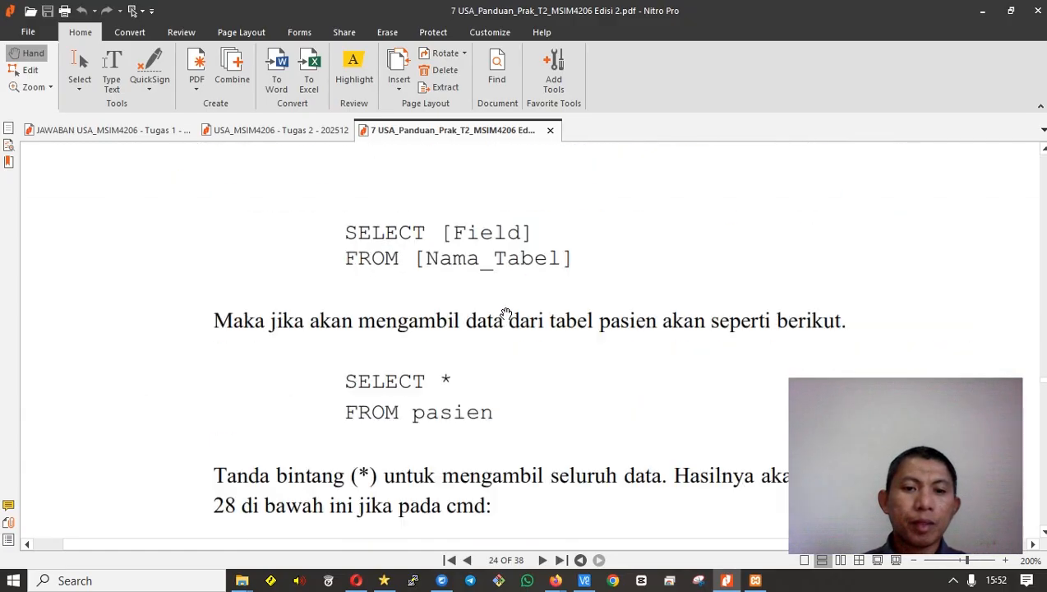
{"action": "scroll", "coordinate": [505, 314], "scroll_direction": "up", "scroll_amount": 8}
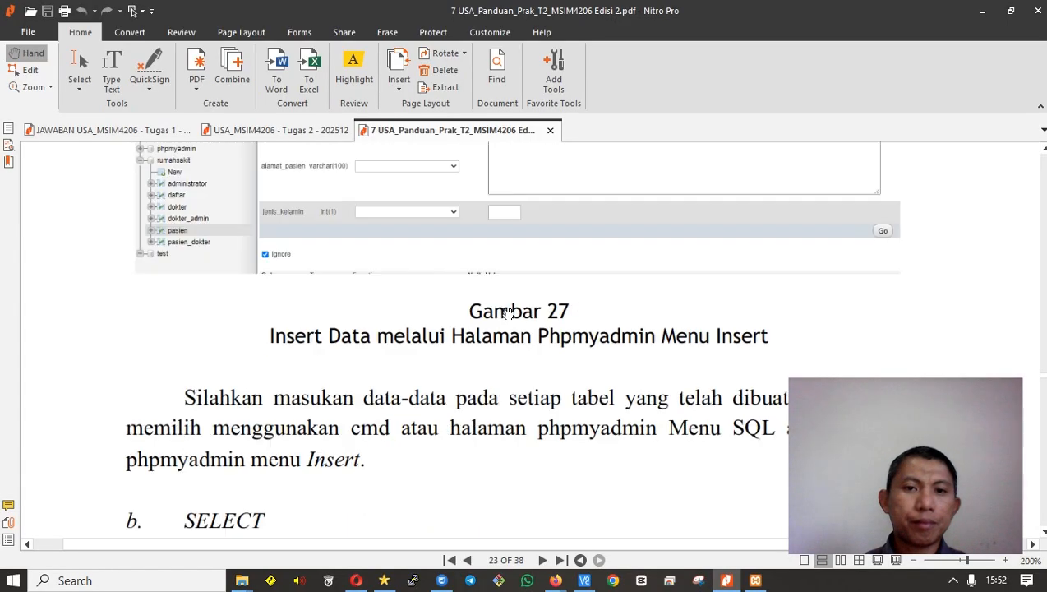
Switch back to phpMyAdmin and start a new record in the pasien table's insert form with id_pasien 2.
{"action": "mouse_move", "coordinate": [556, 581]}
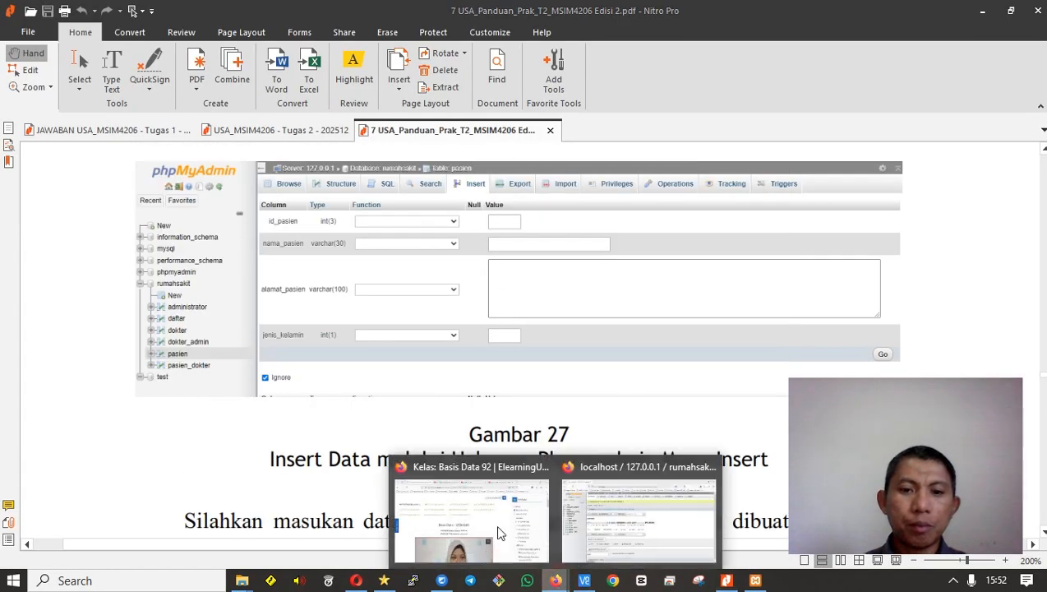
{"action": "left_click", "coordinate": [588, 506]}
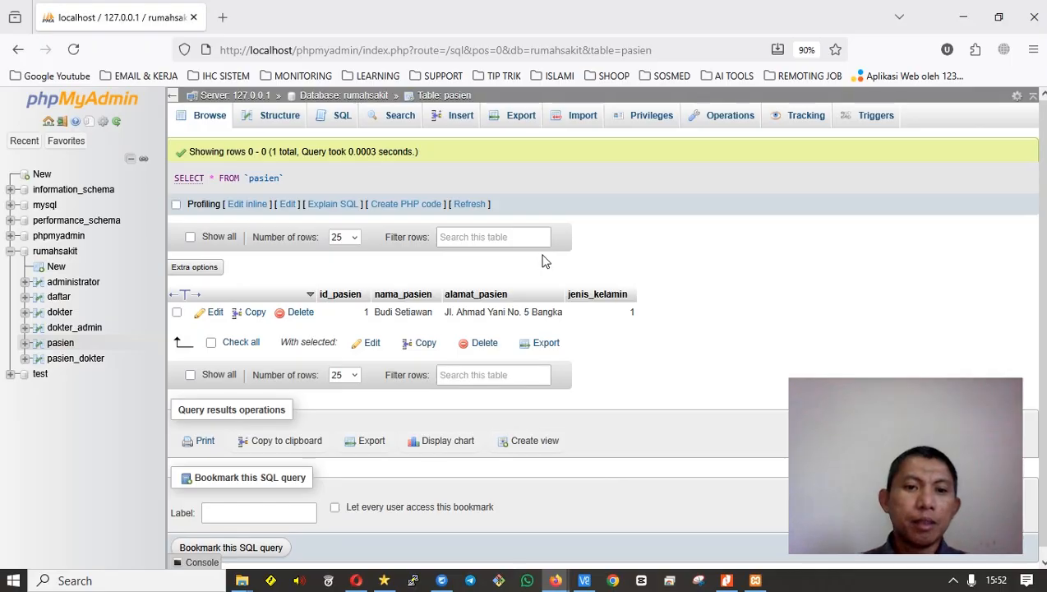
{"action": "left_click", "coordinate": [457, 115]}
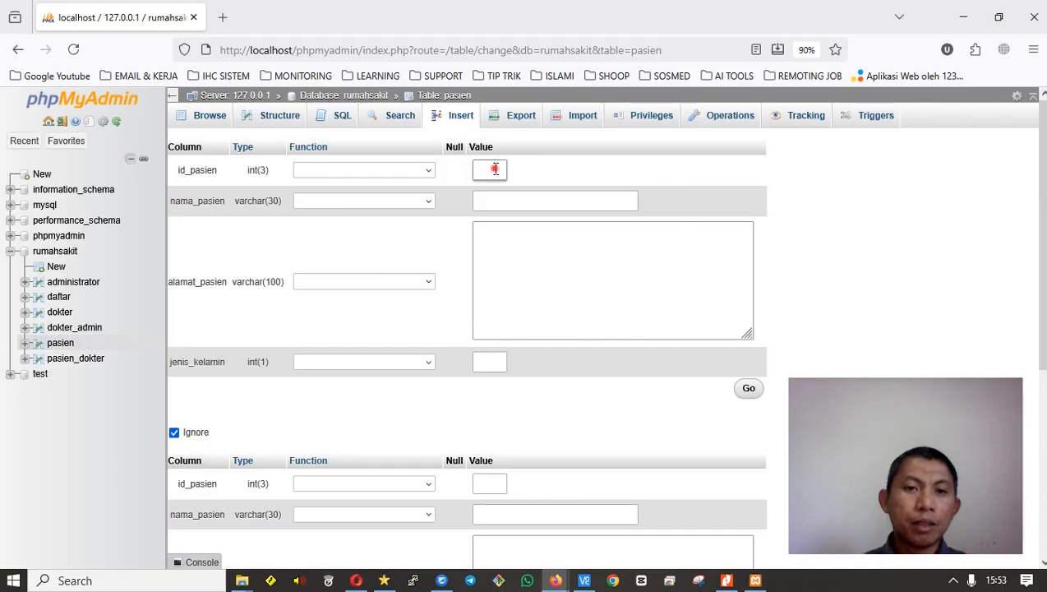
{"action": "left_click", "coordinate": [494, 169]}
{"action": "type", "text": "2"}
Fill in the patient's name in nama_pasien and the patient's address in alamat_pasien for the new record.
{"action": "left_click", "coordinate": [549, 203]}
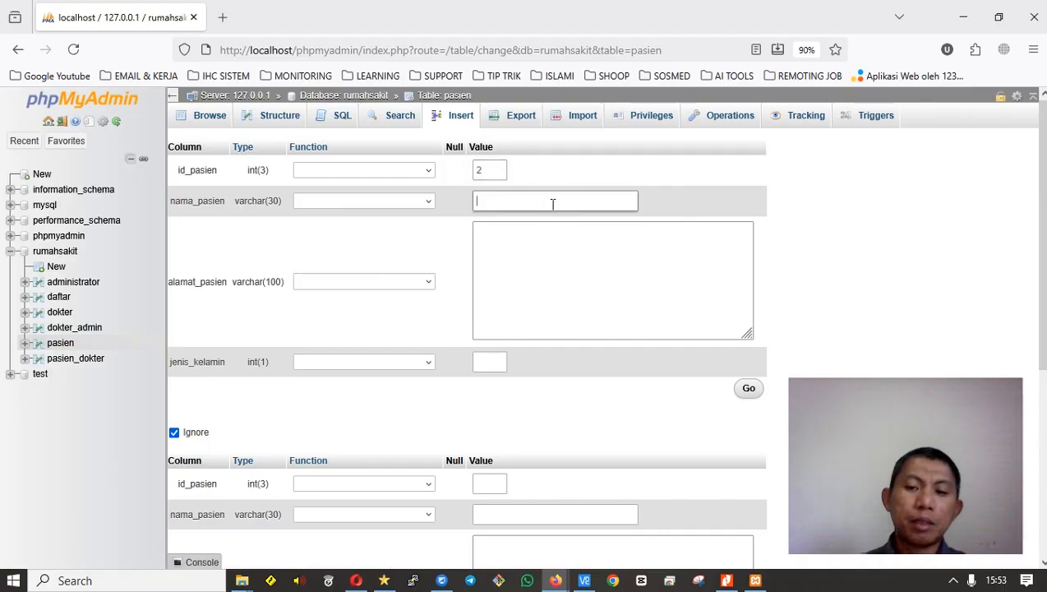
{"action": "type", "text": "Yabu"}
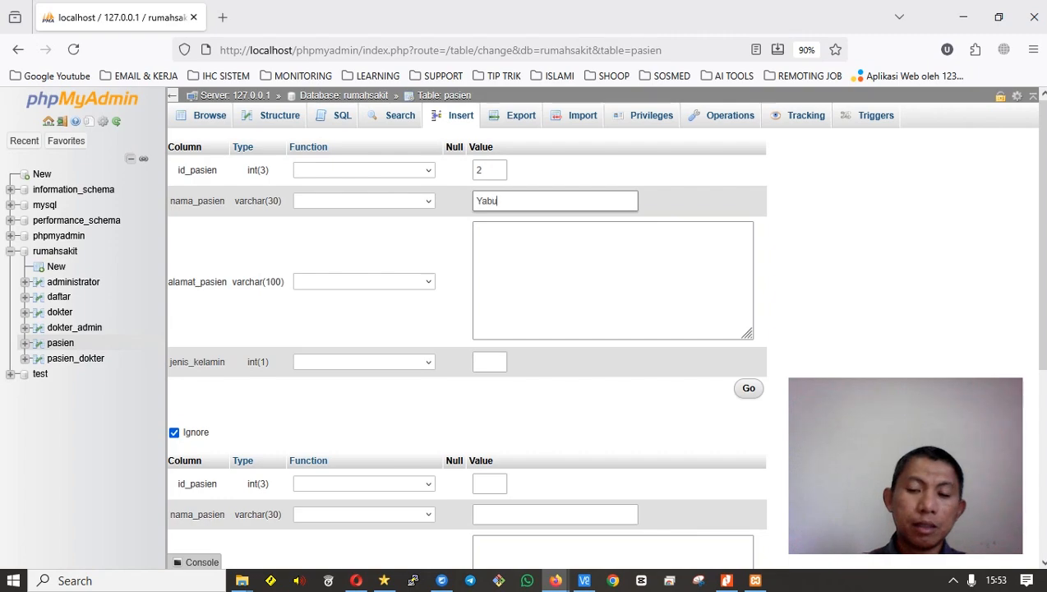
{"action": "left_click", "coordinate": [568, 264]}
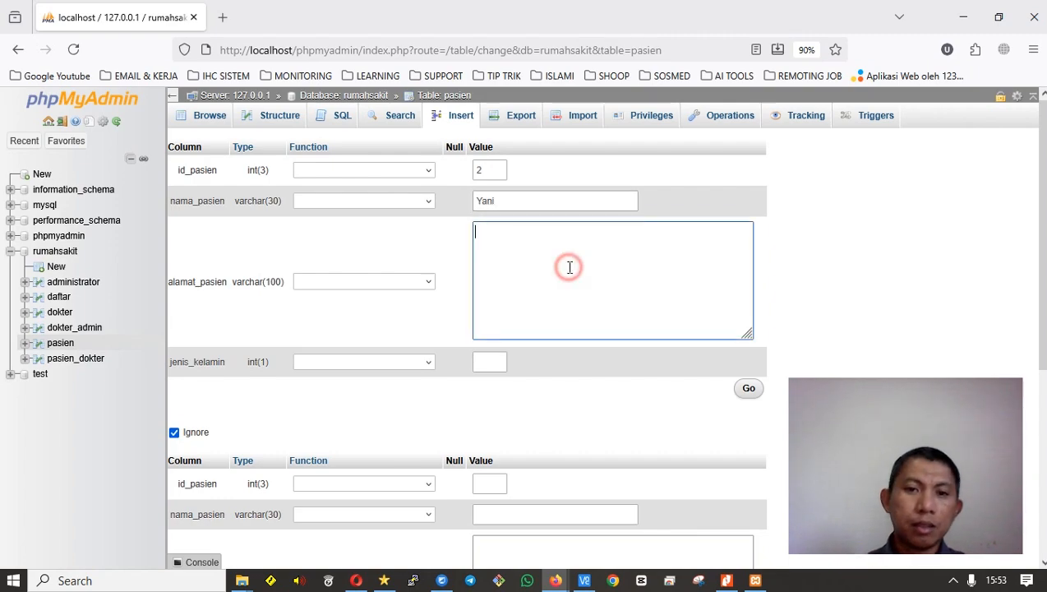
{"action": "type", "text": "Jl"}
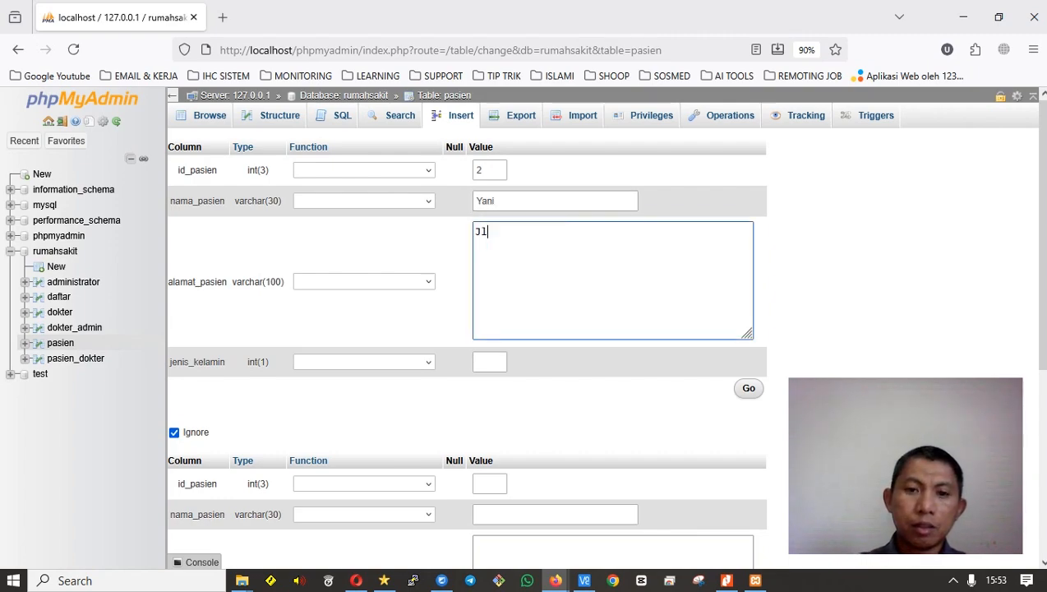
{"action": "type", "text": ". Sudirman No."}
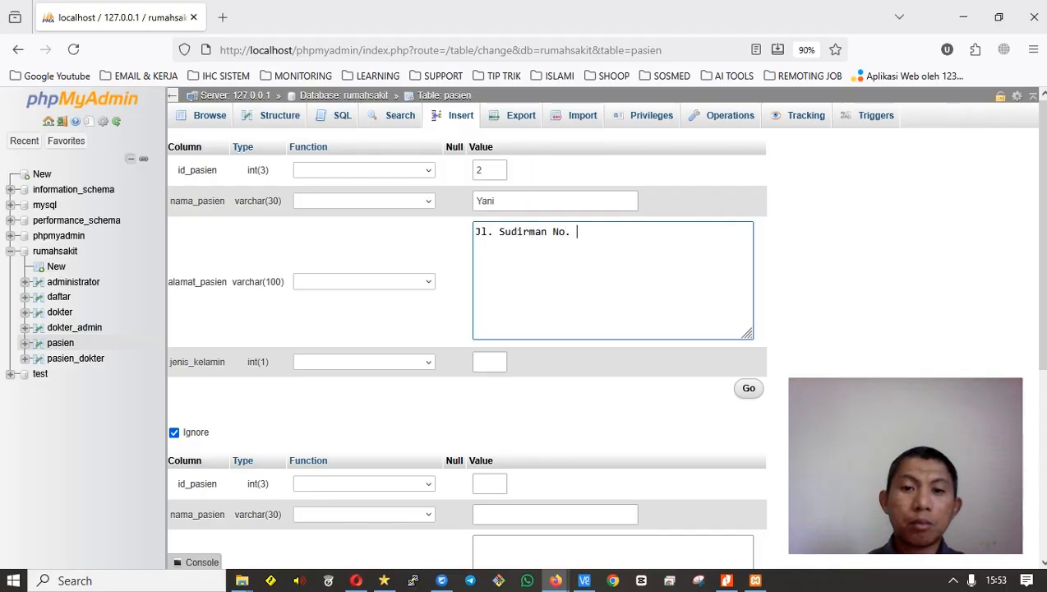
{"action": "type", "text": "Pa"}
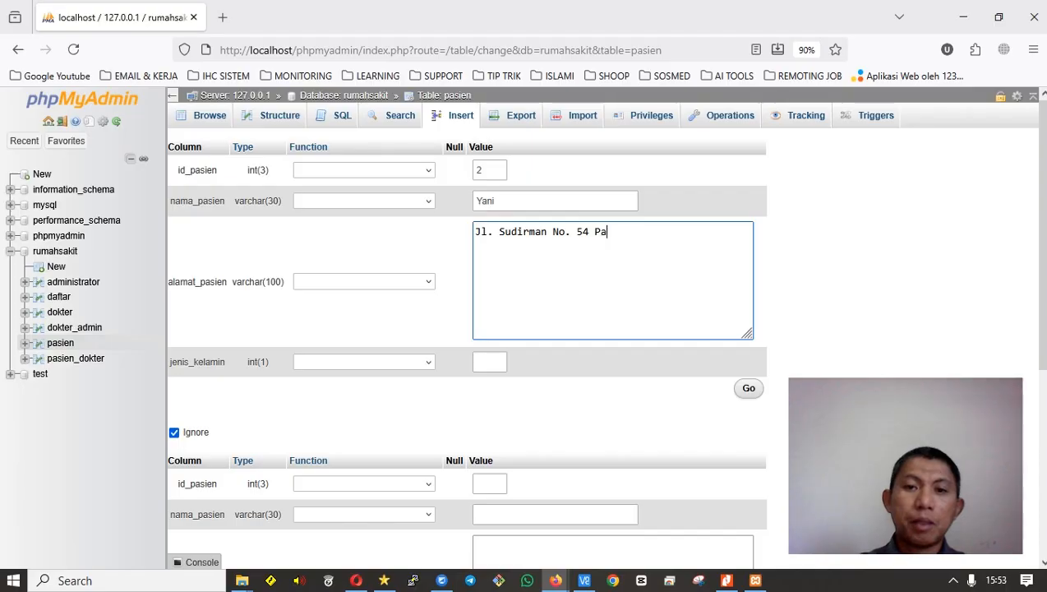
{"action": "type", "text": "ngkal Pi"}
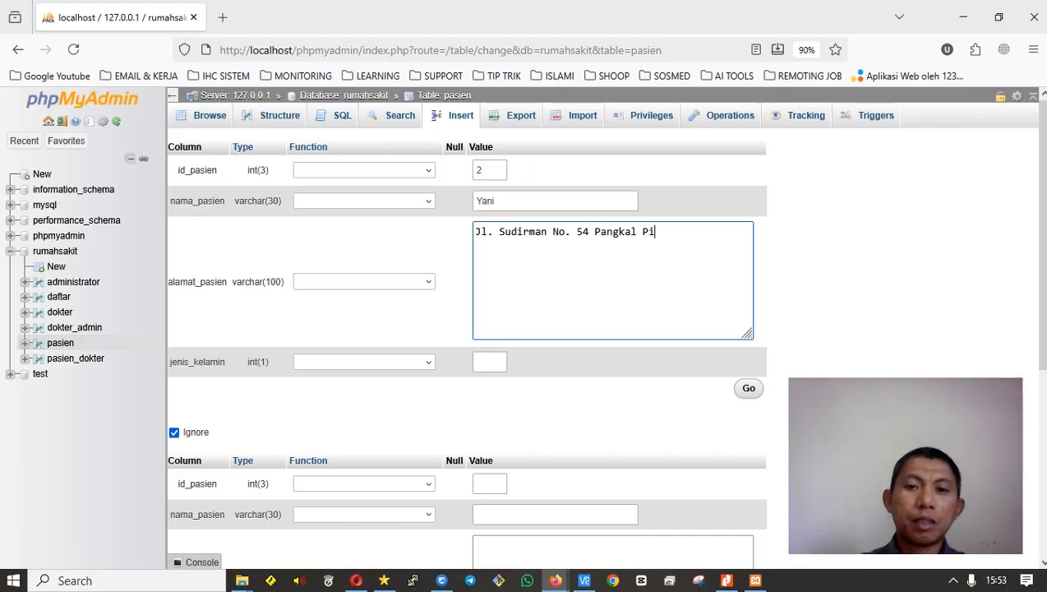
{"action": "type", "text": "nang"}
Set jenis_kelamin to 2, insert the record and browse the rows of the pasien table.
{"action": "left_click", "coordinate": [496, 359]}
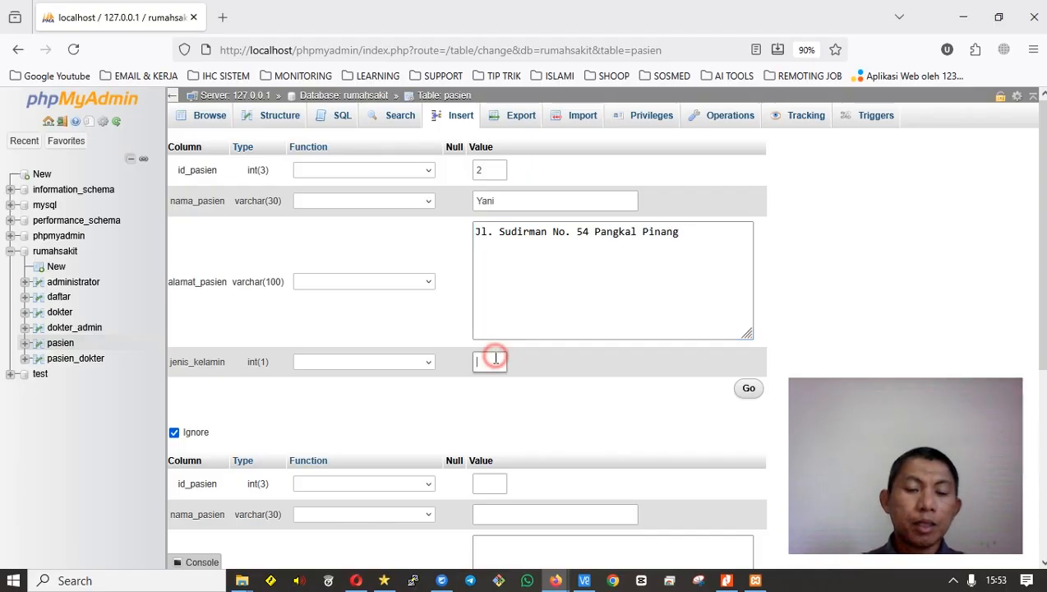
{"action": "type", "text": "2"}
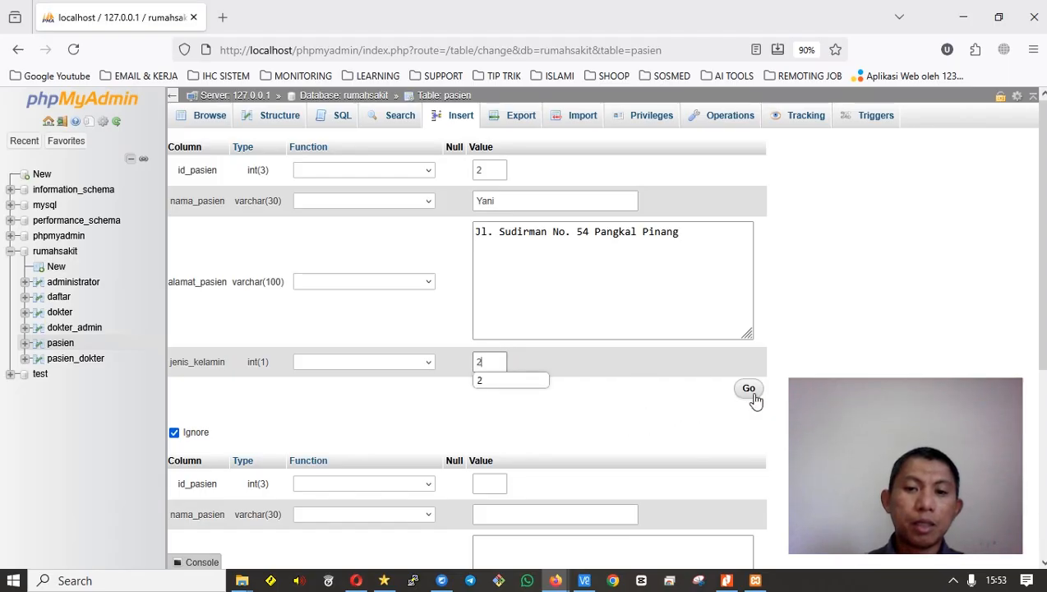
{"action": "left_click", "coordinate": [750, 391]}
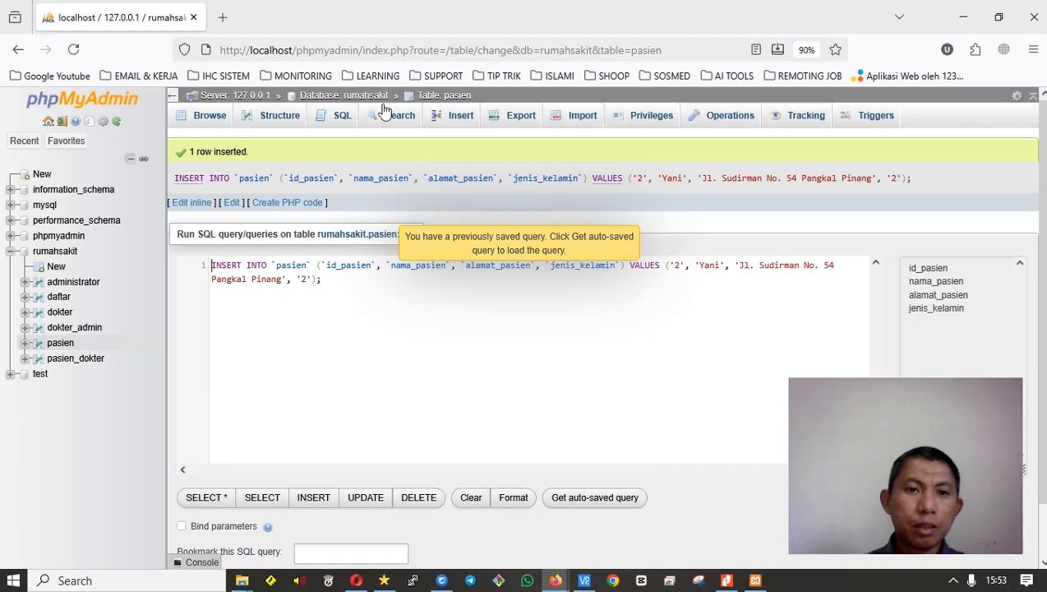
{"action": "left_click", "coordinate": [64, 345]}
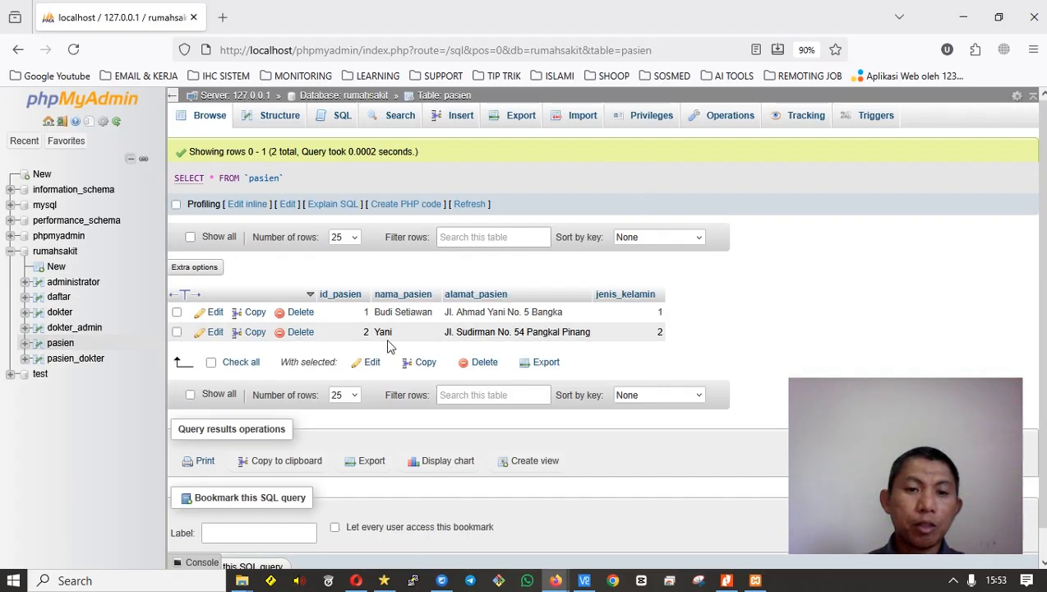
Replace the default SELECT query in the pasien table's SQL editor with the keyword INSERT.
{"action": "left_click", "coordinate": [333, 115]}
{"action": "left_click", "coordinate": [376, 182]}
{"action": "key", "text": "ctrl+a"}
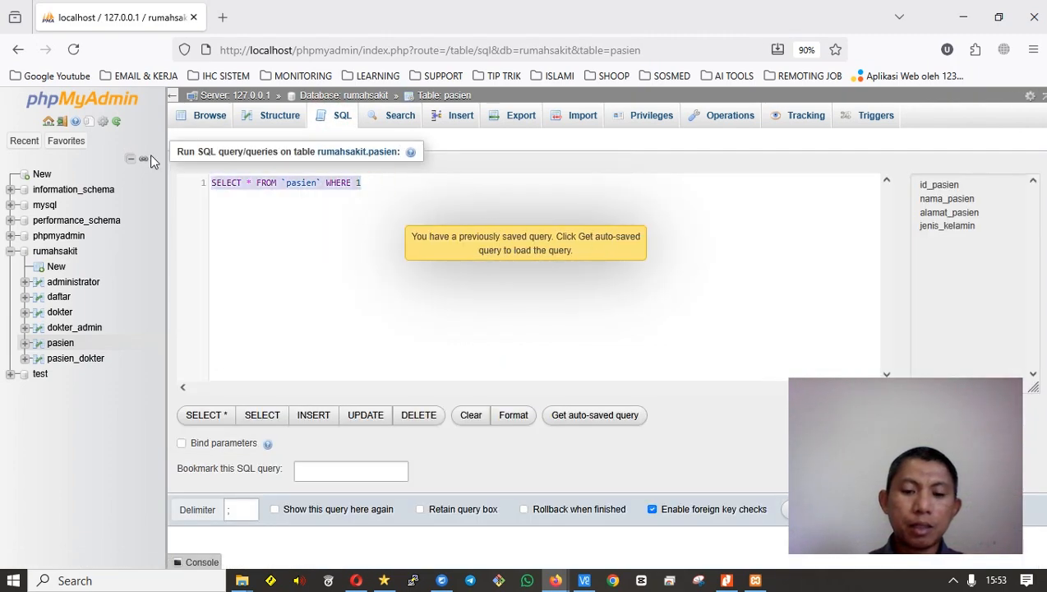
{"action": "type", "text": "INSERT"}
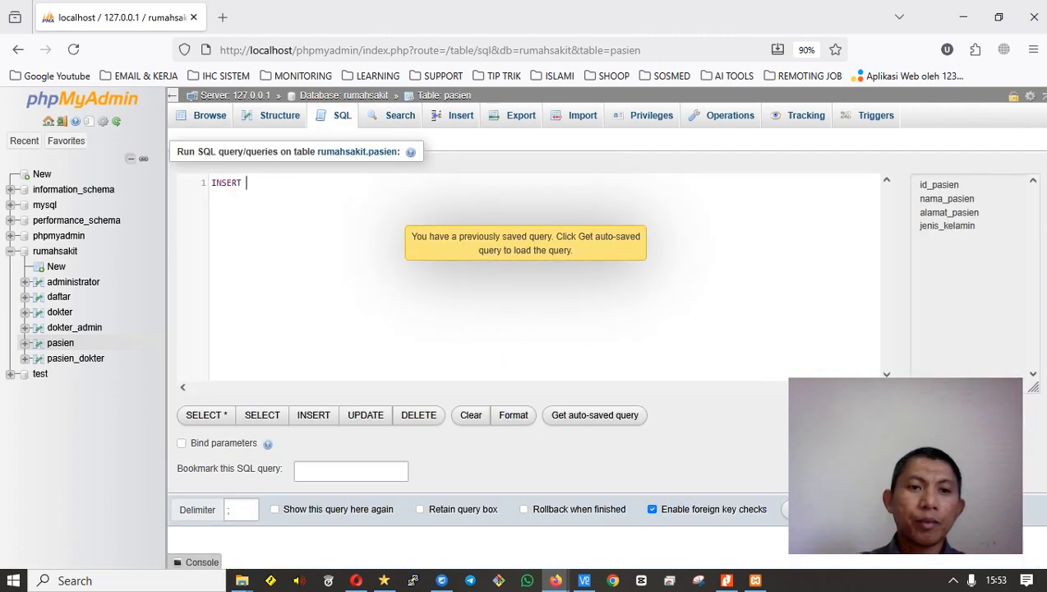
Check the INSERT example in the PDF guide and complete the query's first line in phpMyAdmin as INSERT INTO pasien.
{"action": "key", "text": "alt+Tab"}
{"action": "scroll", "coordinate": [330, 183], "scroll_direction": "up", "scroll_amount": 5}
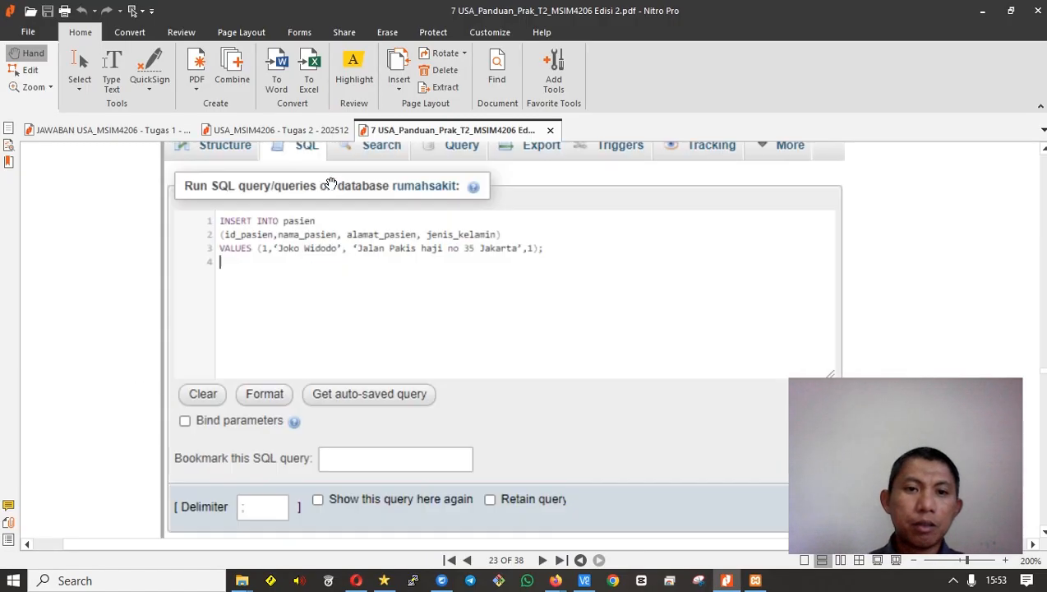
{"action": "scroll", "coordinate": [331, 182], "scroll_direction": "up", "scroll_amount": 3}
{"action": "key", "text": "alt+Tab"}
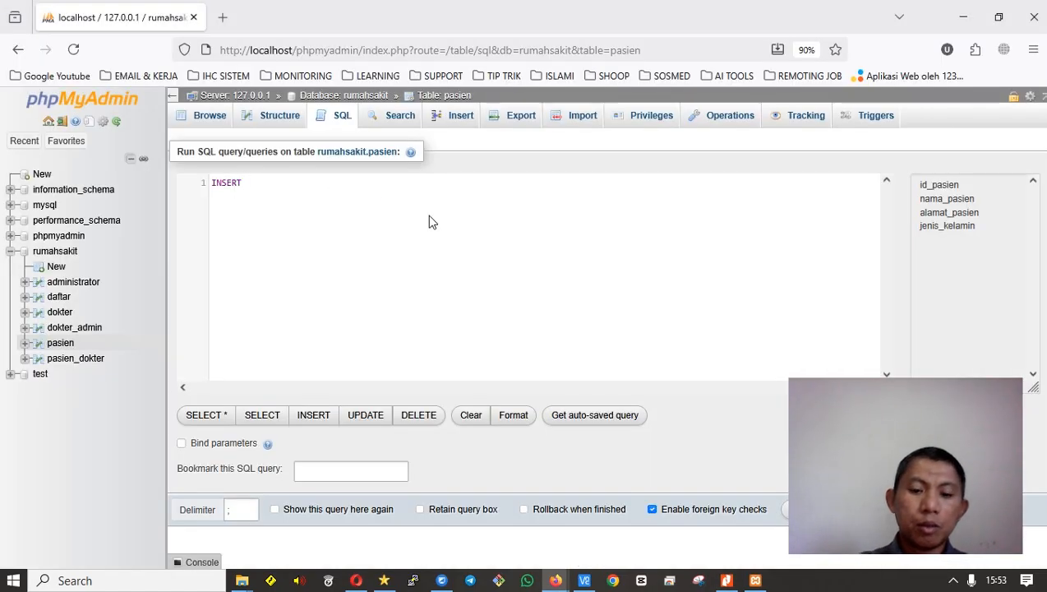
{"action": "type", "text": "INTO pas"}
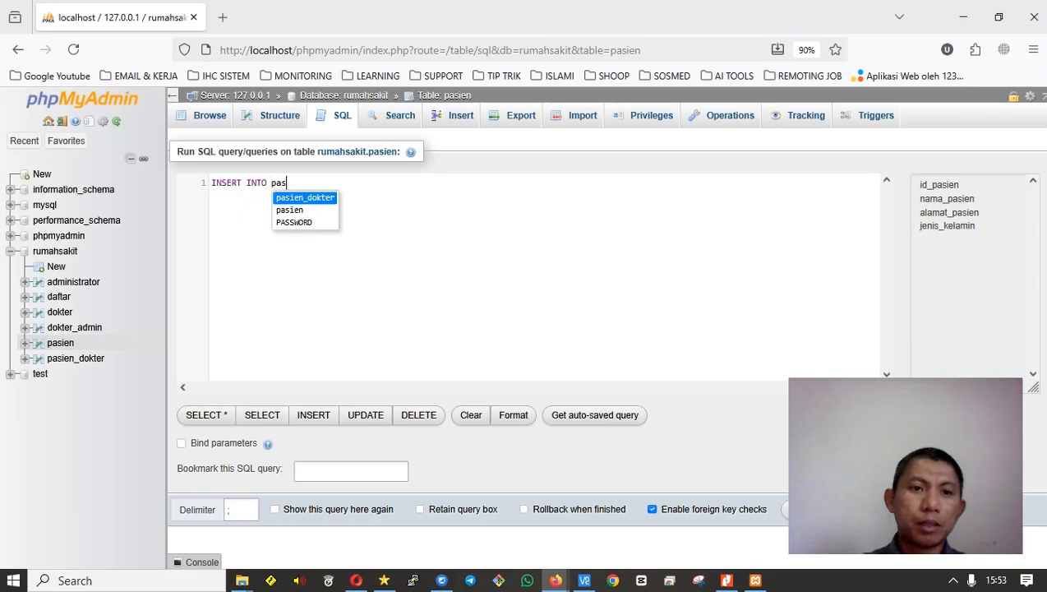
{"action": "key", "text": "Down"}
{"action": "key", "text": "Return"}
{"action": "key", "text": "alt+Tab"}
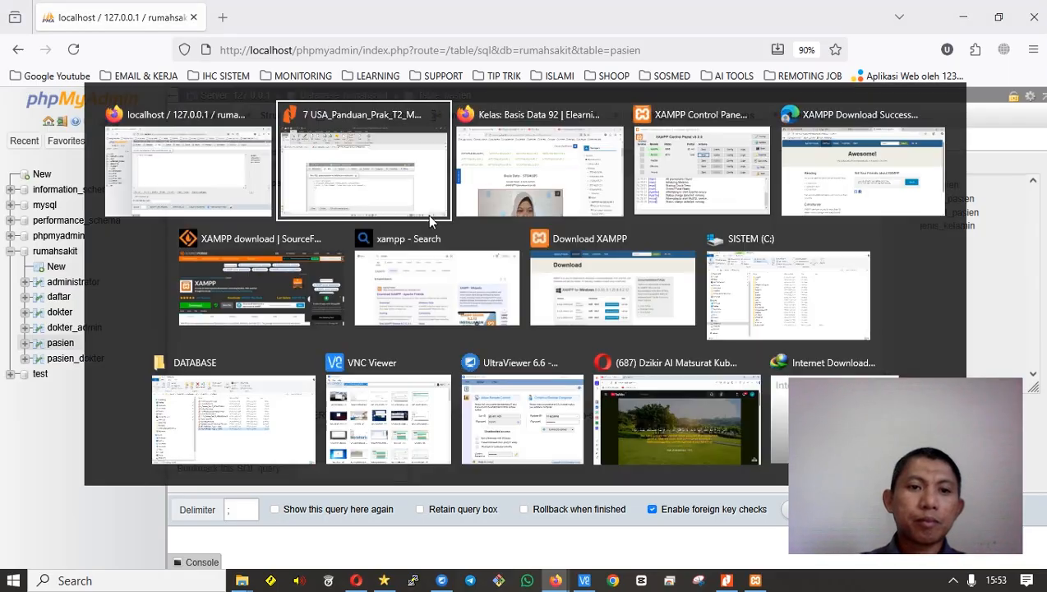
{"action": "key", "text": "alt+Tab"}
{"action": "key", "text": "Return"}
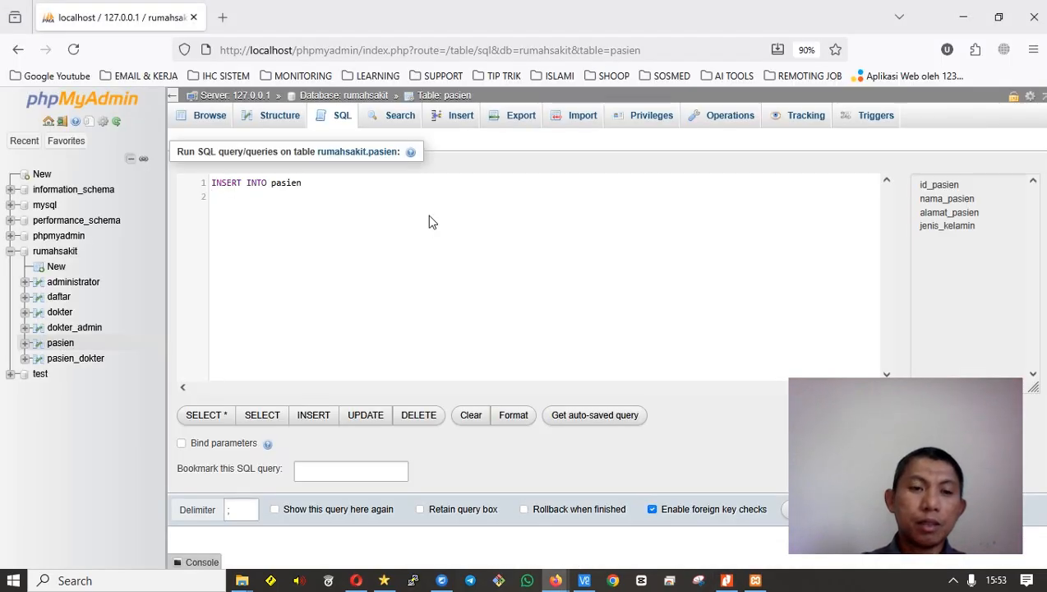
Write the column list (id_pasien,nama_pasien,alamat_pasien,jenis_kelamin) on the query's second line.
{"action": "type", "text": "(id"}
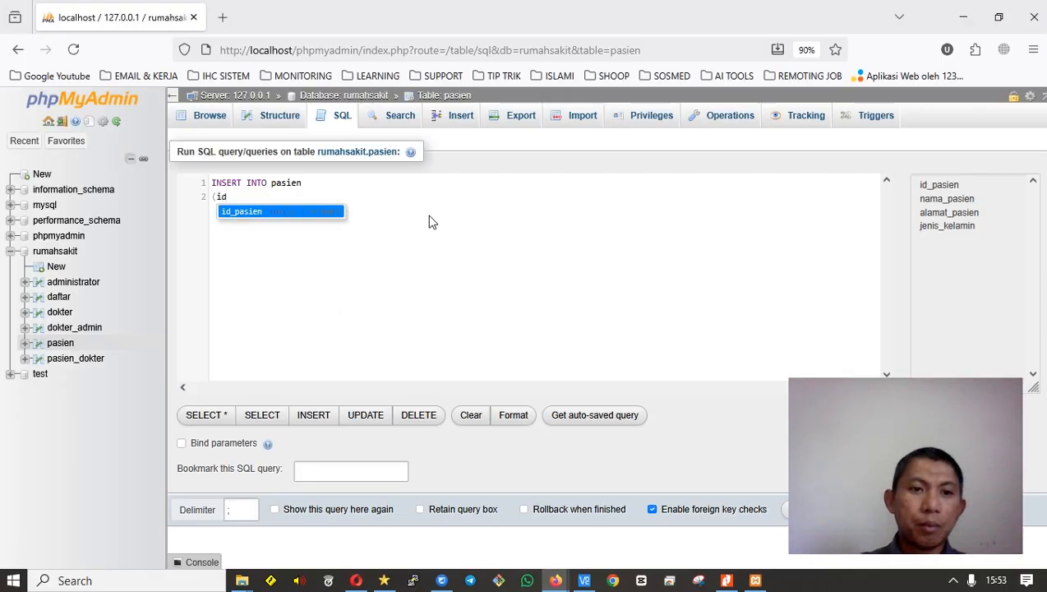
{"action": "key", "text": "Return"}
{"action": "type", "text": ",na"}
{"action": "key", "text": "Return"}
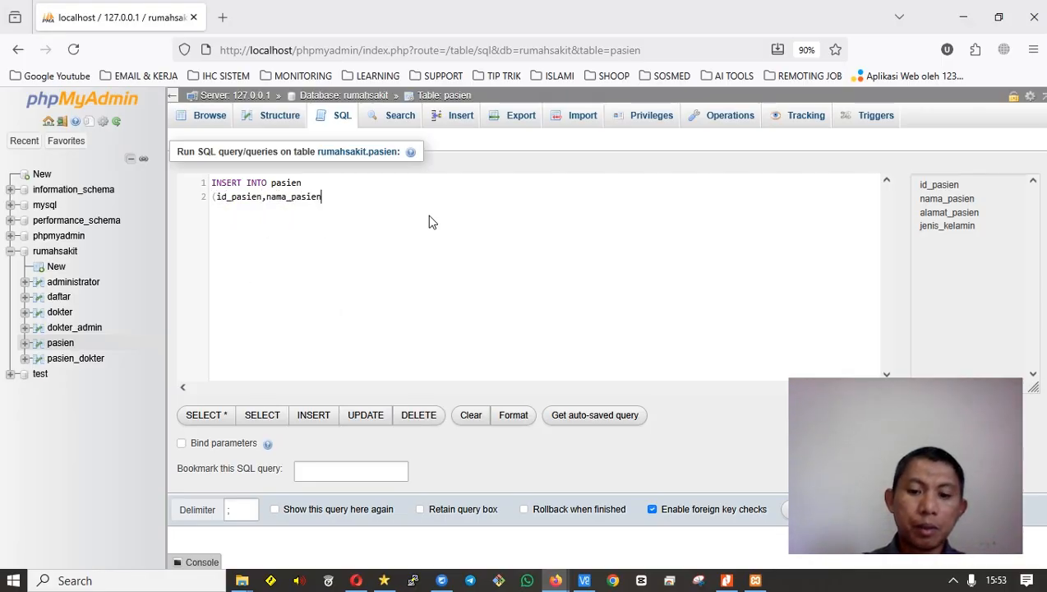
{"action": "type", "text": ",al"}
{"action": "key", "text": "Return"}
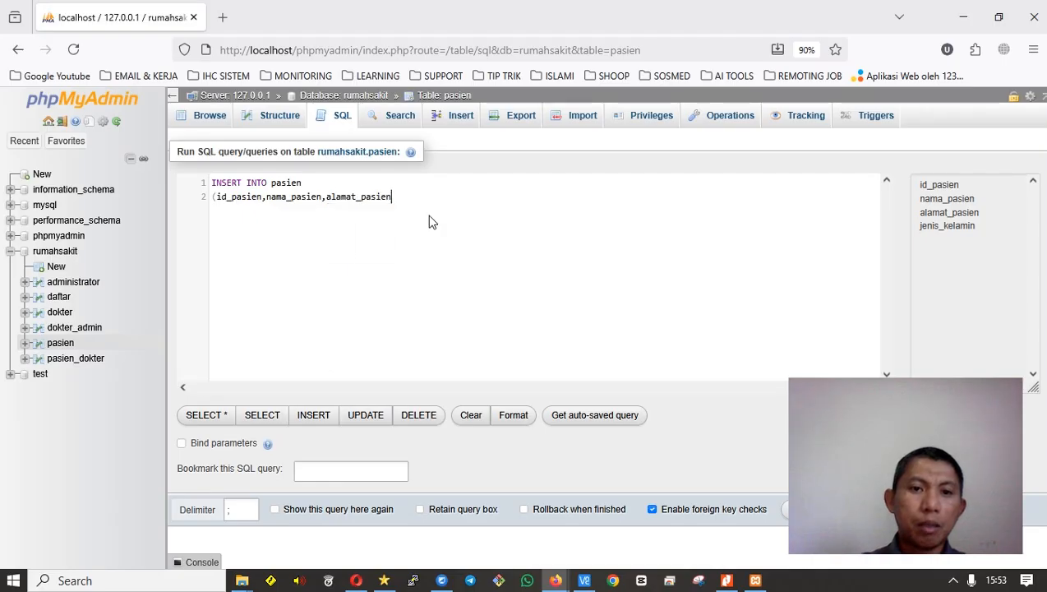
{"action": "type", "text": ",j"}
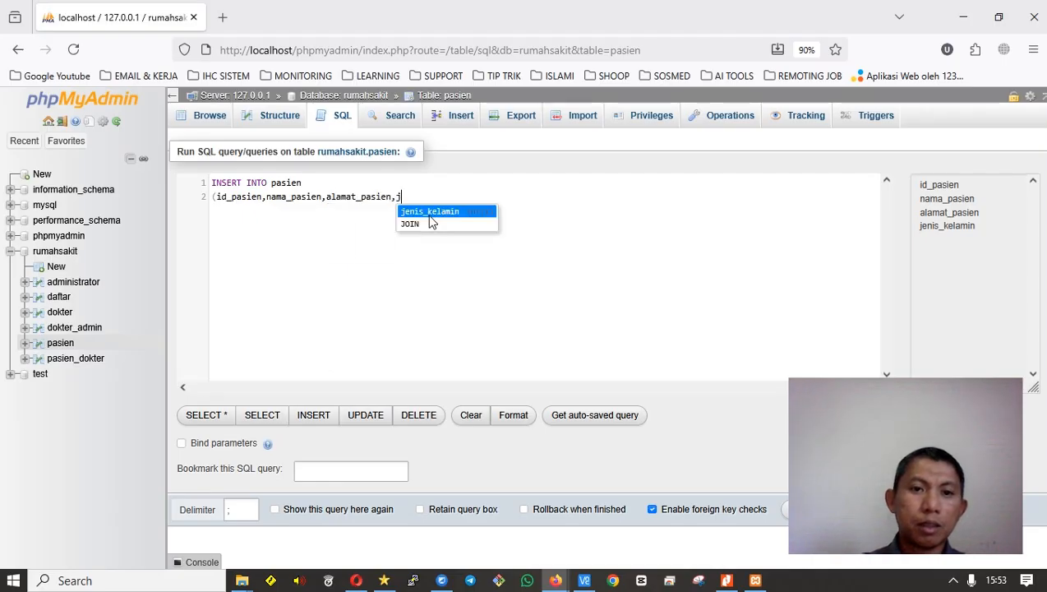
{"action": "key", "text": "Return"}
{"action": "type", "text": ")"}
Check the guide's example again and add VALUES as the query's third line in phpMyAdmin.
{"action": "key", "text": "alt+Tab"}
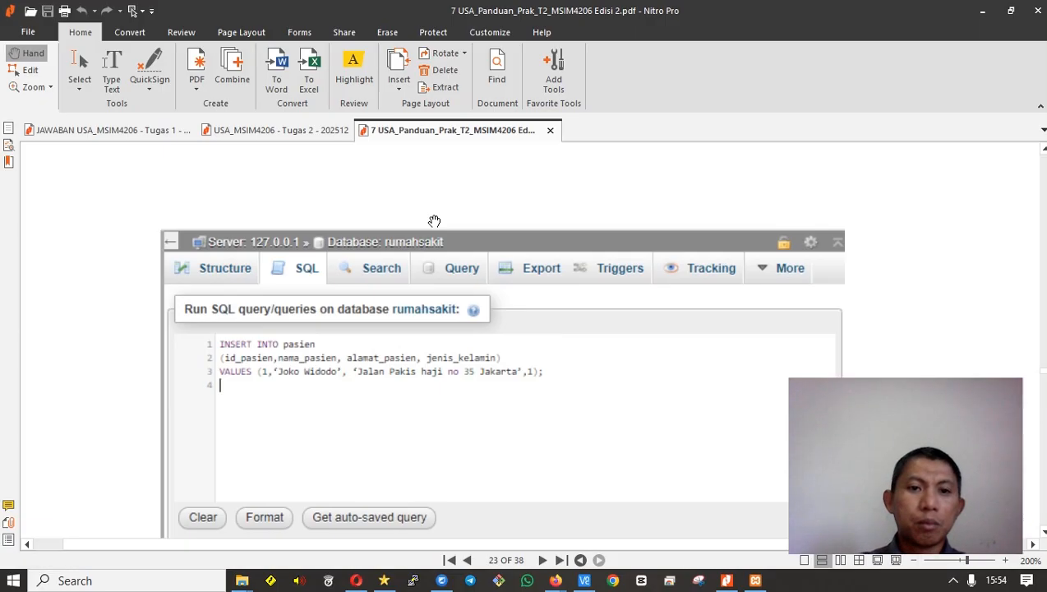
{"action": "key", "text": "alt+Tab"}
{"action": "key", "text": "Return"}
{"action": "type", "text": "val"}
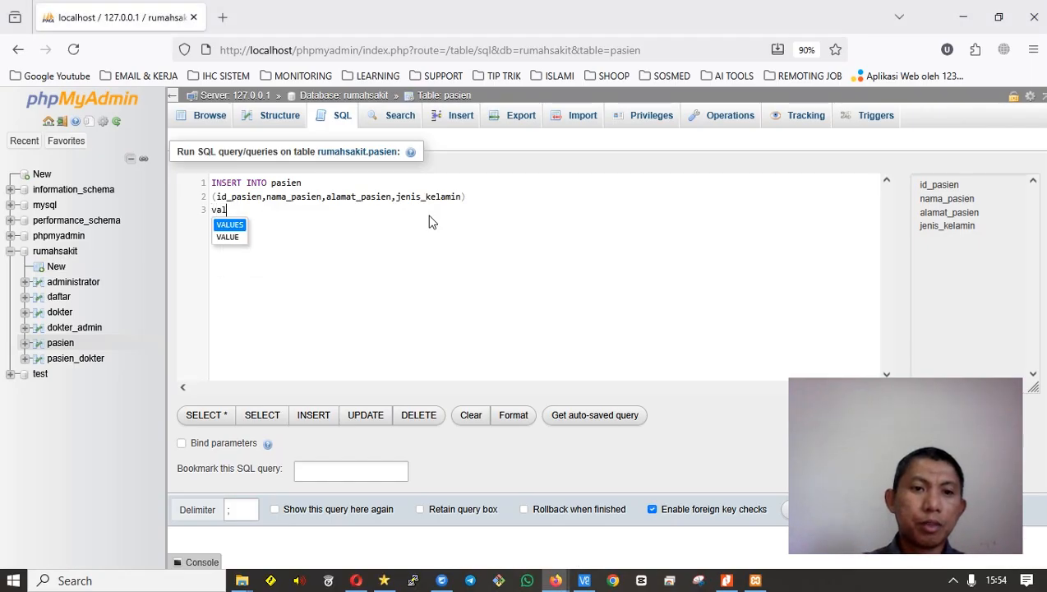
{"action": "key", "text": "Return"}
{"action": "key", "text": "Return"}
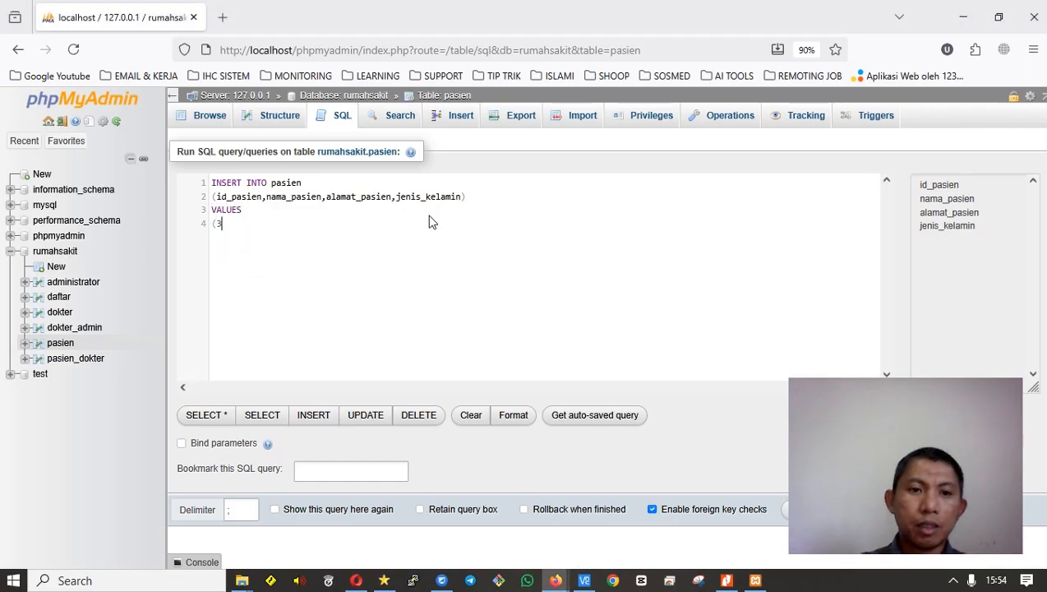
Begin the value list on the fourth line with id_pasien 3 and the patient's name in single quotes.
{"action": "type", "text": "(3,'Yan"}
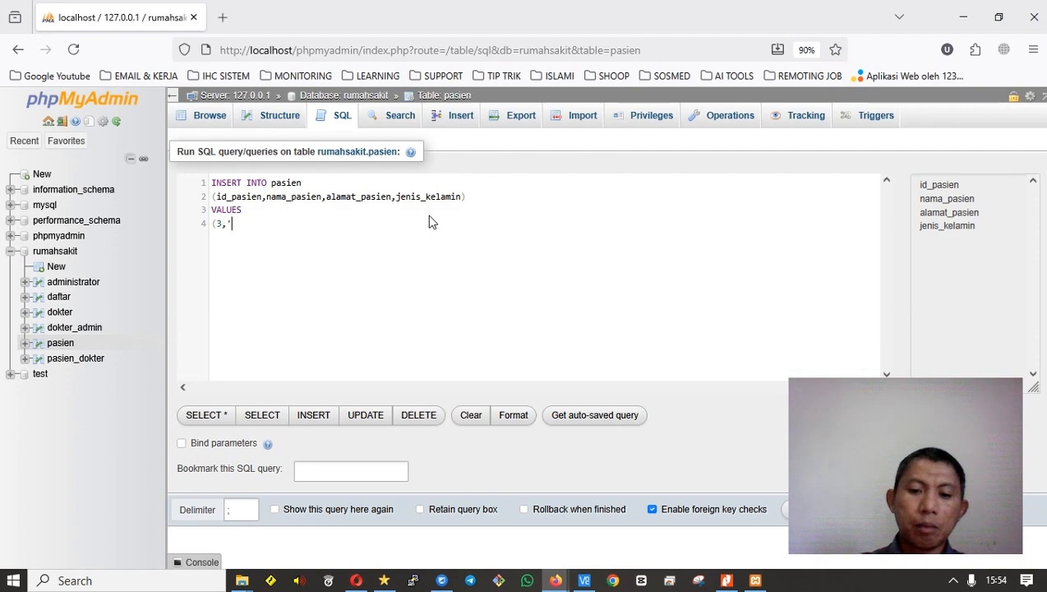
{"action": "type", "text": "to"}
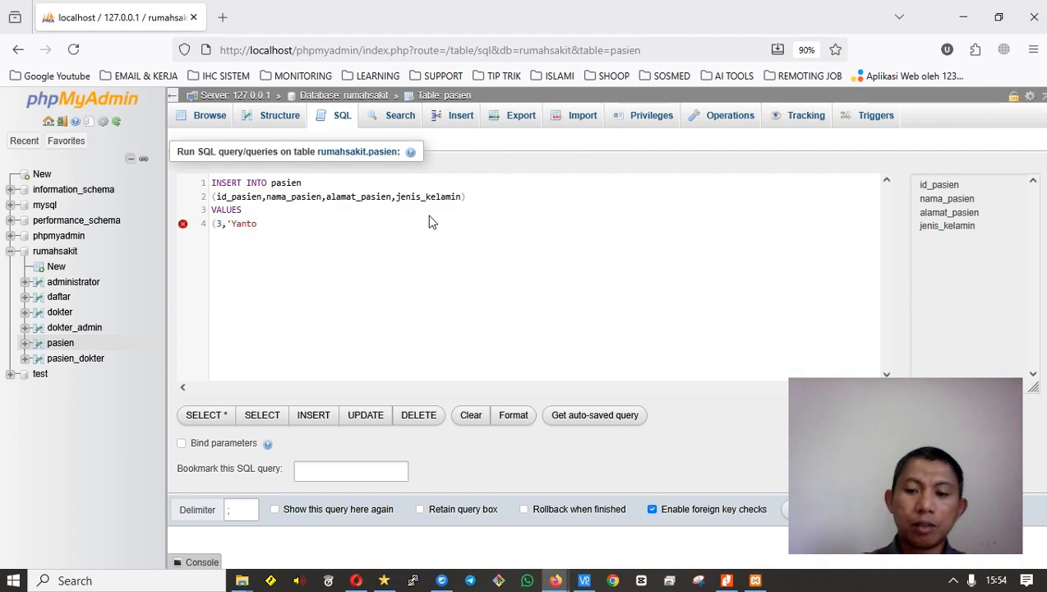
{"action": "type", "text": "','"}
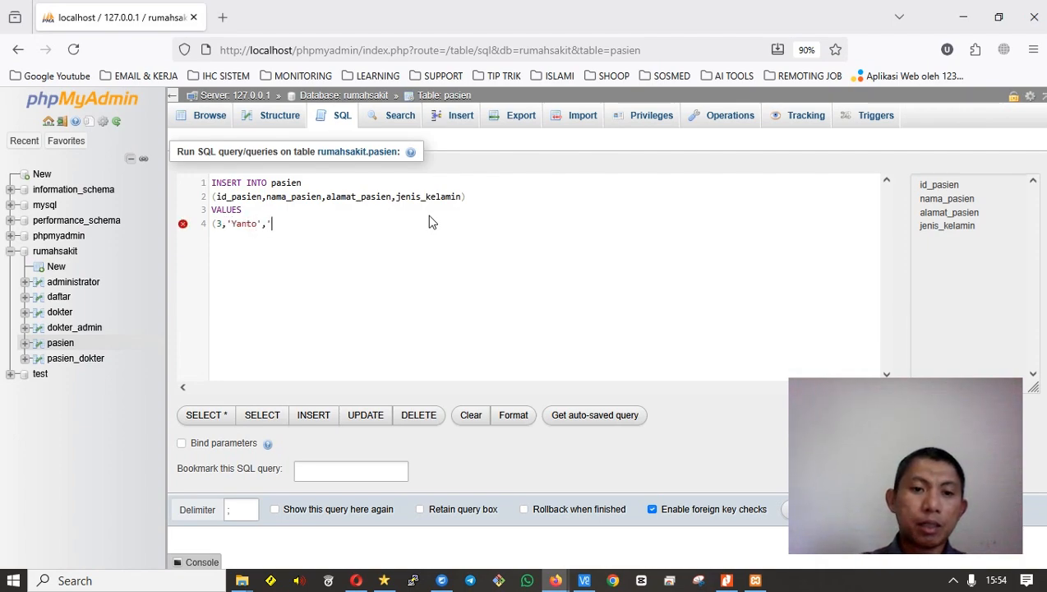
Enter the patient's address in single quotes, add jenis_kelamin 1 and close the value list with a parenthesis and semicolon.
{"action": "type", "text": "Kl"}
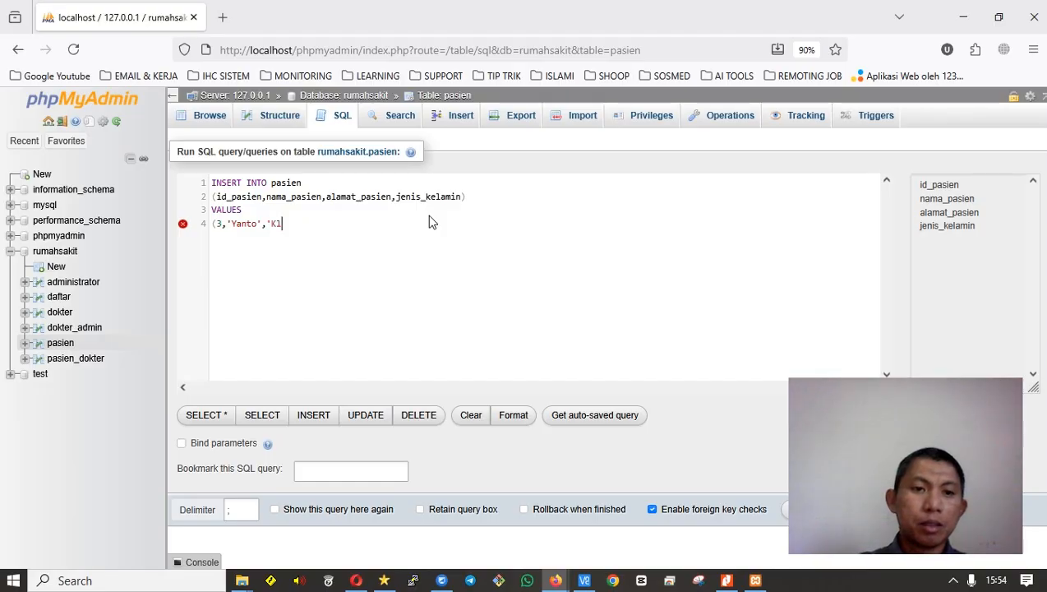
{"action": "key", "text": "BackSpace"}
{"action": "key", "text": "BackSpace"}
{"action": "key", "text": "BackSpace"}
{"action": "type", "text": "'J"}
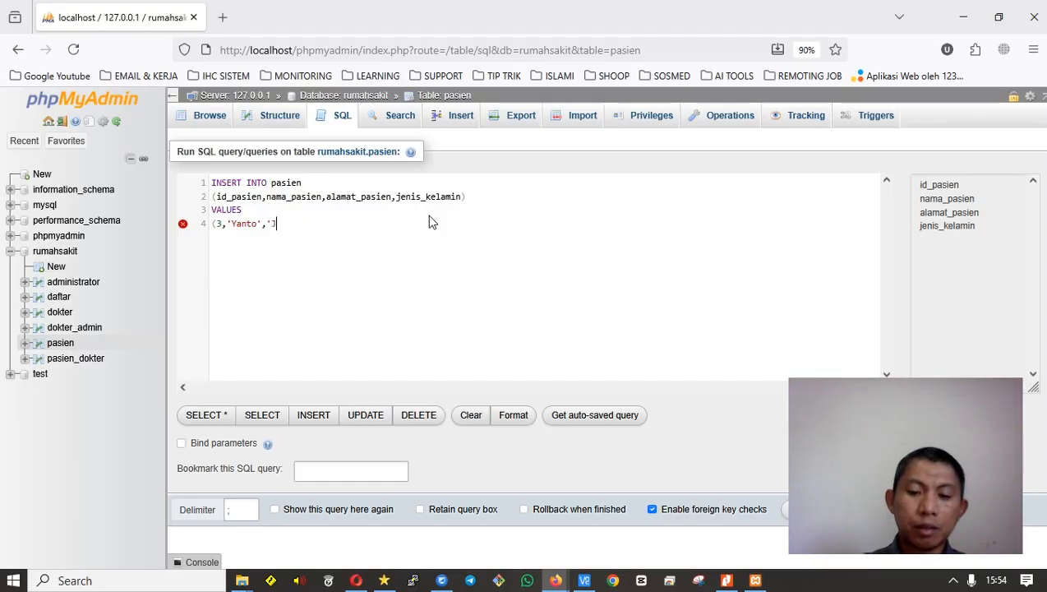
{"action": "type", "text": "l. Kebun Jer"}
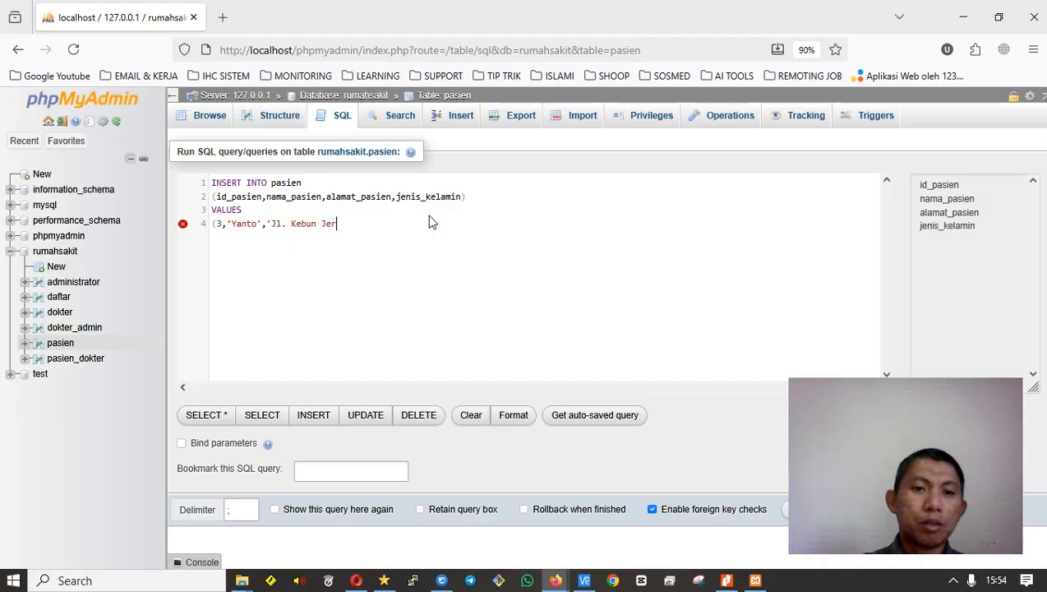
{"action": "type", "text": "uk jarkar"}
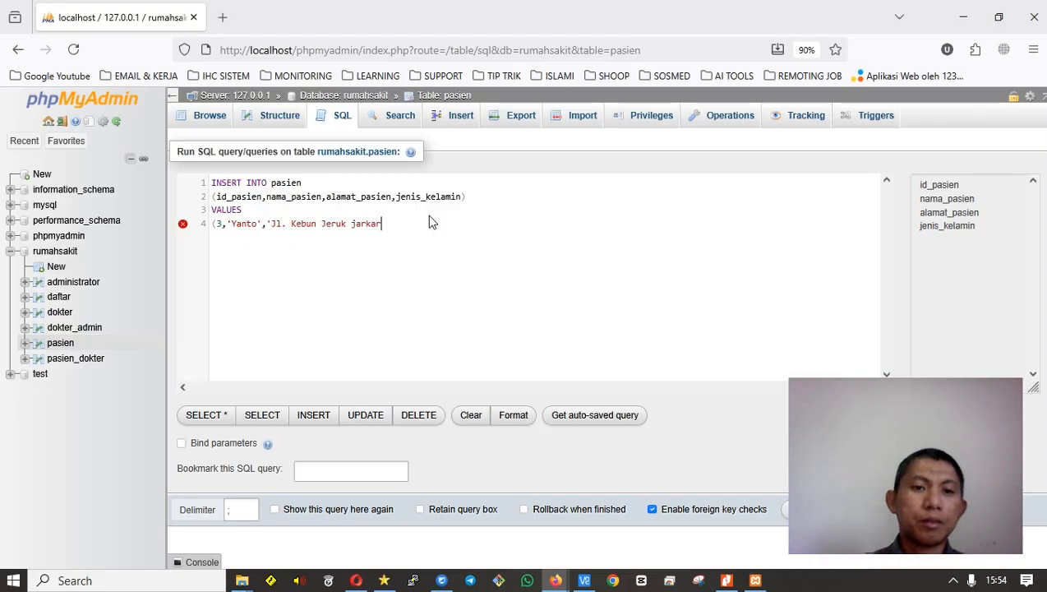
{"action": "key", "text": "BackSpace"}
{"action": "key", "text": "BackSpace"}
{"action": "key", "text": "BackSpace"}
{"action": "key", "text": "BackSpace"}
{"action": "key", "text": "BackSpace"}
{"action": "key", "text": "BackSpace"}
{"action": "type", "text": "Jar"}
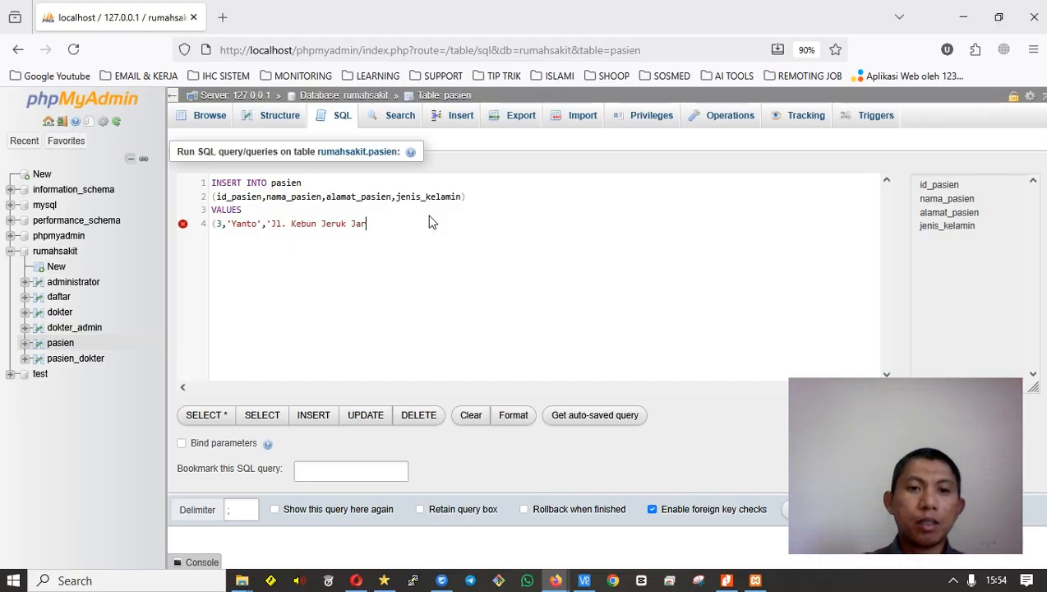
{"action": "key", "text": "BackSpace"}
{"action": "type", "text": "karta',"}
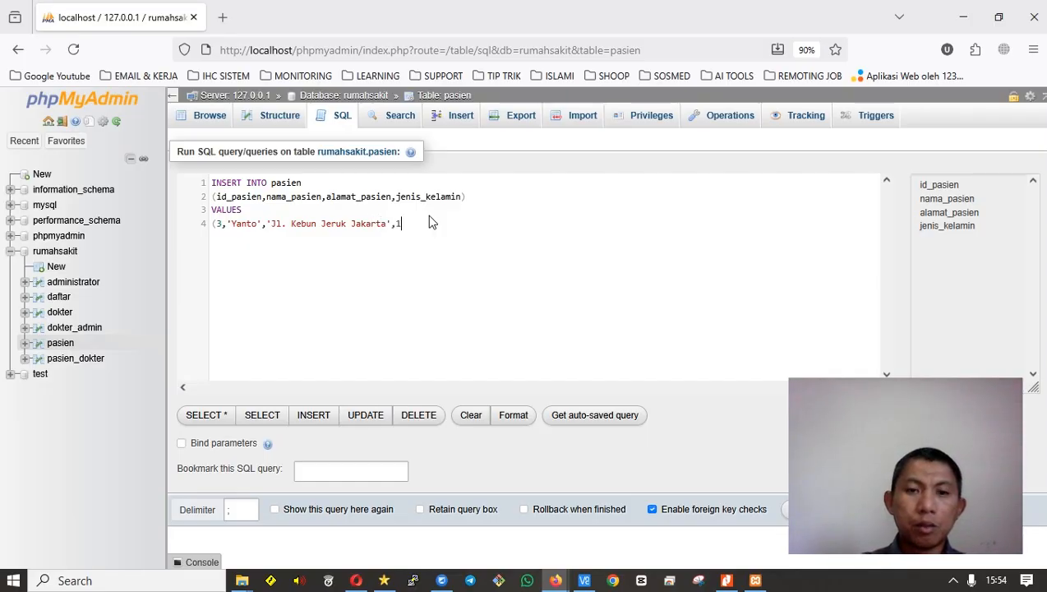
{"action": "type", "text": "1);"}
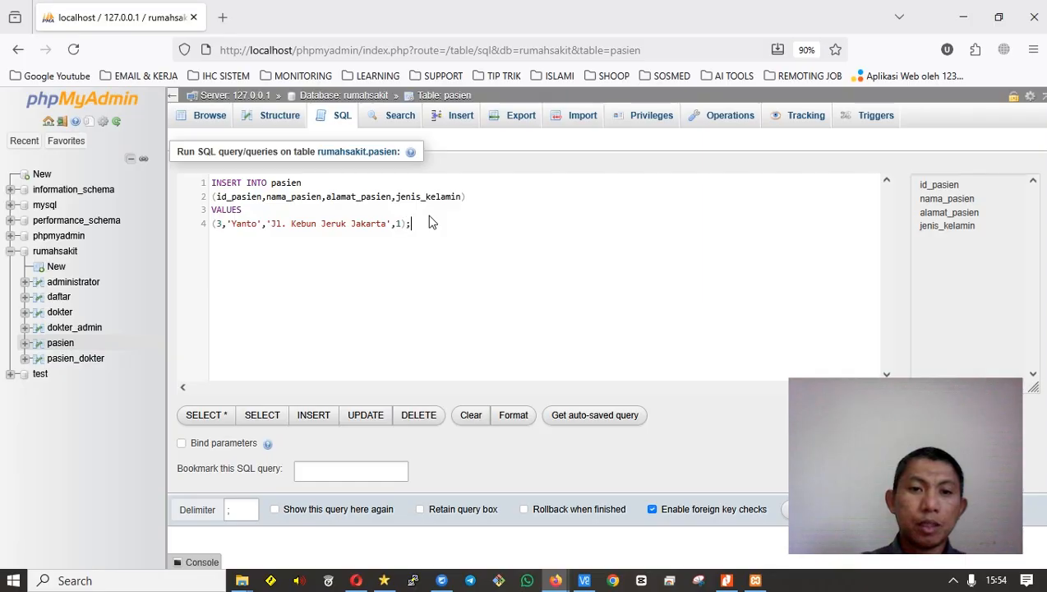
Run the INSERT query for patient 3 and browse the pasien table's records.
{"action": "left_click", "coordinate": [783, 514]}
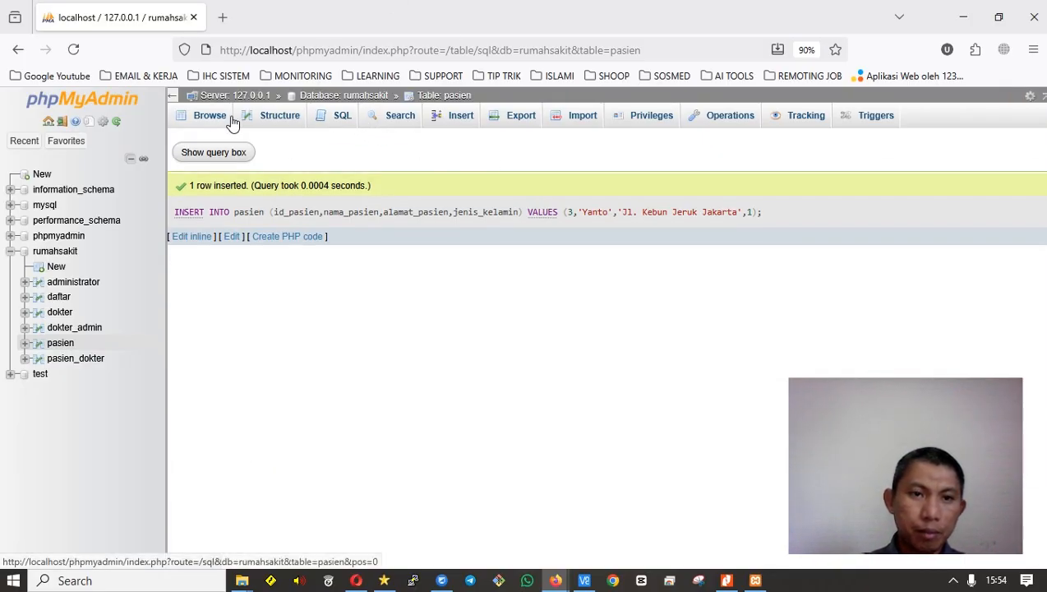
{"action": "left_click", "coordinate": [60, 343]}
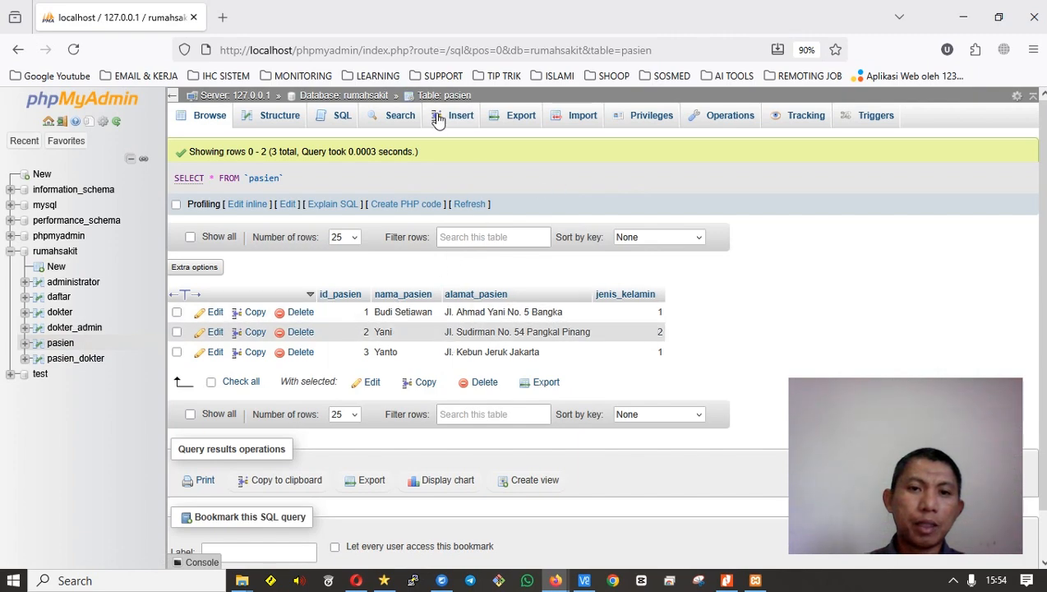
Switch to the PDF guide in Nitro Pro and read on past the INSERT examples through the SELECT section, including its syntax and the Gambar 29 example.
{"action": "key", "text": "alt+Tab"}
{"action": "scroll", "coordinate": [543, 226], "scroll_direction": "down", "scroll_amount": 15}
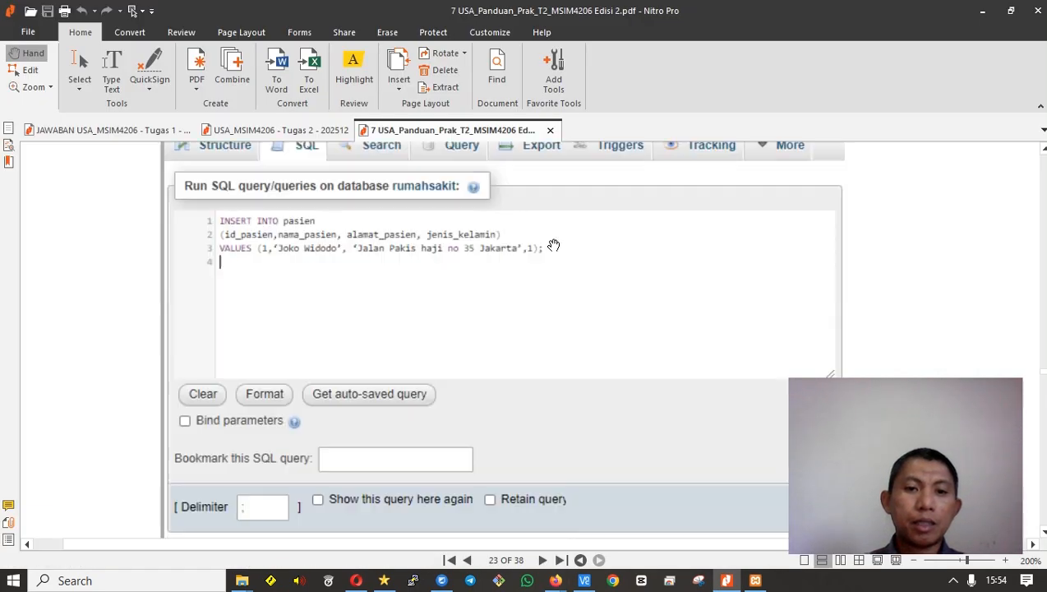
{"action": "scroll", "coordinate": [554, 245], "scroll_direction": "up", "scroll_amount": 2}
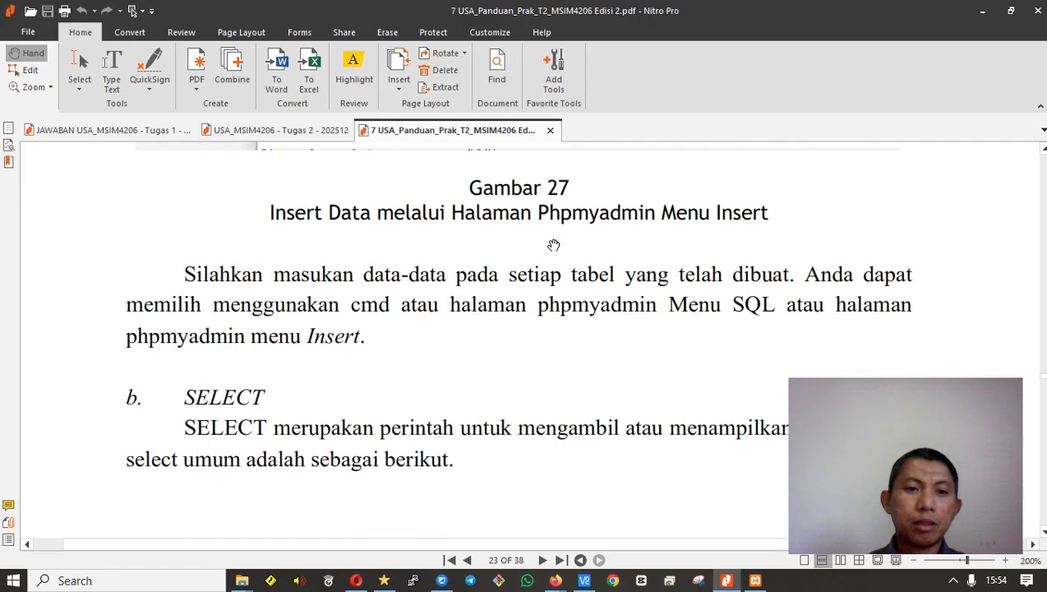
{"action": "scroll", "coordinate": [554, 244], "scroll_direction": "down", "scroll_amount": 2}
{"action": "scroll", "coordinate": [548, 243], "scroll_direction": "up", "scroll_amount": 1}
{"action": "scroll", "coordinate": [549, 243], "scroll_direction": "down", "scroll_amount": 5}
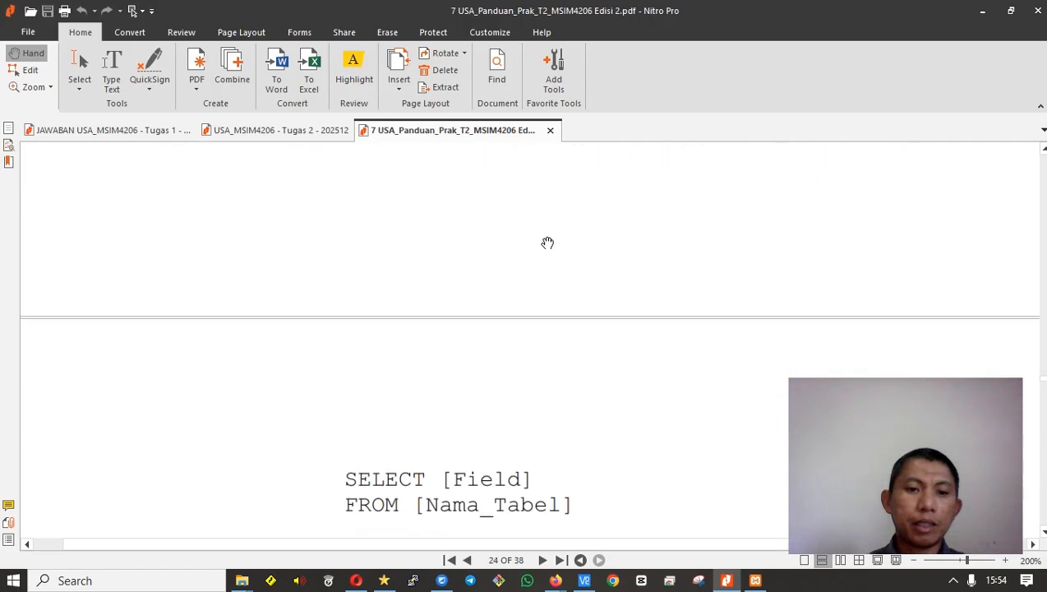
{"action": "scroll", "coordinate": [669, 260], "scroll_direction": "down", "scroll_amount": 8}
{"action": "scroll", "coordinate": [669, 260], "scroll_direction": "down", "scroll_amount": 5}
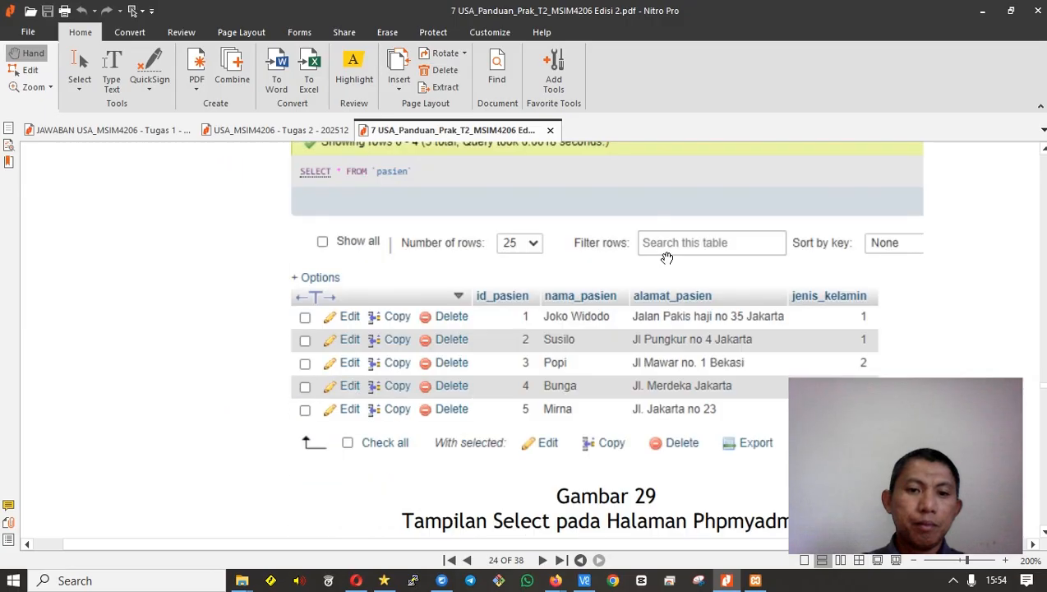
{"action": "scroll", "coordinate": [666, 259], "scroll_direction": "up", "scroll_amount": 3}
{"action": "scroll", "coordinate": [664, 258], "scroll_direction": "down", "scroll_amount": 3}
{"action": "scroll", "coordinate": [663, 258], "scroll_direction": "down", "scroll_amount": 15}
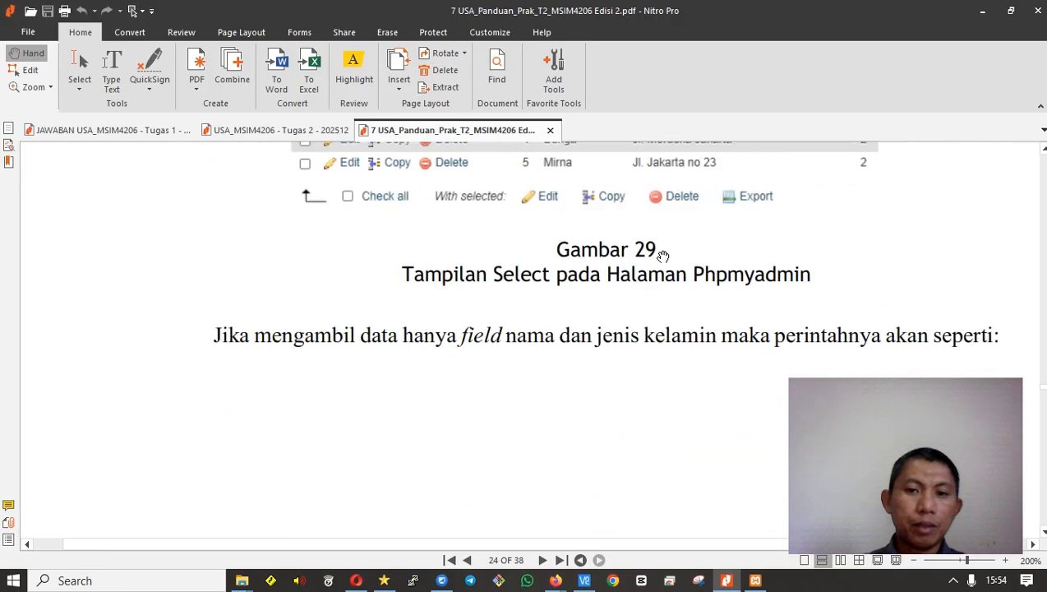